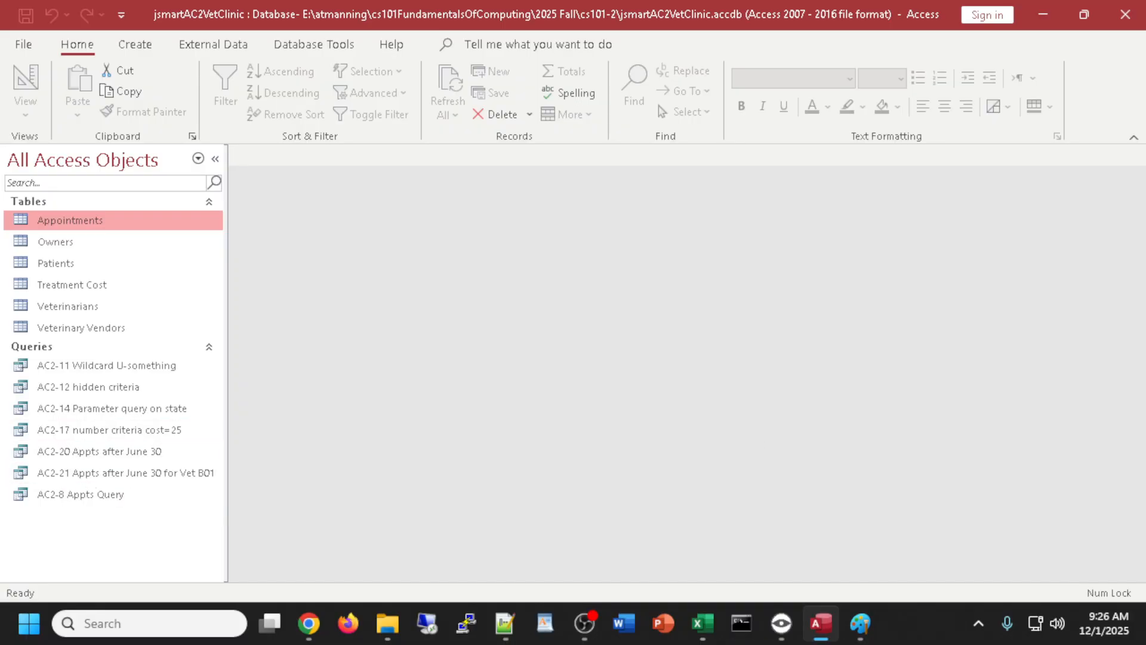
- Open the AC2-21 query in Design View from the navigation pane
key(alt+Tab)
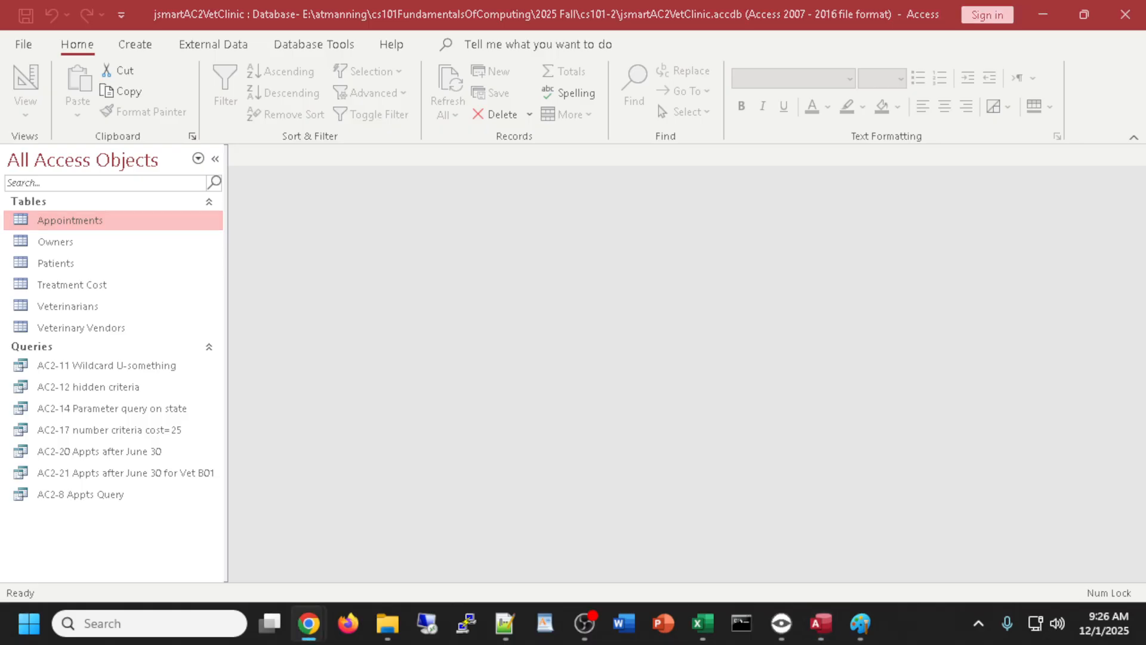
key(alt+Tab)
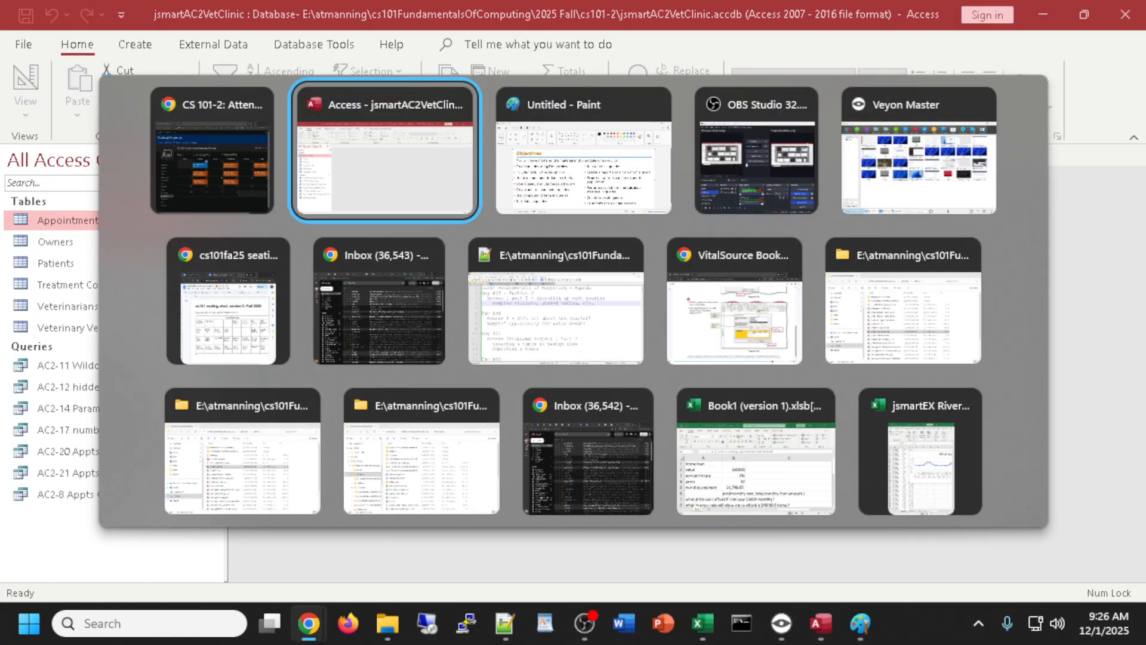
key(Tab)
key(Tab)
key(Tab)
key(Tab)
key(Tab)
key(Tab)
key(Tab)
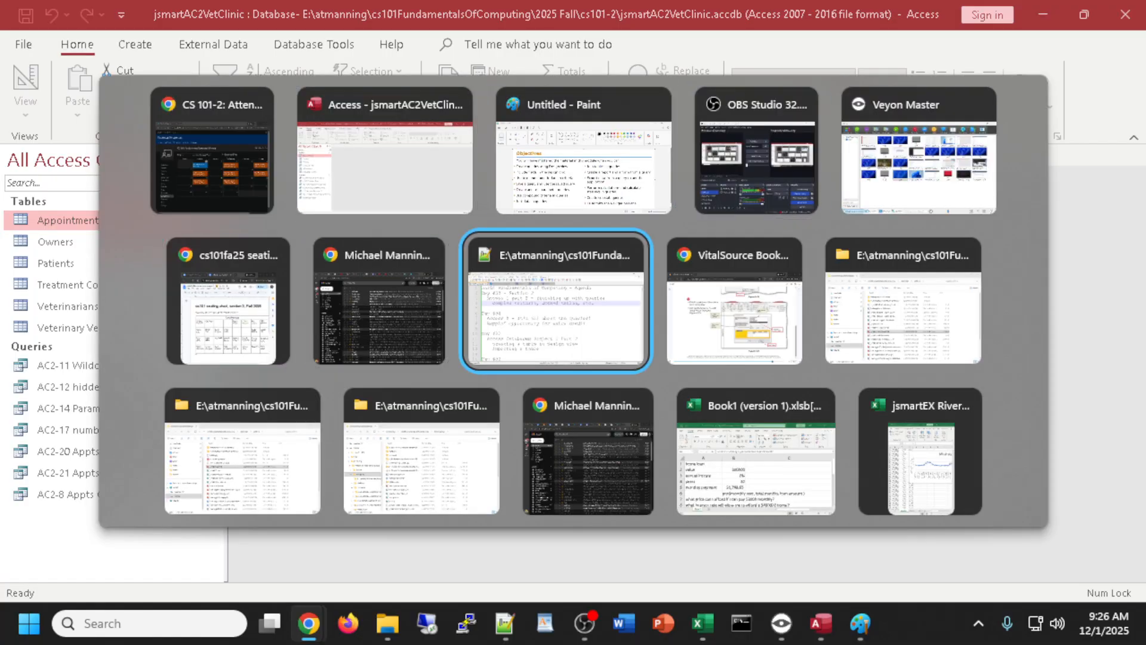
key(Escape)
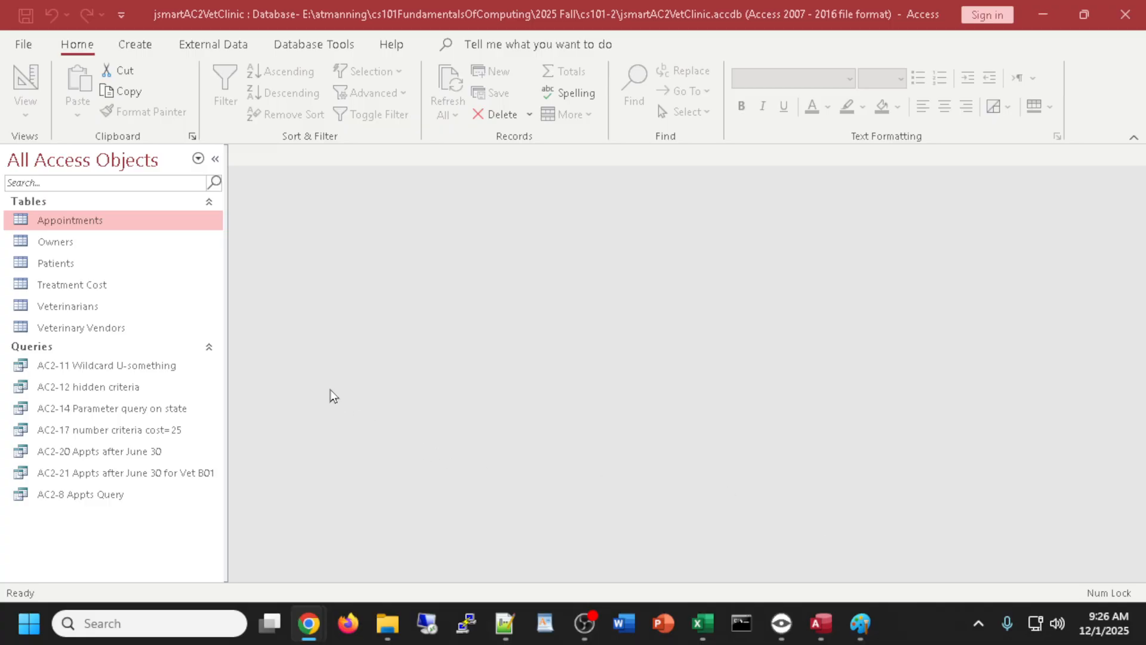
right_click(79, 475)
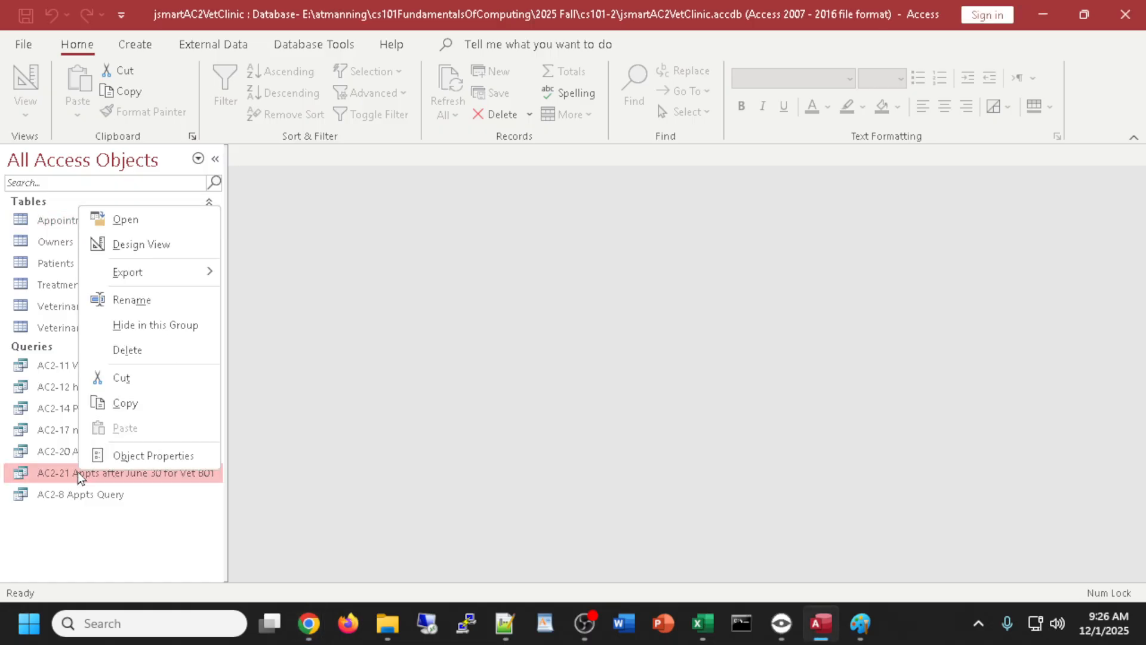
click(123, 243)
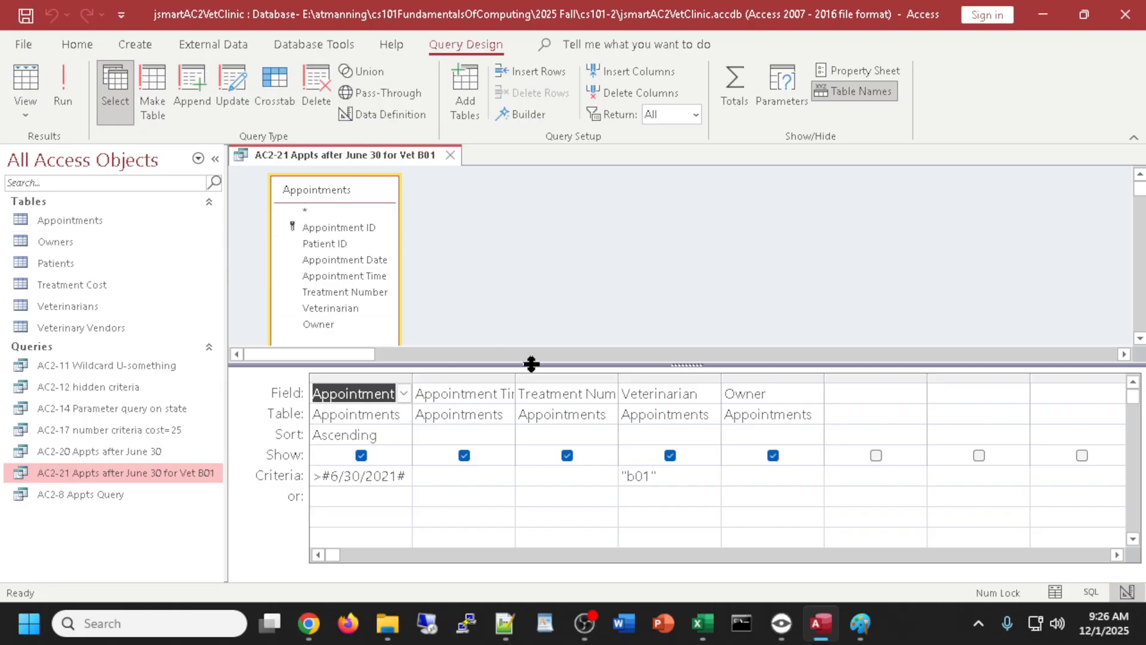
- Preview the AC2-21 results in Datasheet View, then go back to Design View
drag(535, 365, 540, 376)
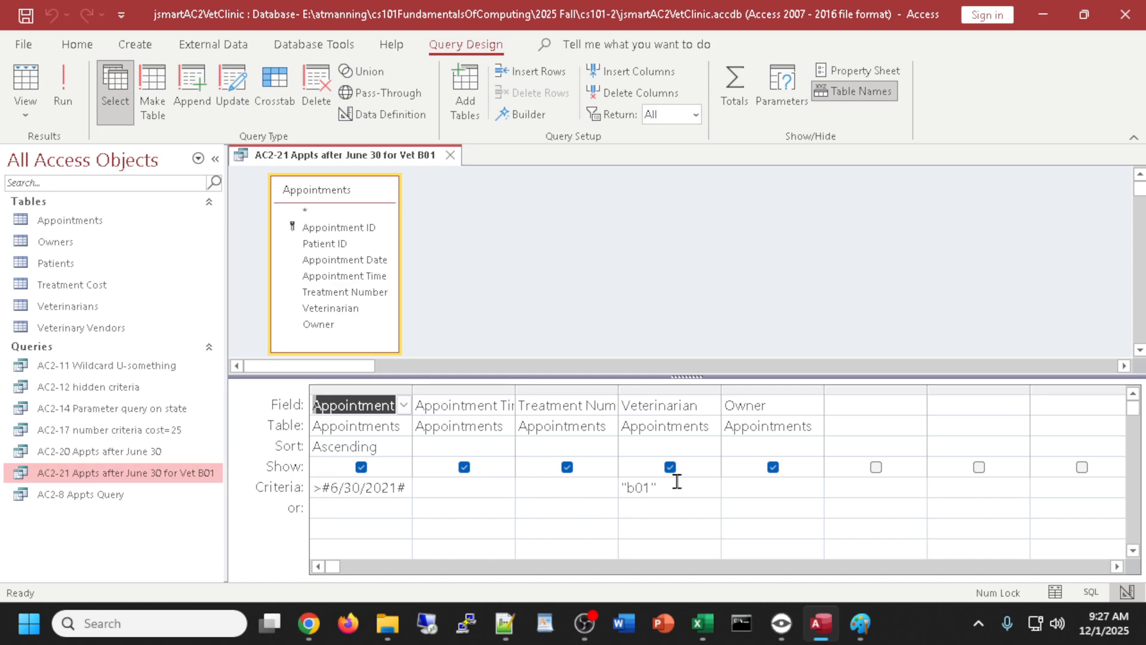
drag(704, 496, 289, 489)
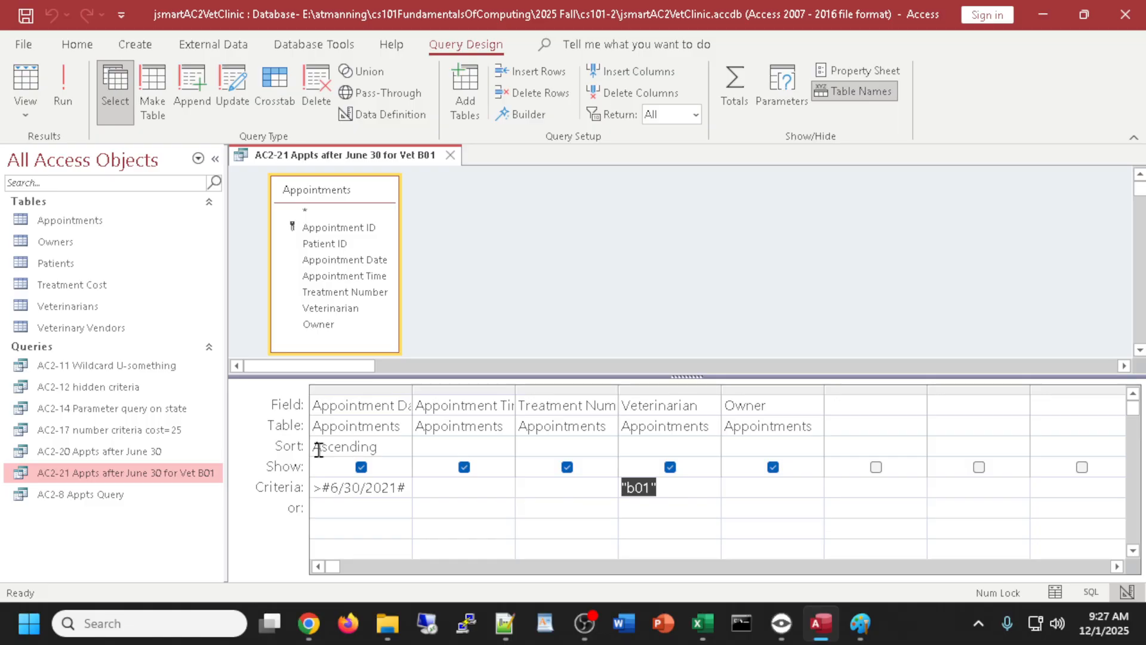
click(32, 79)
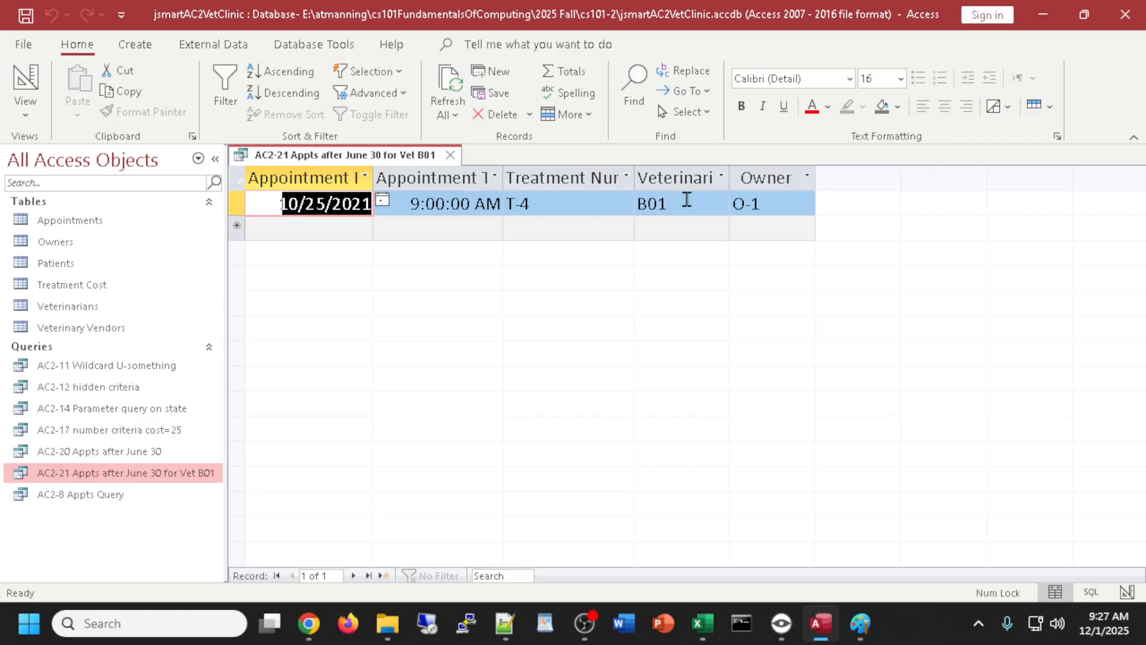
click(35, 82)
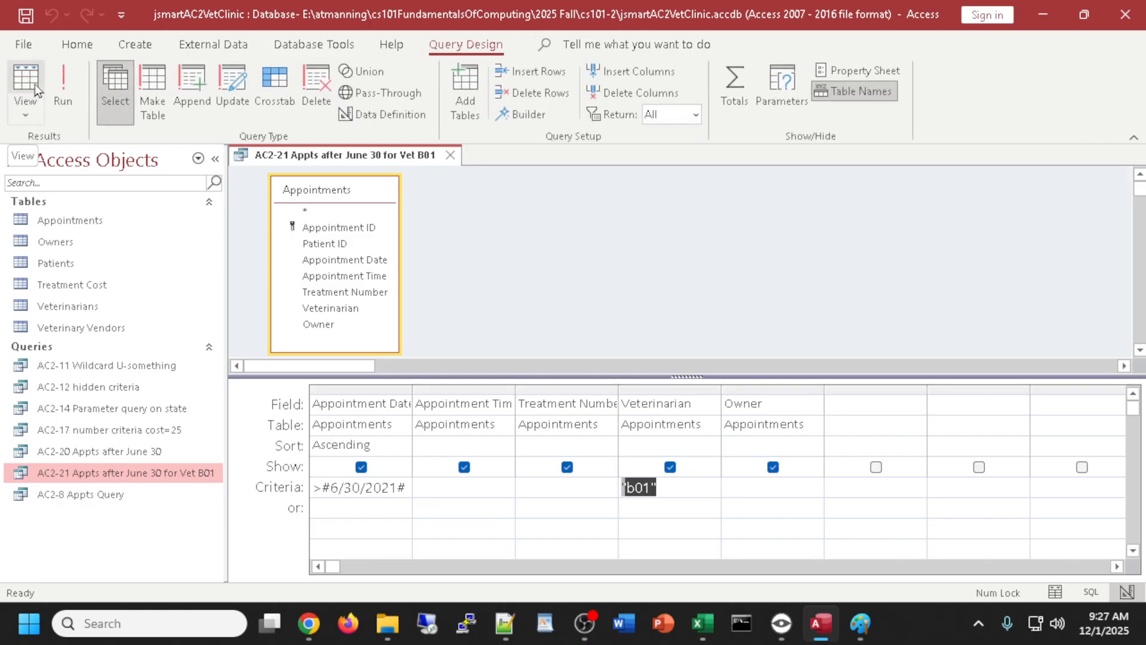
- Delete the "b01" criterion from the Veterinarian Criteria cell
click(688, 490)
drag(688, 490, 609, 486)
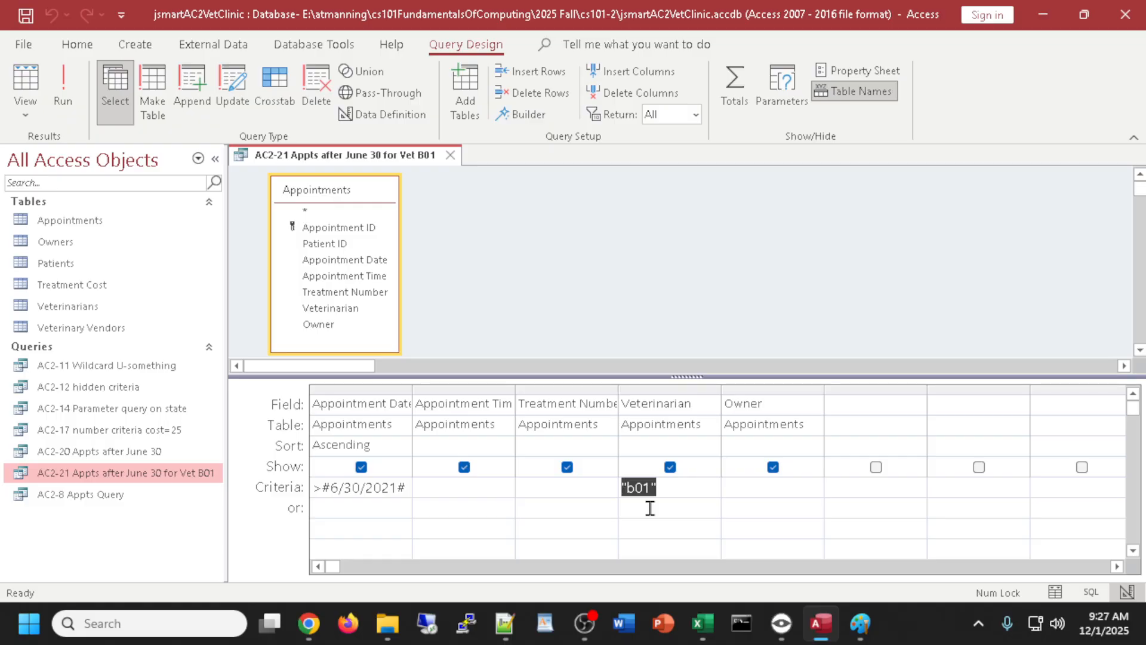
key(Delete)
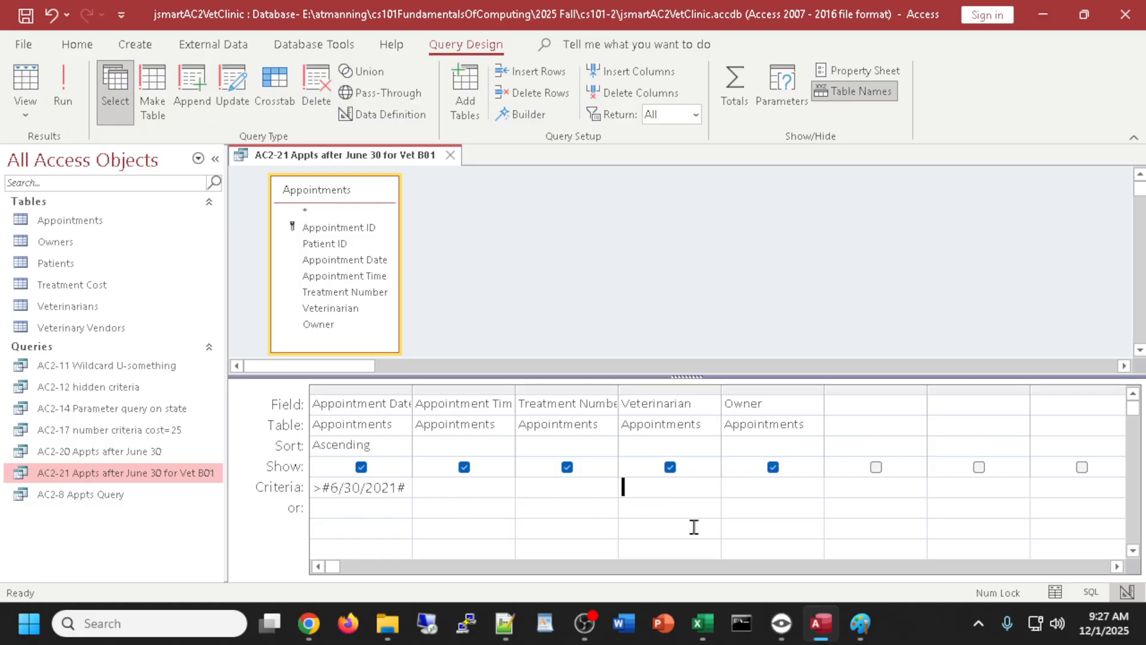
- Enter b01 as the Veterinarian criterion on the or: row
click(669, 514)
text(b0)
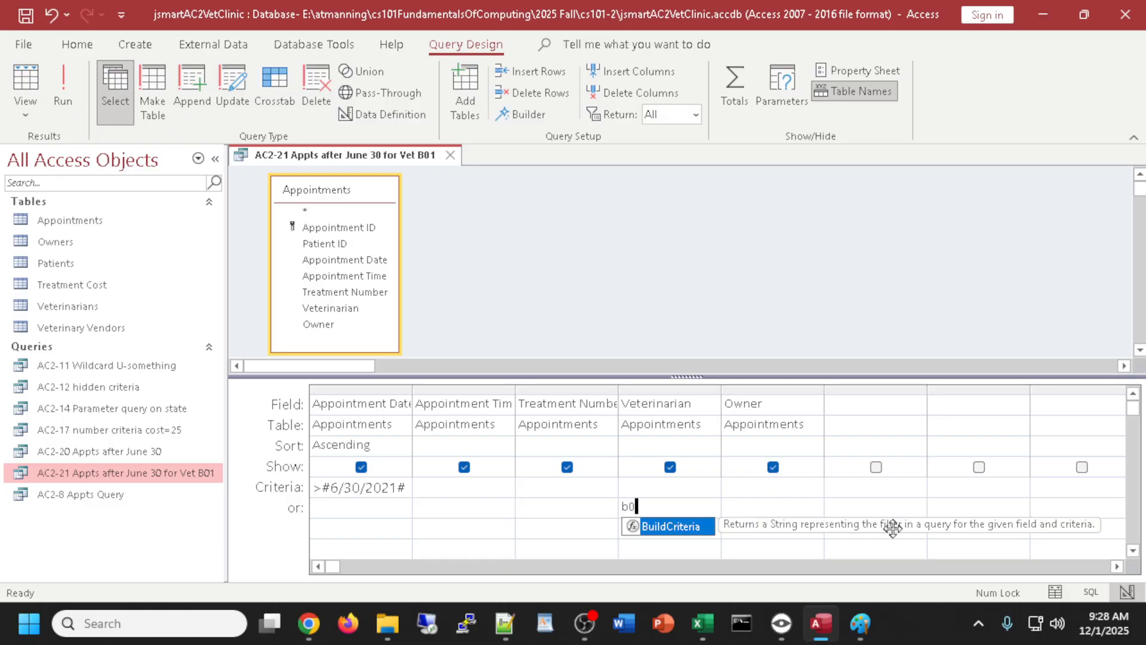
text(1)
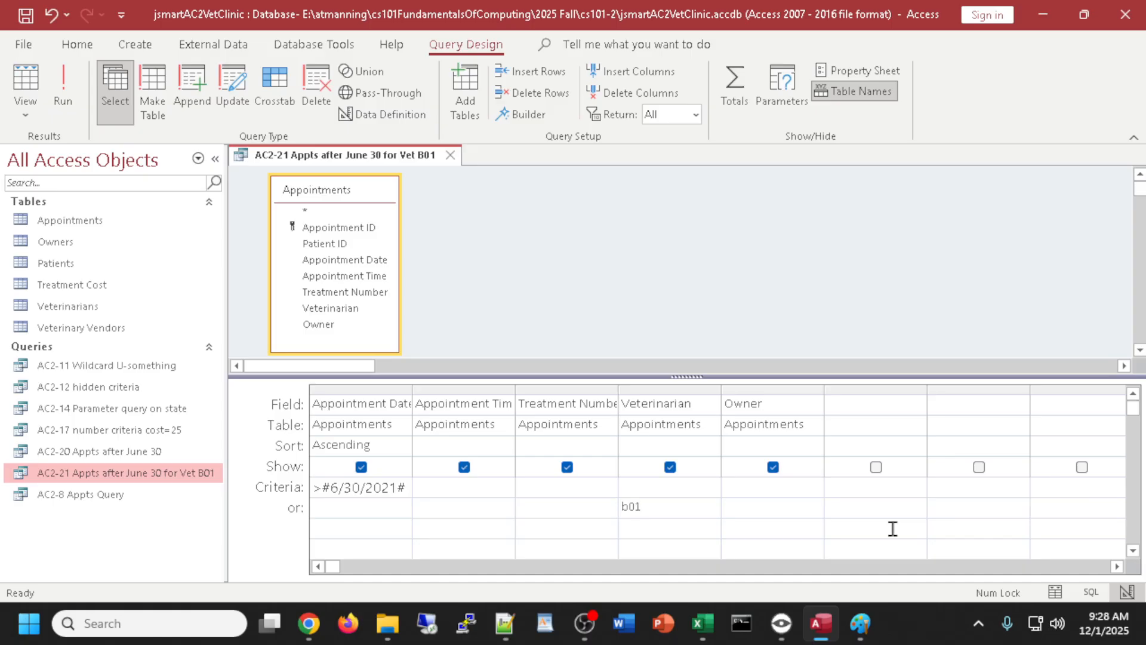
click(601, 531)
- Run the query to check the five appointments, then return to Design View
click(26, 83)
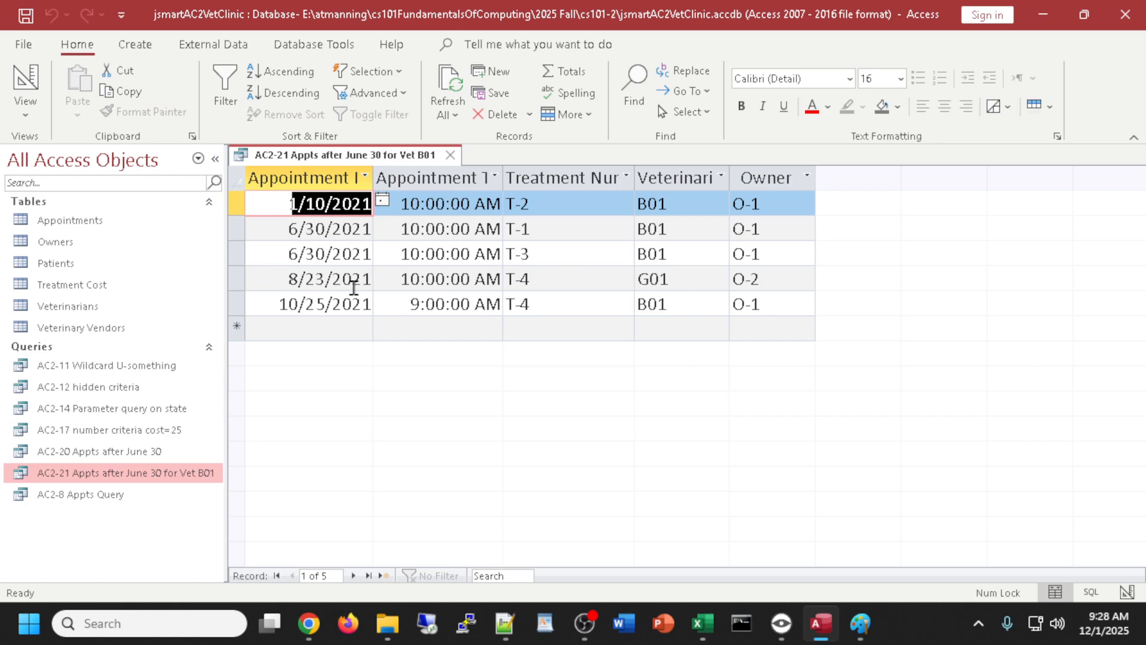
click(25, 80)
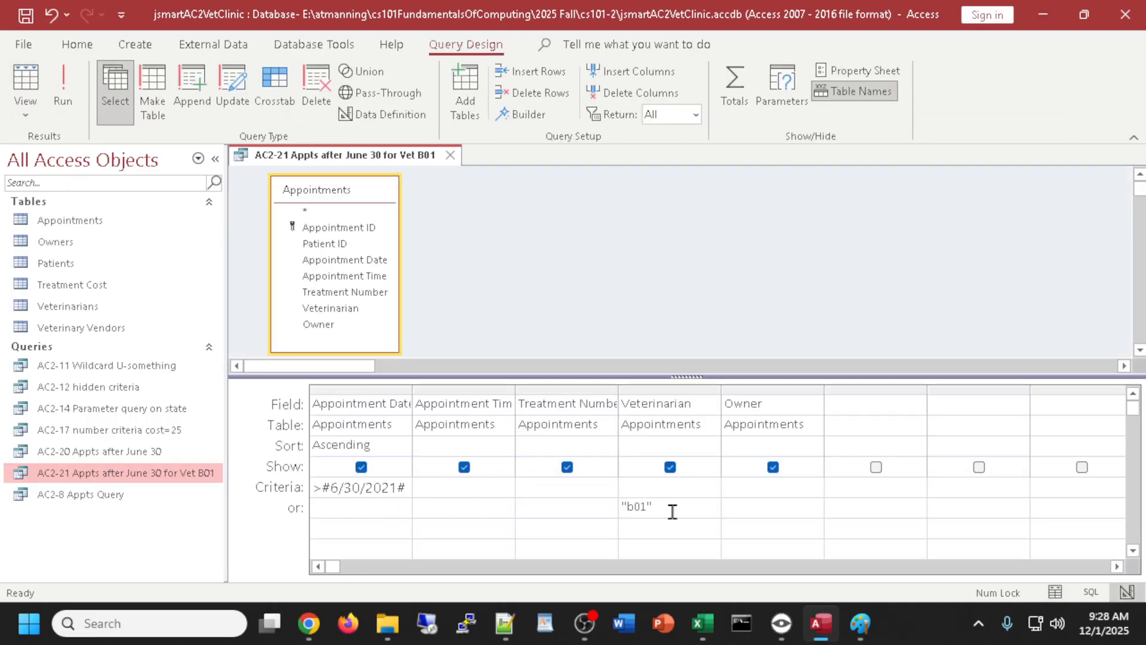
drag(670, 511, 598, 503)
click(636, 506)
click(634, 505)
- Save the query as a new object named 'AC2-22 Or Criteria example'
click(26, 46)
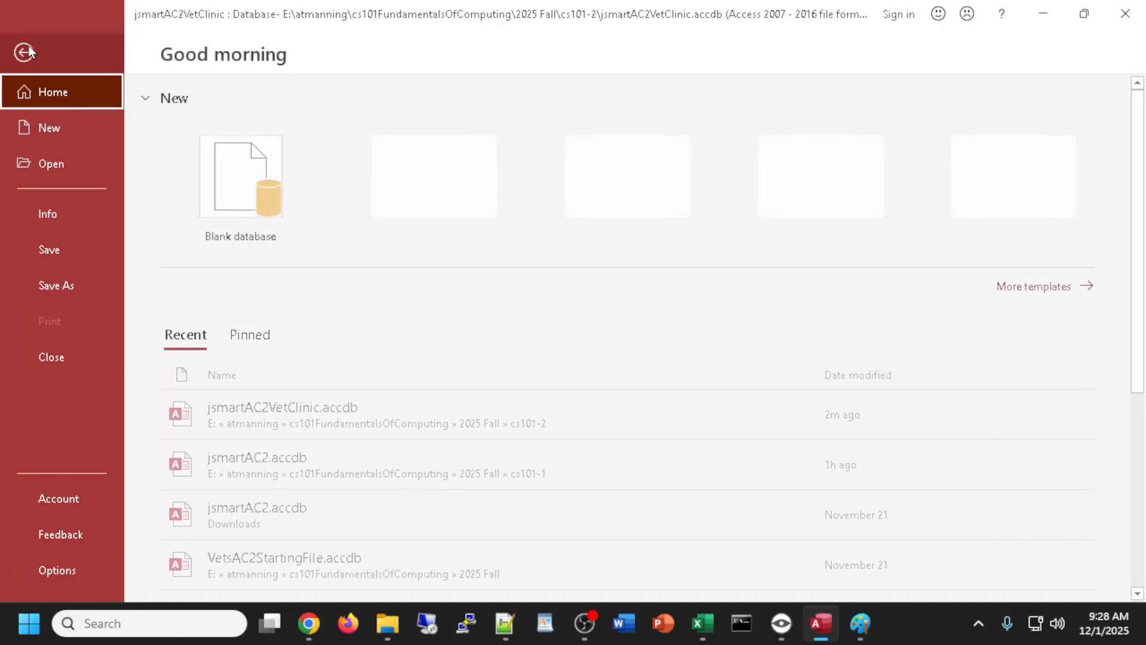
click(67, 284)
click(285, 206)
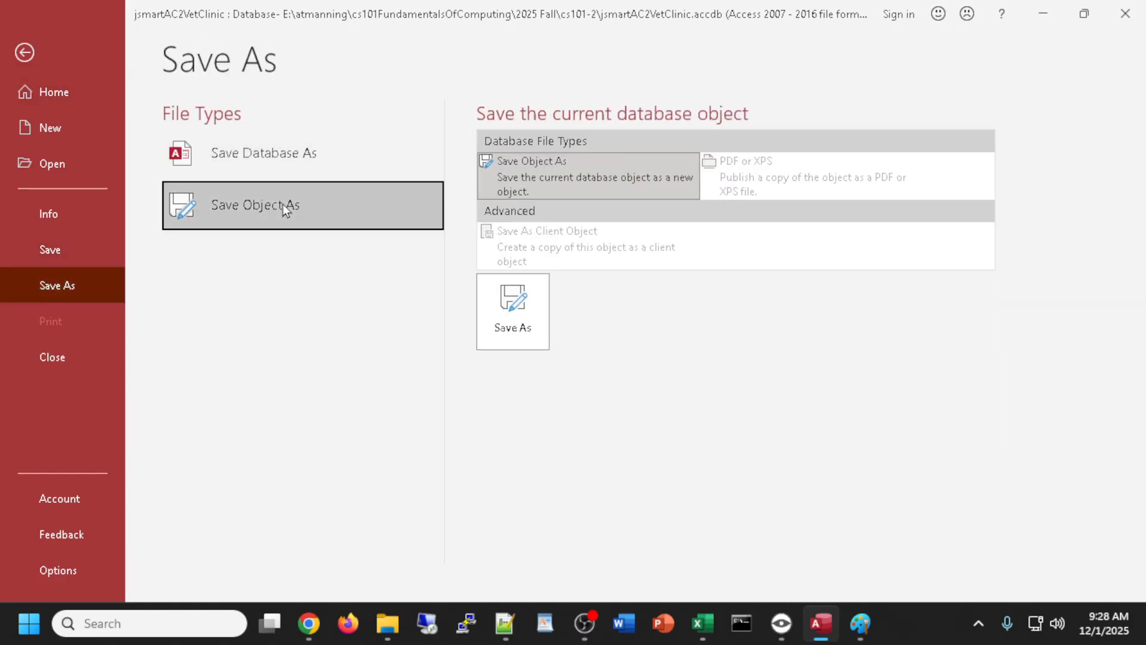
click(513, 301)
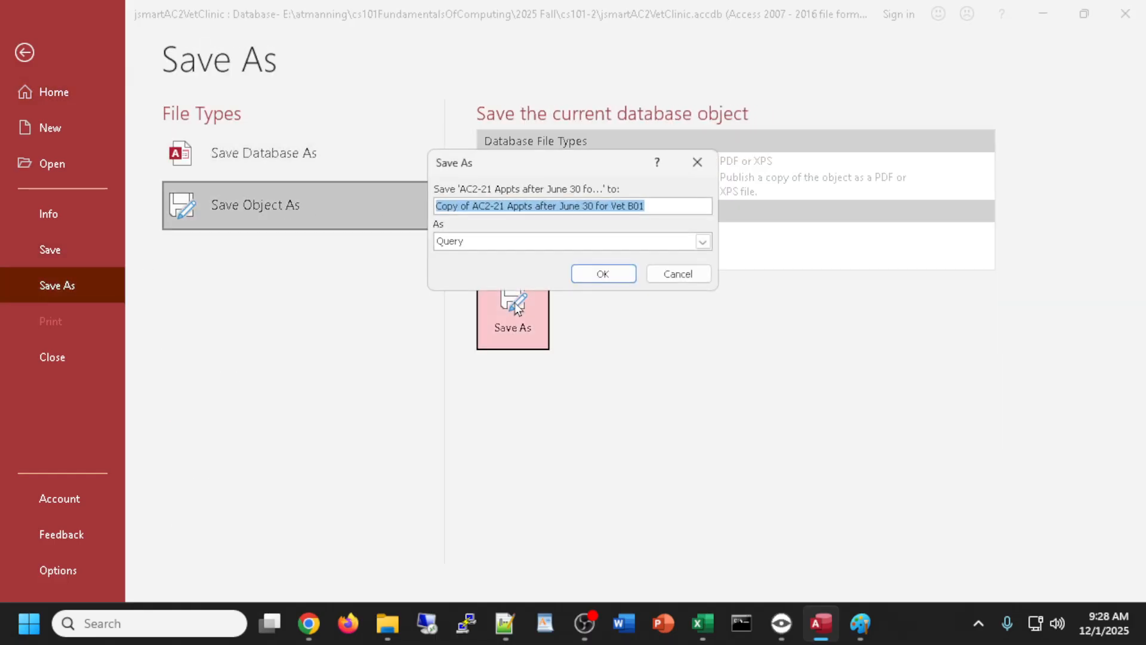
text(AC)
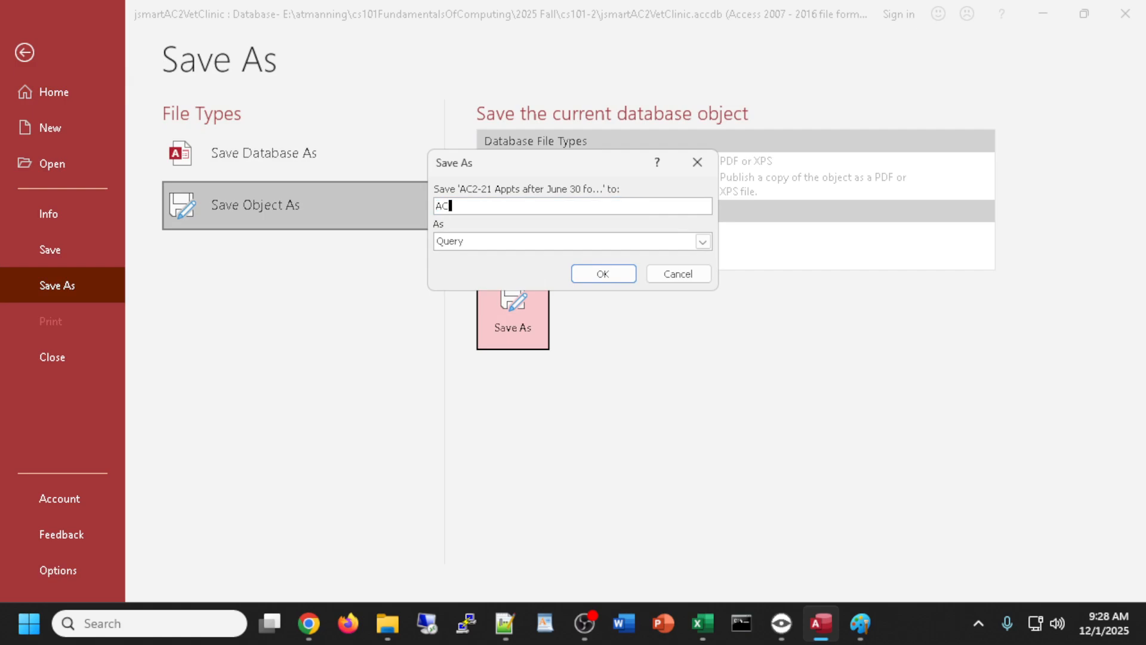
text(2-)
key(alt+Tab)
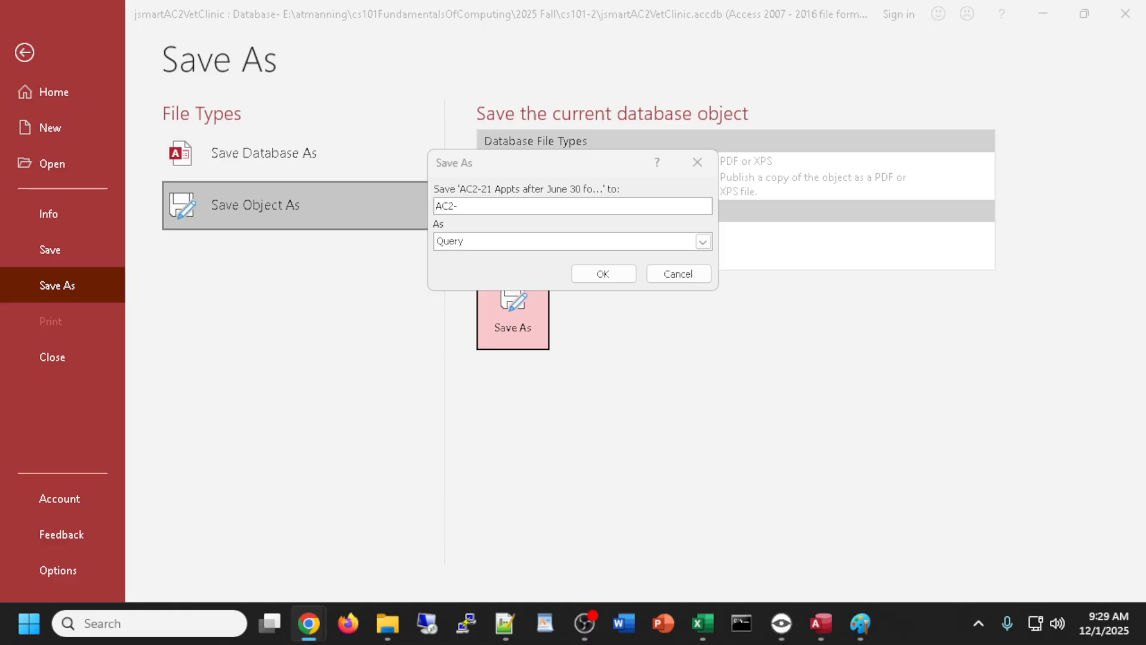
click(479, 207)
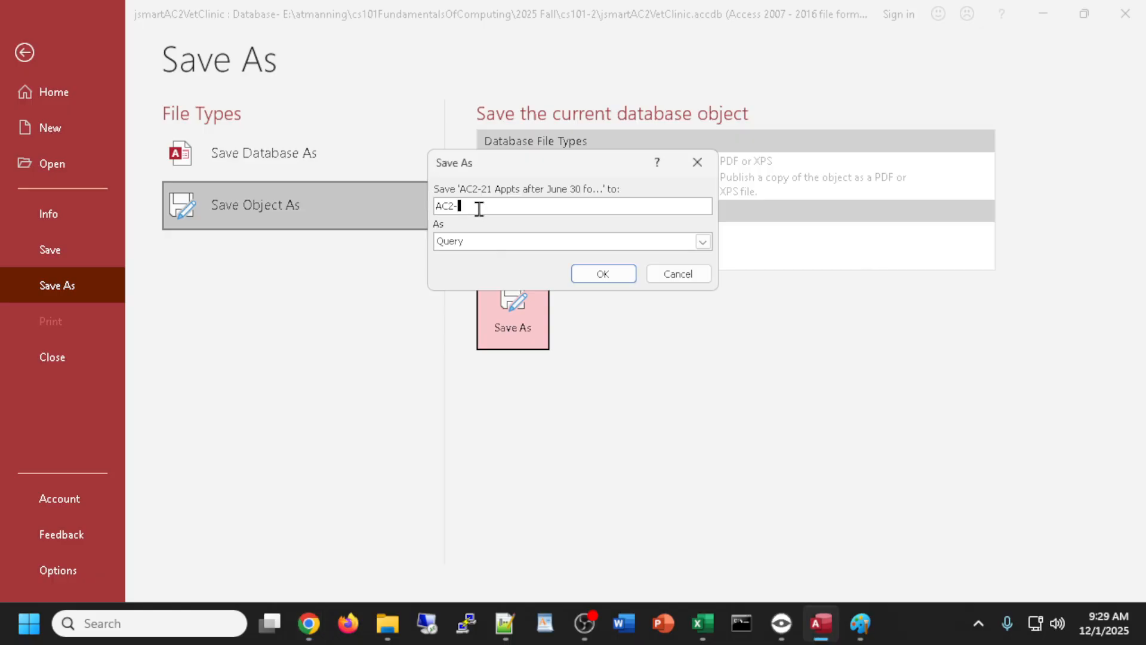
text(22)
text( Or Cri)
text(ter)
text(ig)
text( example)
click(602, 273)
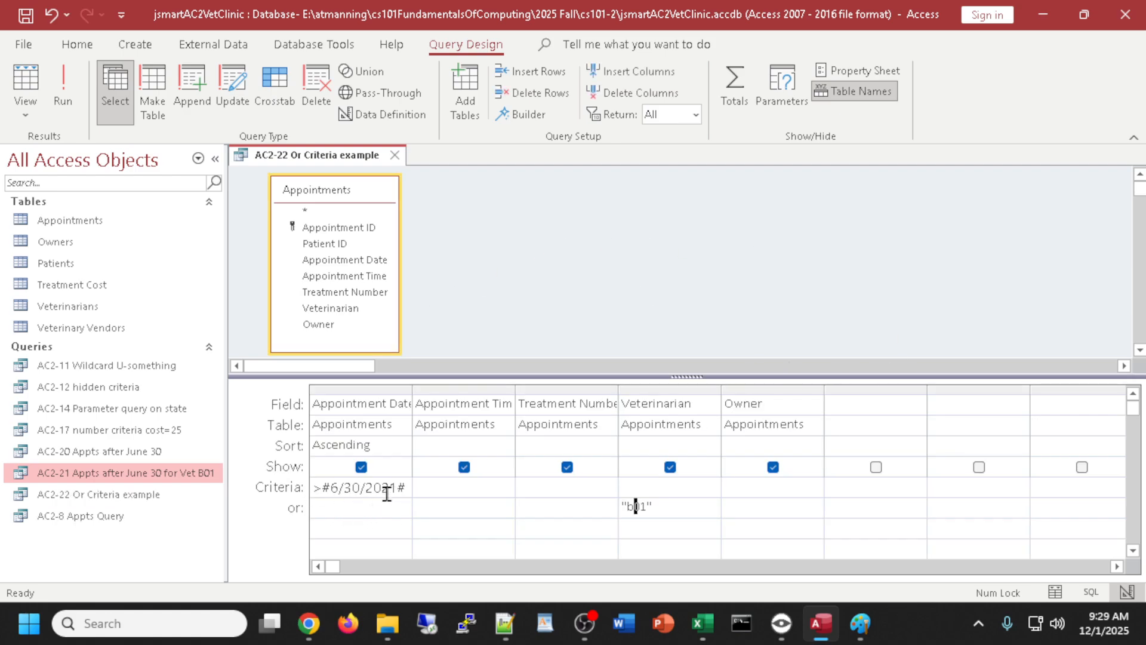
drag(402, 489, 349, 491)
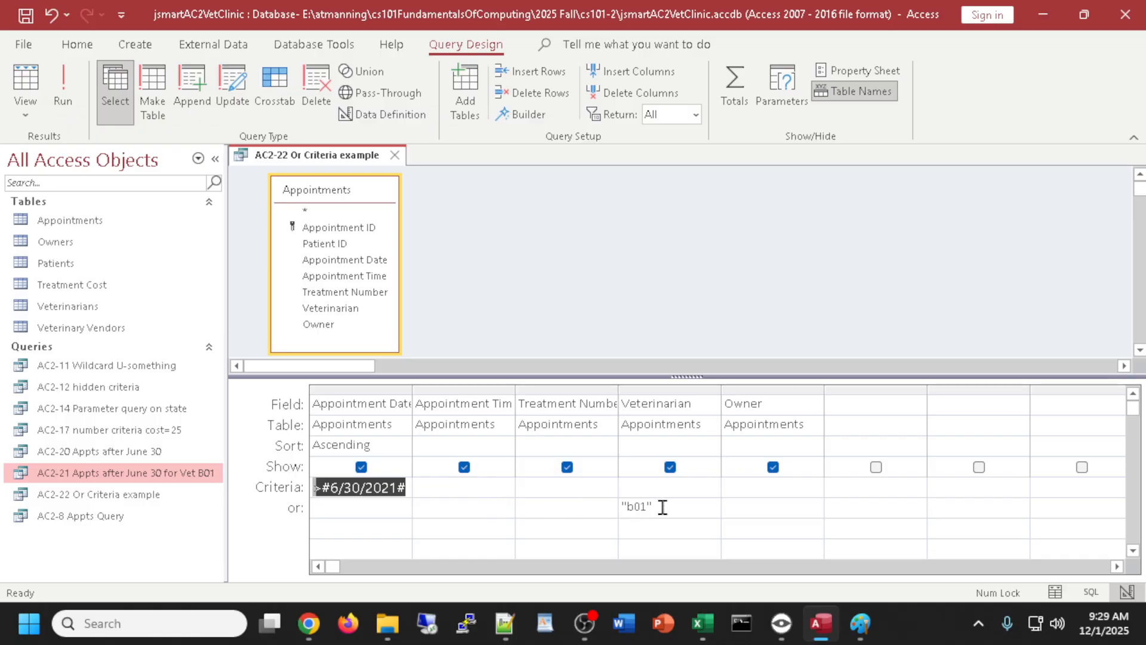
drag(661, 508, 613, 511)
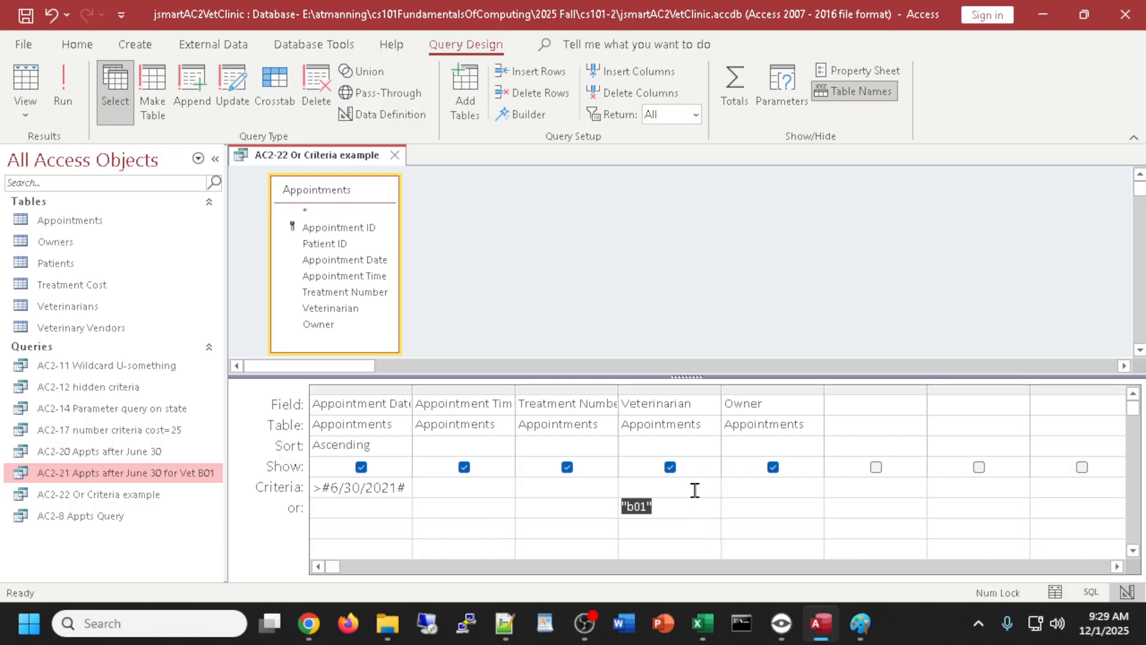
click(25, 81)
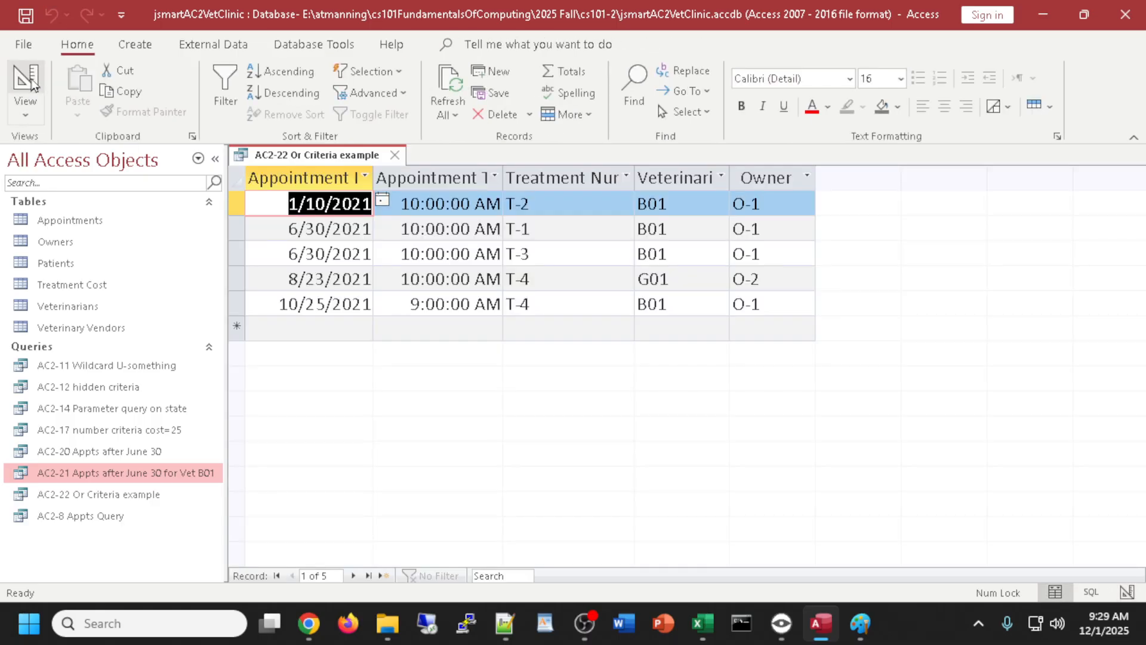
click(32, 84)
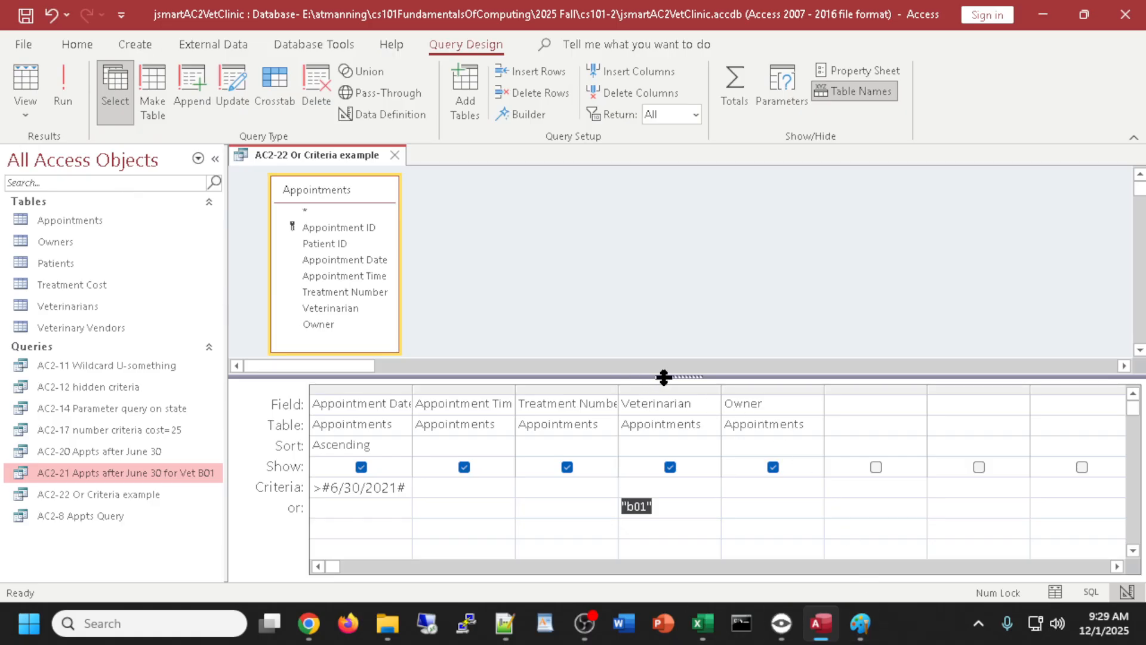
click(19, 116)
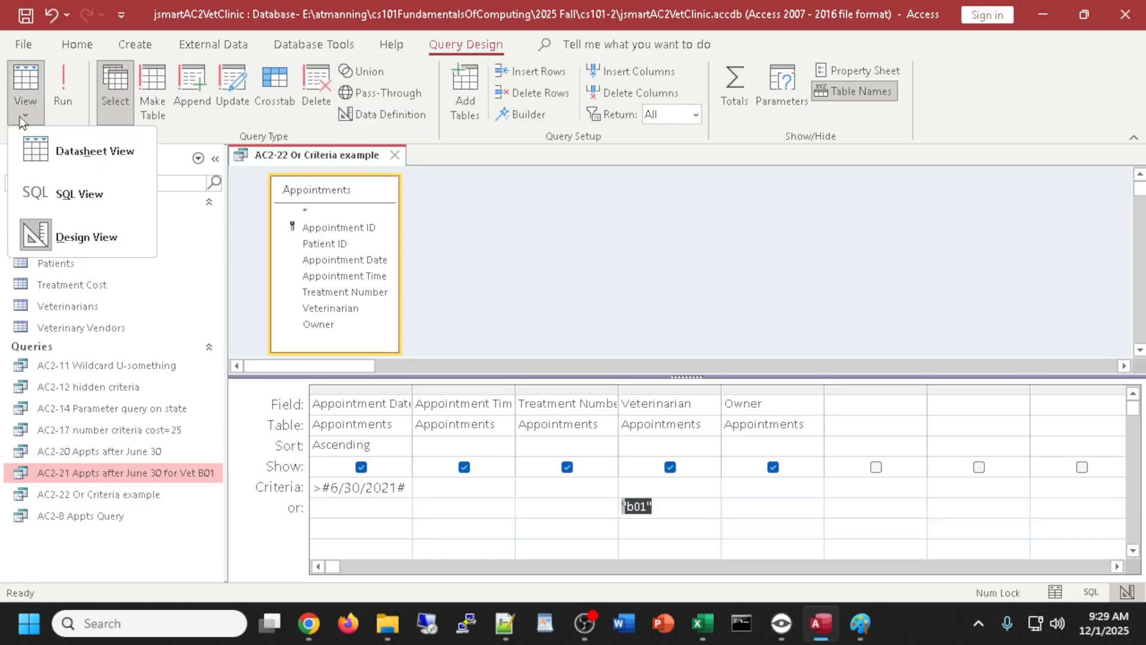
- Show the query in SQL View and inspect its ORDER BY statement
click(51, 185)
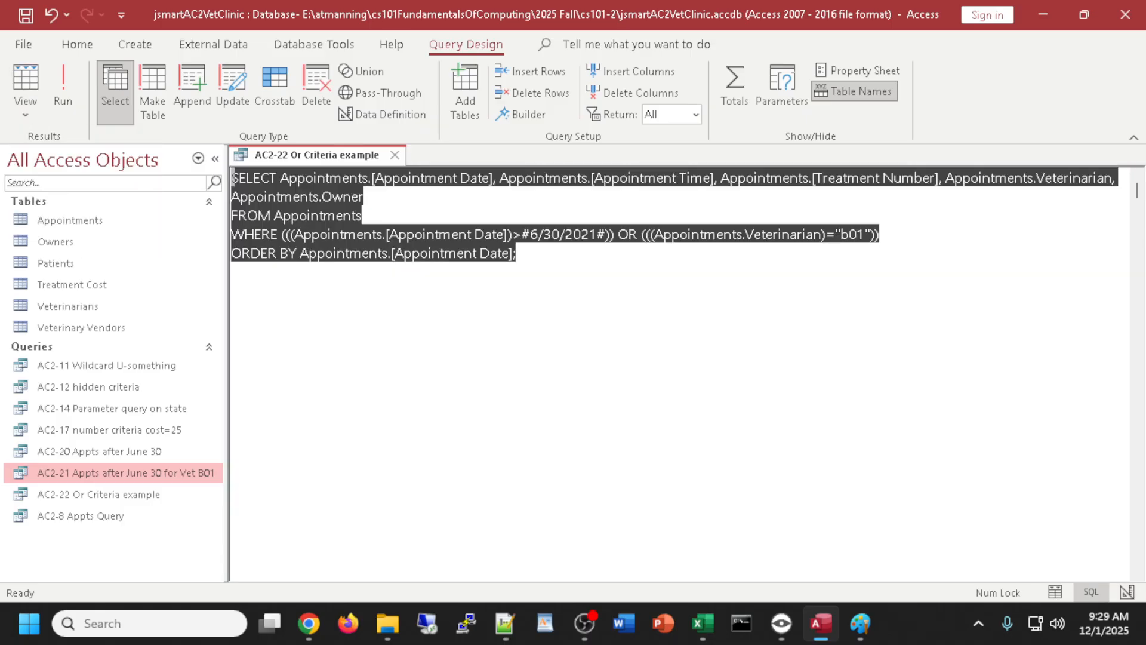
click(579, 283)
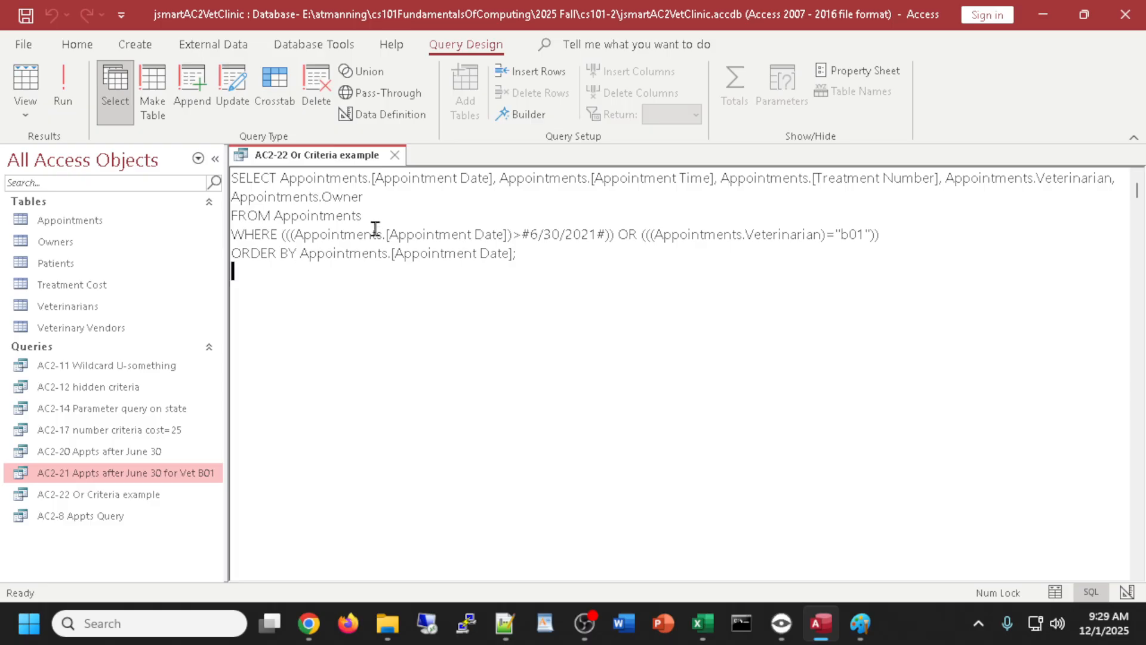
drag(529, 259, 239, 274)
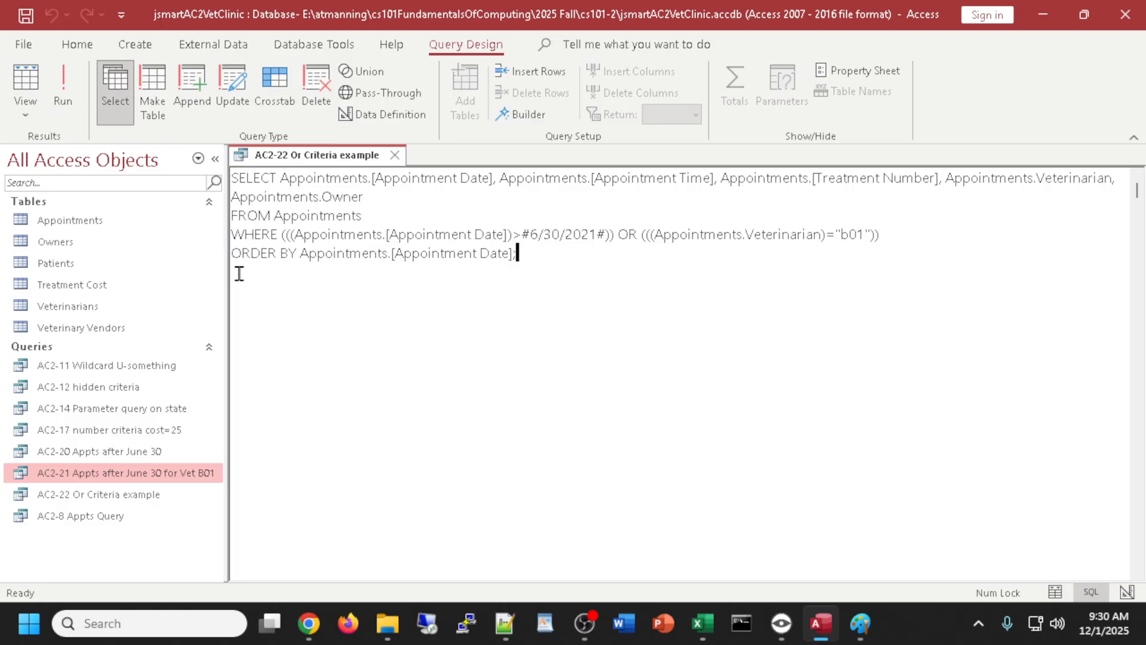
click(569, 272)
click(521, 254)
- Toggle between Design and SQL views, then close the AC2-22 Or Criteria example query
click(24, 113)
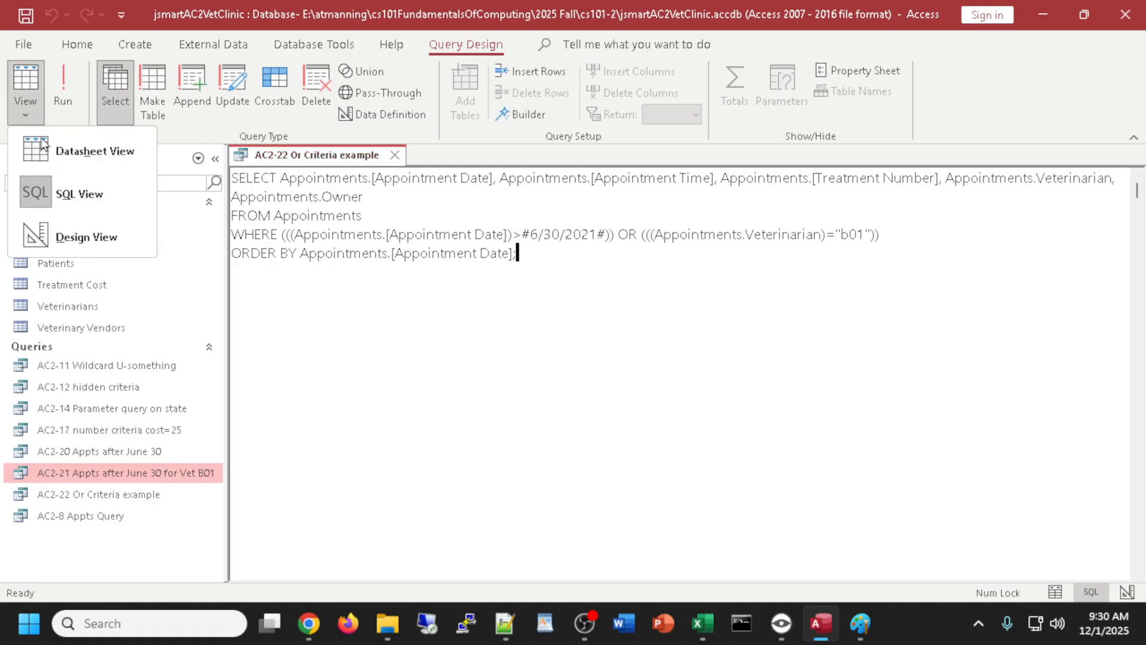
click(61, 234)
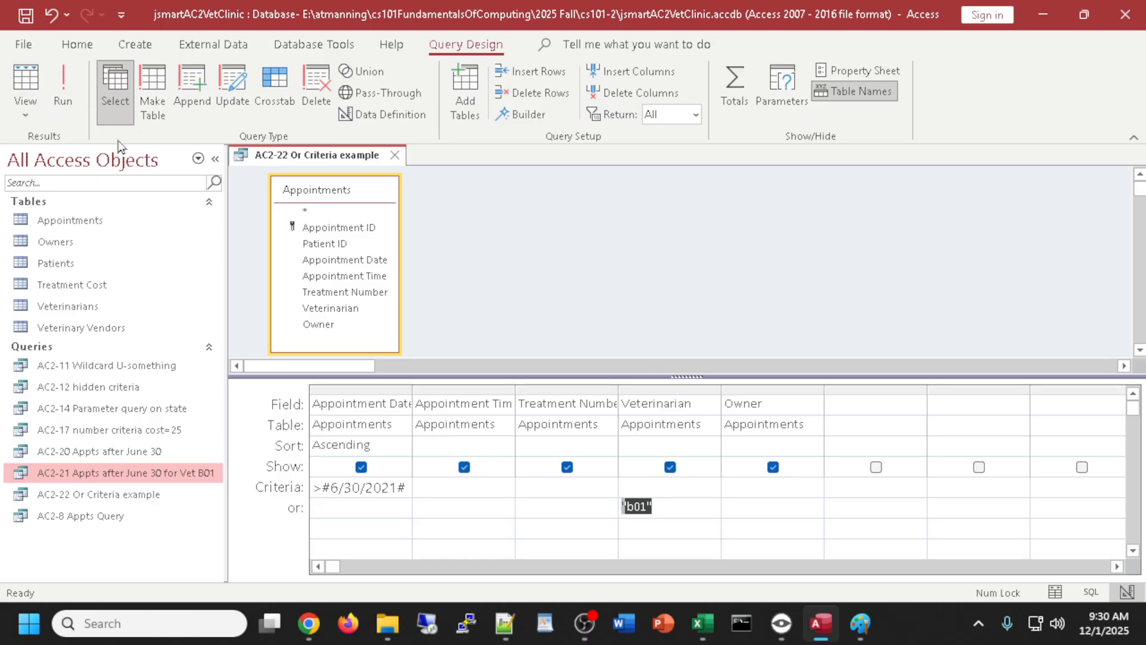
click(25, 112)
click(44, 206)
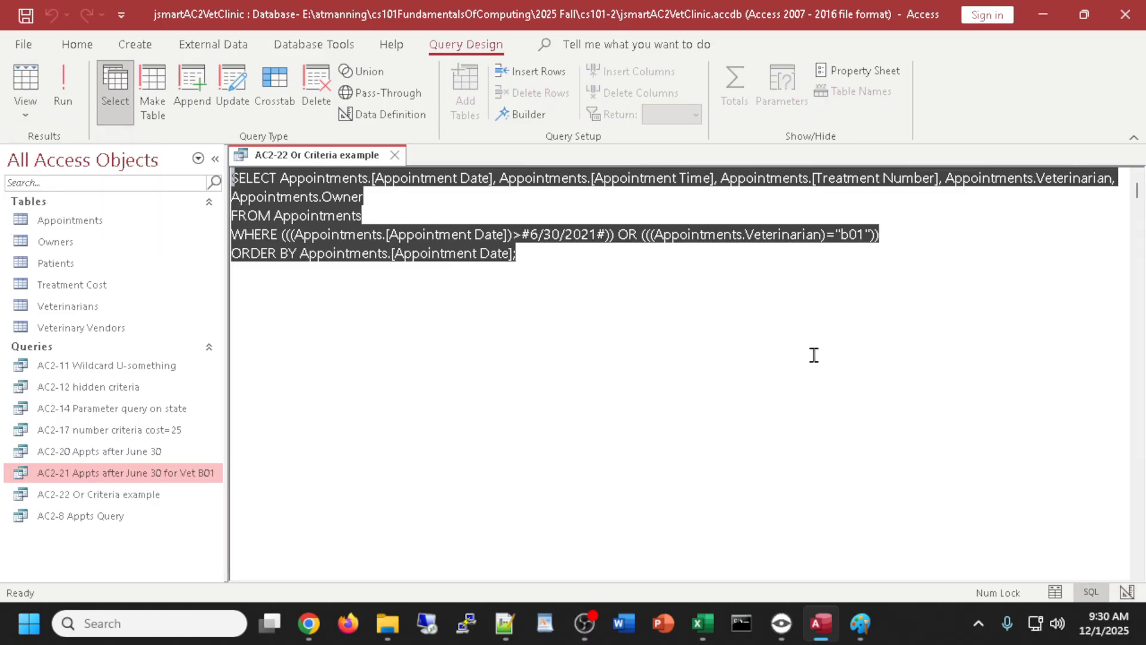
click(550, 266)
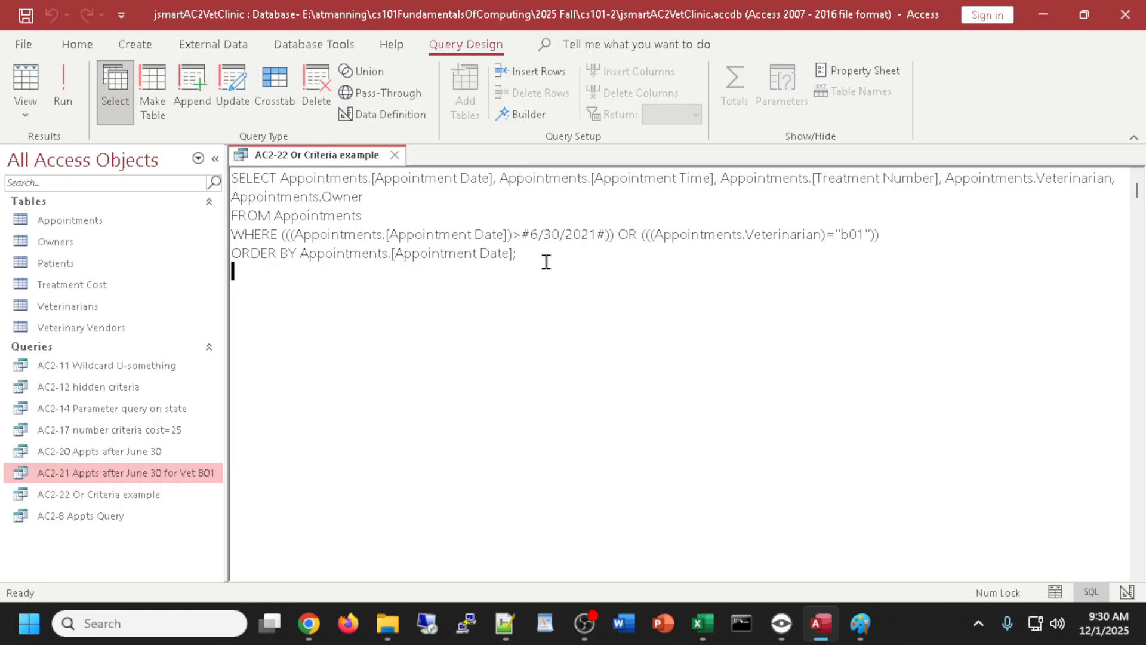
click(24, 123)
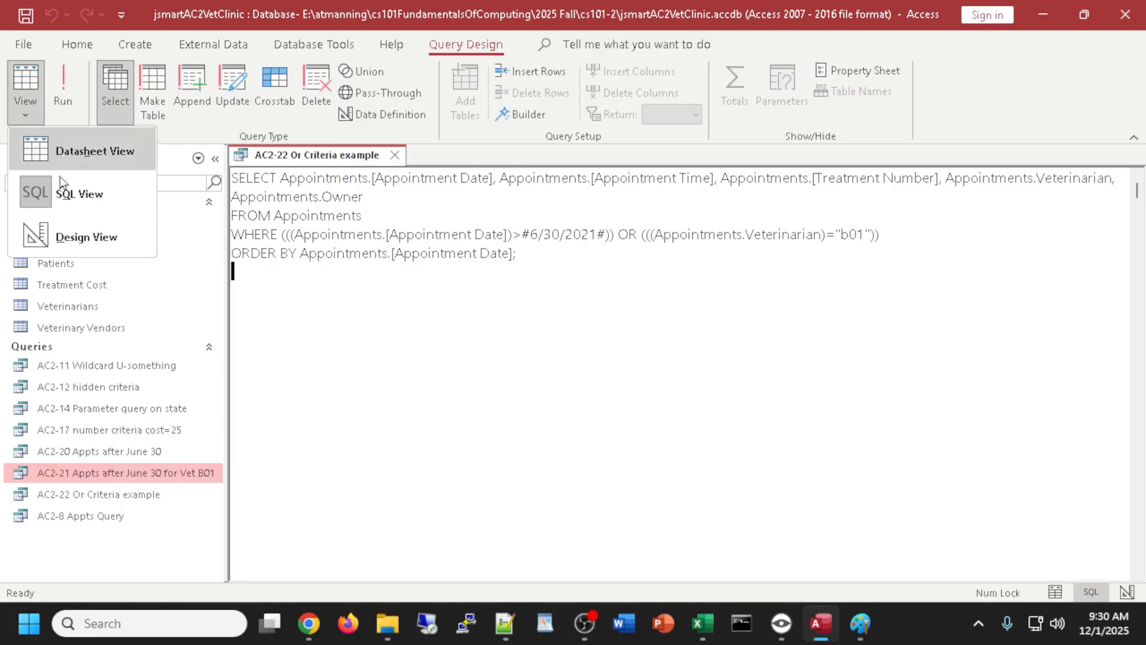
click(56, 230)
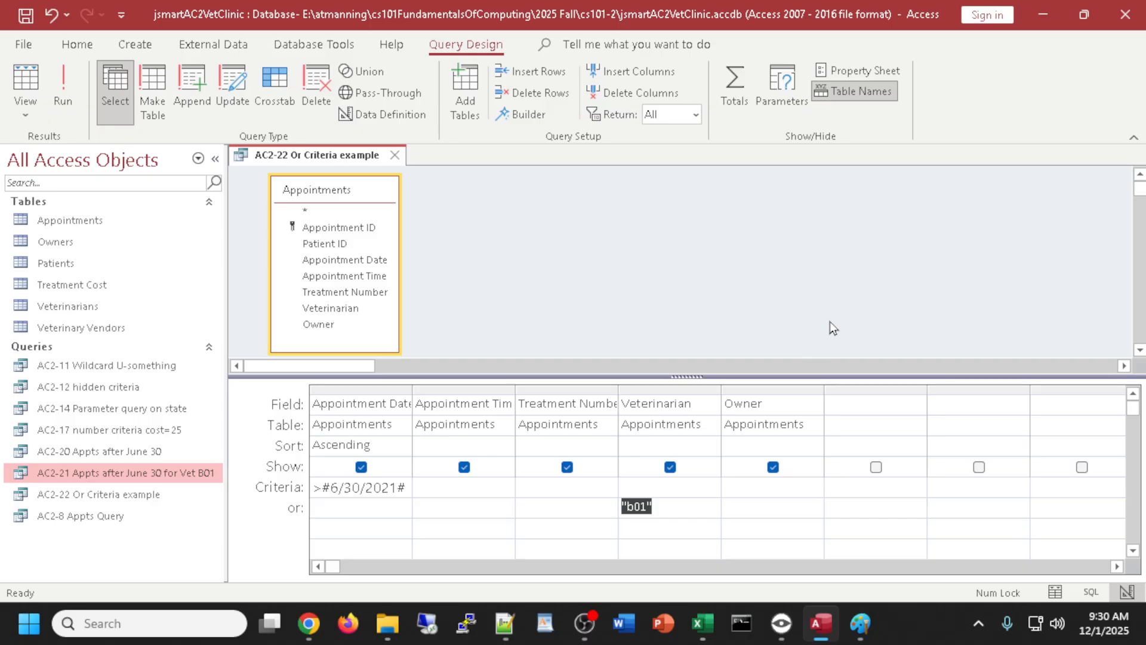
click(395, 156)
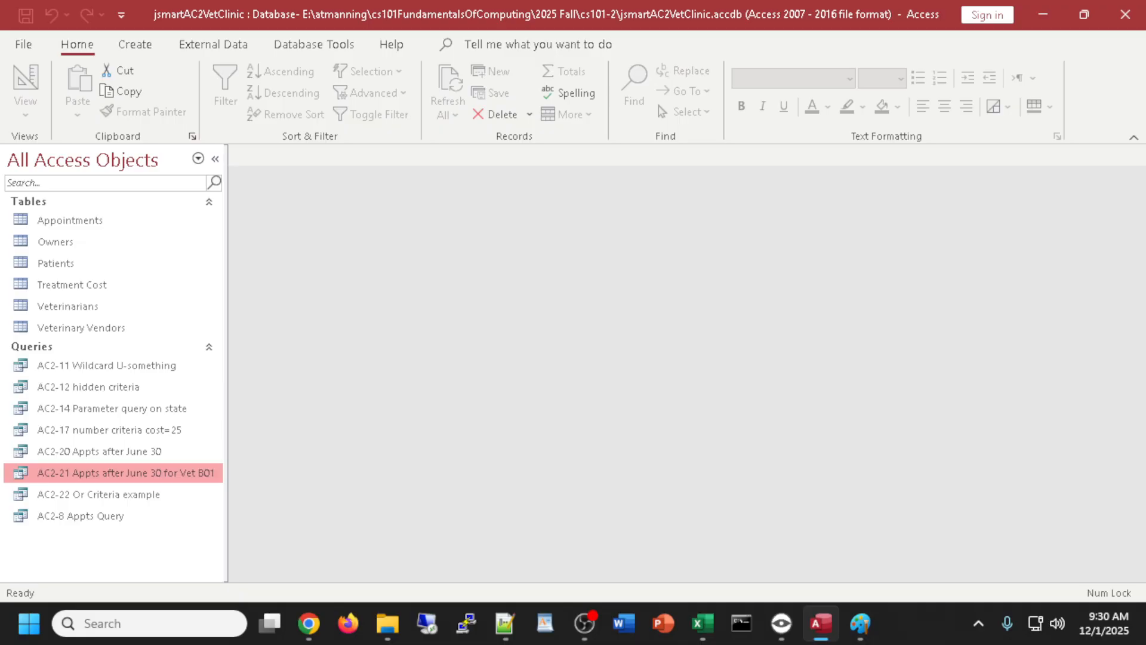
key(alt+Tab)
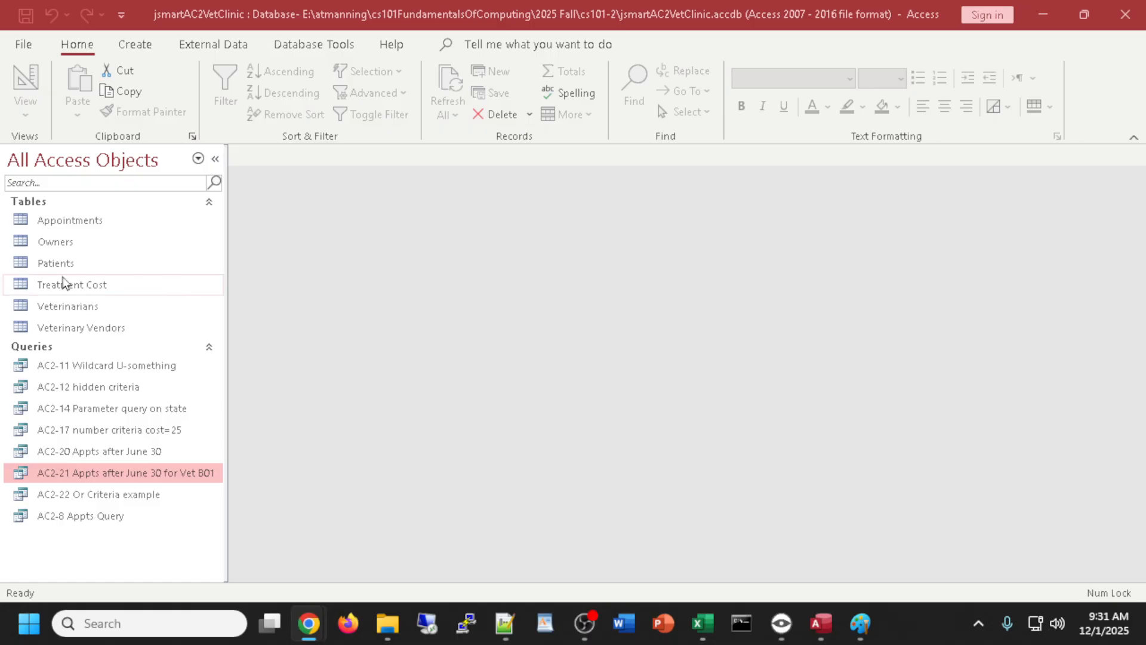
click(133, 49)
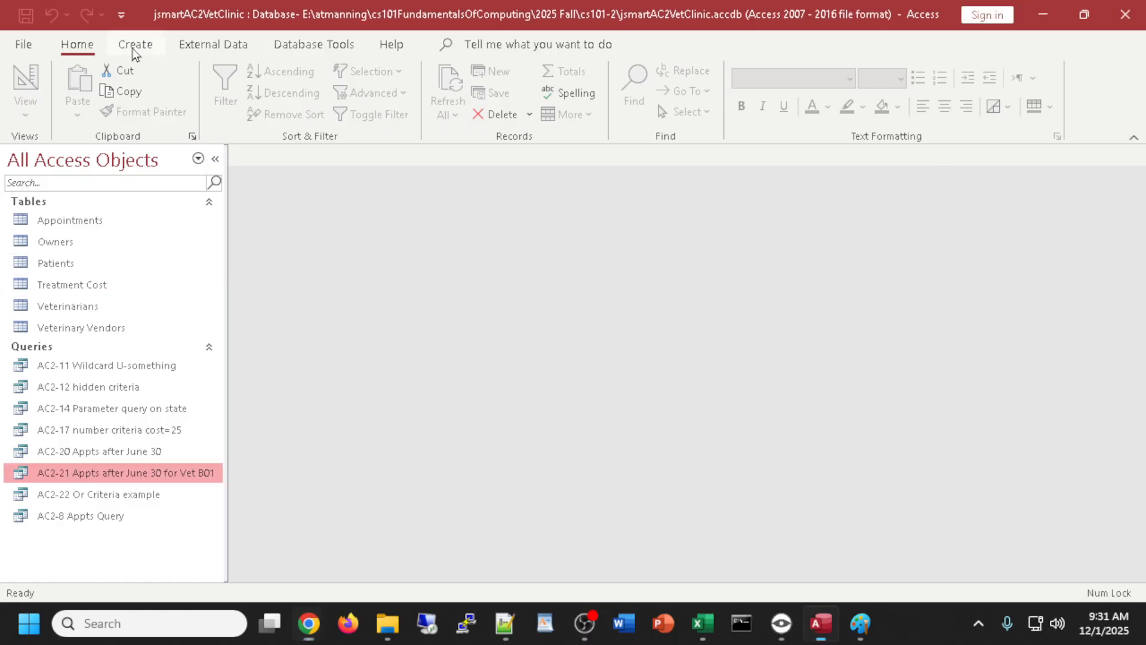
- Start a new query in Query Design with the Treatment Cost table added
click(133, 50)
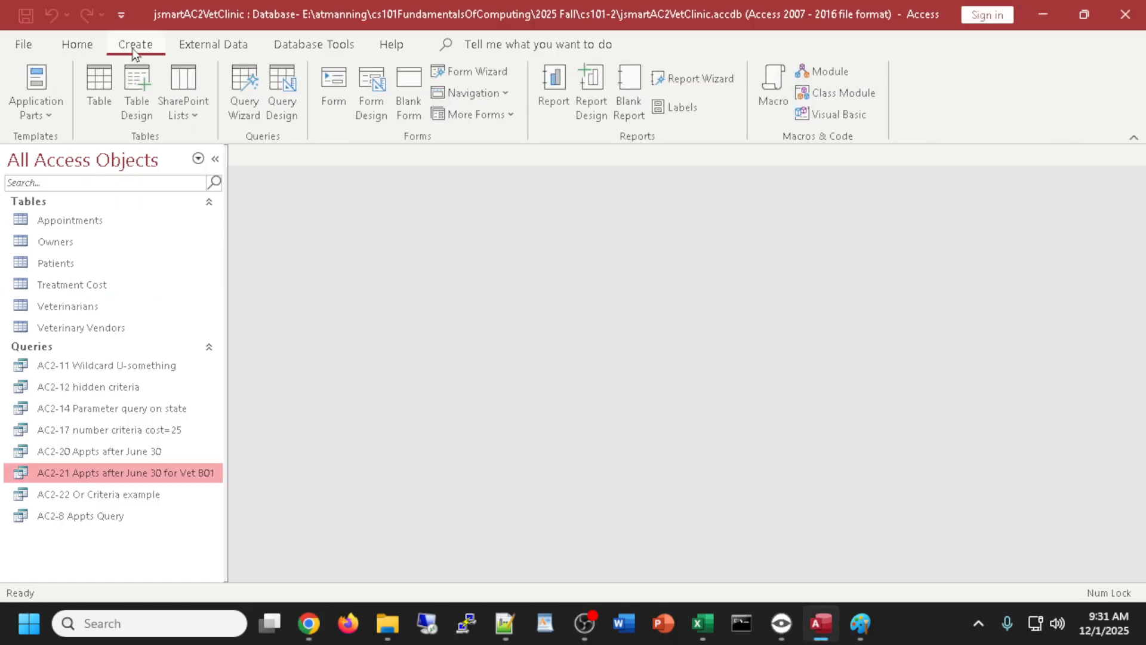
click(282, 86)
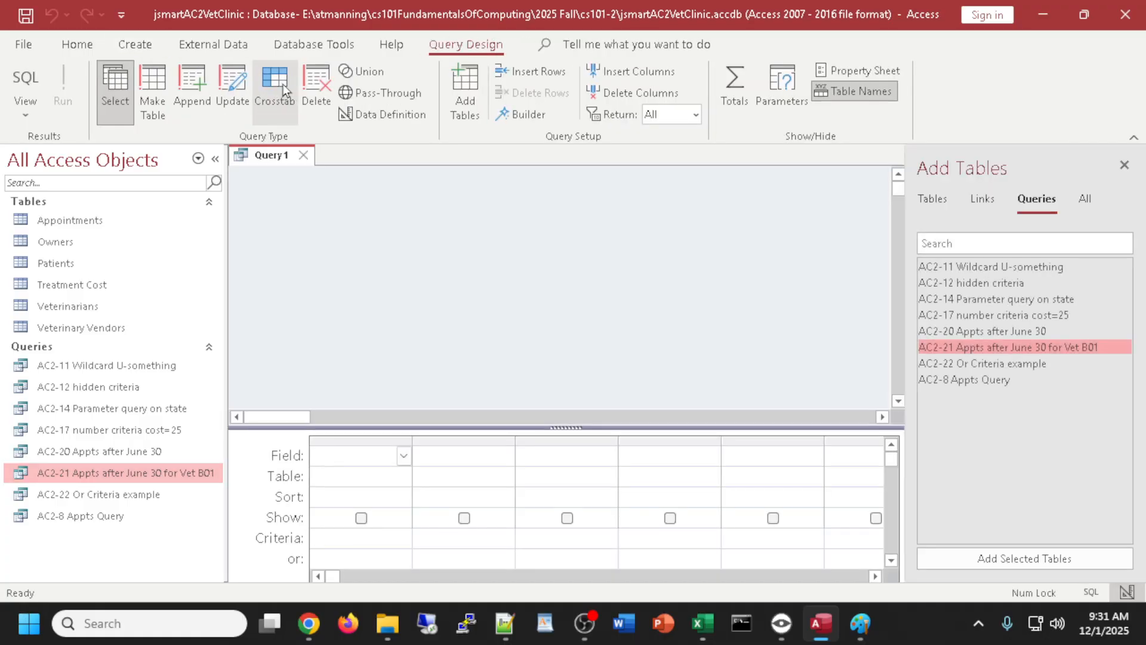
click(932, 200)
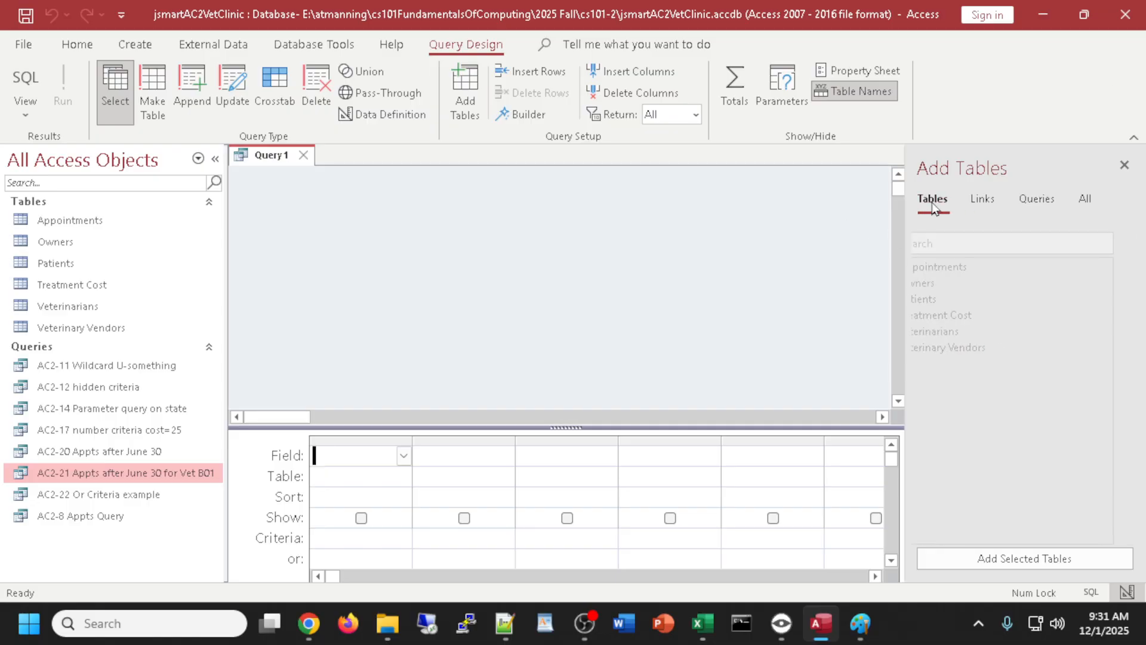
double_click(967, 321)
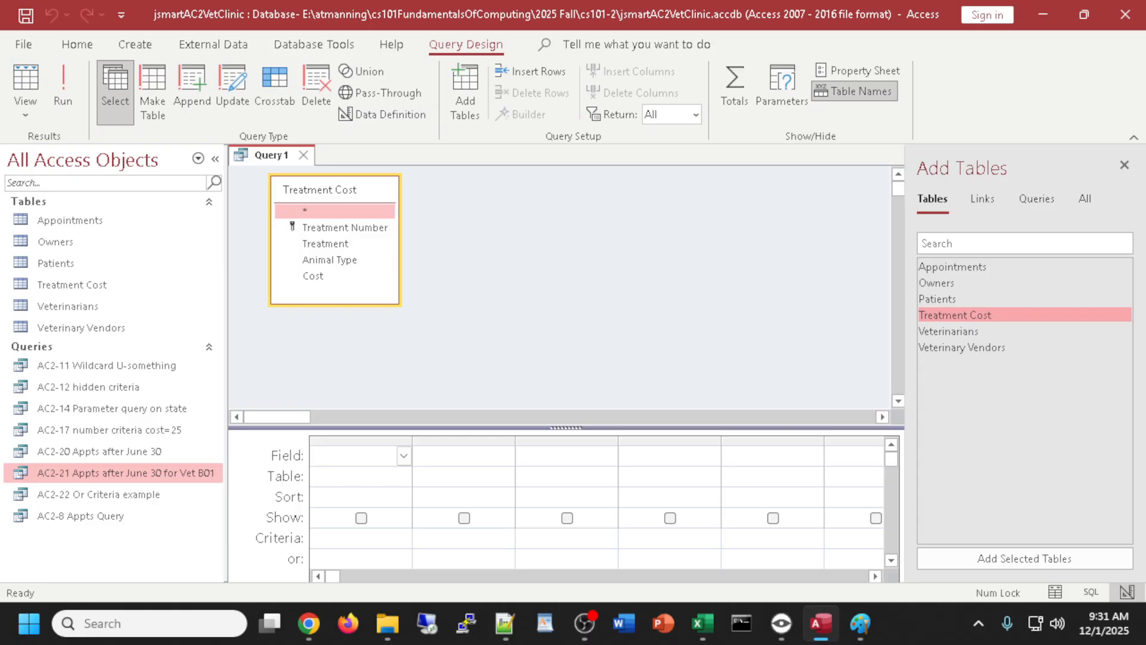
click(1123, 166)
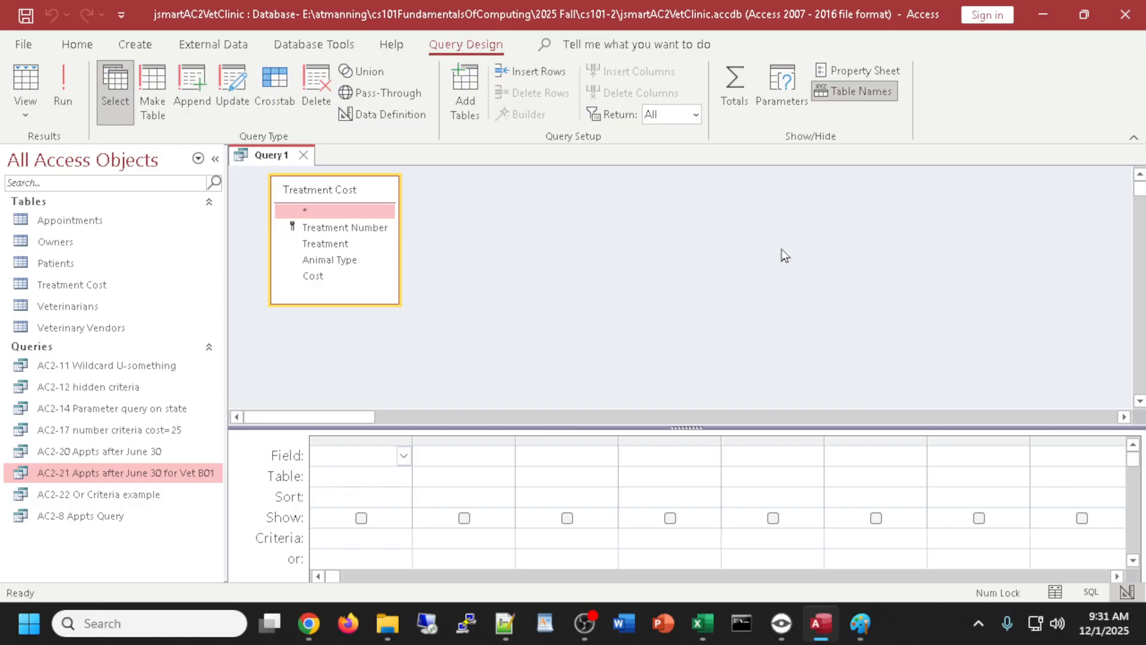
- Add the Treatment and Cost fields and preview the 14 resulting records
double_click(343, 245)
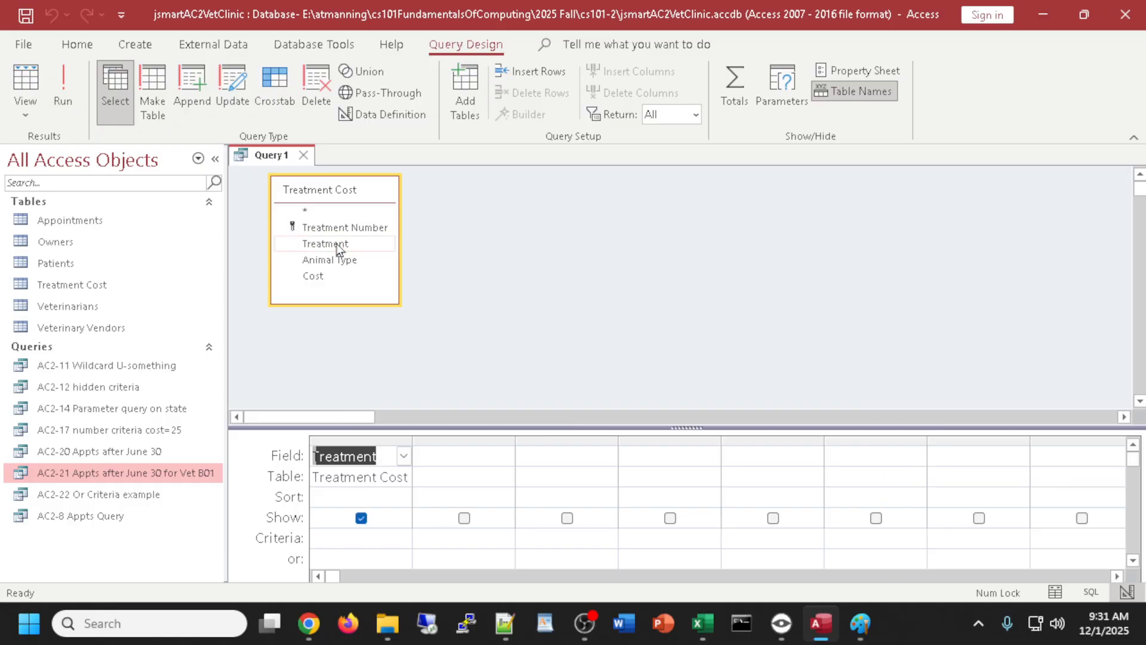
double_click(315, 277)
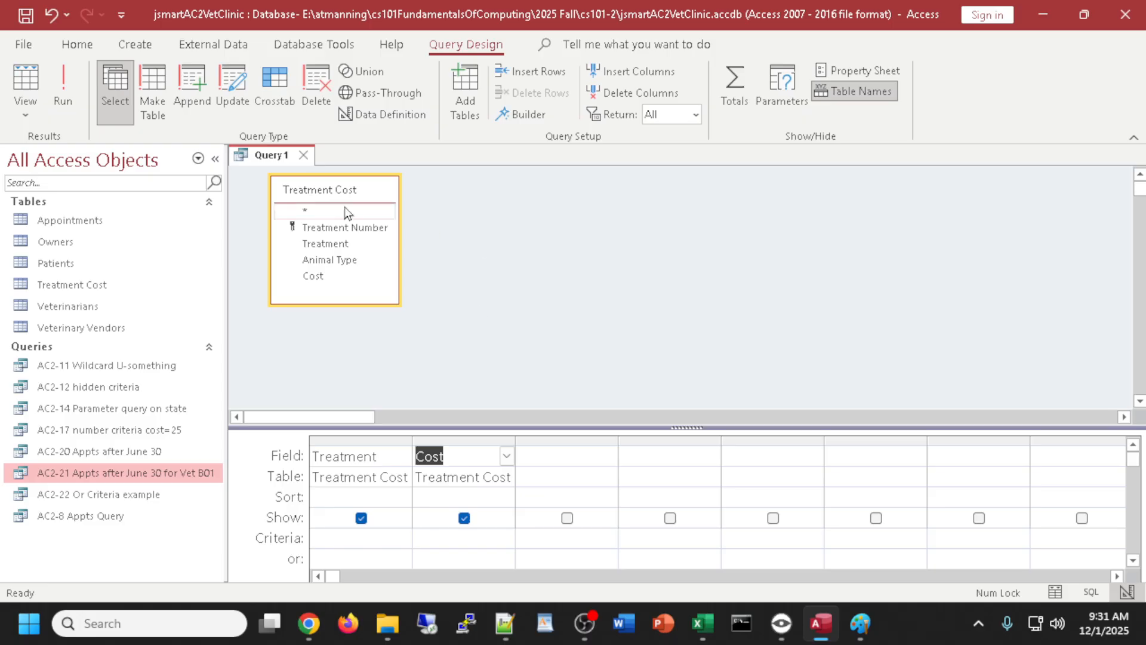
click(26, 78)
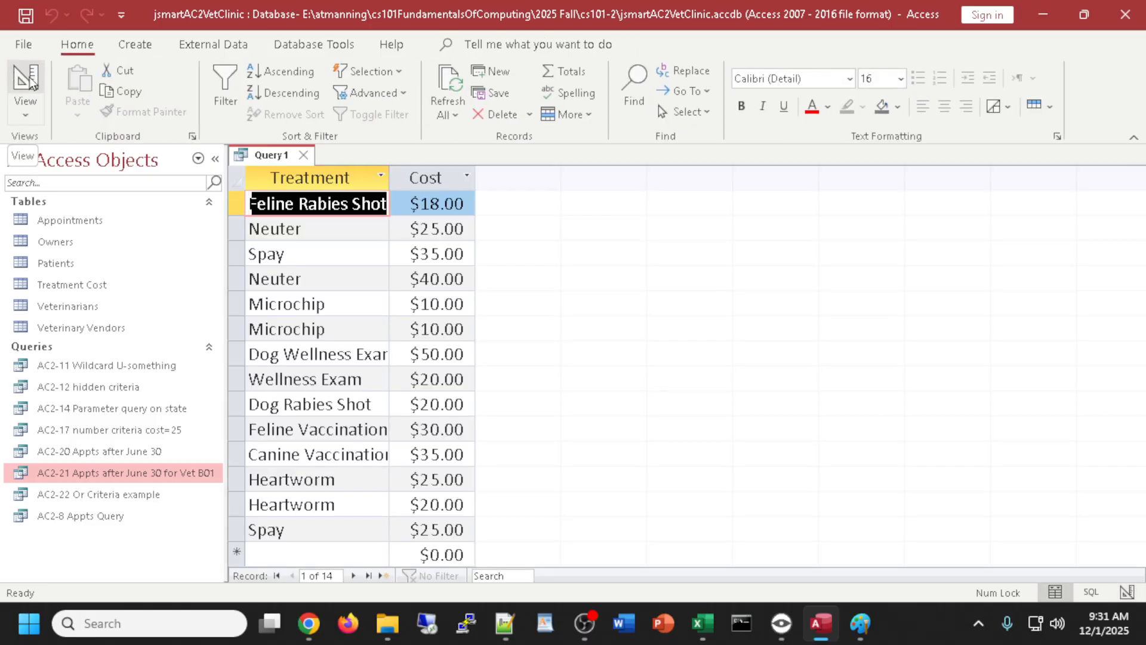
click(29, 80)
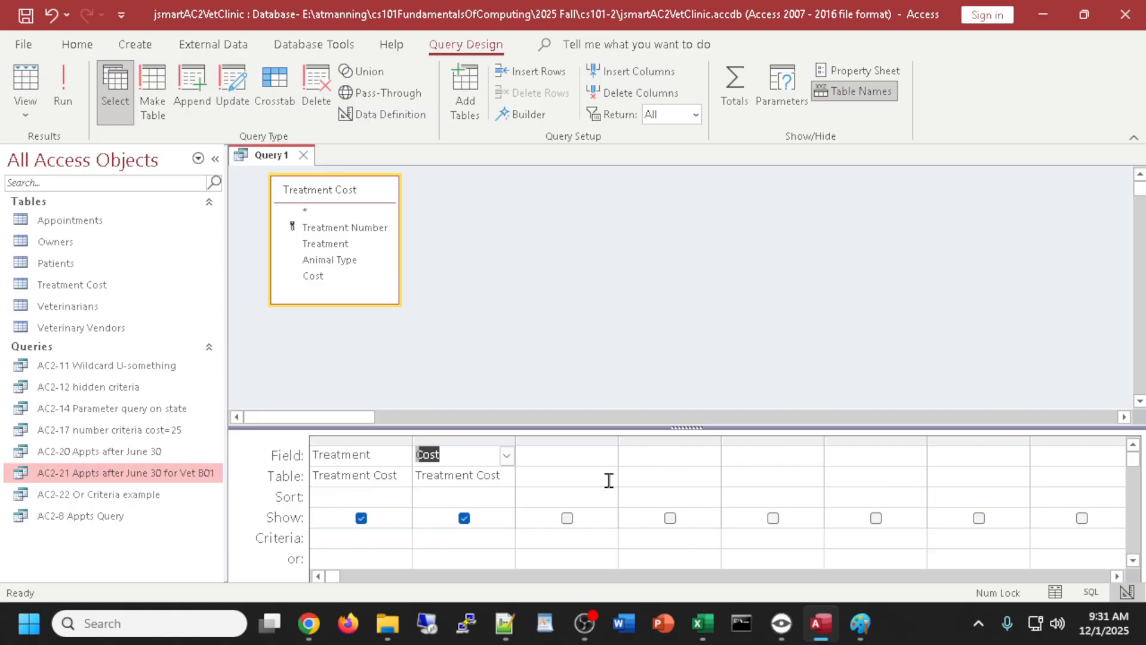
- Sort the Cost field ascending and preview the results
click(468, 497)
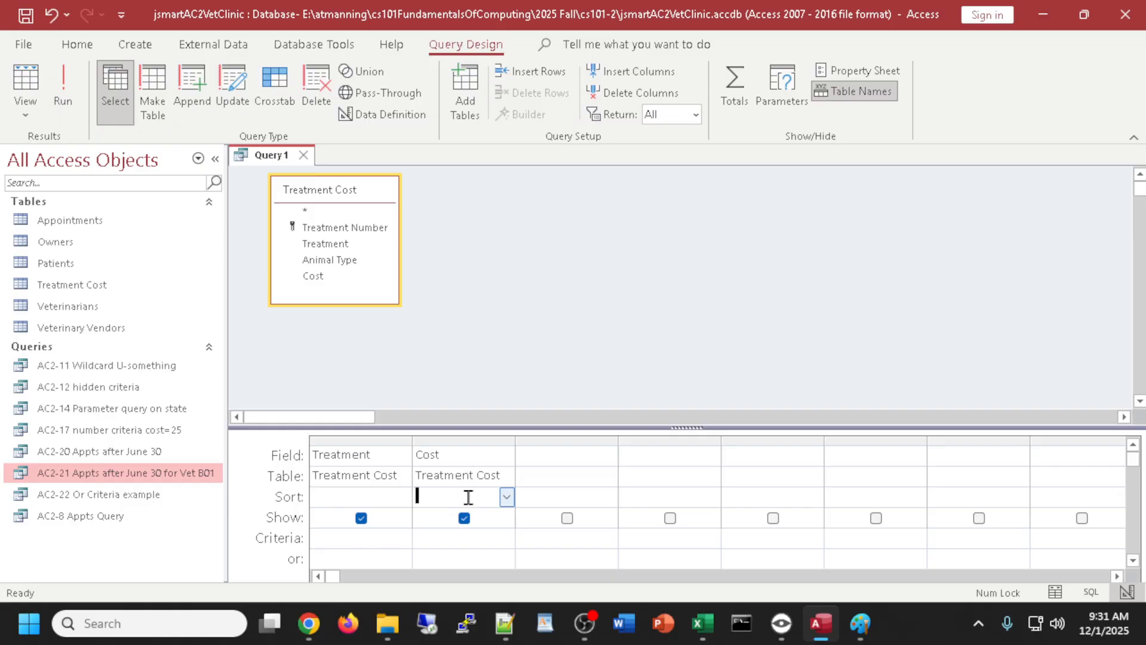
click(507, 497)
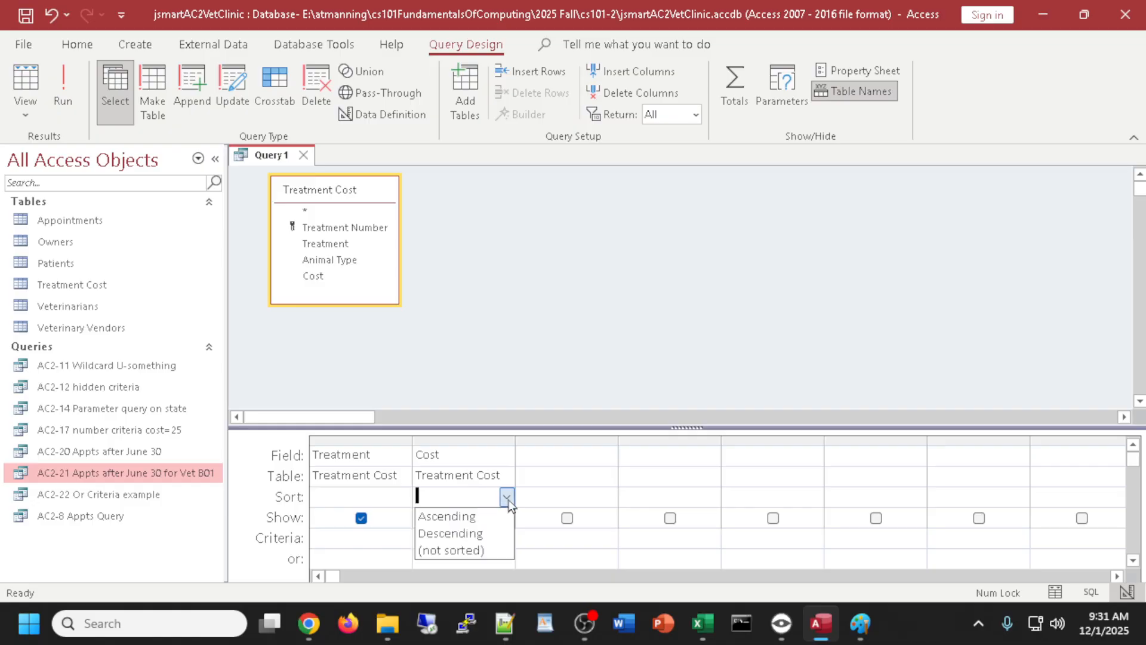
click(472, 516)
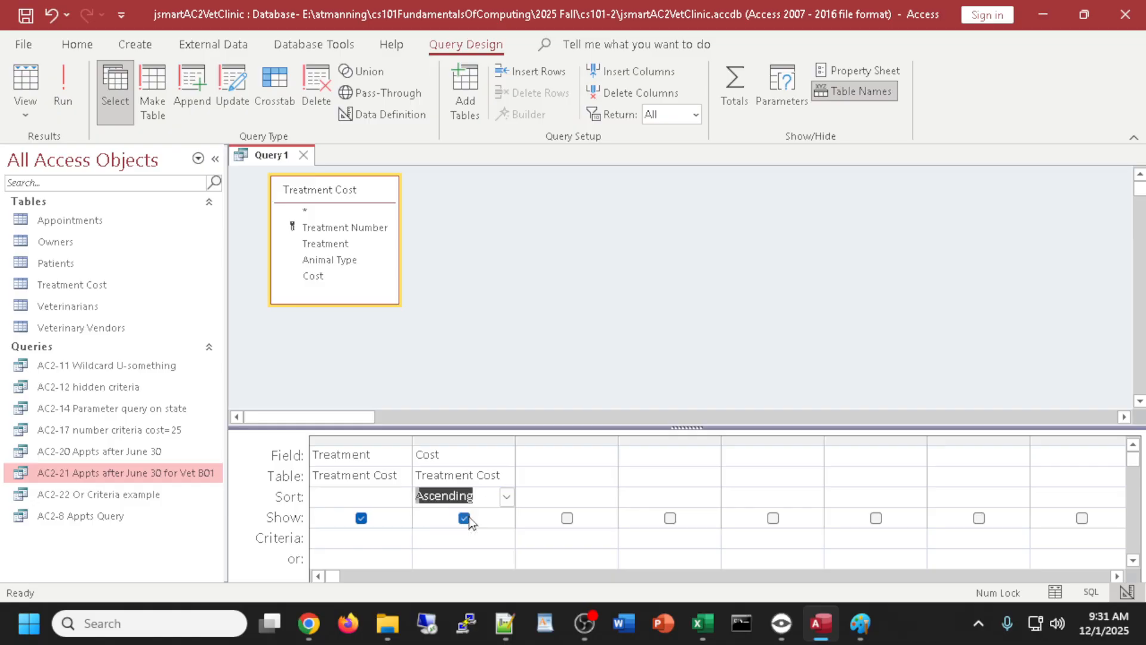
click(18, 89)
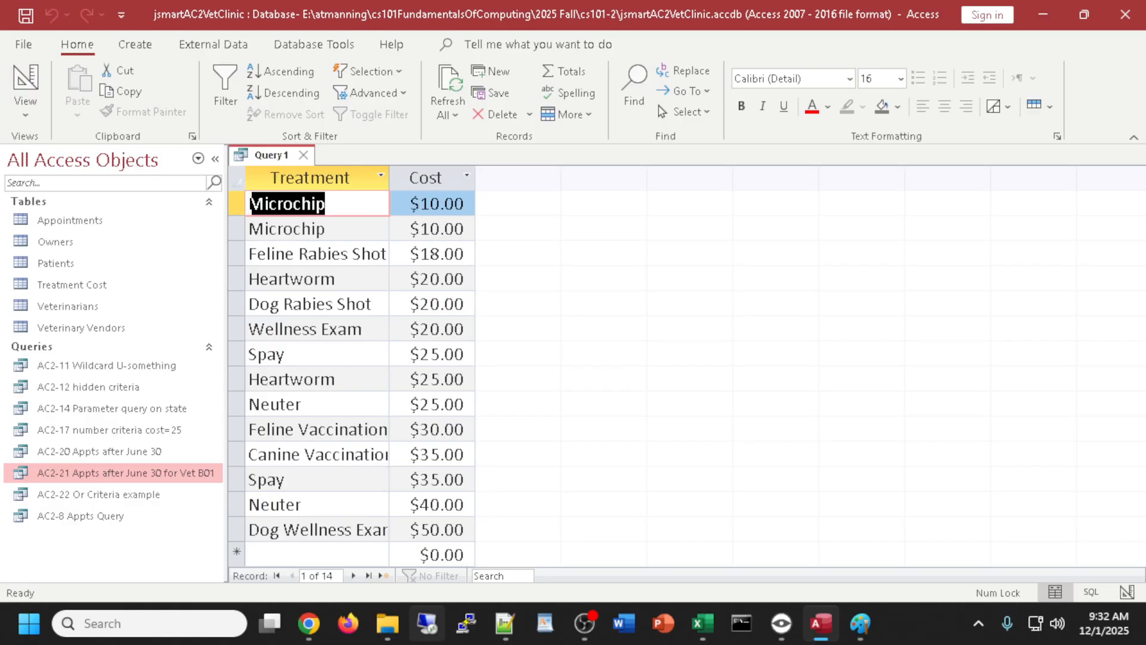
click(25, 89)
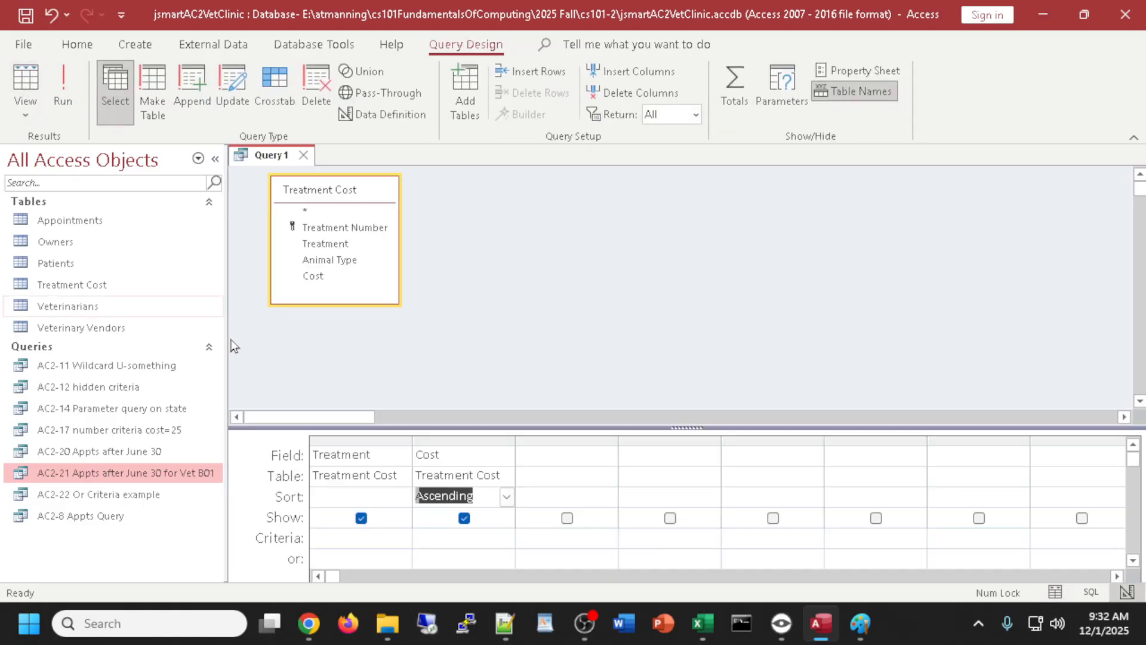
- Also sort Treatment ascending and check the Neuter $25.00 record in the results
double_click(346, 498)
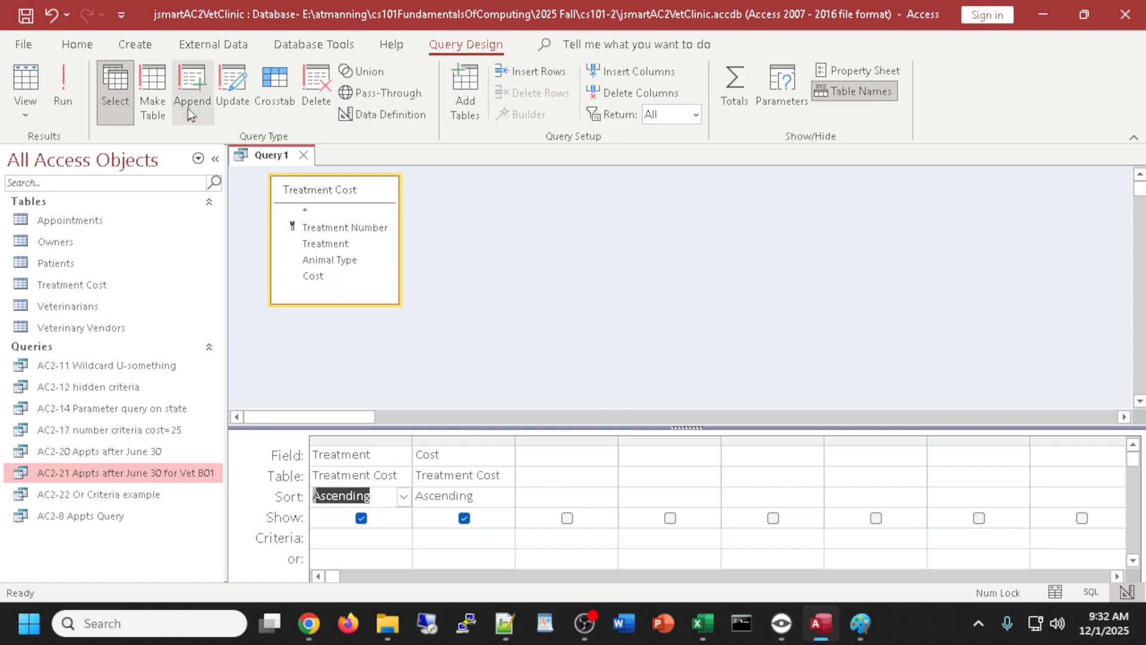
click(33, 83)
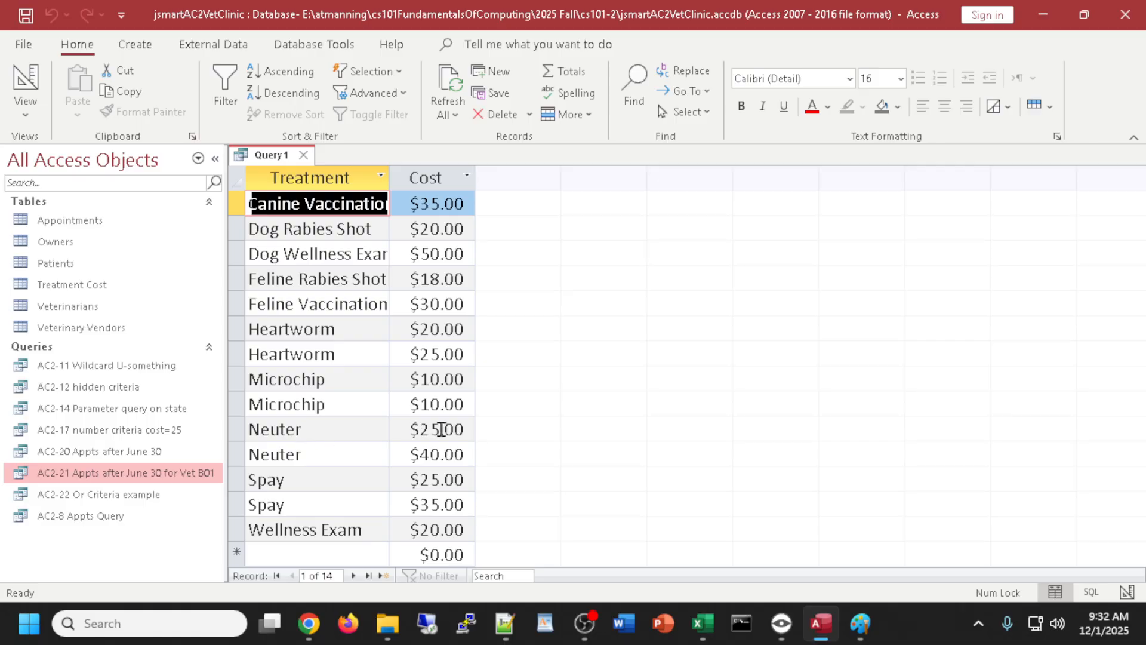
click(466, 438)
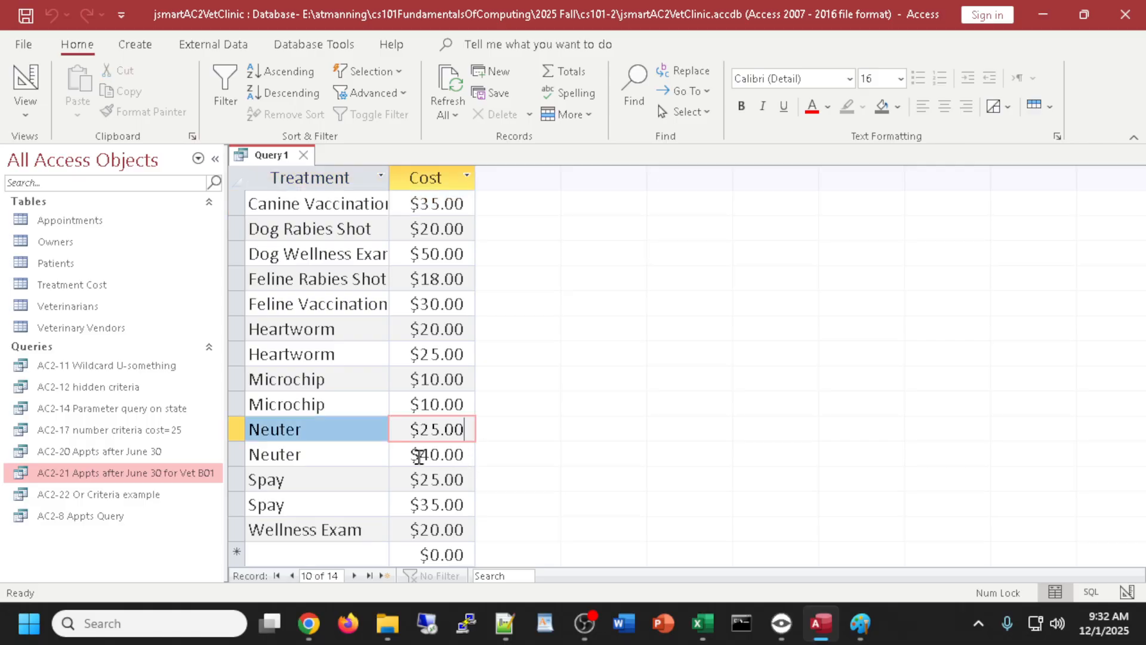
click(27, 81)
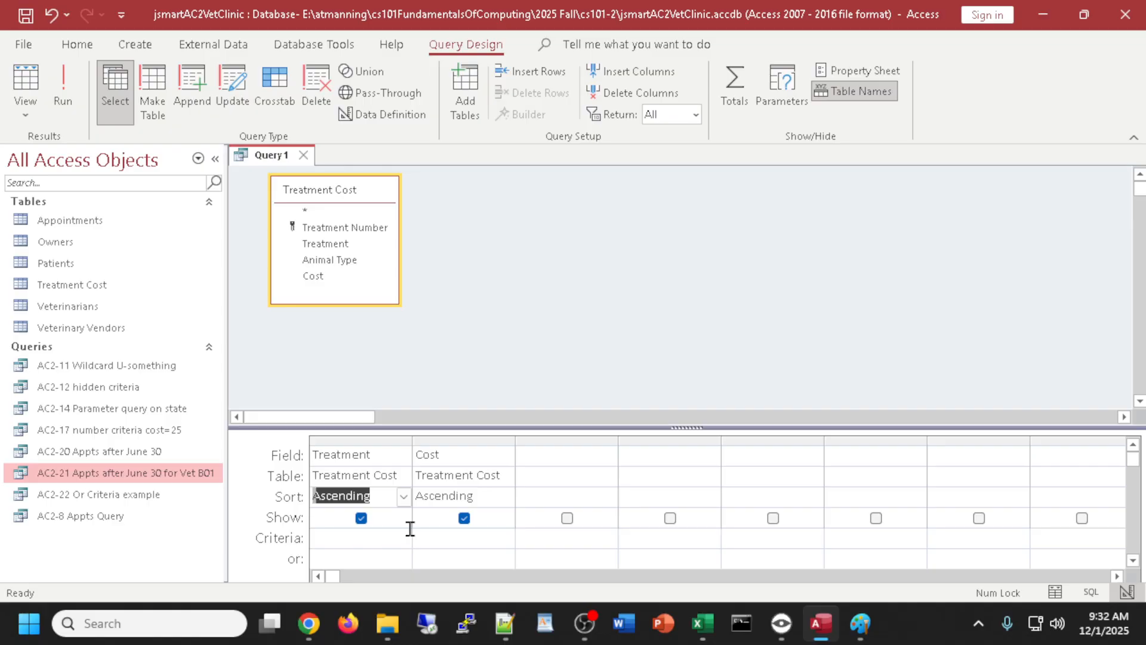
- Remove the Treatment sort so the query sorts by Cost only, and rerun it
click(405, 498)
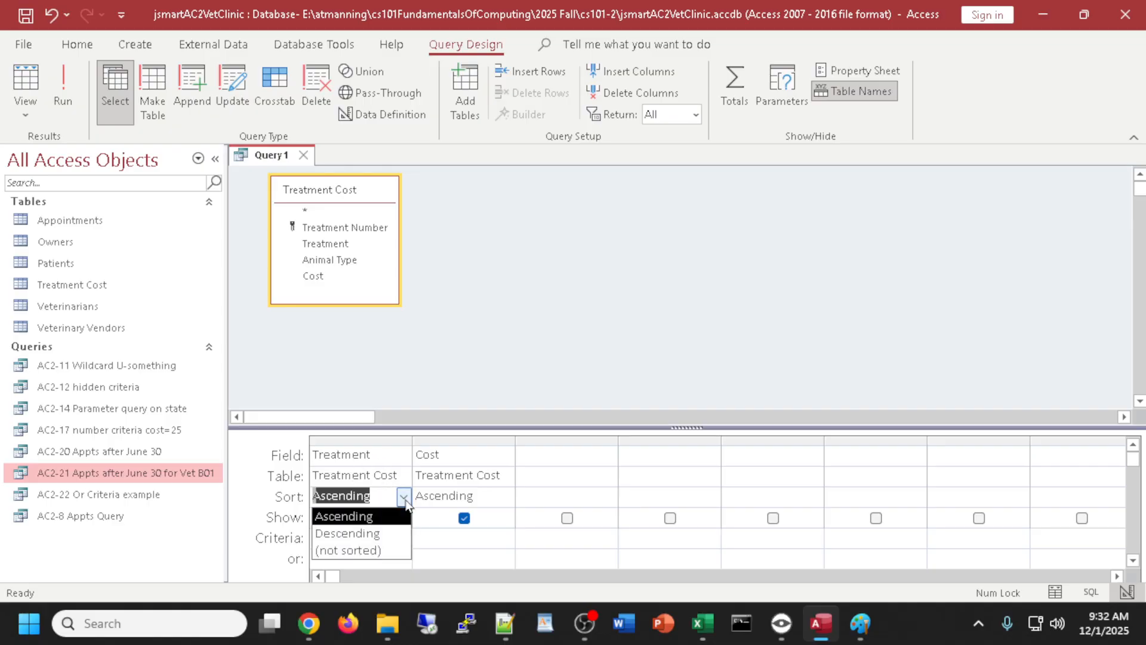
click(361, 550)
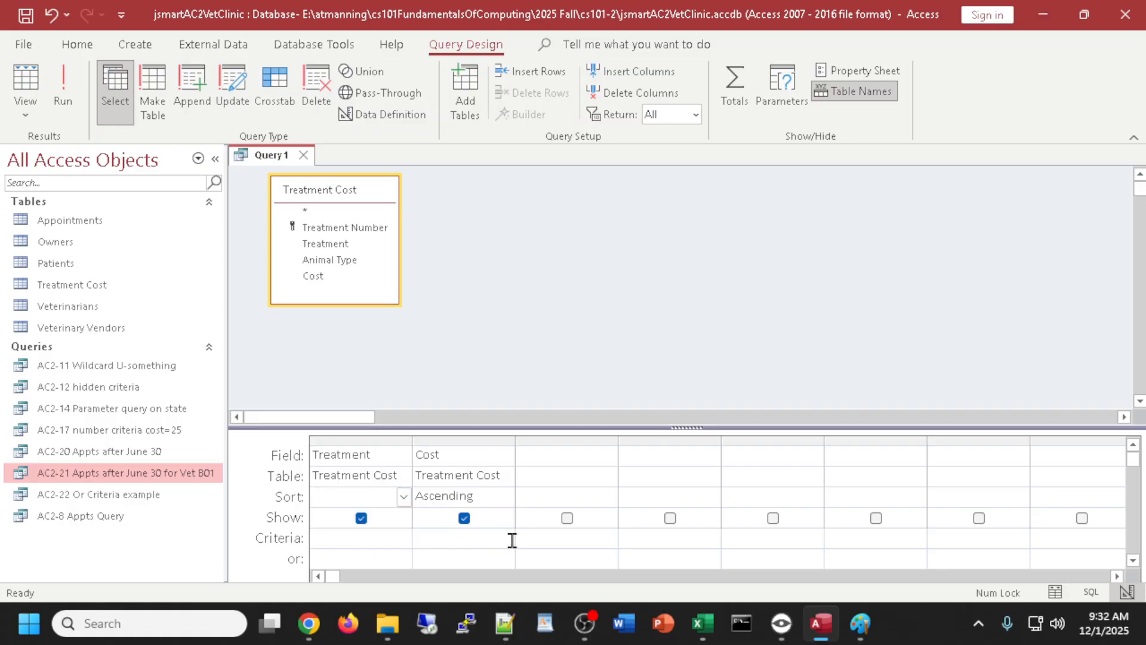
click(19, 78)
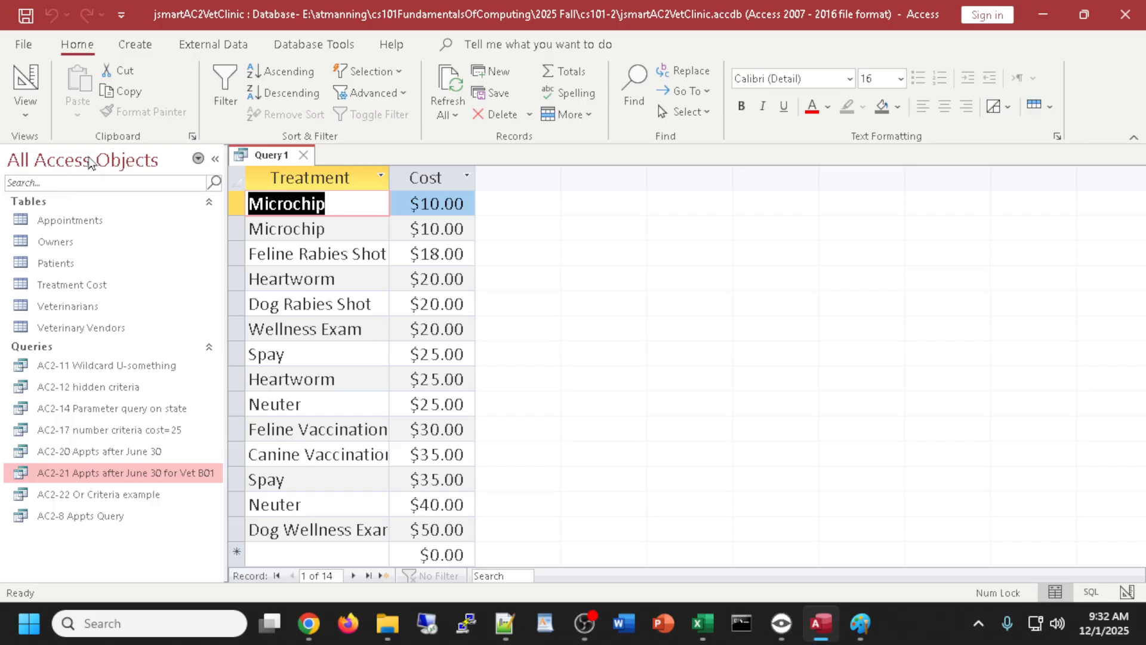
click(29, 96)
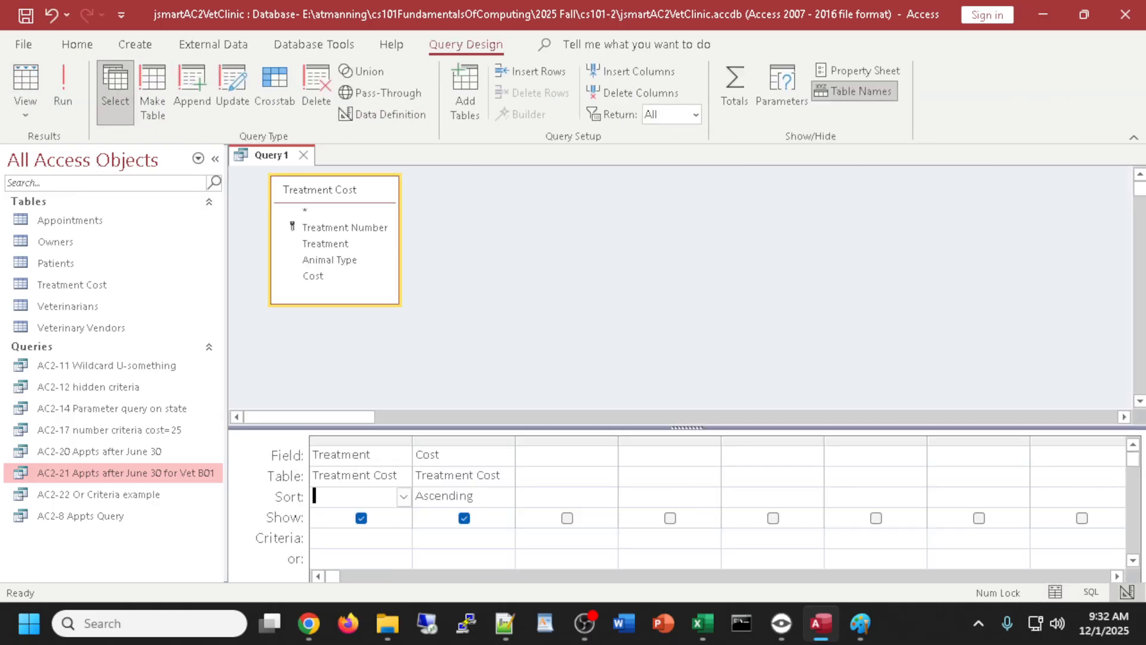
key(alt+Tab)
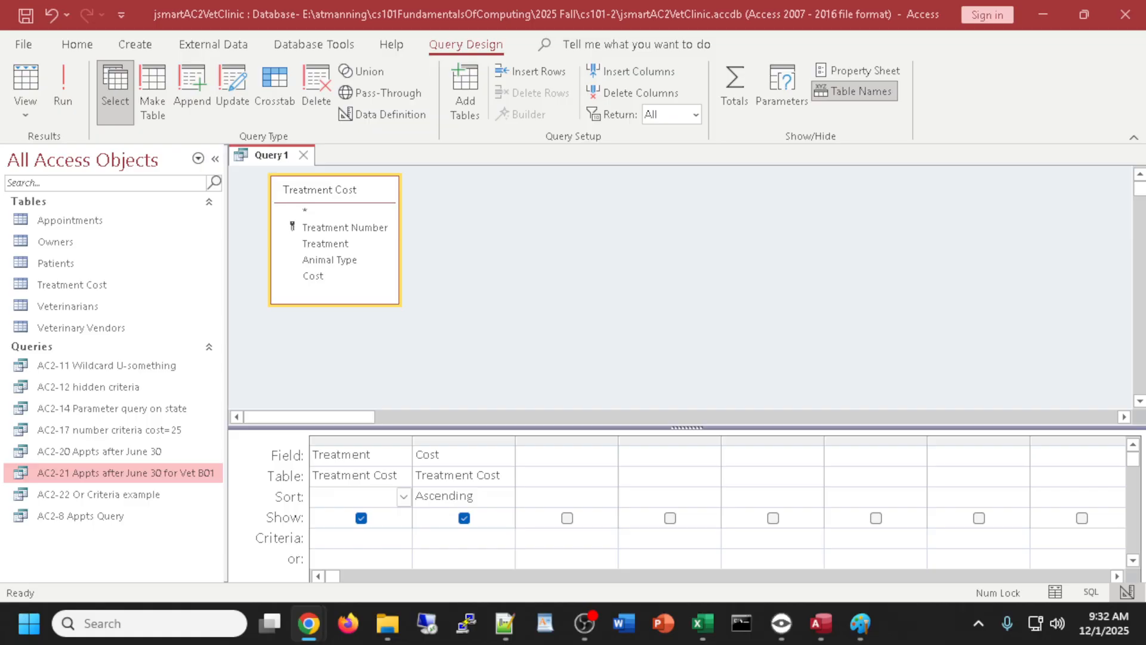
- Save Query1 with Ctrl+S under the name 'AC-24 Treatment Cost Sorted by cost'
click(273, 158)
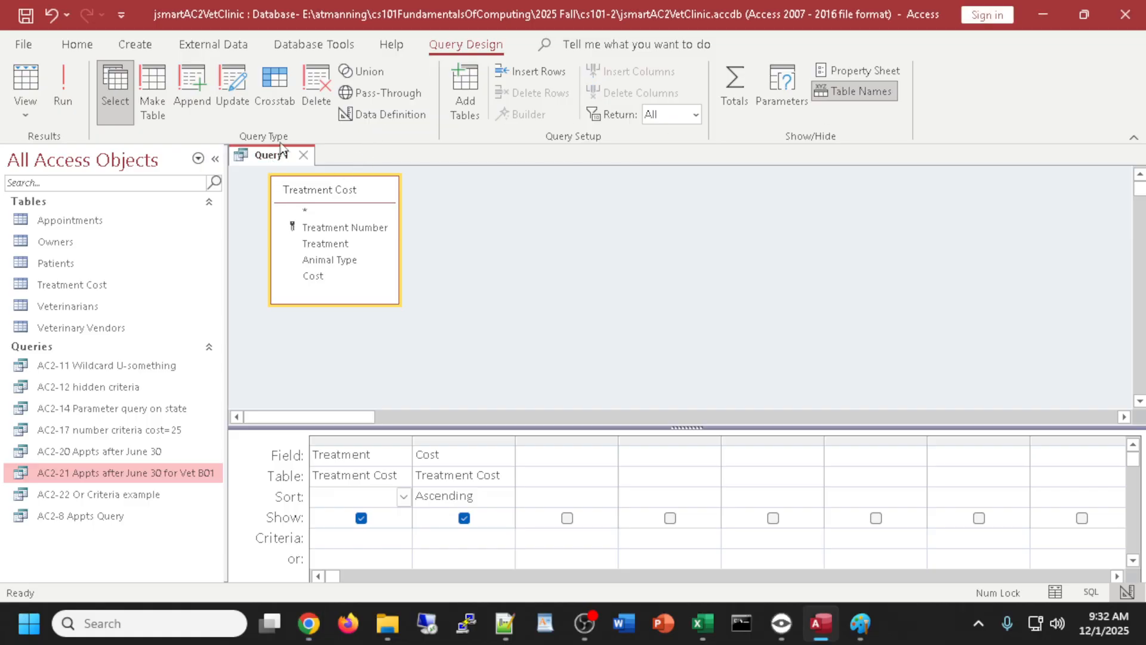
key(ctrl+s)
text(AC)
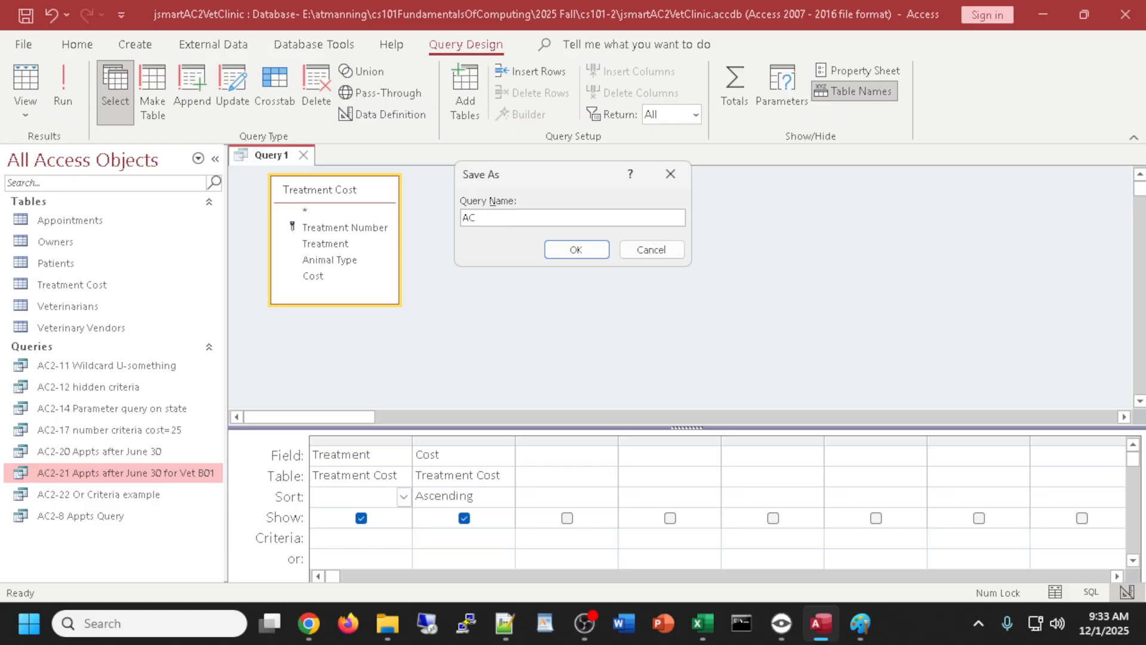
text(-24)
text( T)
text(rest)
text(ment Cost)
text( Sorted)
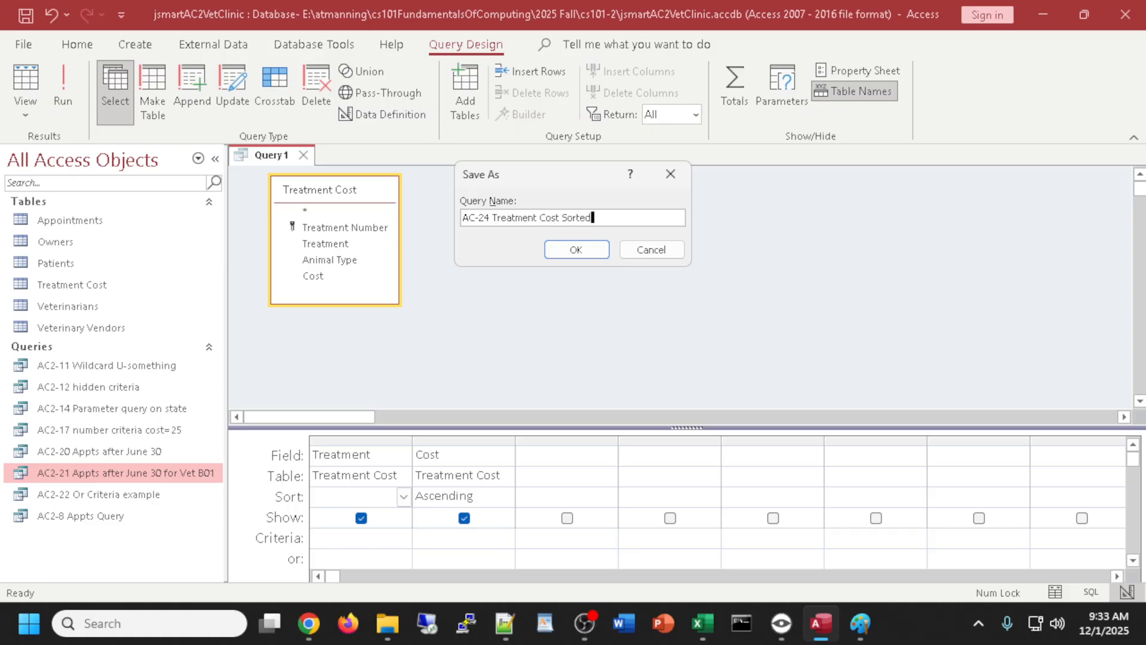
text( by cost)
click(594, 256)
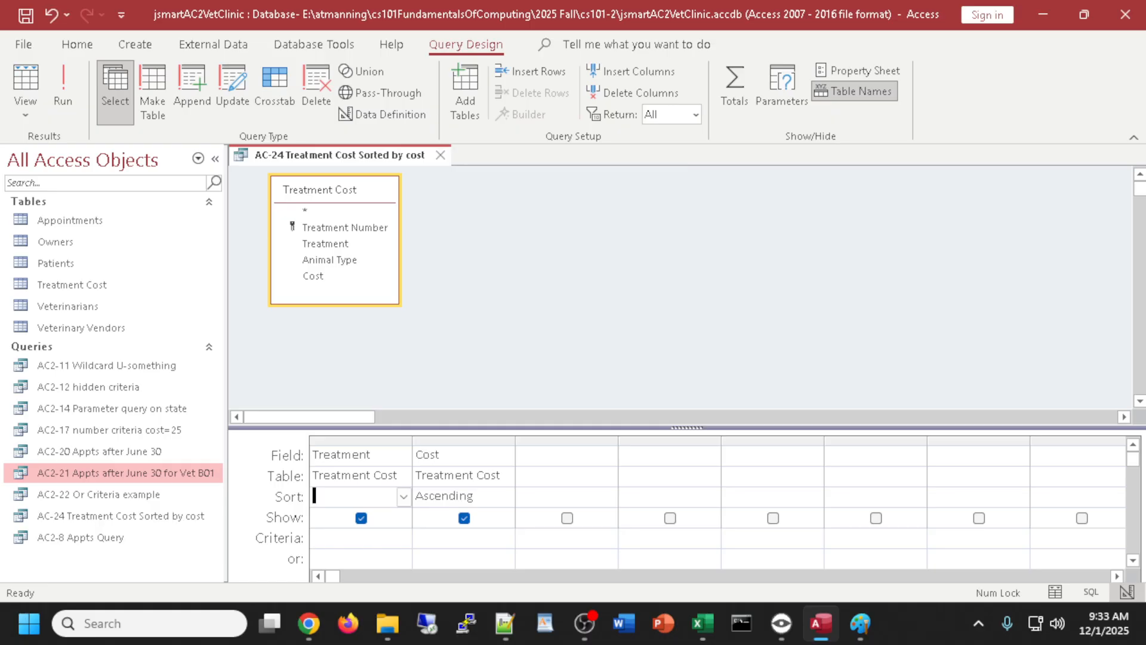
key(alt+Tab)
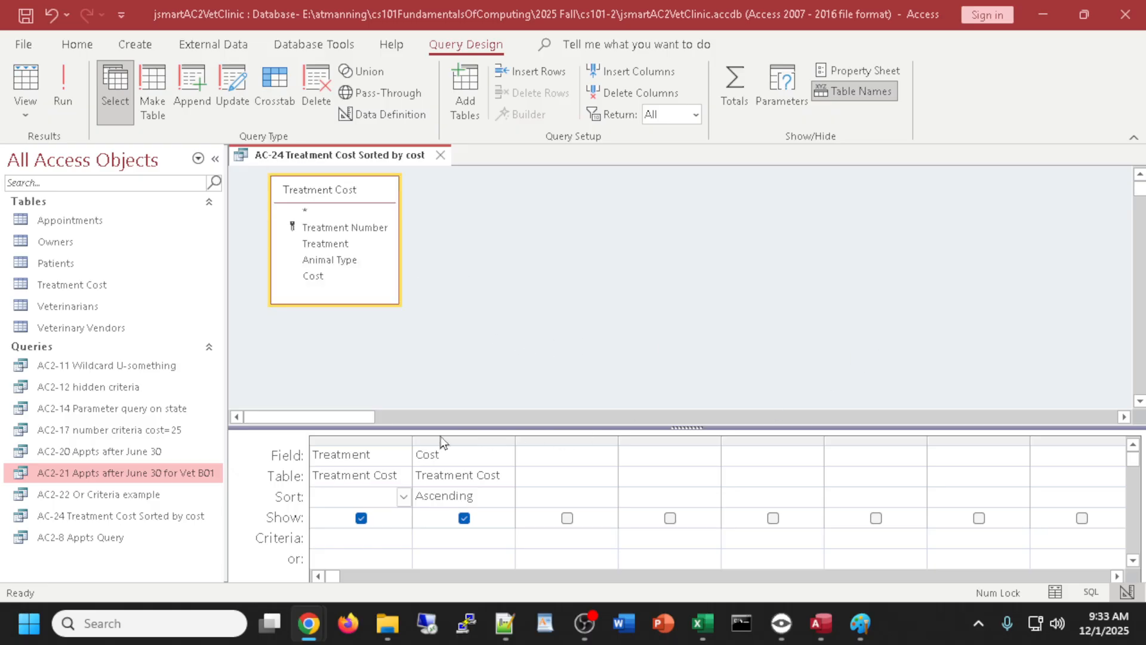
- Delete the Treatment column and run the query to see 14 costs from $10.00 to $50.00
click(357, 442)
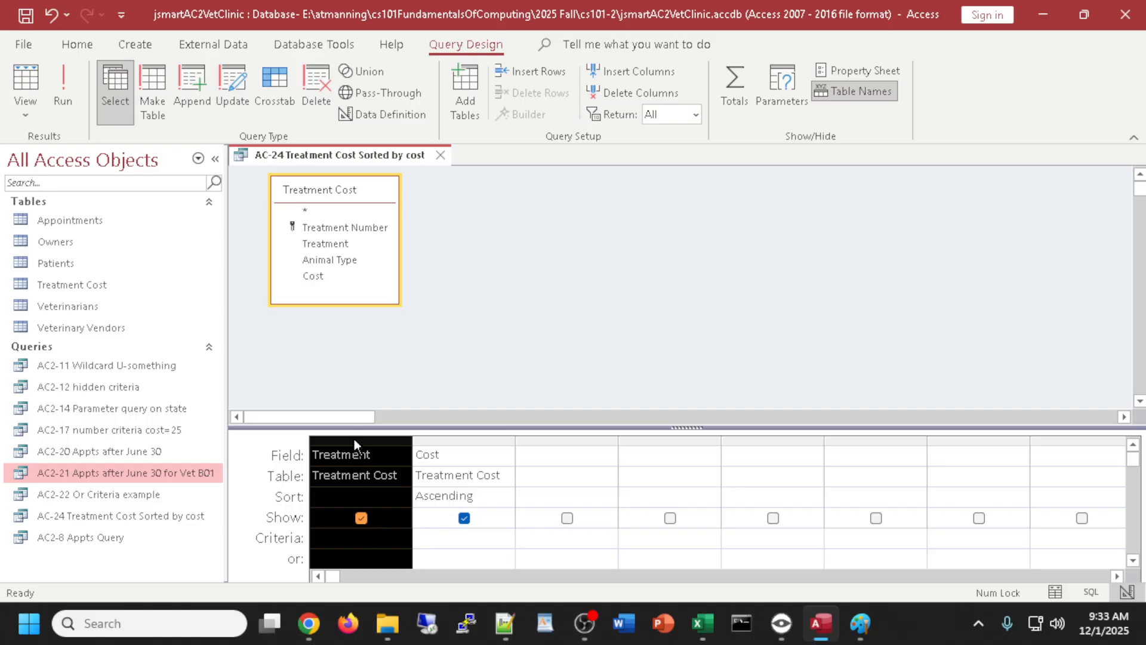
key(Delete)
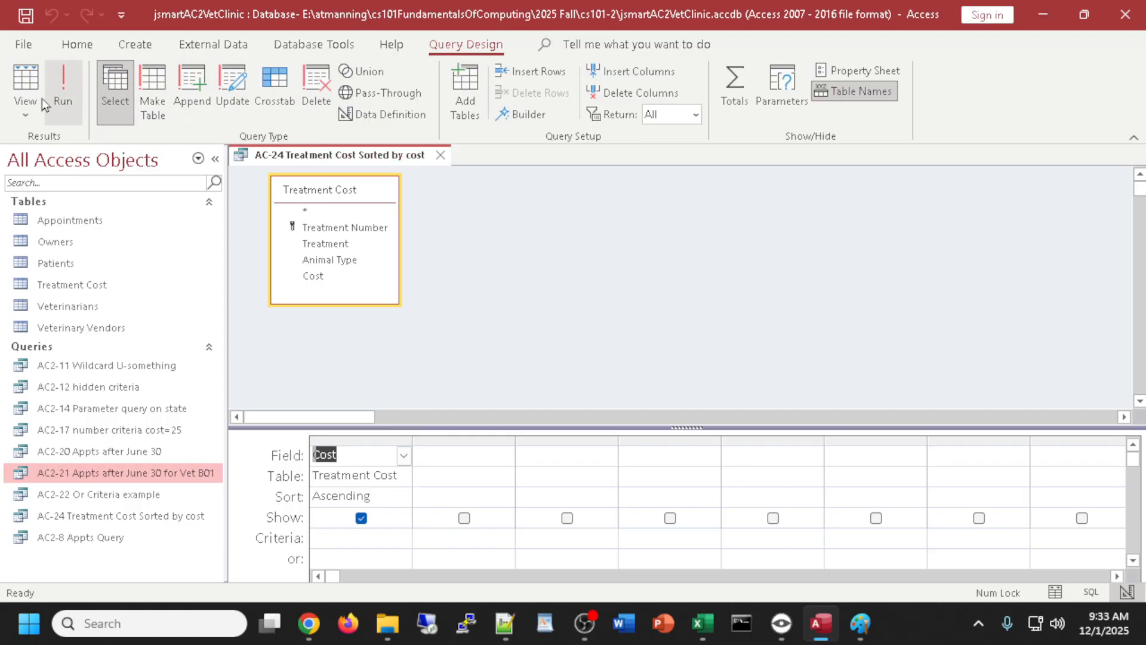
click(28, 87)
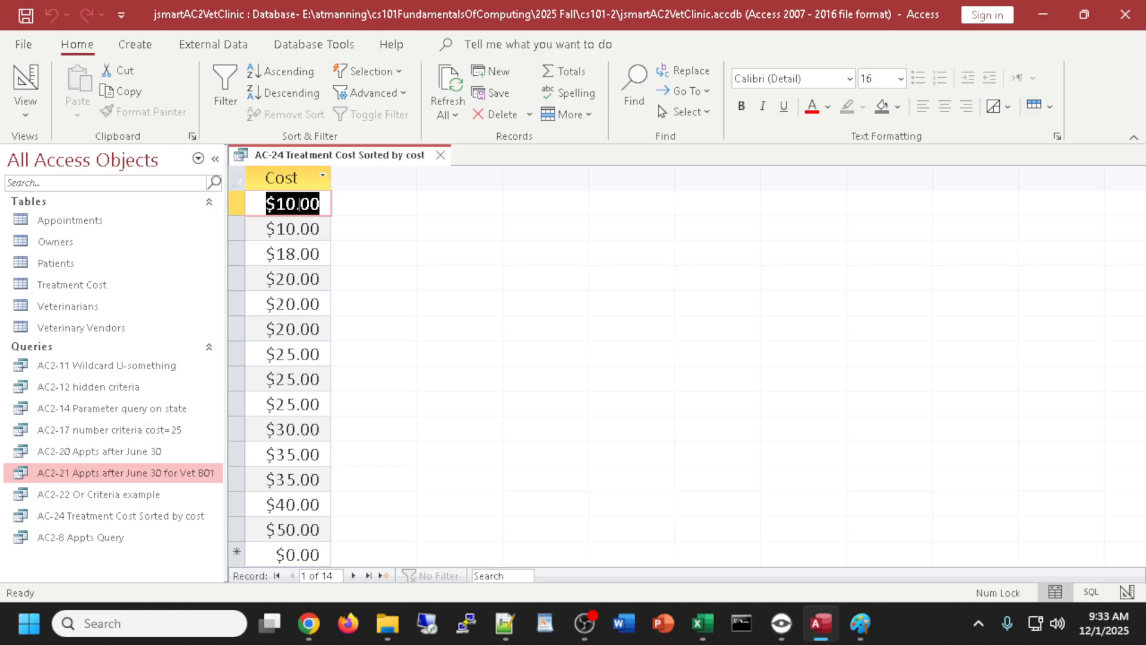
click(25, 85)
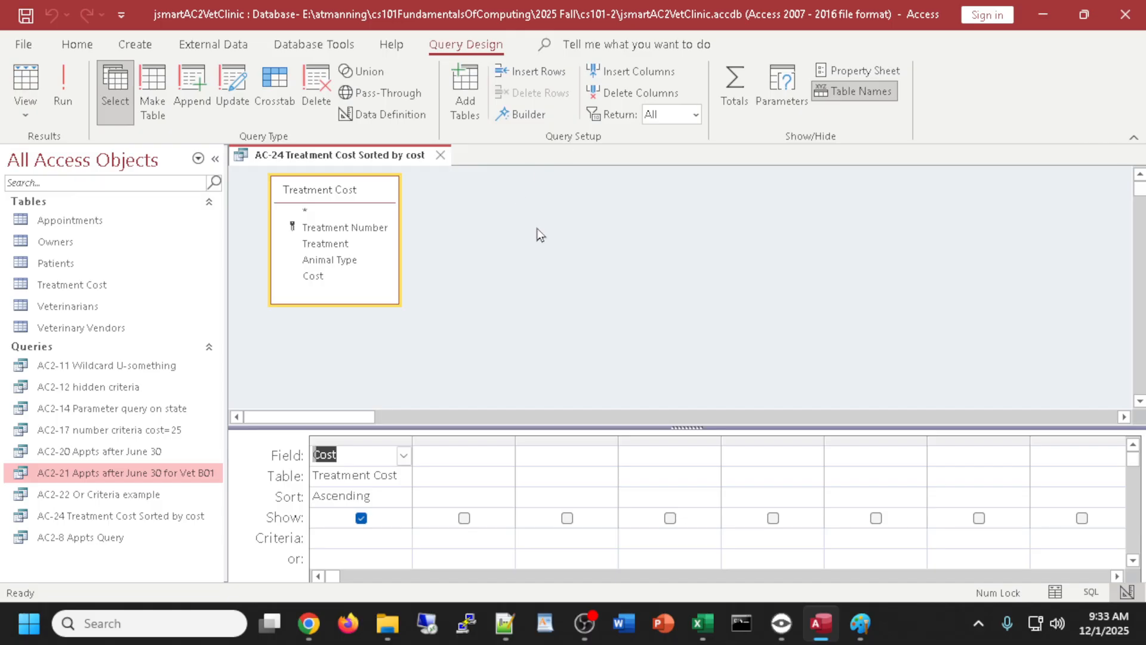
- Set the query's Unique Values property to Yes in the Property Sheet
click(859, 69)
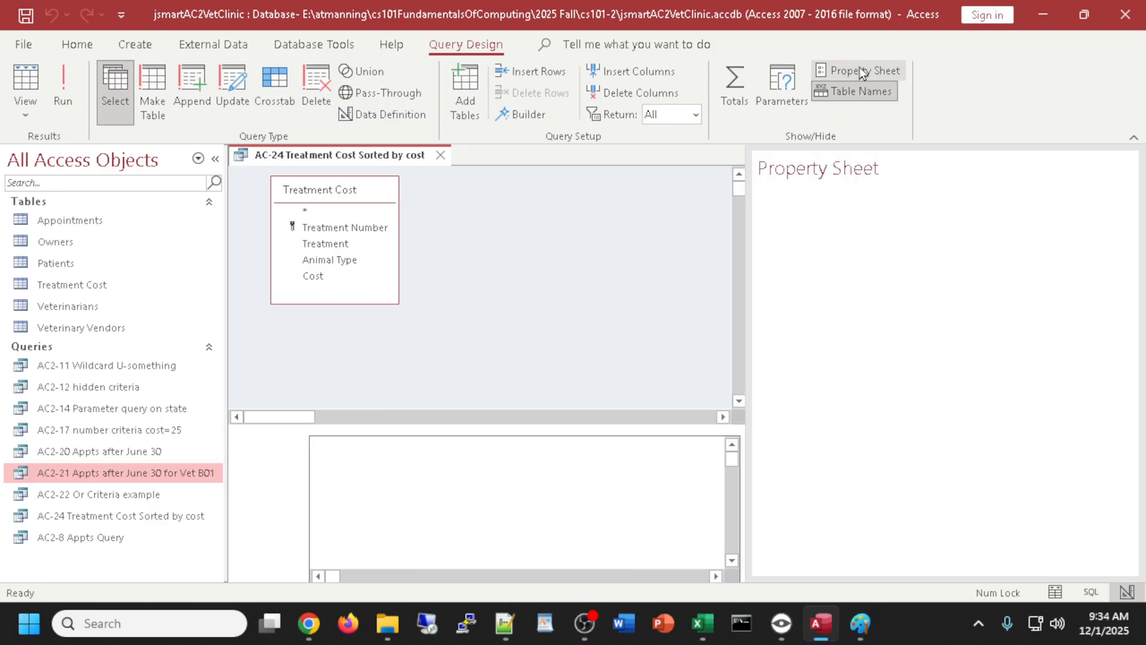
click(526, 252)
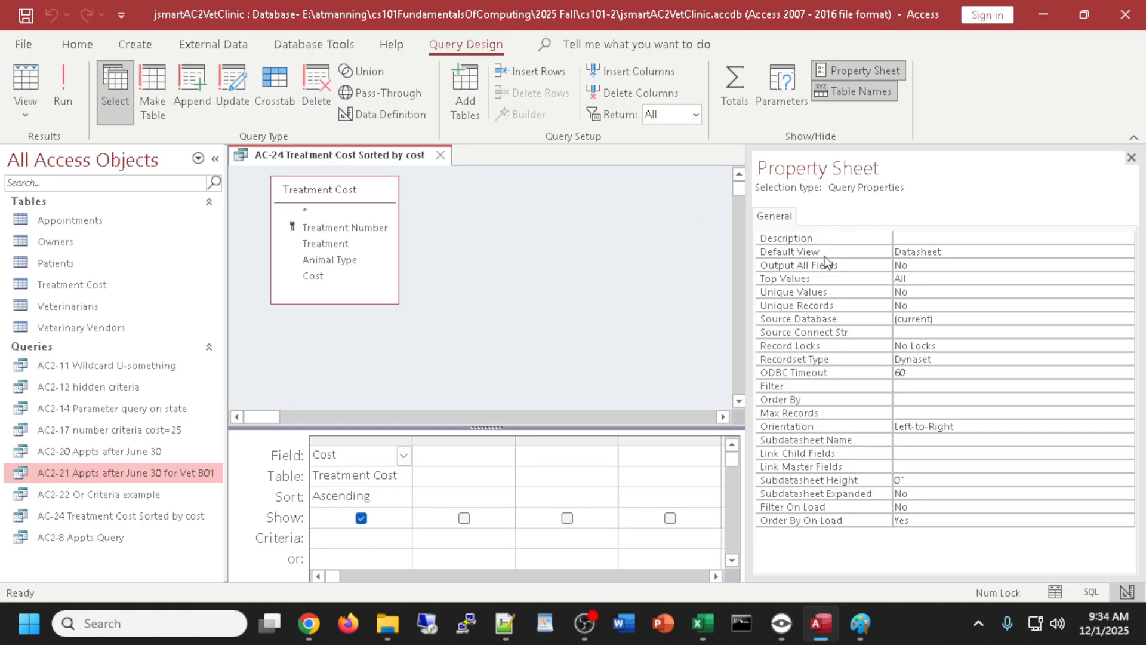
double_click(914, 291)
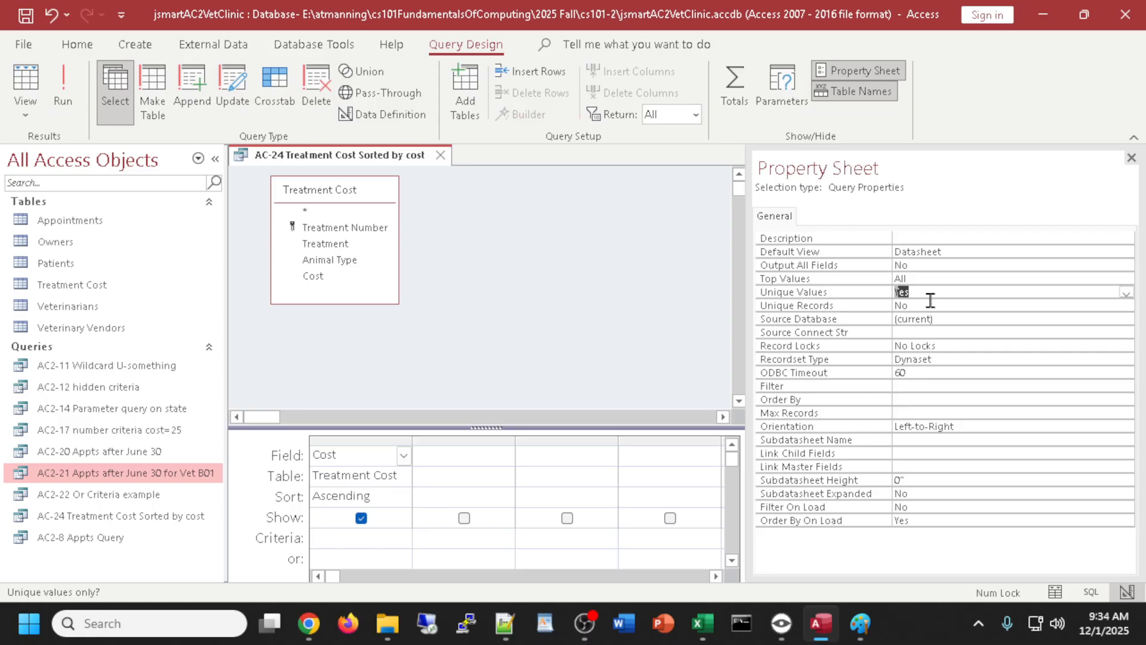
click(907, 293)
- Run the query to confirm eight distinct costs, then recheck the Unique Values setting
click(25, 90)
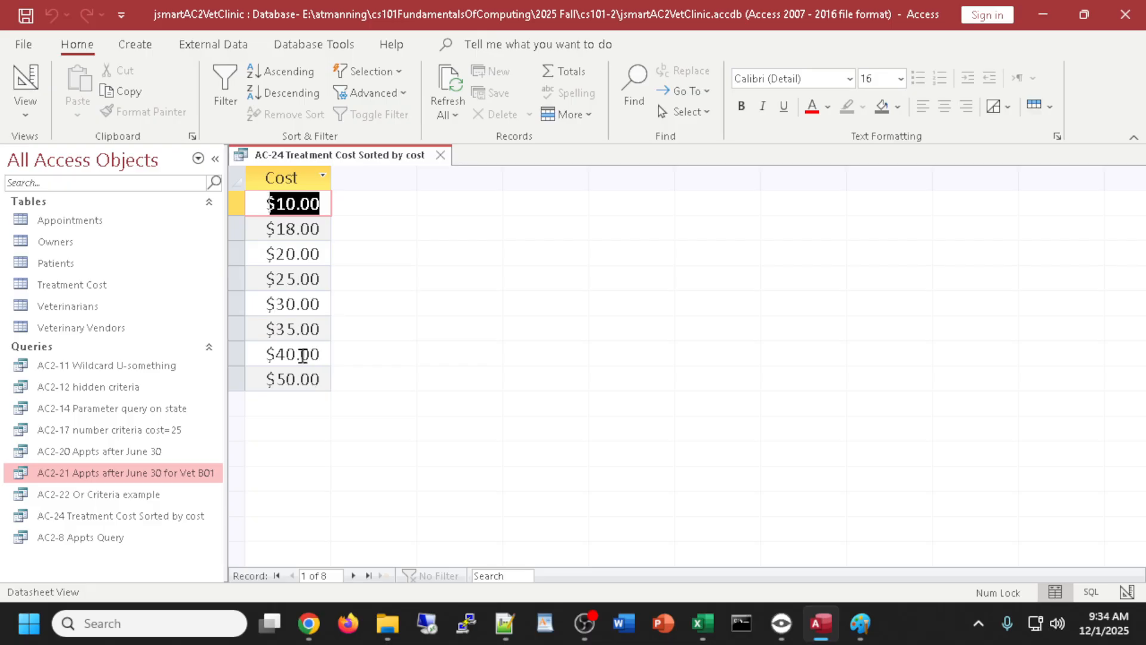
click(25, 85)
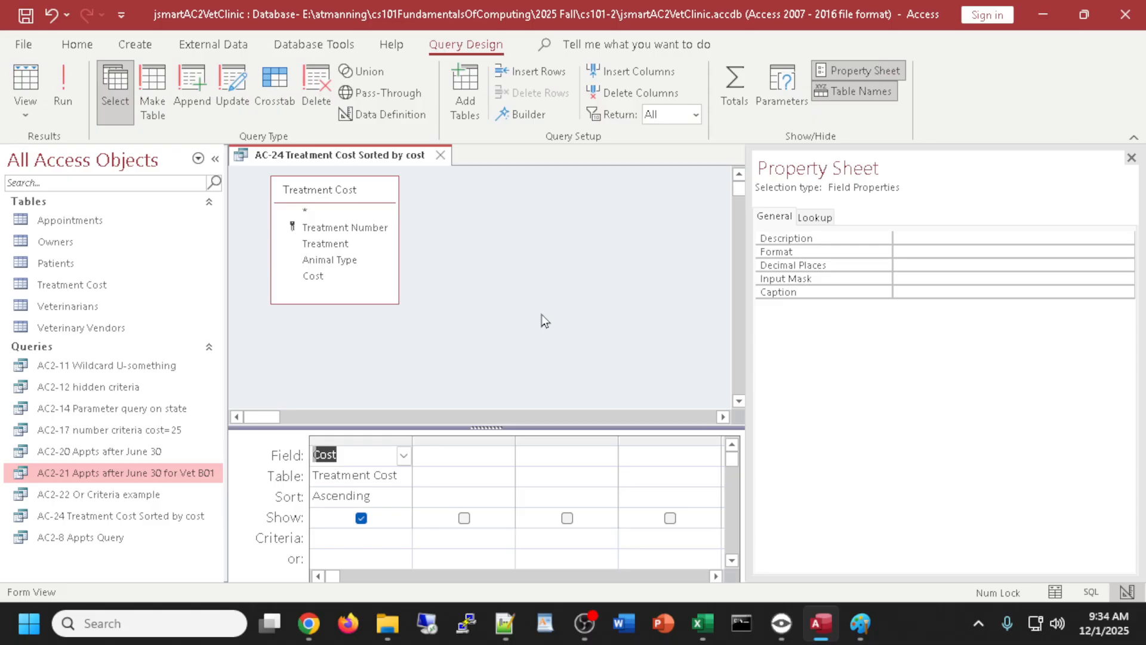
click(568, 261)
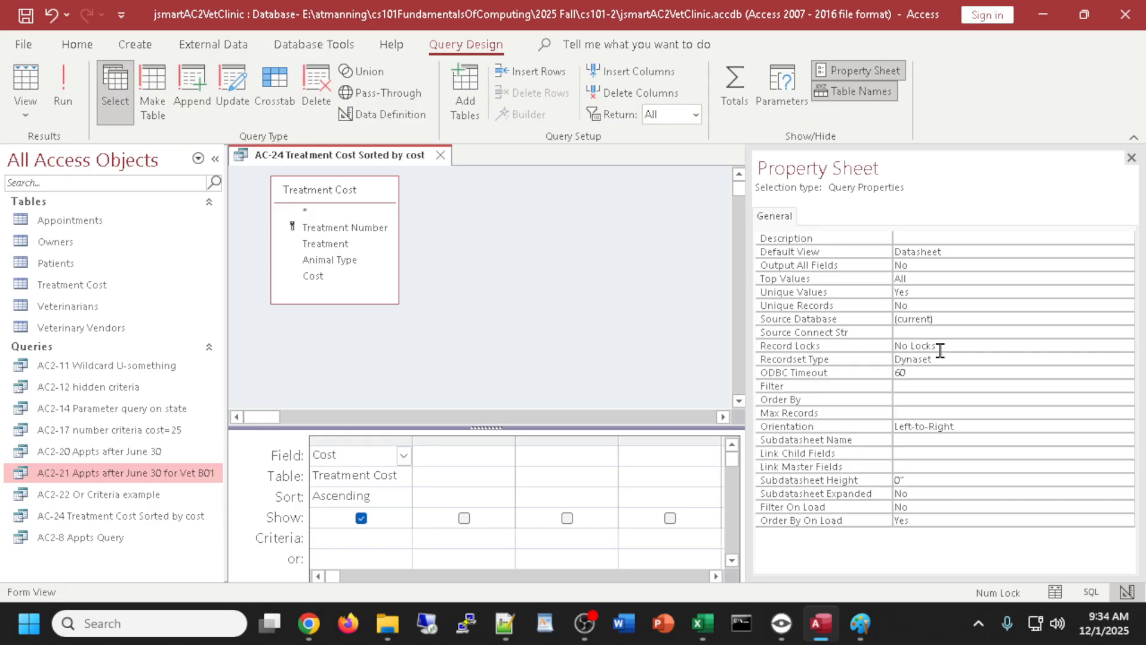
click(898, 291)
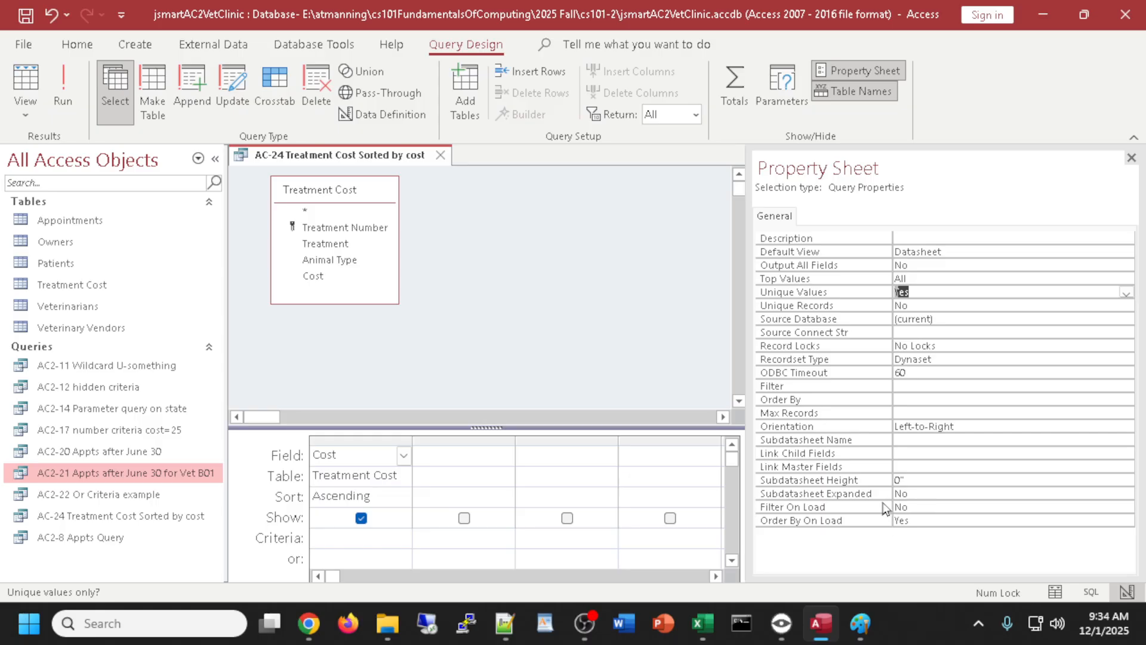
click(916, 291)
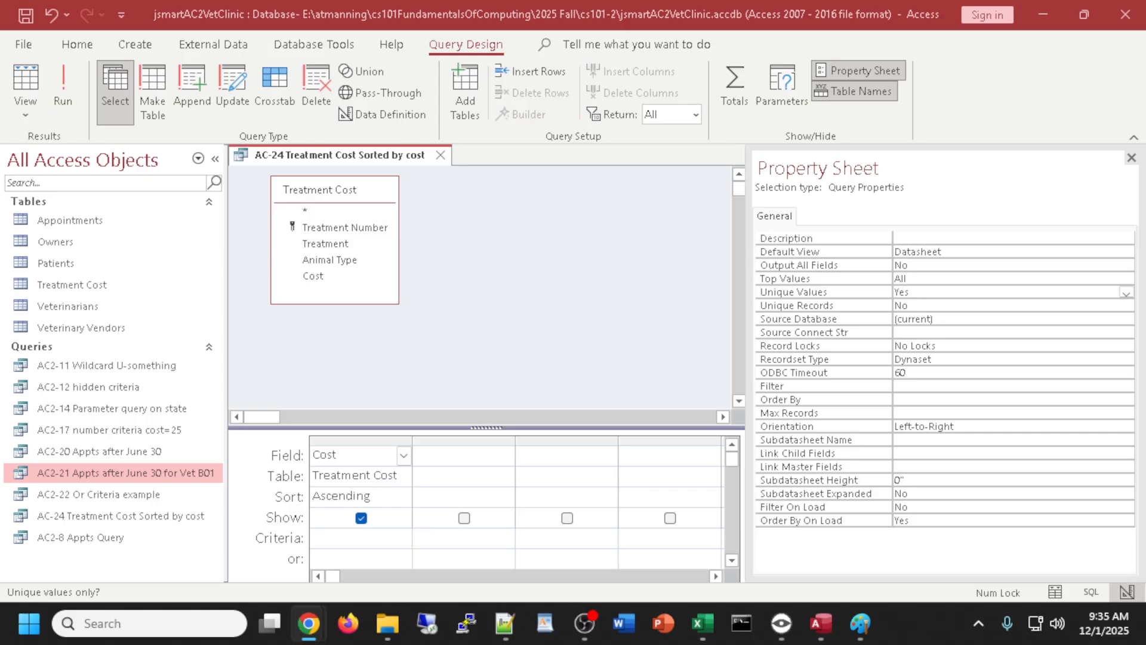
click(567, 241)
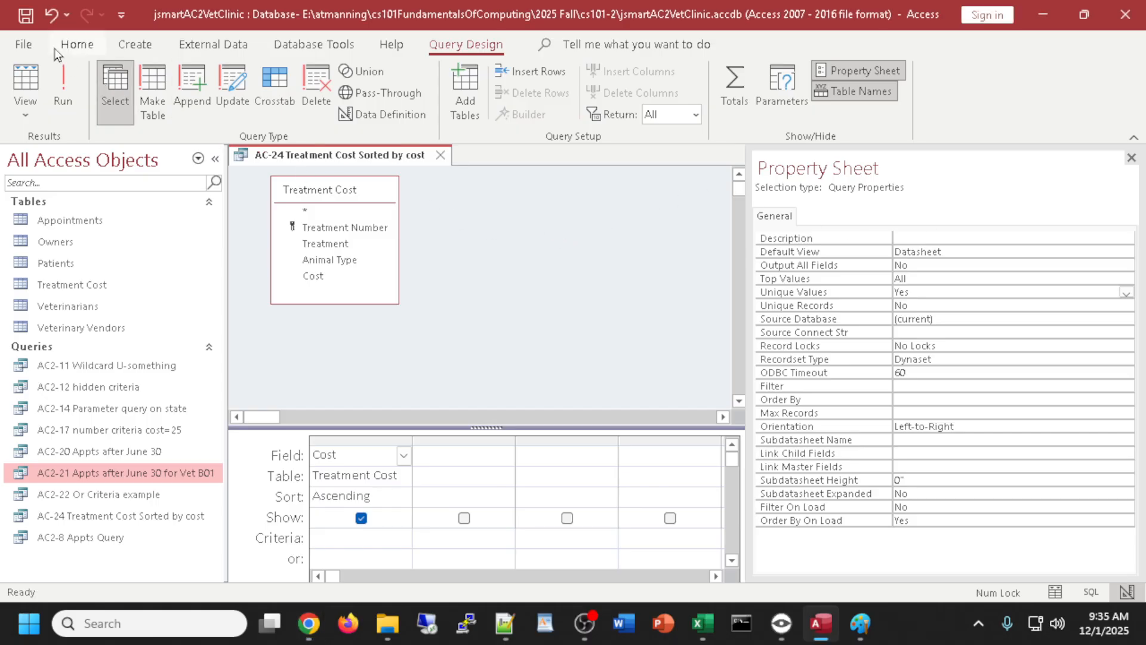
- Save a copy of the query as 'AC2-26 treatment cost UNIQUE property' via Save Object As
click(25, 45)
click(69, 284)
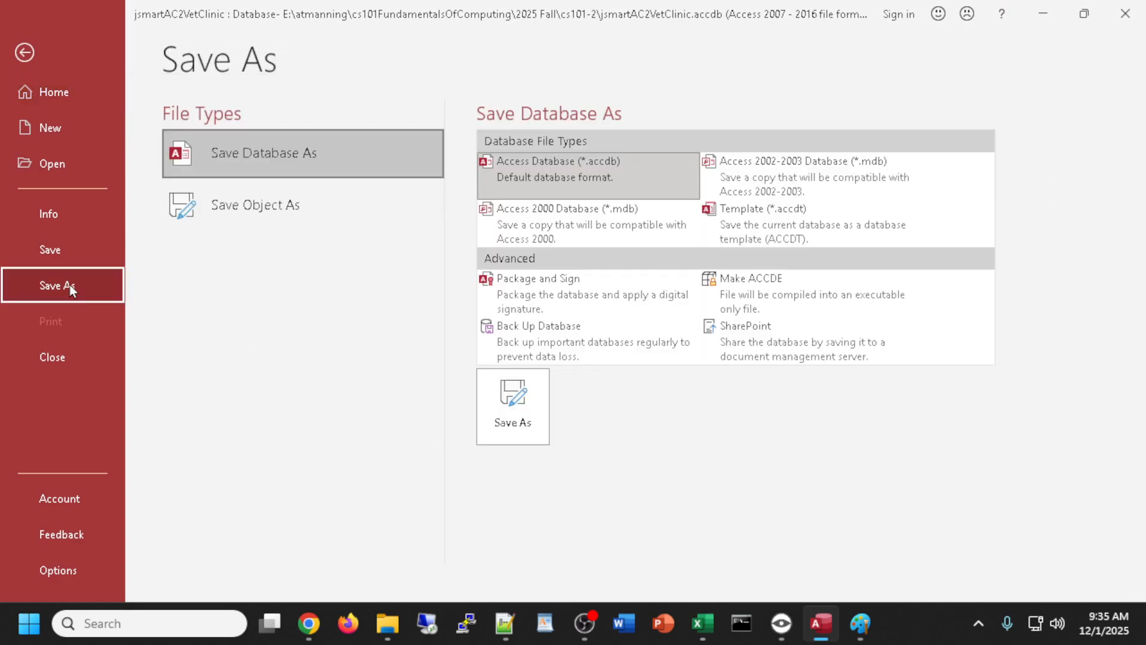
click(218, 209)
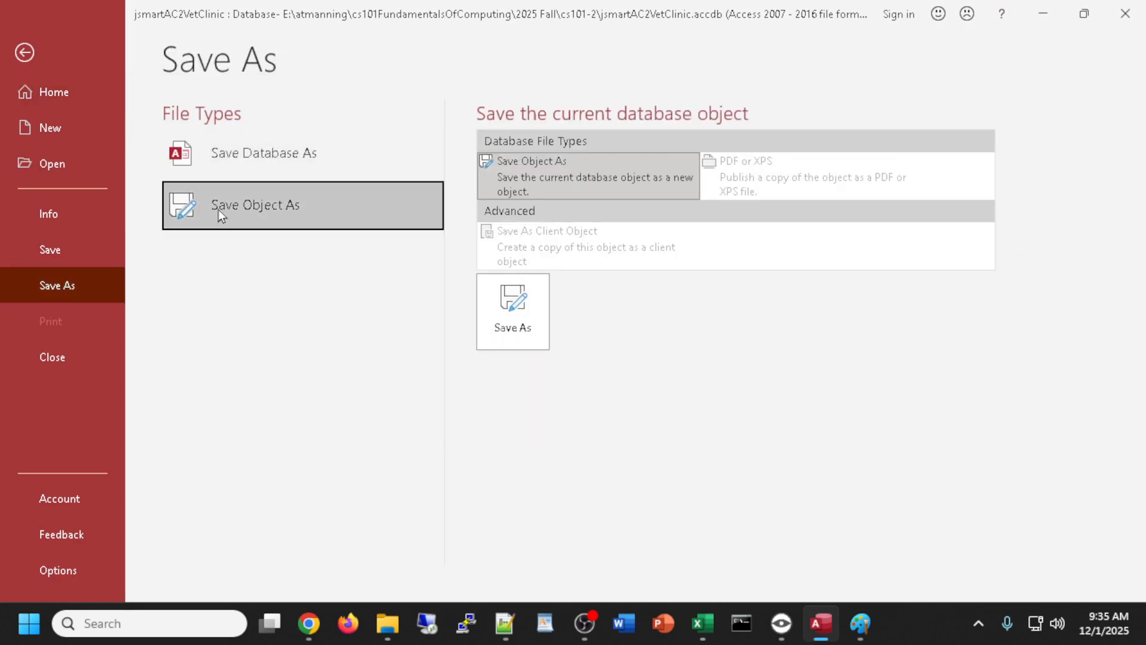
click(526, 304)
text(AC)
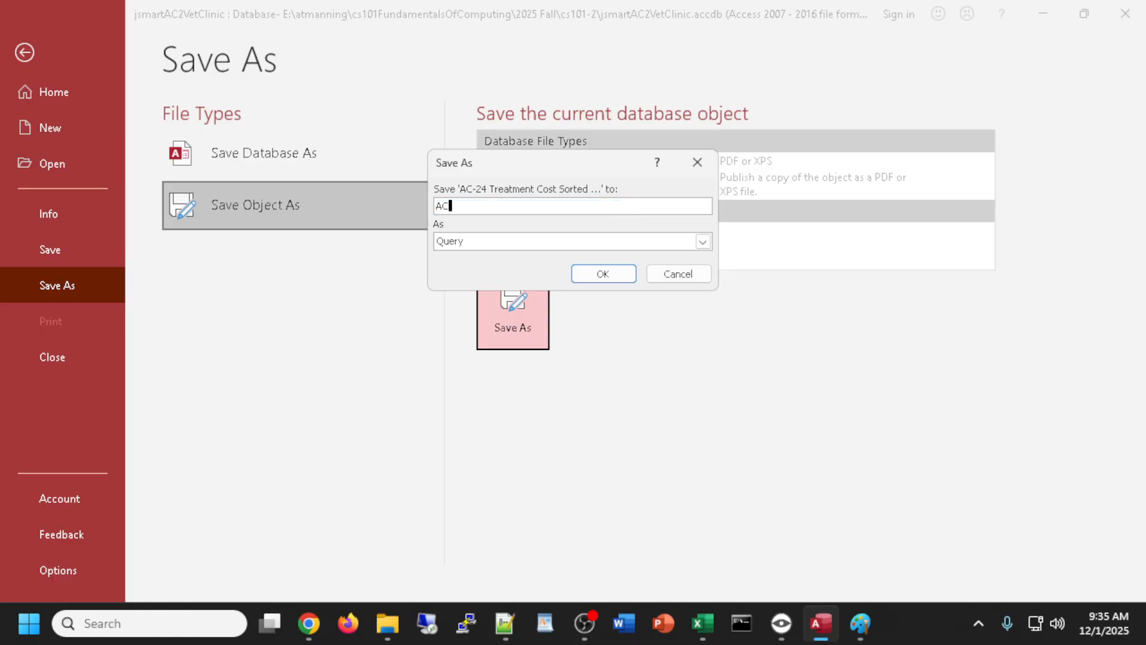
text(2-26)
text( tre)
text(as)
text(ment cost UN)
text(IQUE)
text( property)
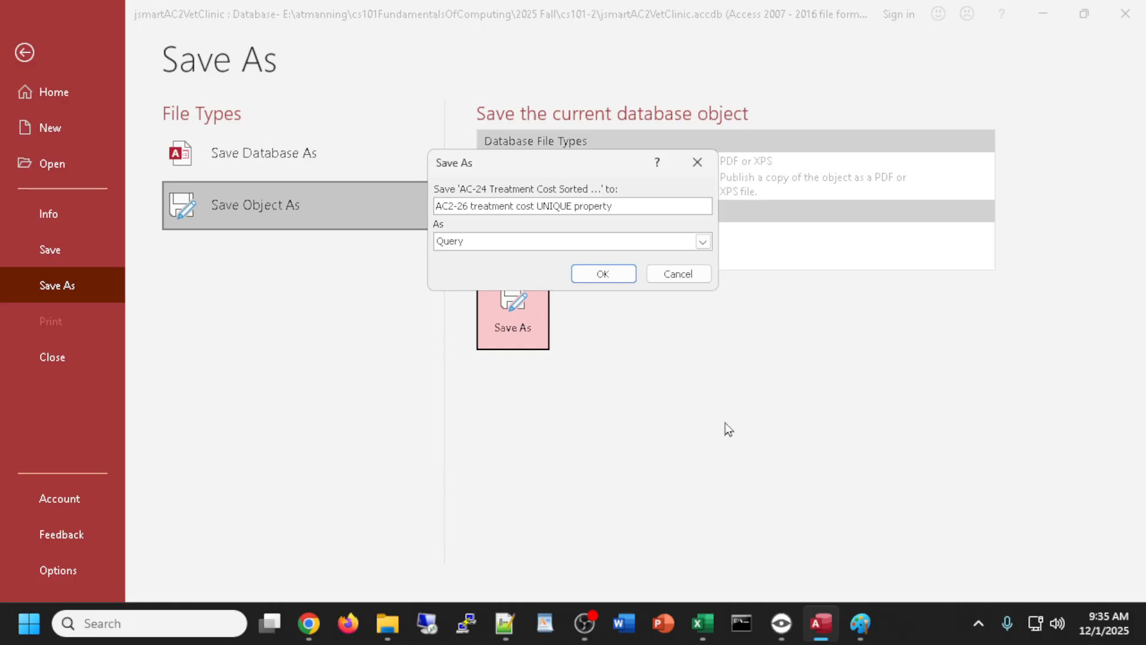
click(627, 278)
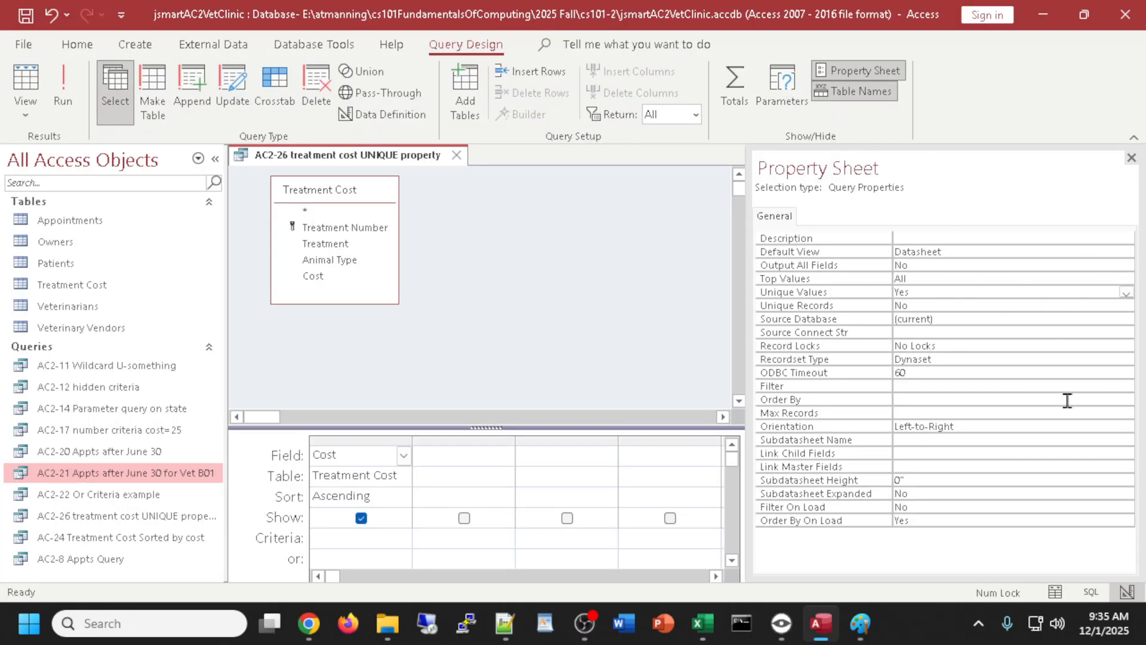
- Close the Property Sheet, run AC2-26 to see its eight distinct costs, and return to design
click(842, 72)
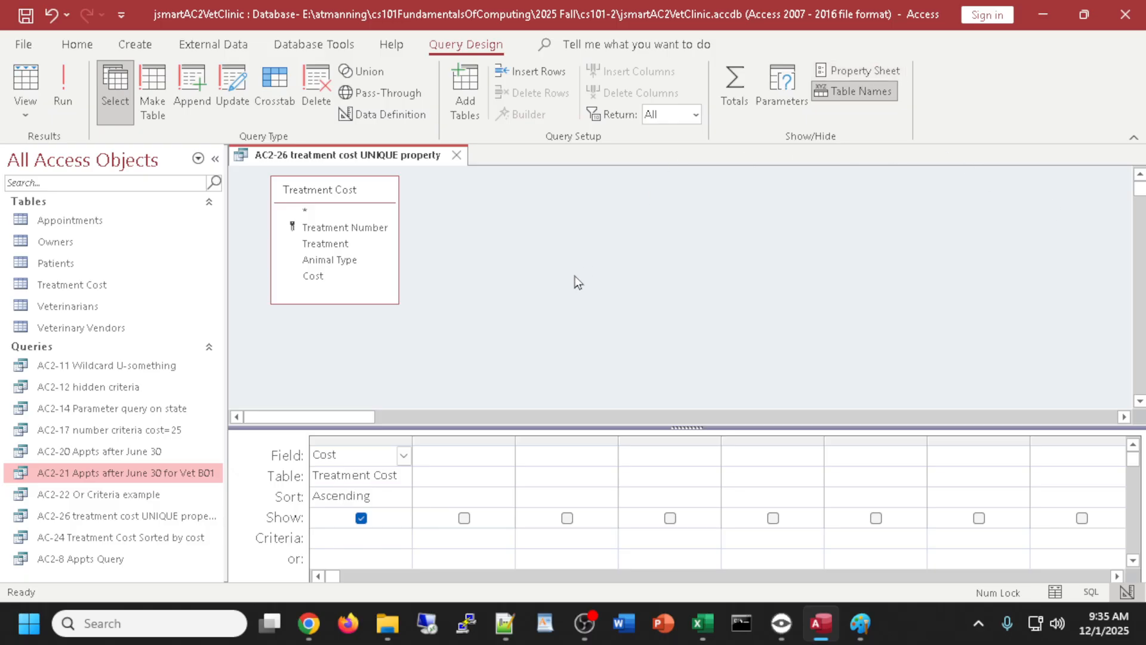
click(42, 88)
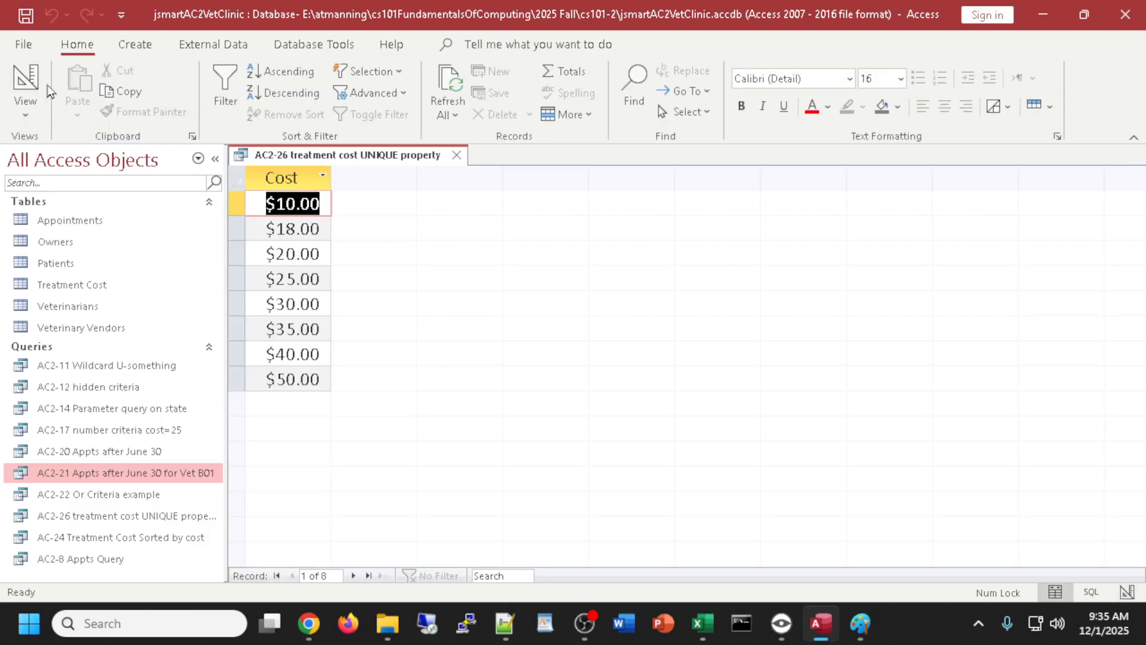
click(36, 89)
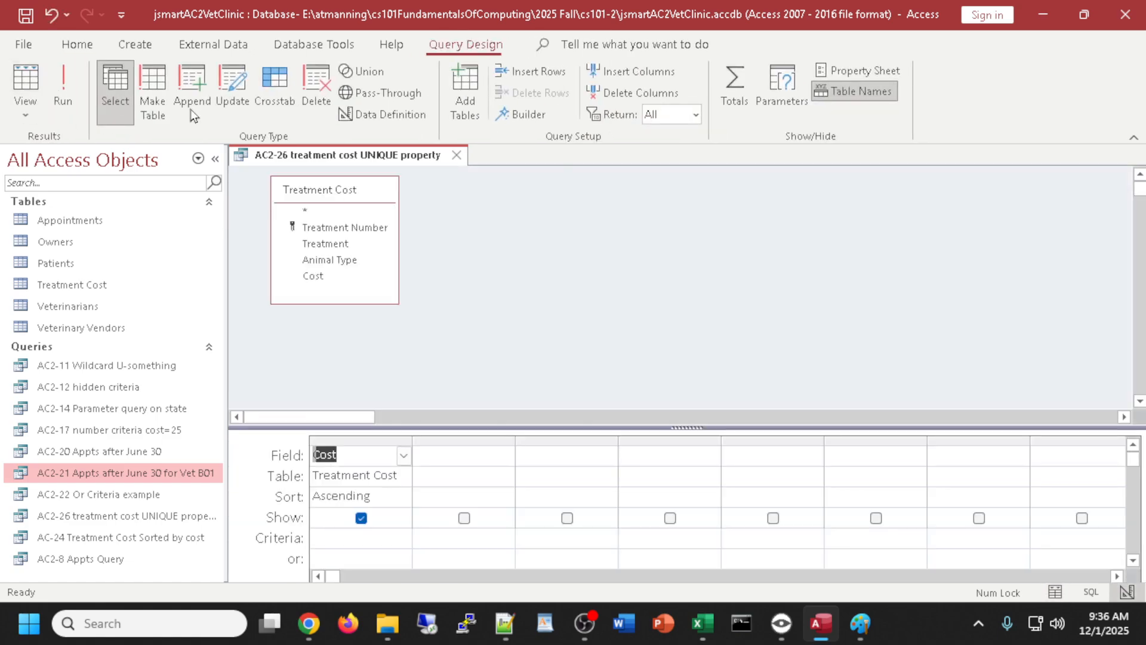
- Try limiting AC2-26 to the top 5 records, then set Return back to All
click(695, 115)
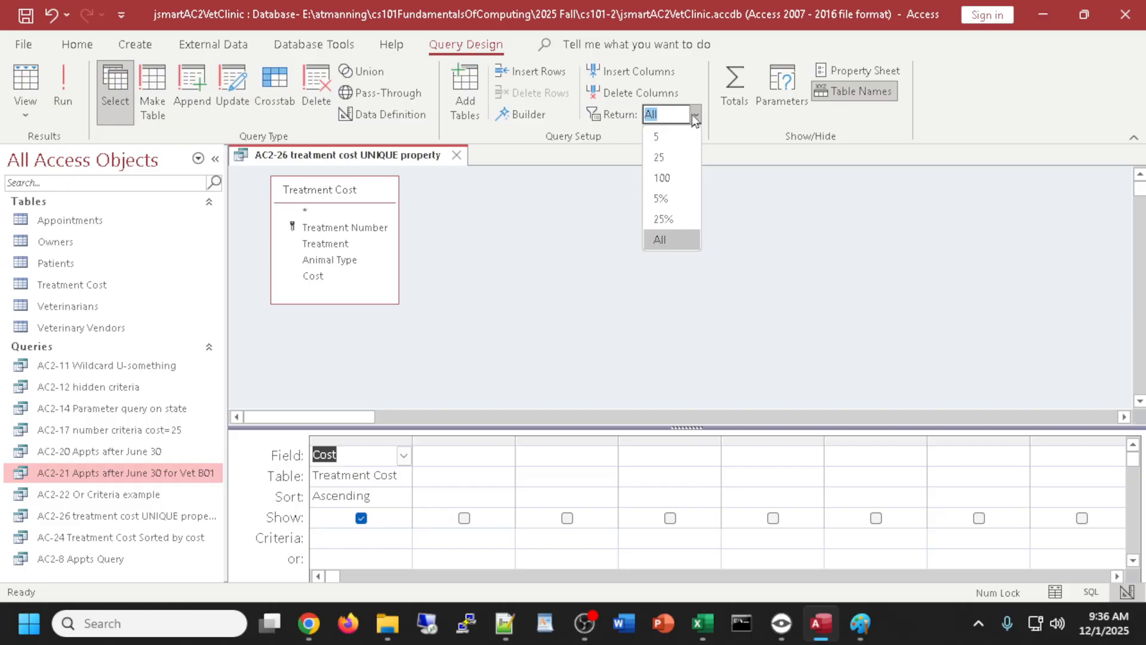
click(657, 138)
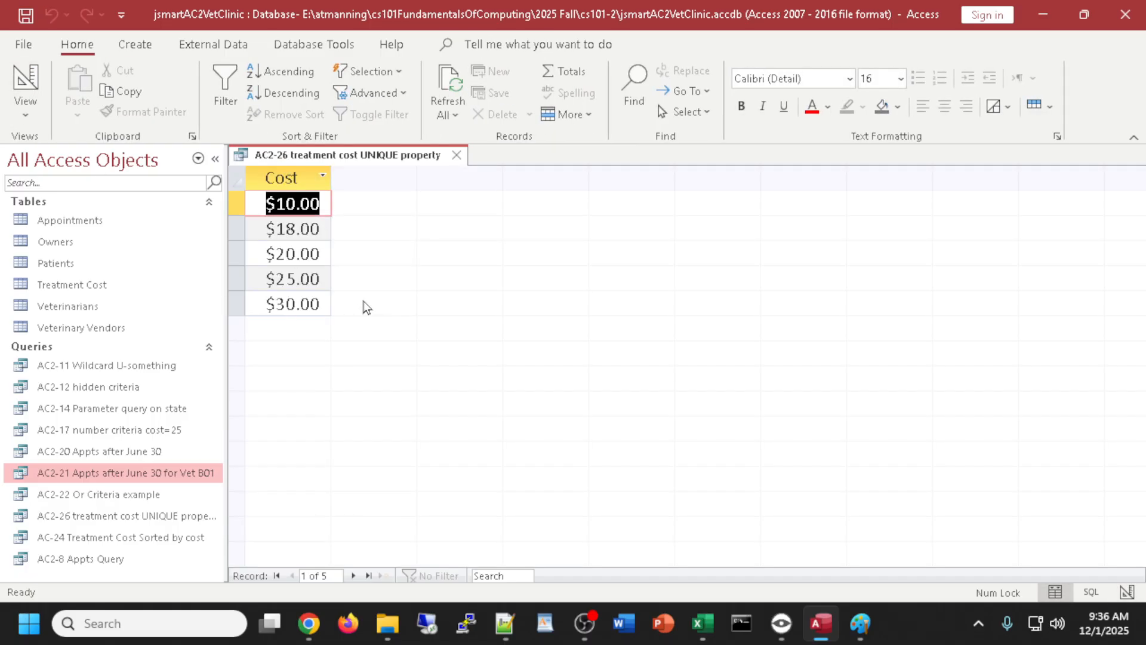
click(35, 94)
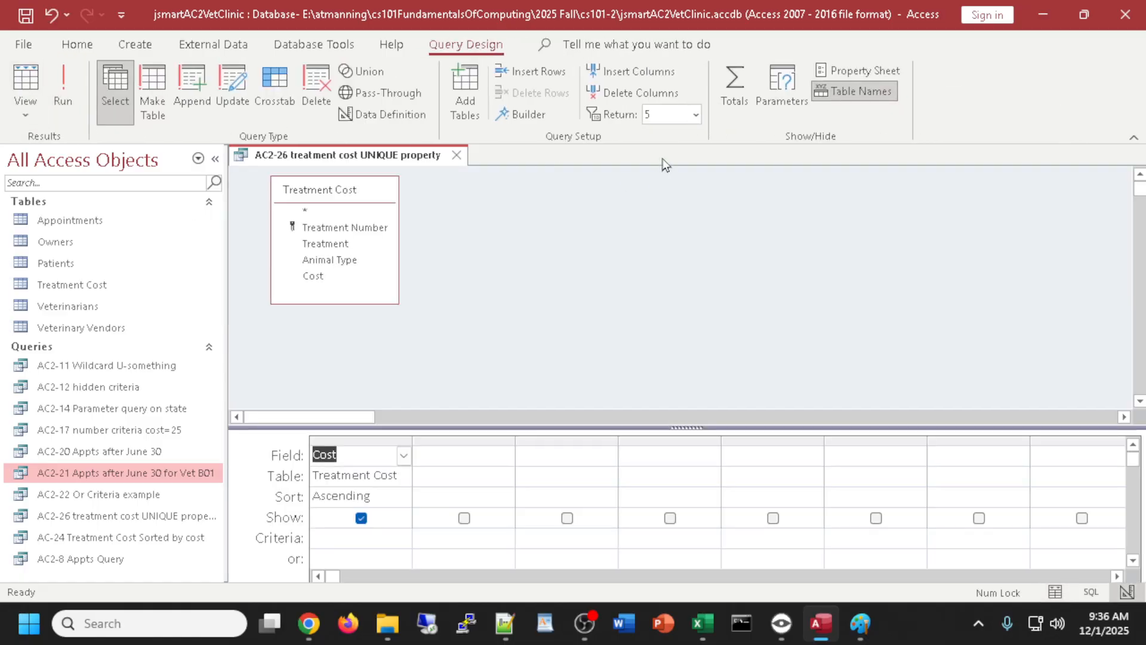
click(695, 114)
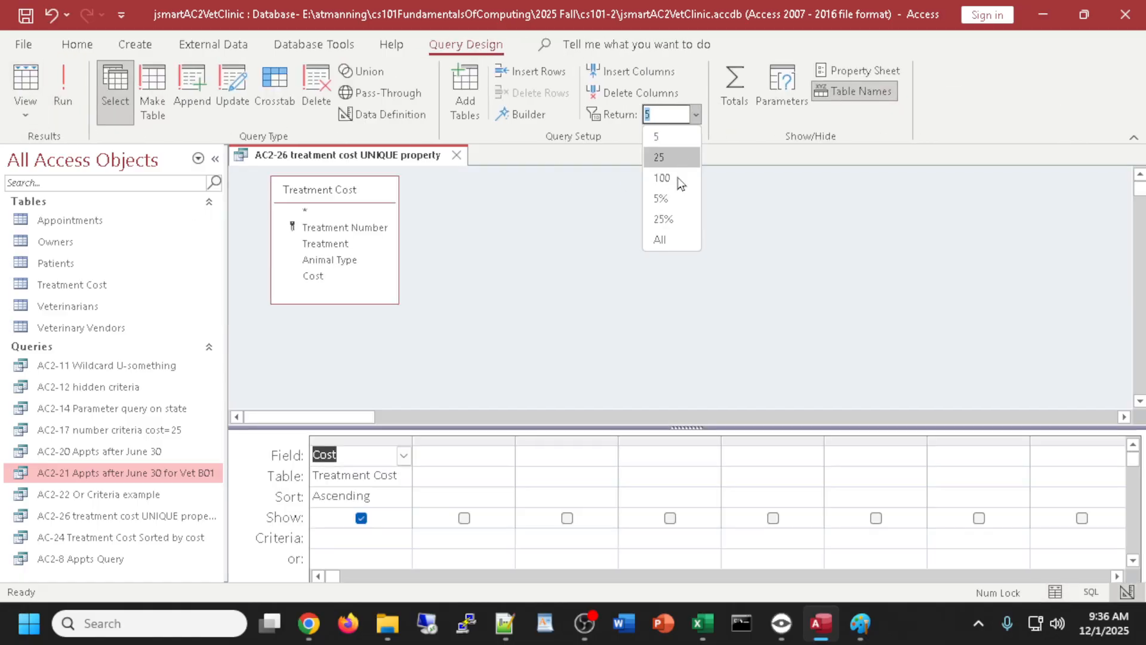
click(661, 243)
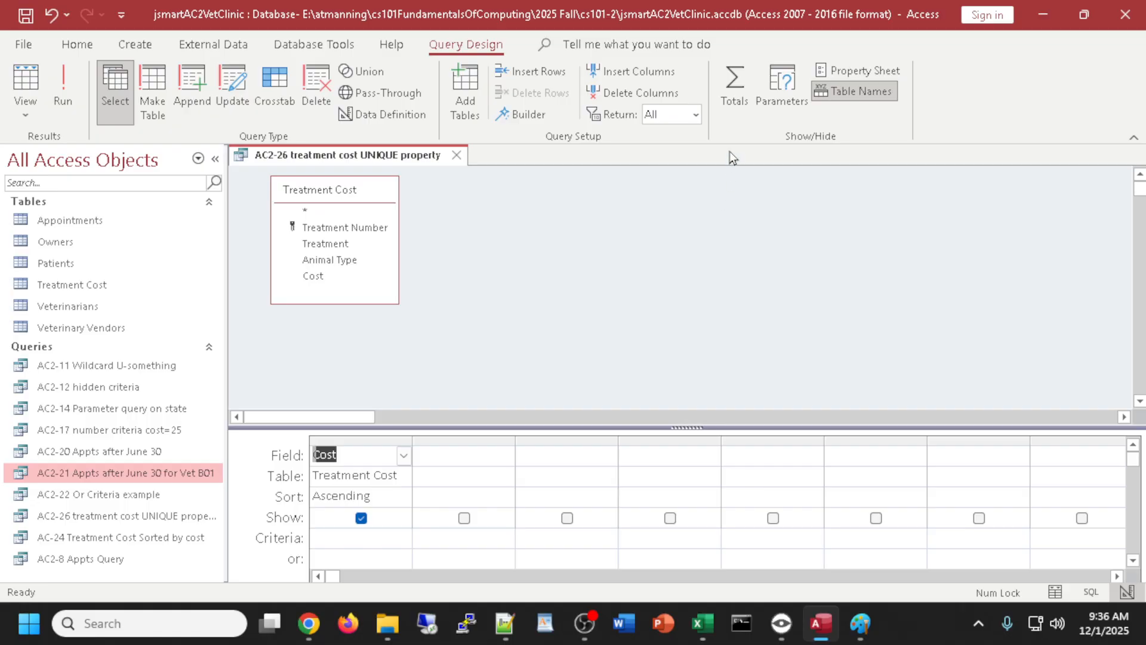
click(697, 117)
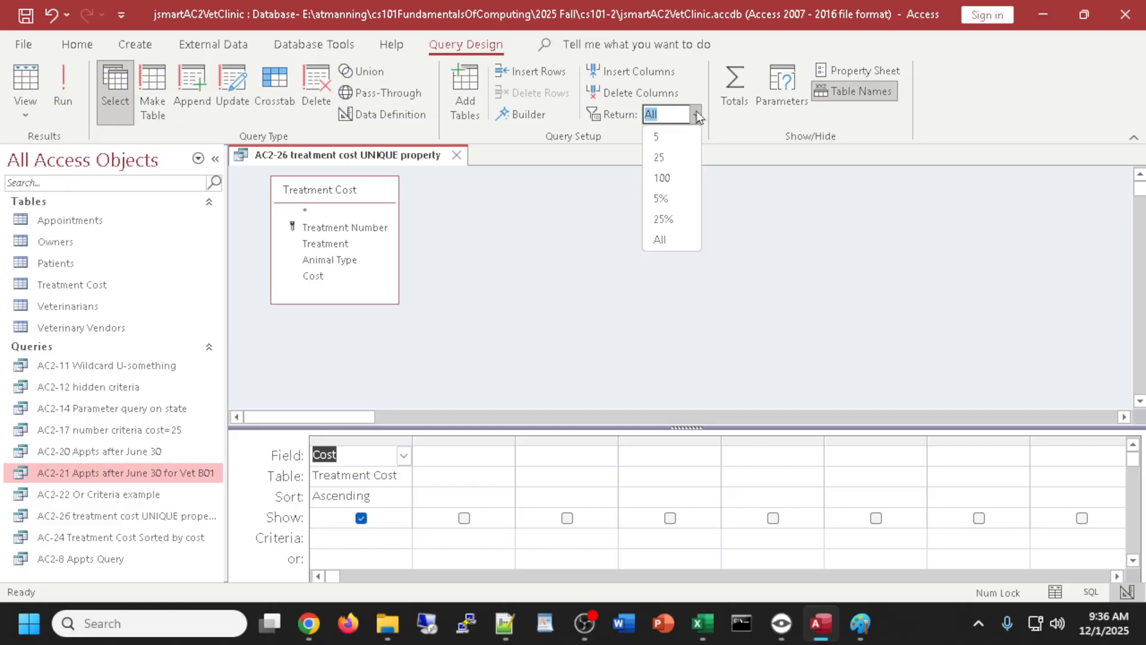
click(593, 251)
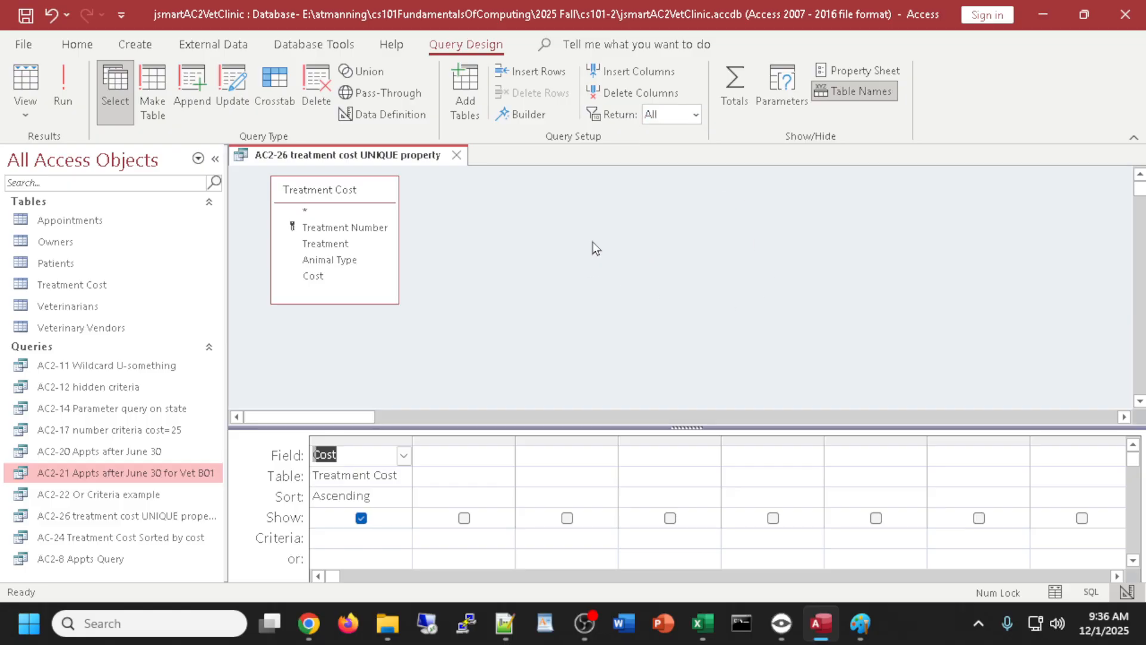
click(696, 115)
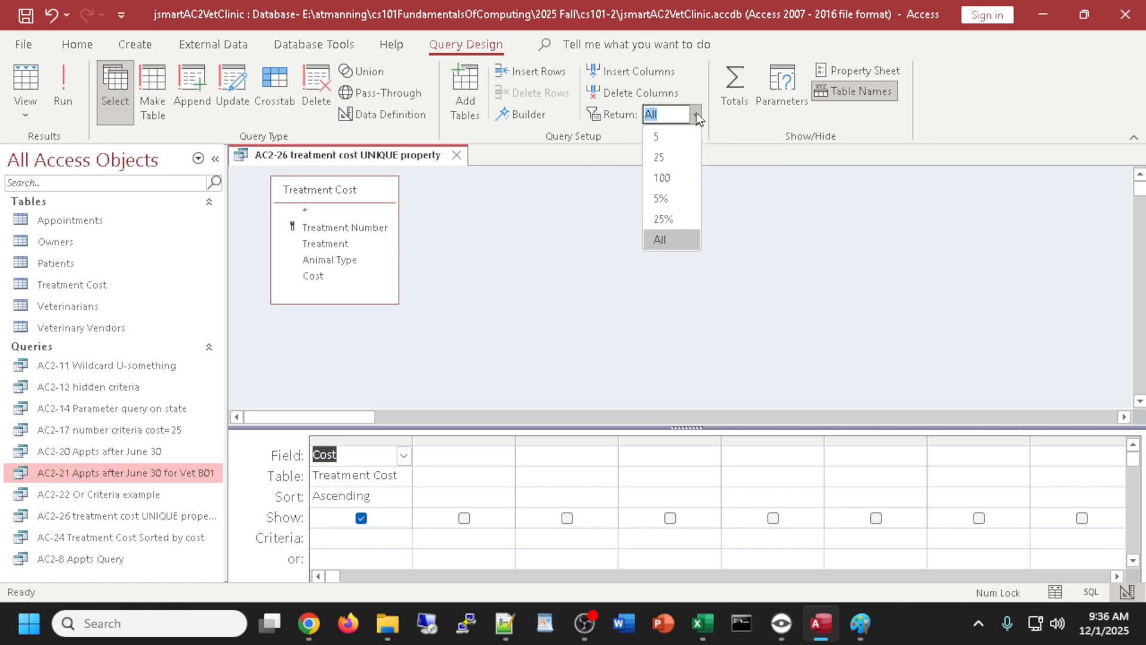
click(491, 216)
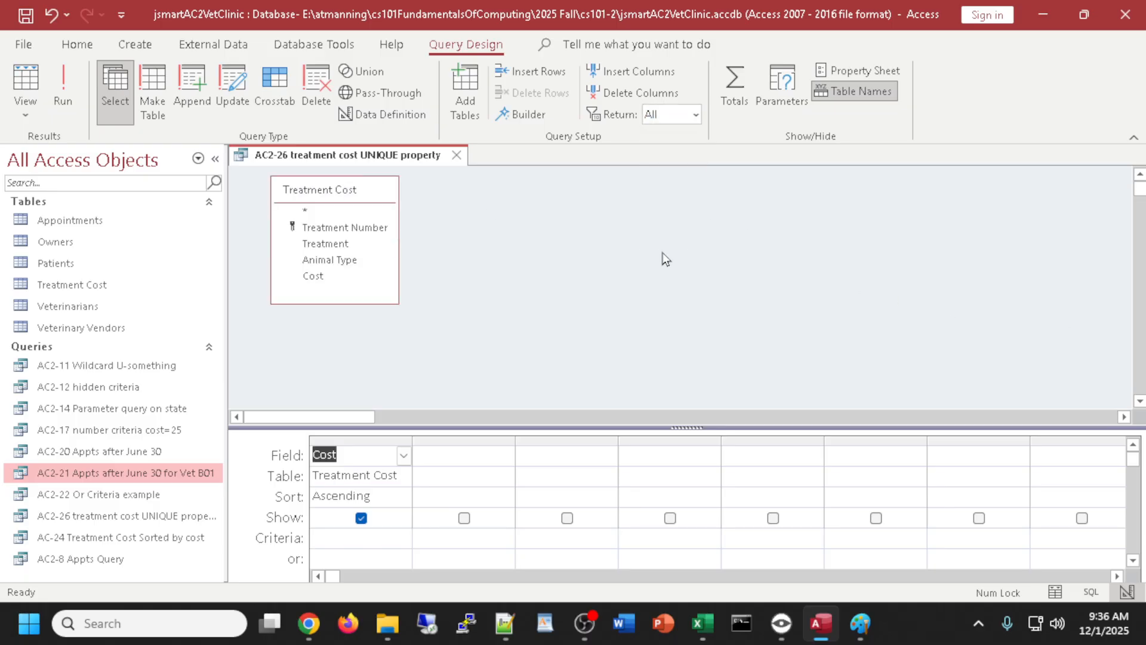
- Save and close AC2-26, then start a new blank query in Design view
click(457, 156)
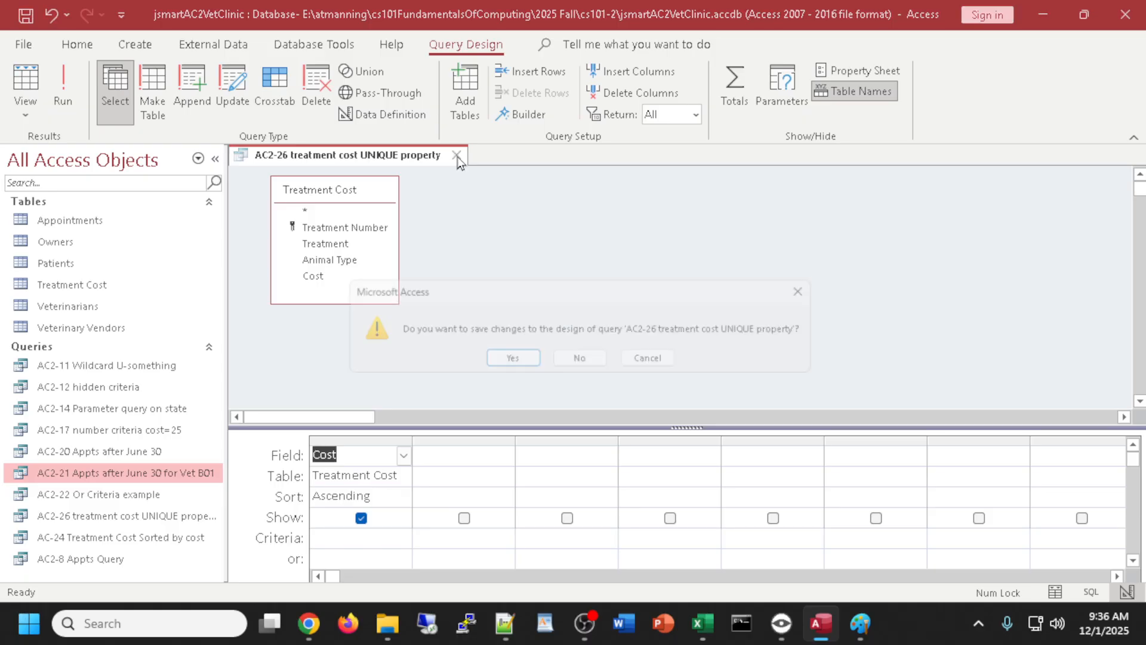
click(506, 361)
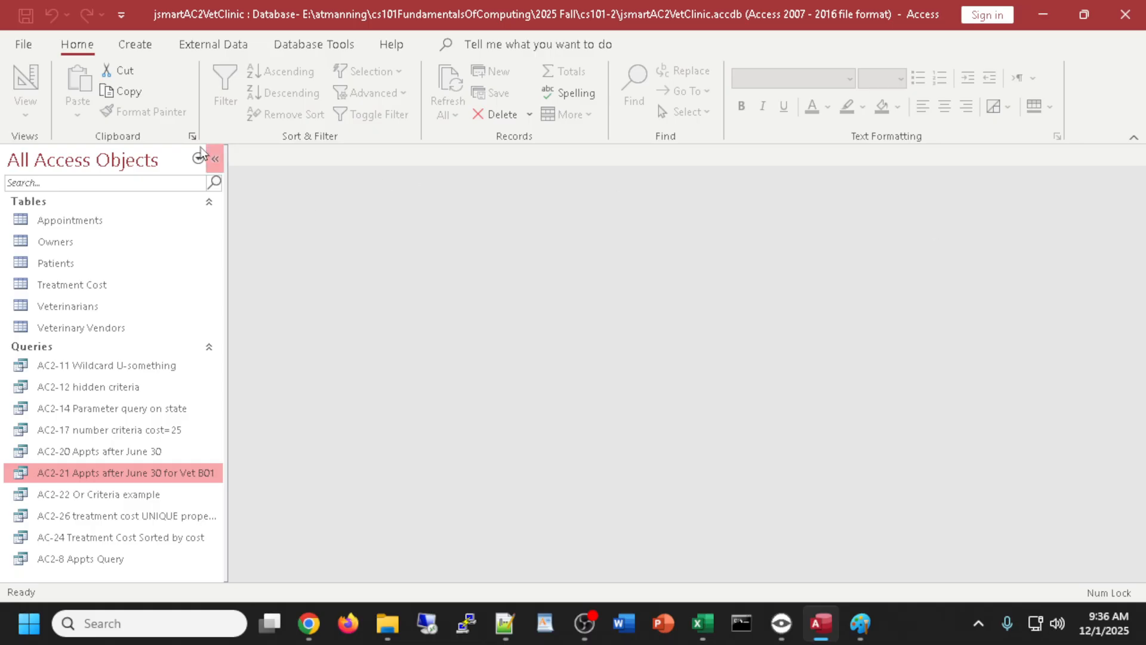
click(129, 47)
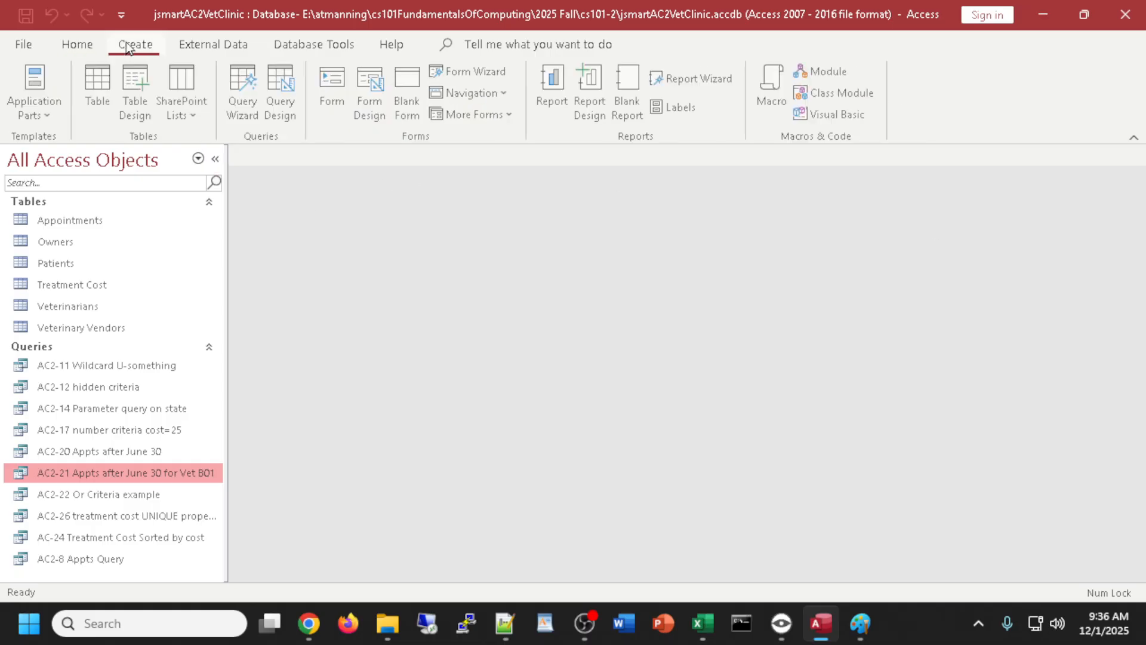
click(281, 95)
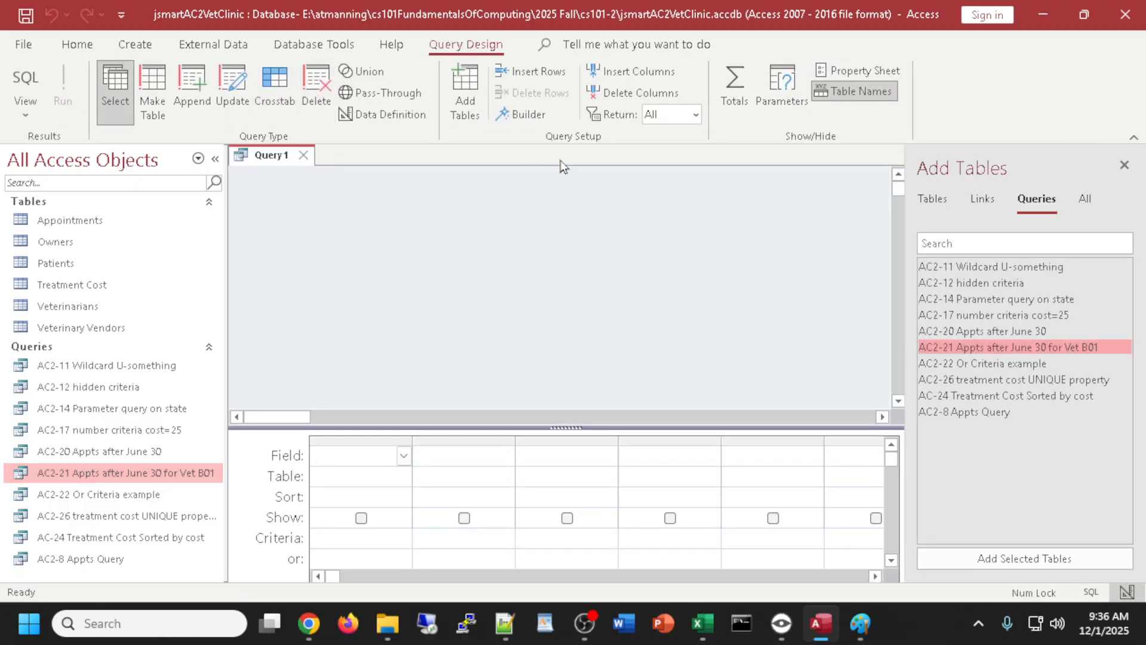
- Add the Treatment Cost table with Treatment Number, Animal Type, Treatment and Cost fields
click(932, 200)
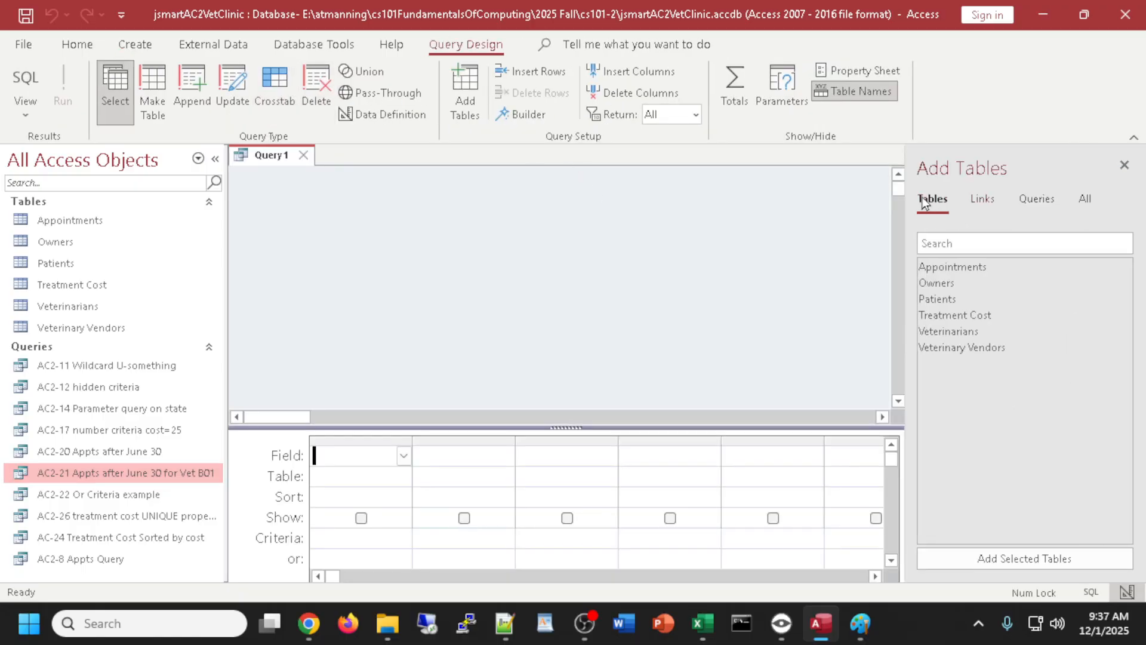
double_click(954, 316)
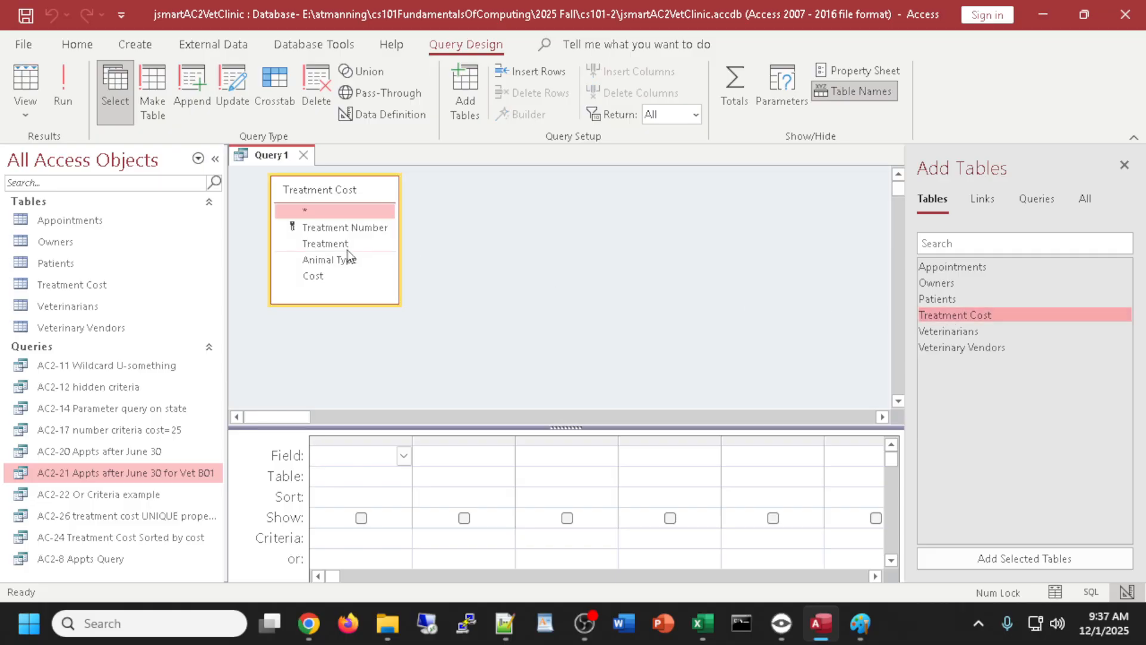
double_click(309, 230)
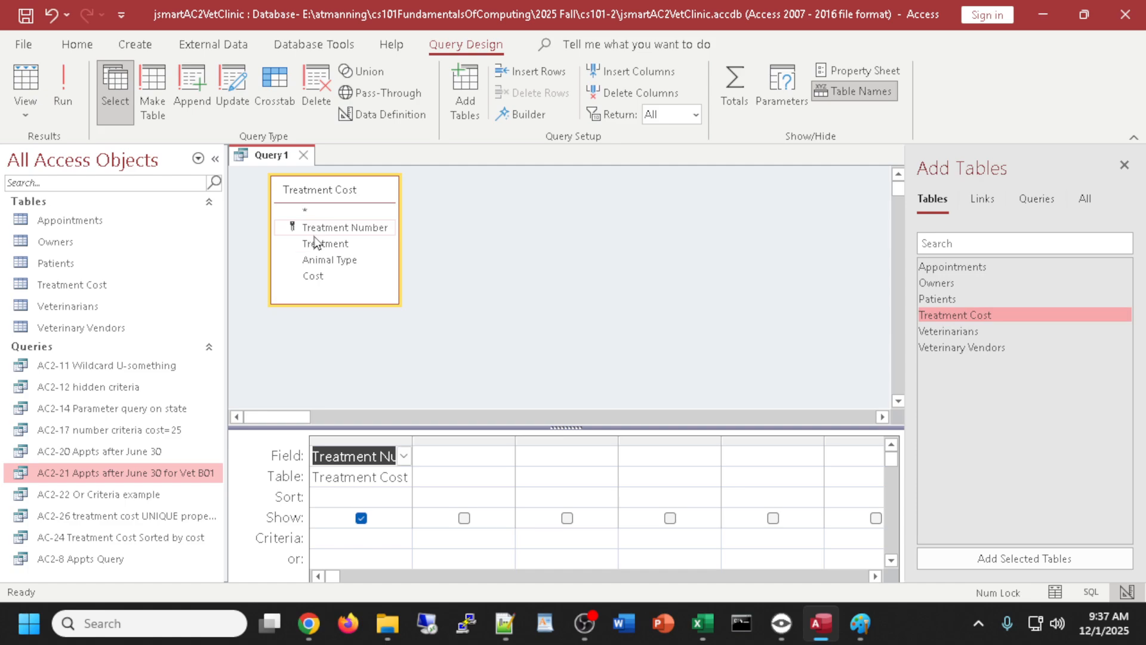
double_click(327, 261)
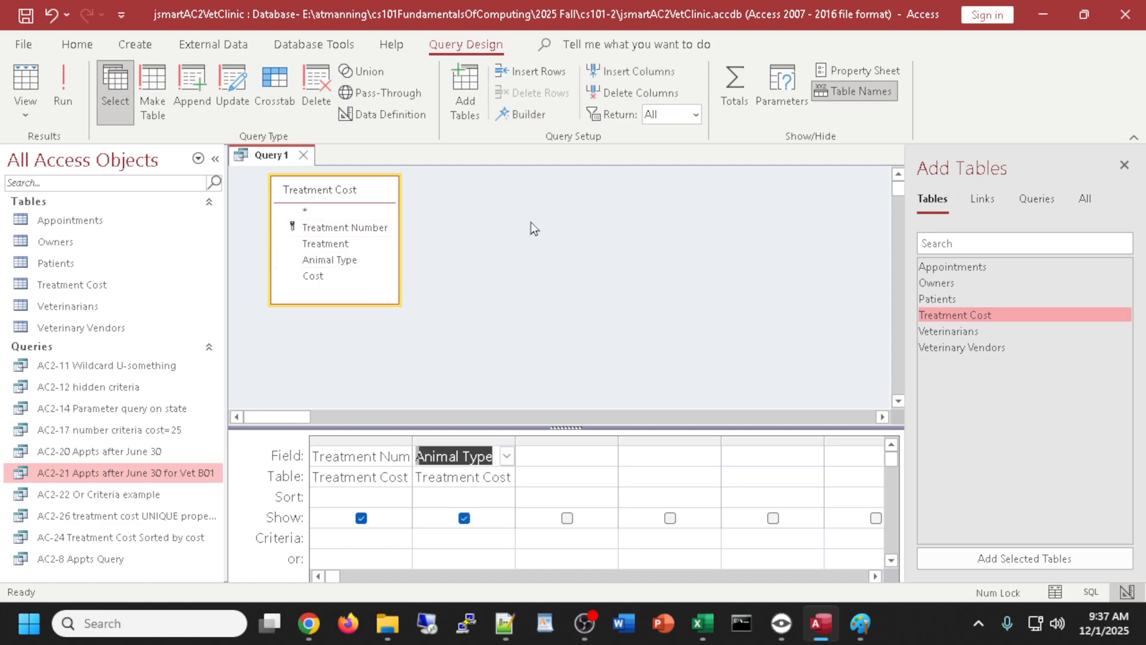
double_click(322, 244)
double_click(313, 277)
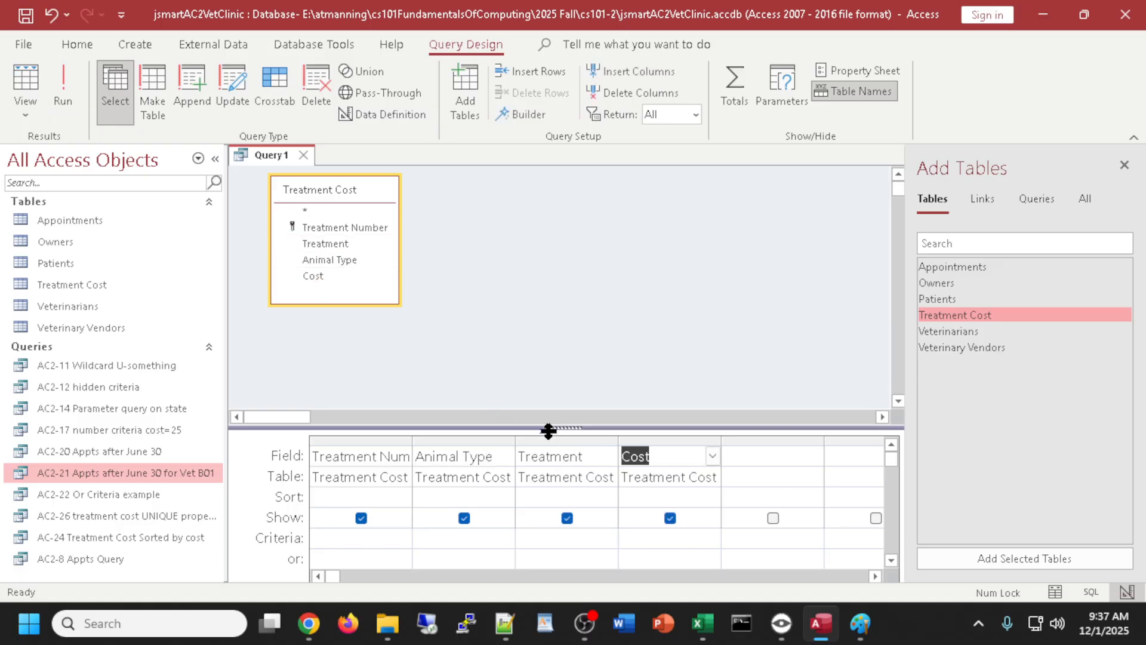
- Move Treatment before Animal Type, widen Treatment Number, and sort Animal Type ascending
click(572, 442)
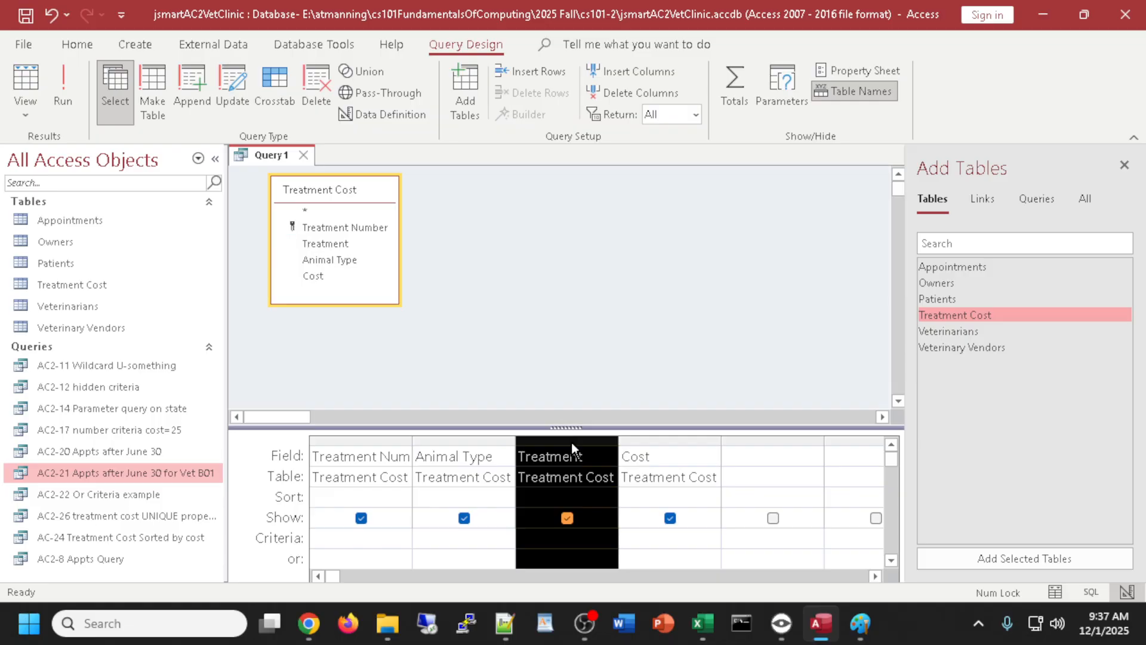
drag(572, 442, 460, 431)
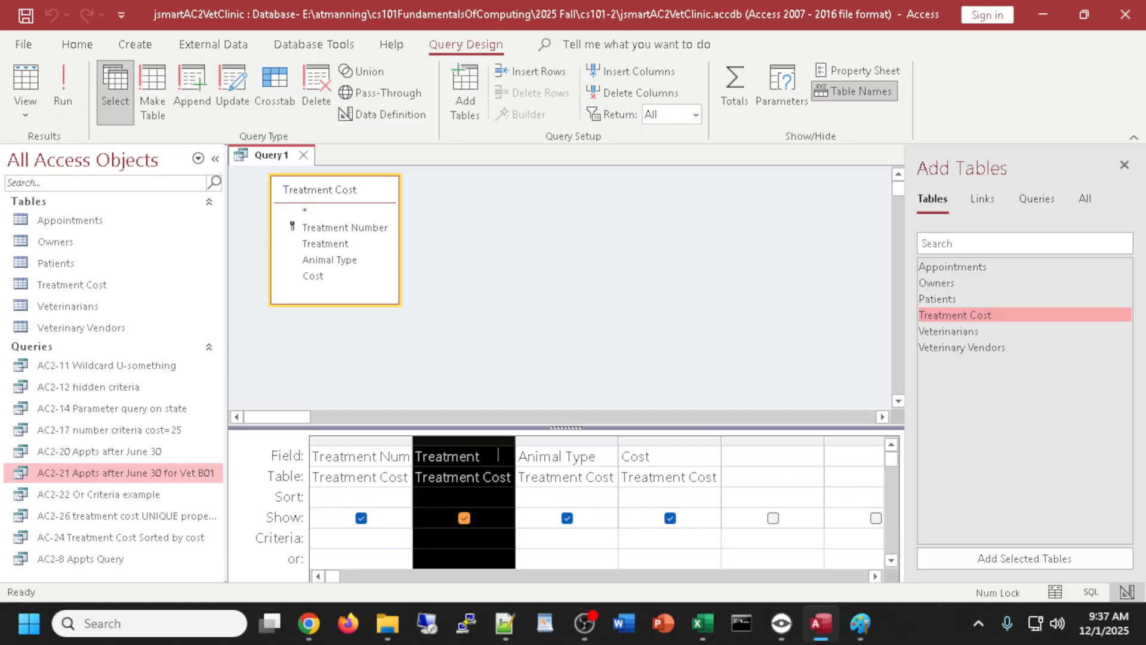
double_click(409, 441)
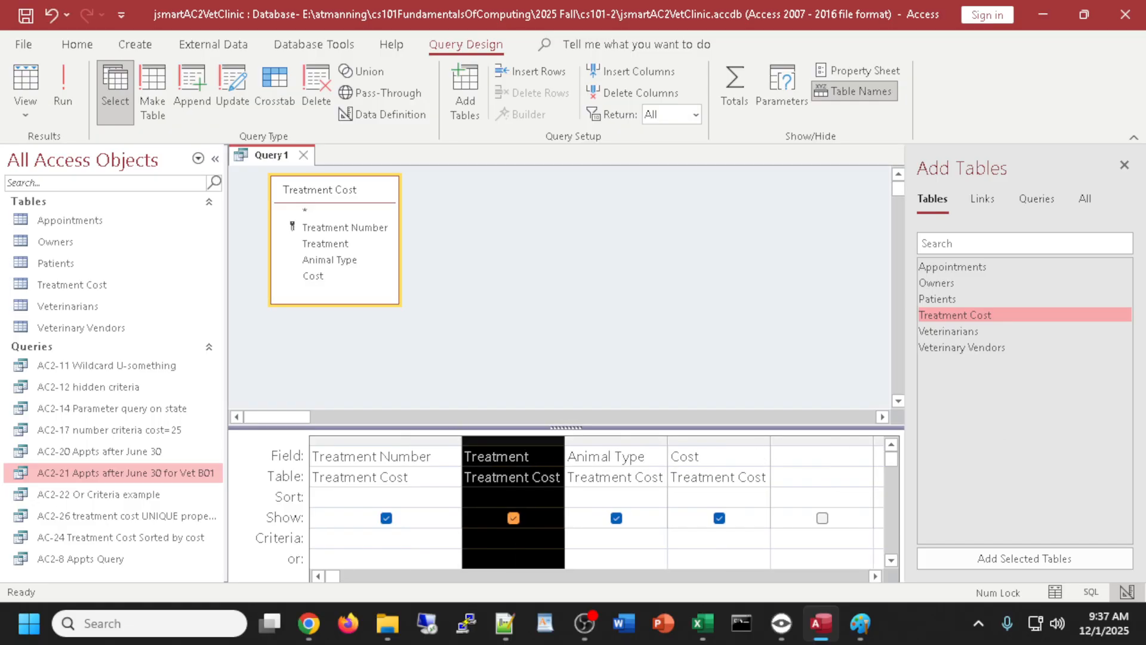
double_click(649, 496)
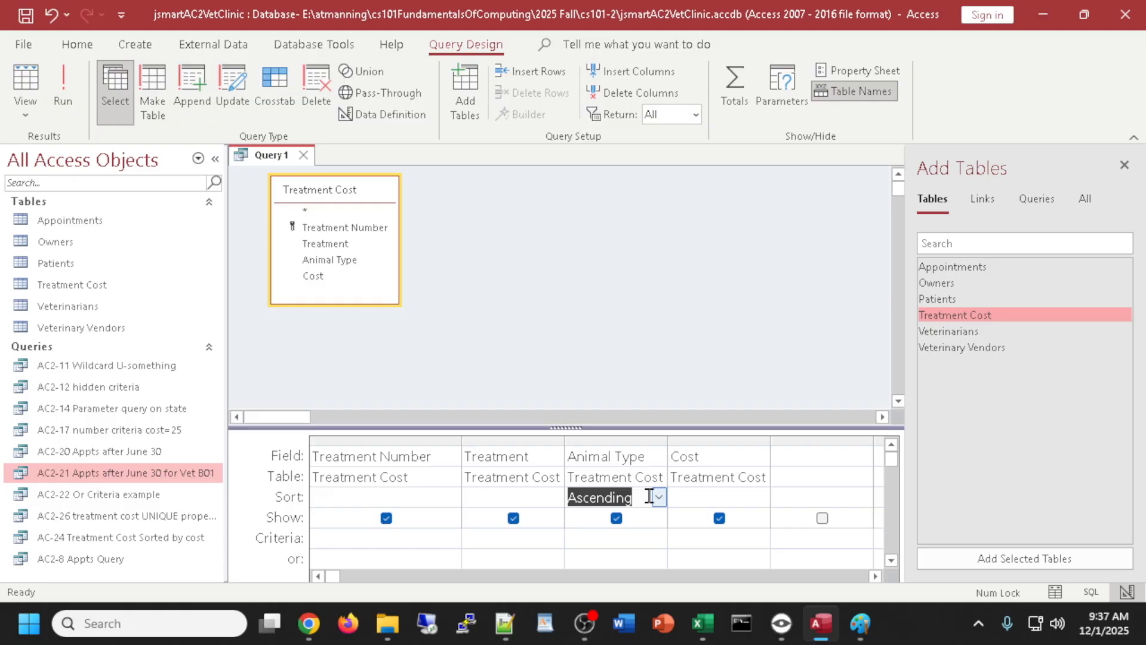
- Sort Cost ascending too, then check Query1's 14 results and return to design
click(762, 498)
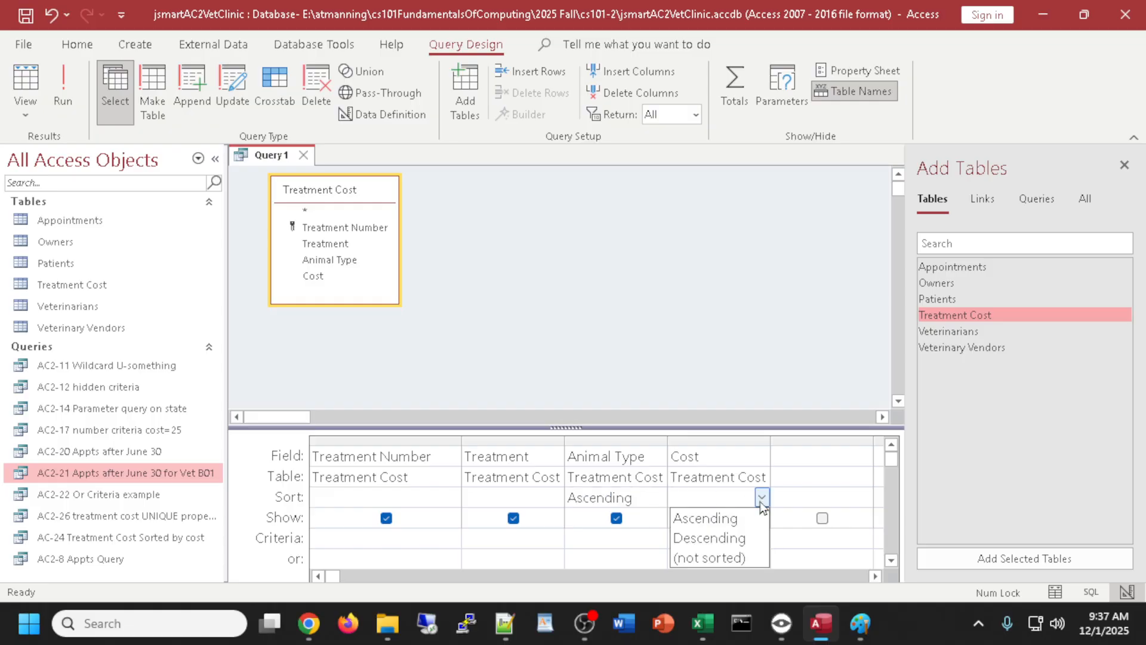
click(761, 504)
double_click(696, 499)
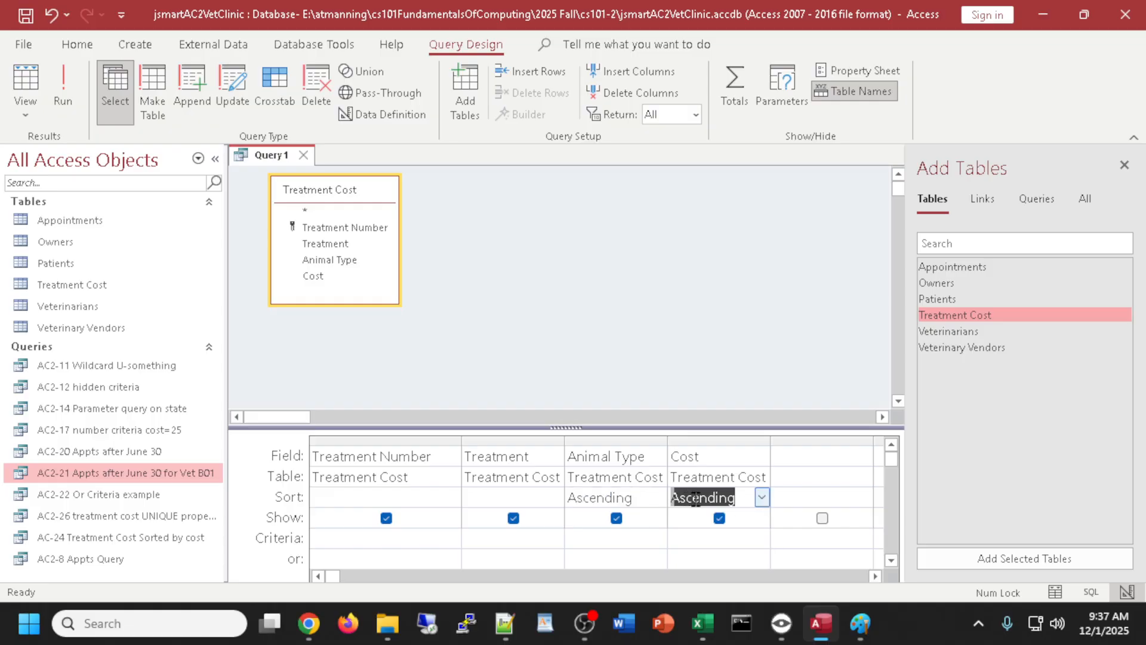
double_click(694, 497)
double_click(692, 492)
double_click(691, 492)
click(26, 84)
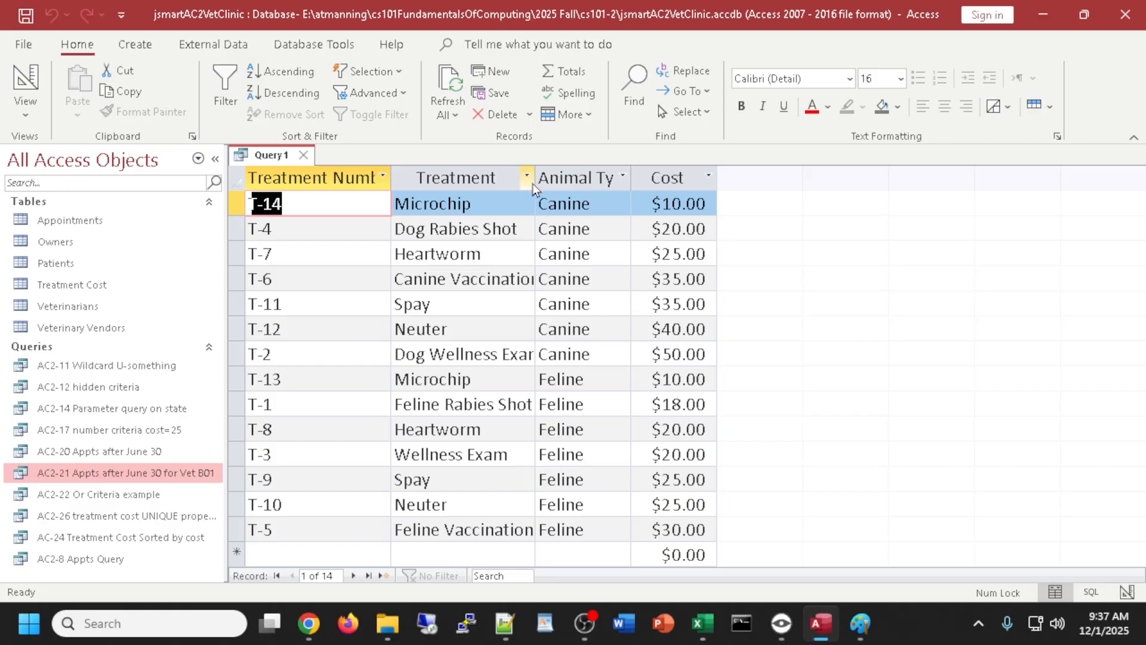
click(26, 78)
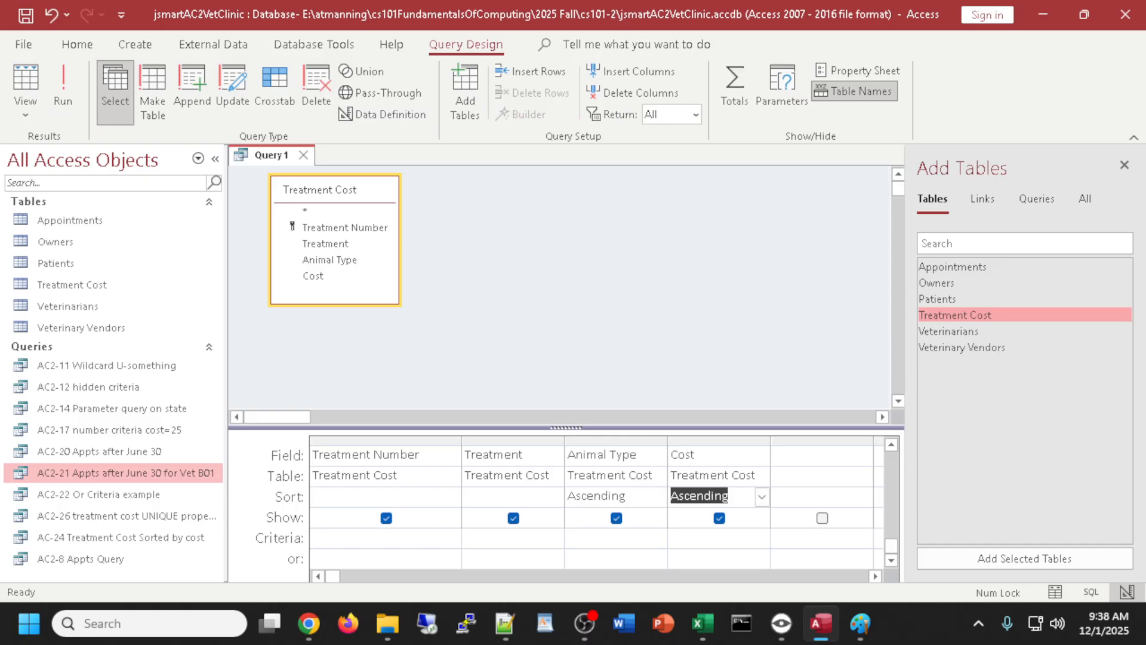
- Switch Query1 to SQL view and highlight its ORDER BY Animal Type, Cost clause
key(alt+Tab)
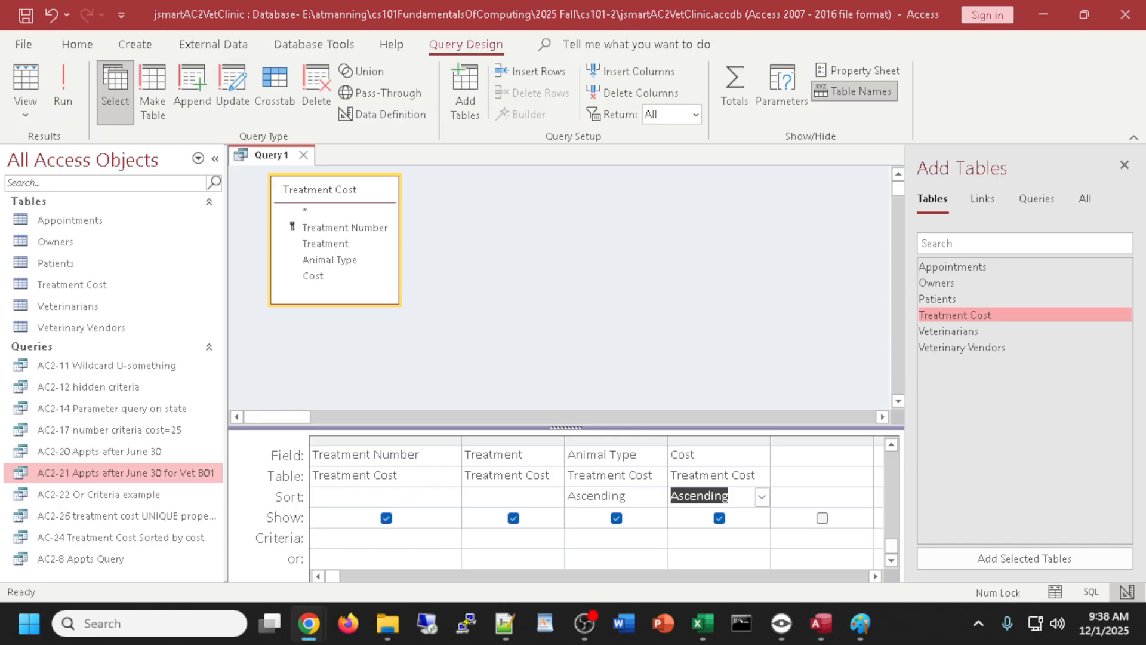
click(27, 112)
click(26, 113)
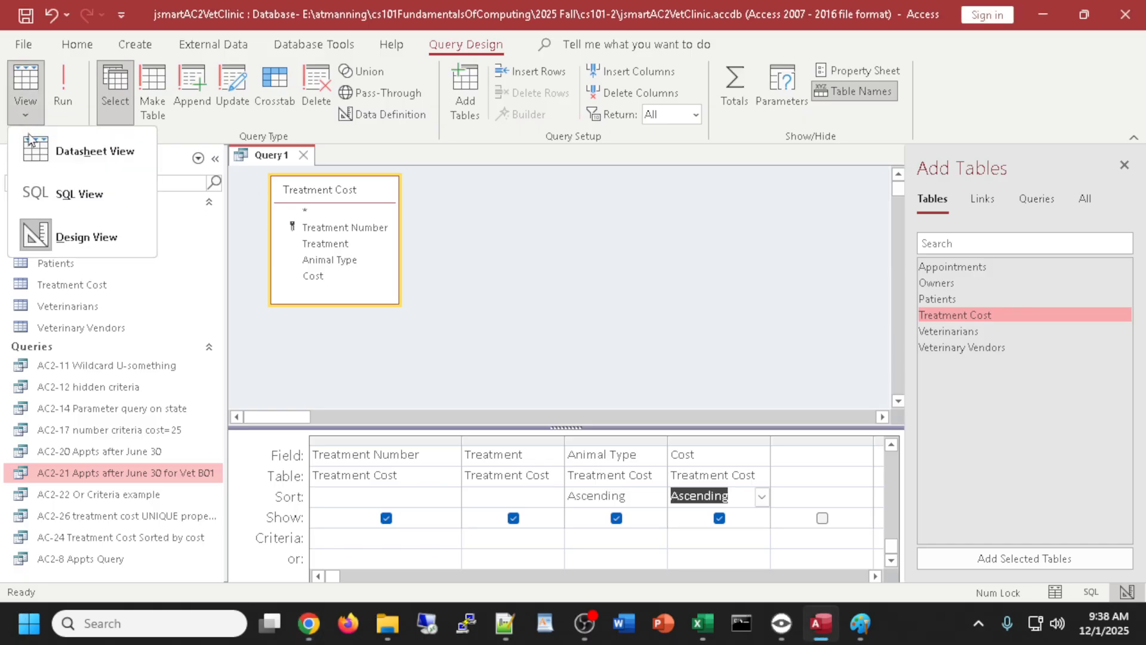
click(37, 191)
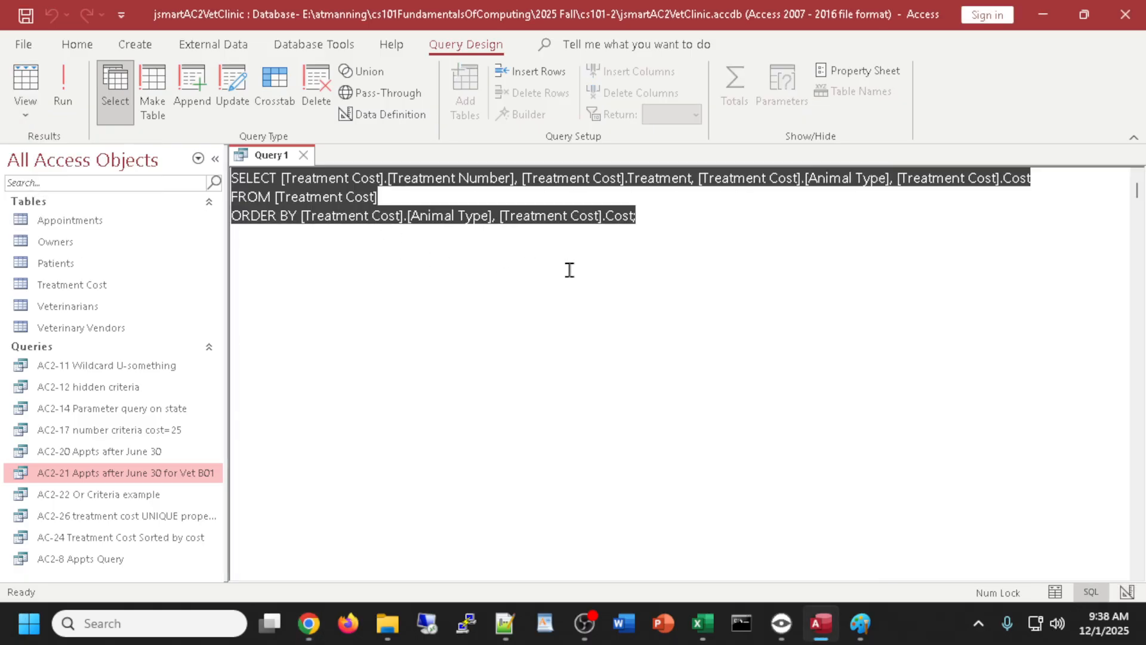
drag(655, 220, 232, 218)
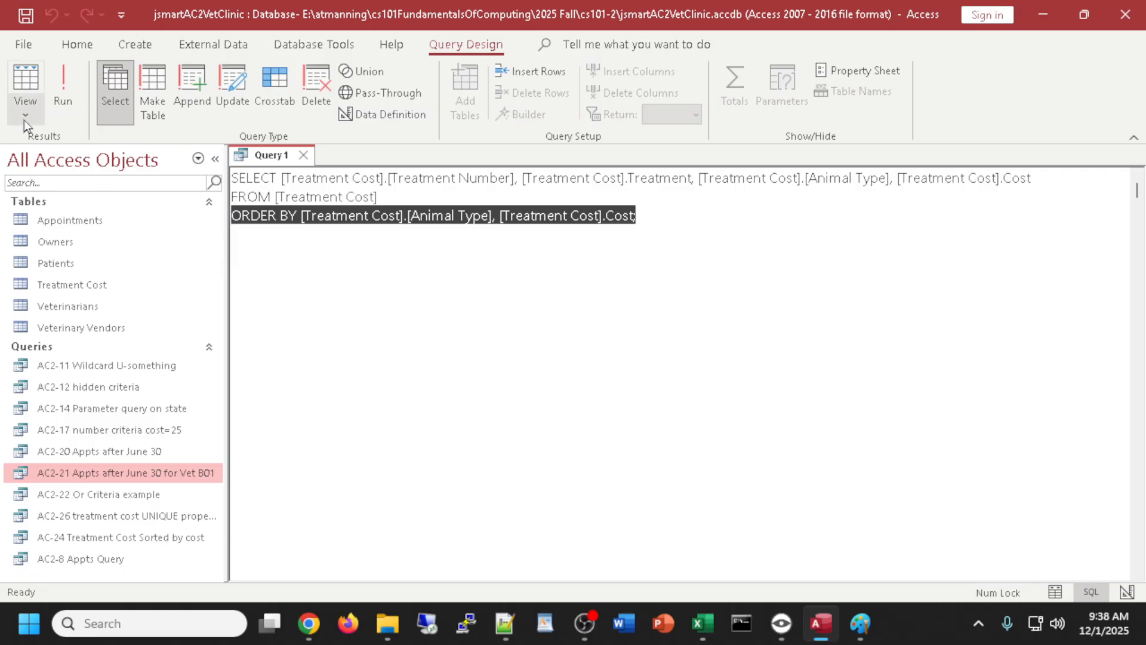
- Preview Query1's results, return to design, and close the Add Tables pane
click(26, 89)
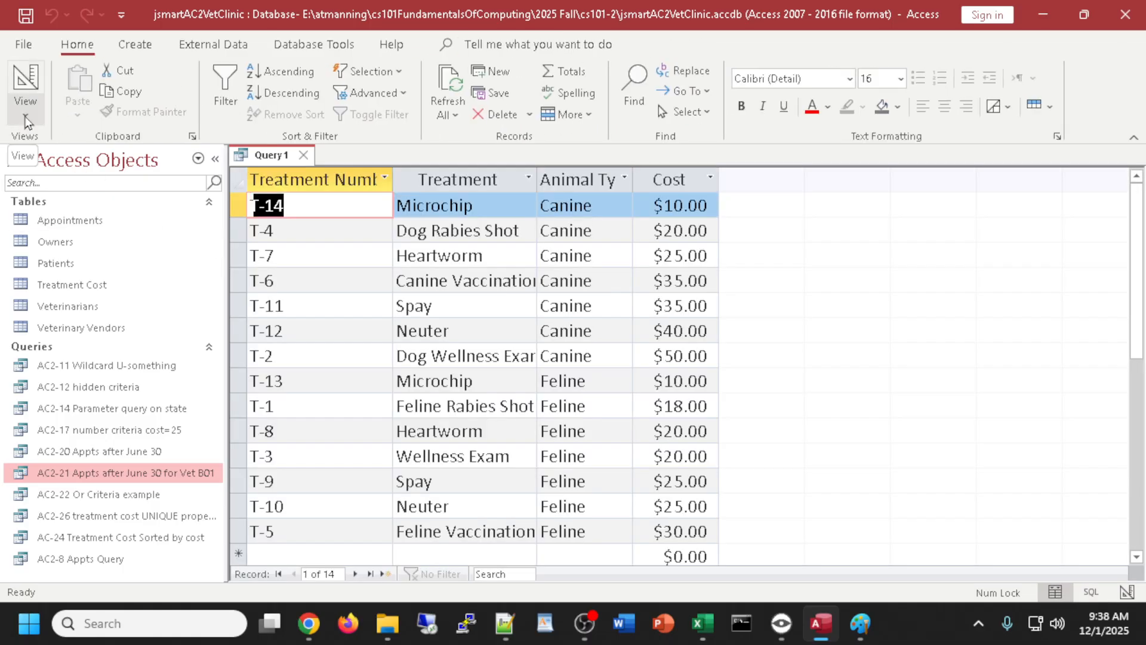
click(22, 80)
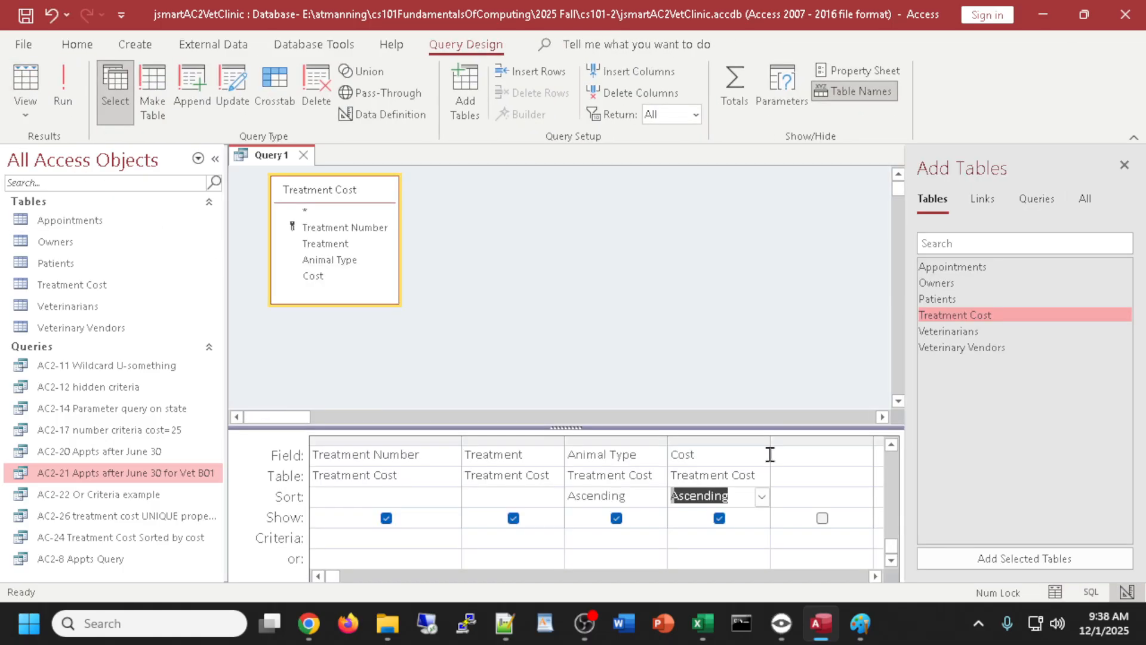
click(1125, 164)
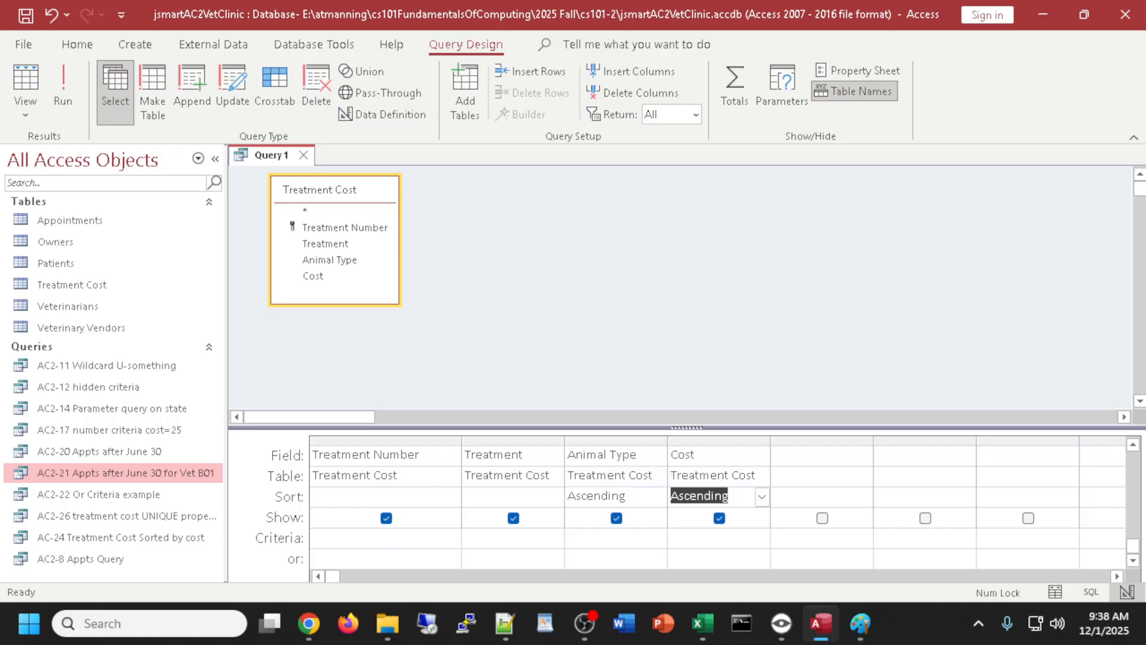
- Save the query as 'AC2-27 Sorting on mutiple fields' and close it
key(alt+Tab)
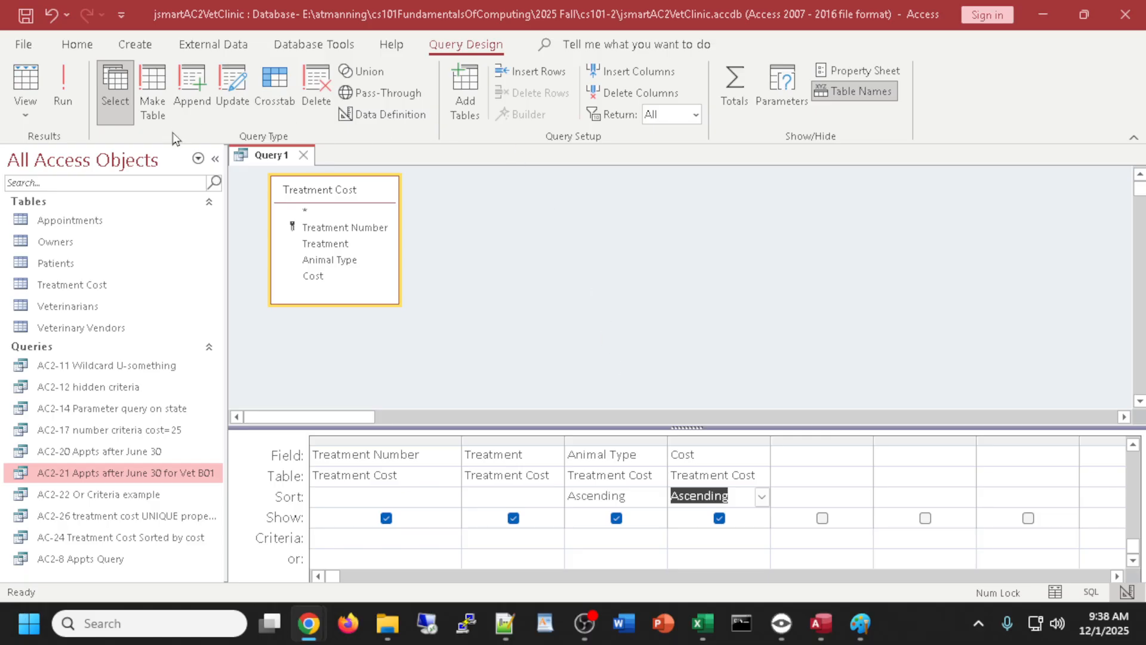
click(271, 157)
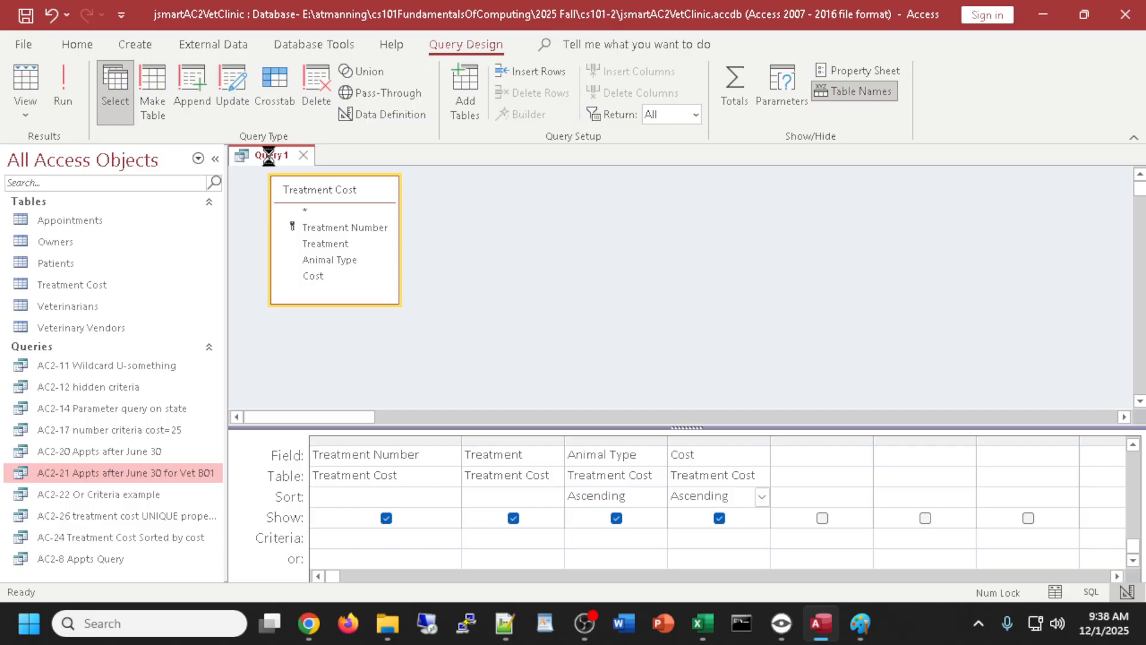
key(ctrl+s)
text(AC)
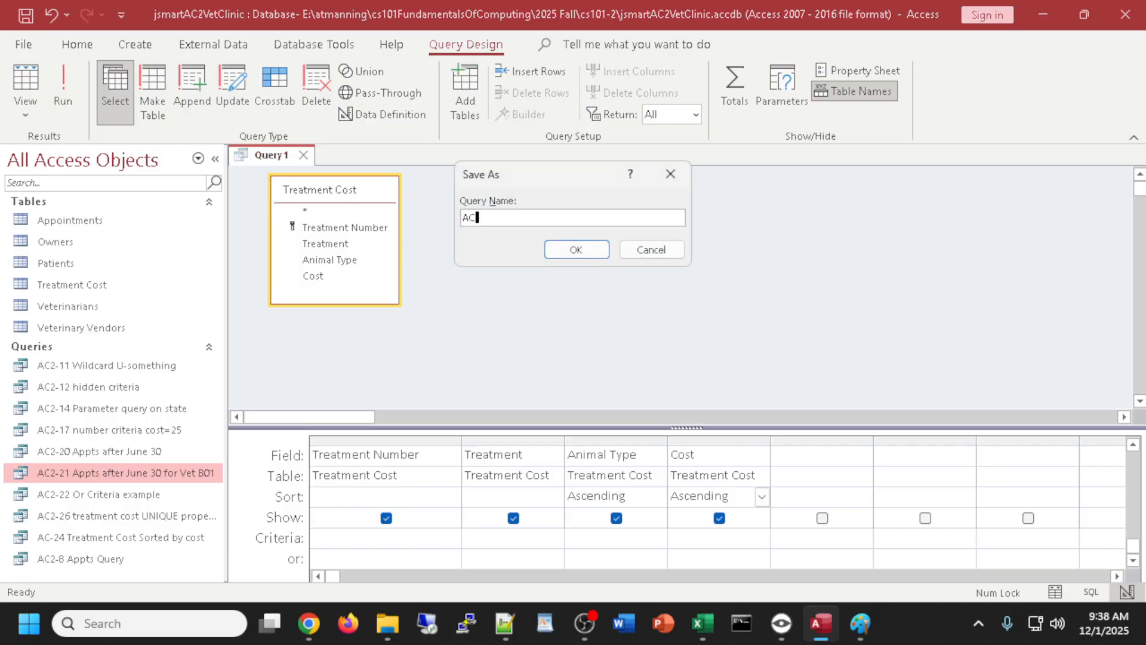
text(2-27 Sorting on mutiple fields)
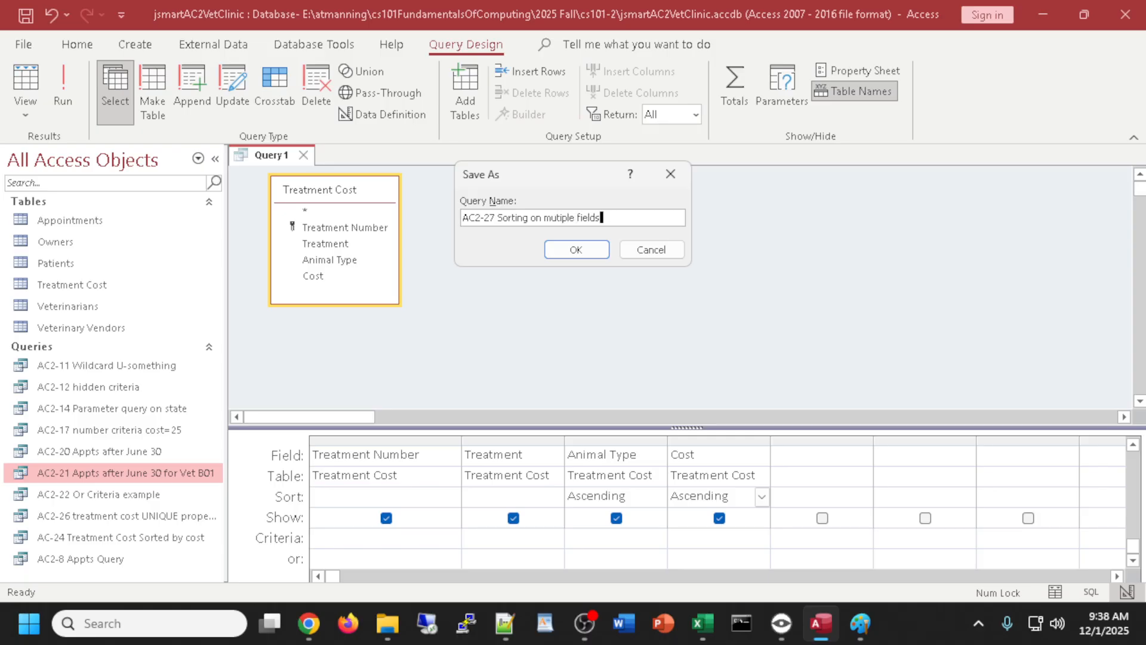
click(602, 255)
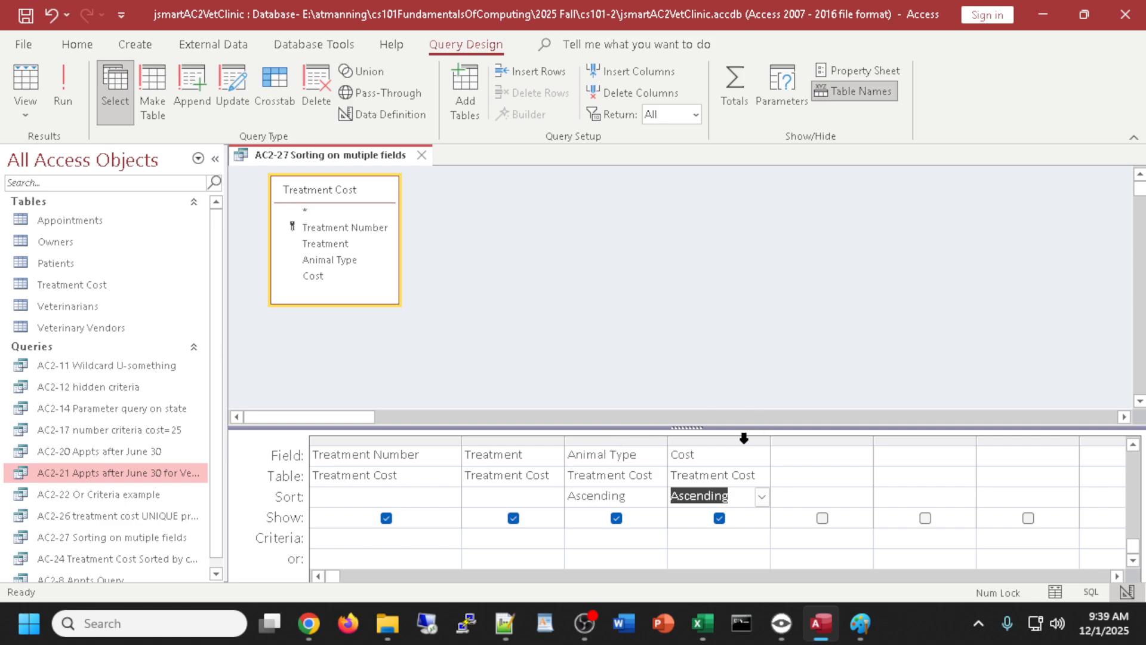
click(423, 157)
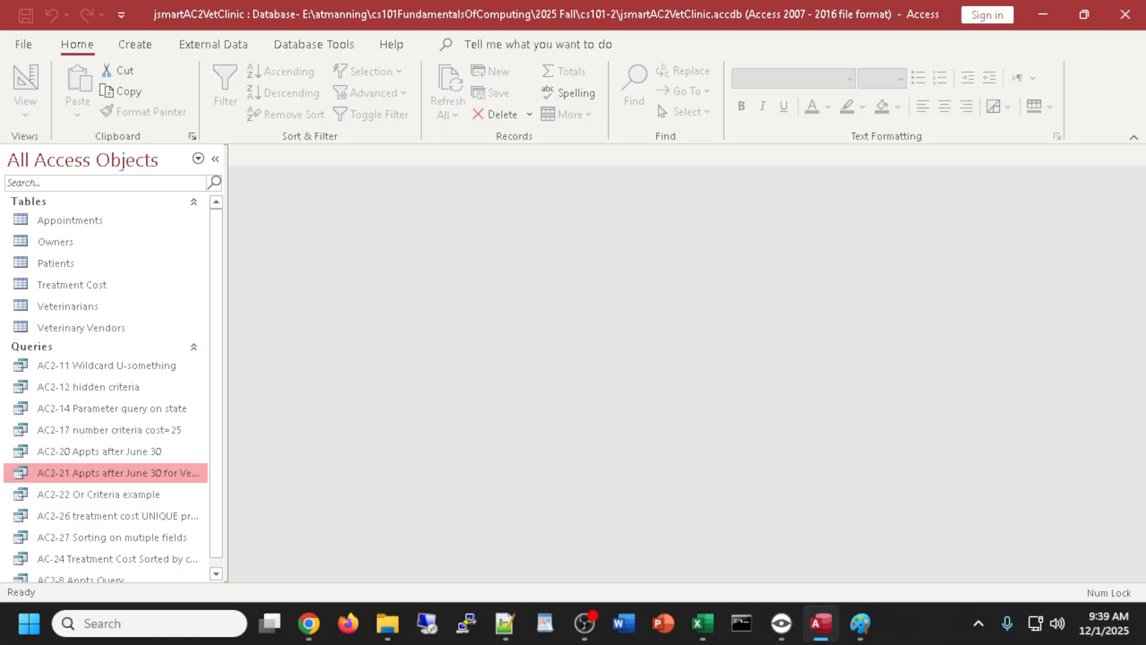
key(alt+Tab)
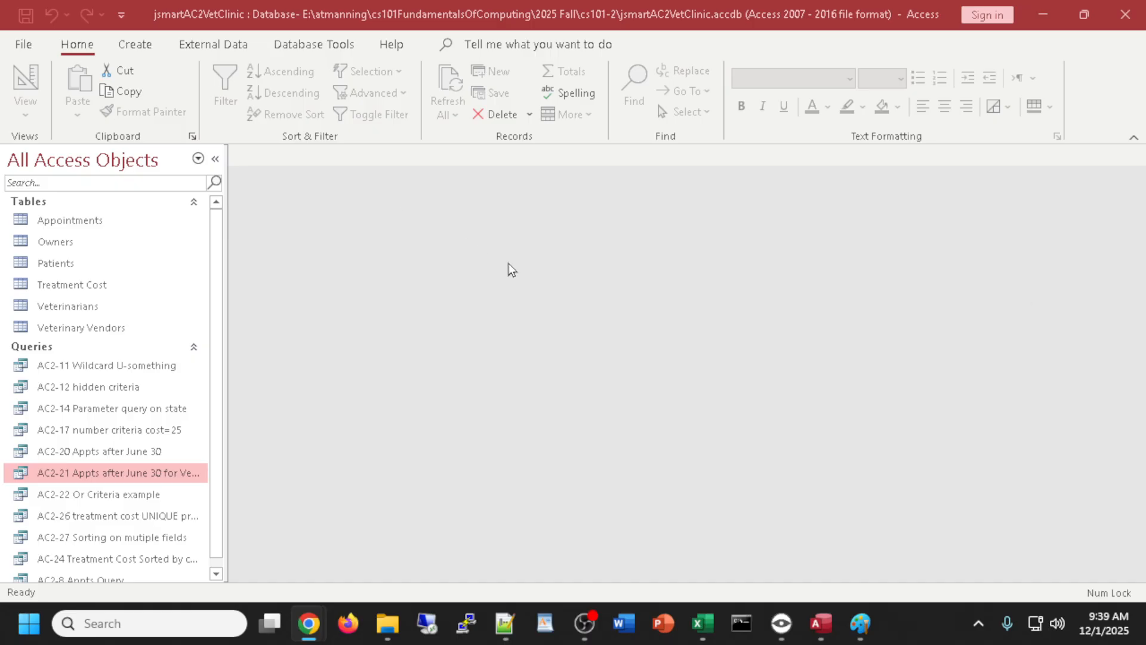
- Duplicate the AC-24 Treatment Cost query as 'AC2-25 Treatment Cost Sorted by cost TOP VALUES'
scroll(647, 330, down, 1)
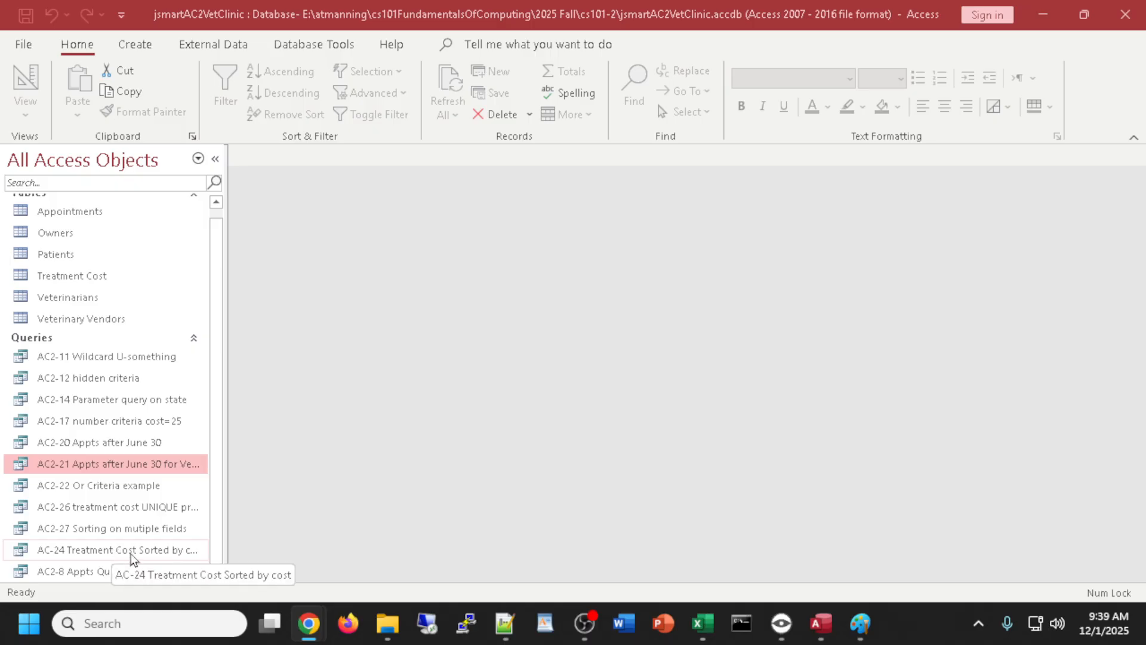
click(115, 553)
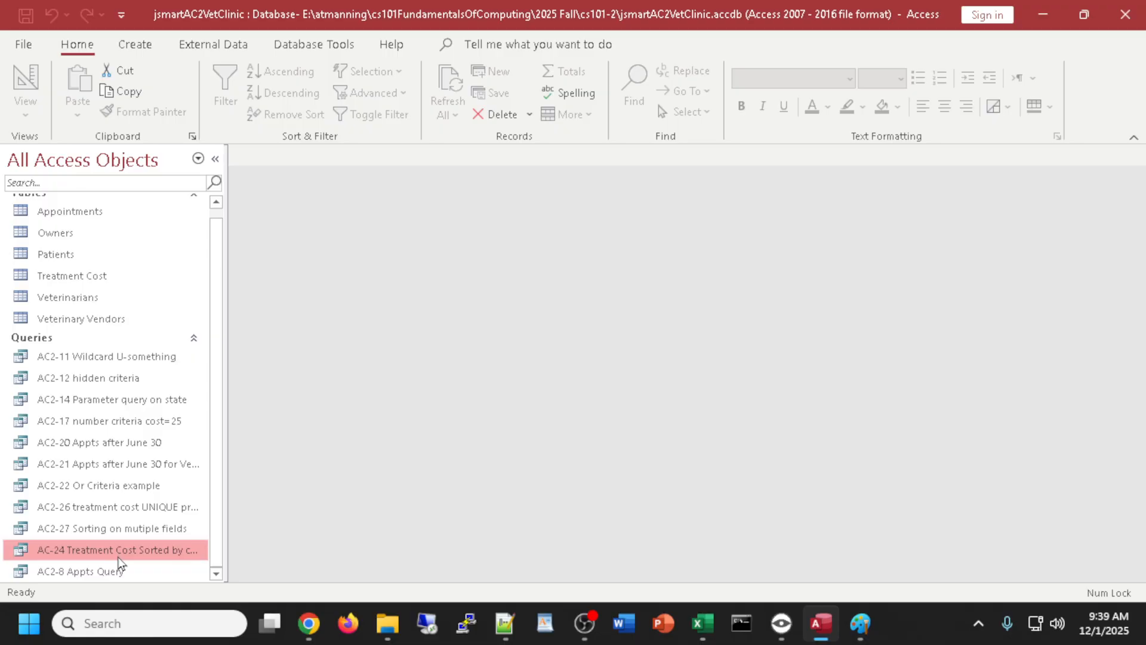
key(ctrl+c)
key(ctrl+v)
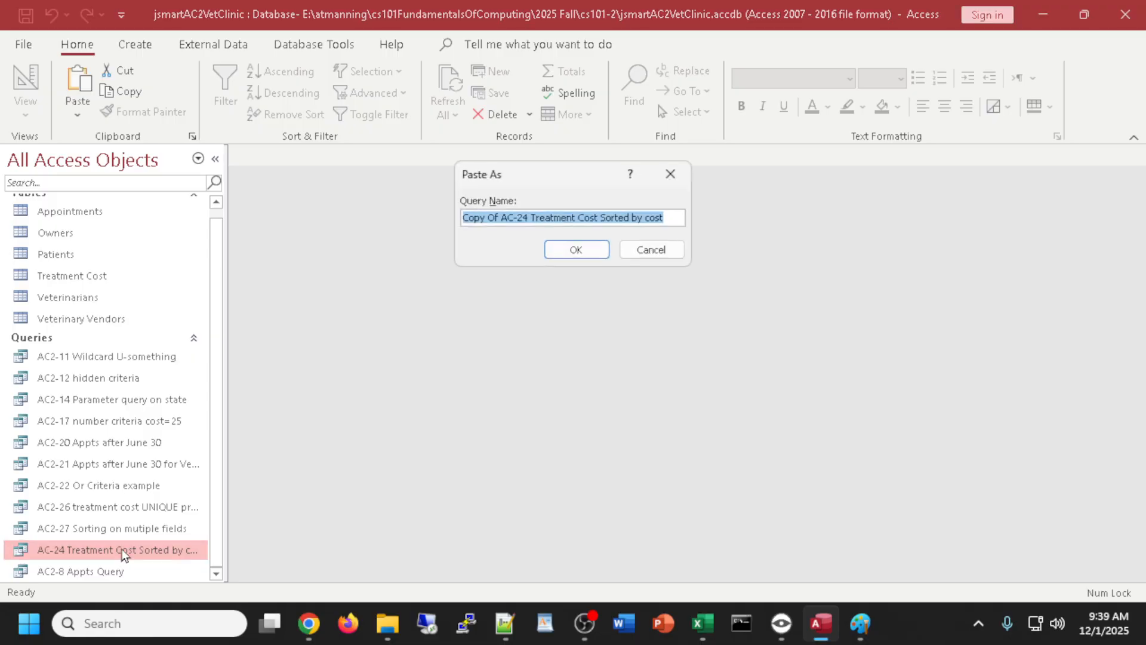
click(520, 217)
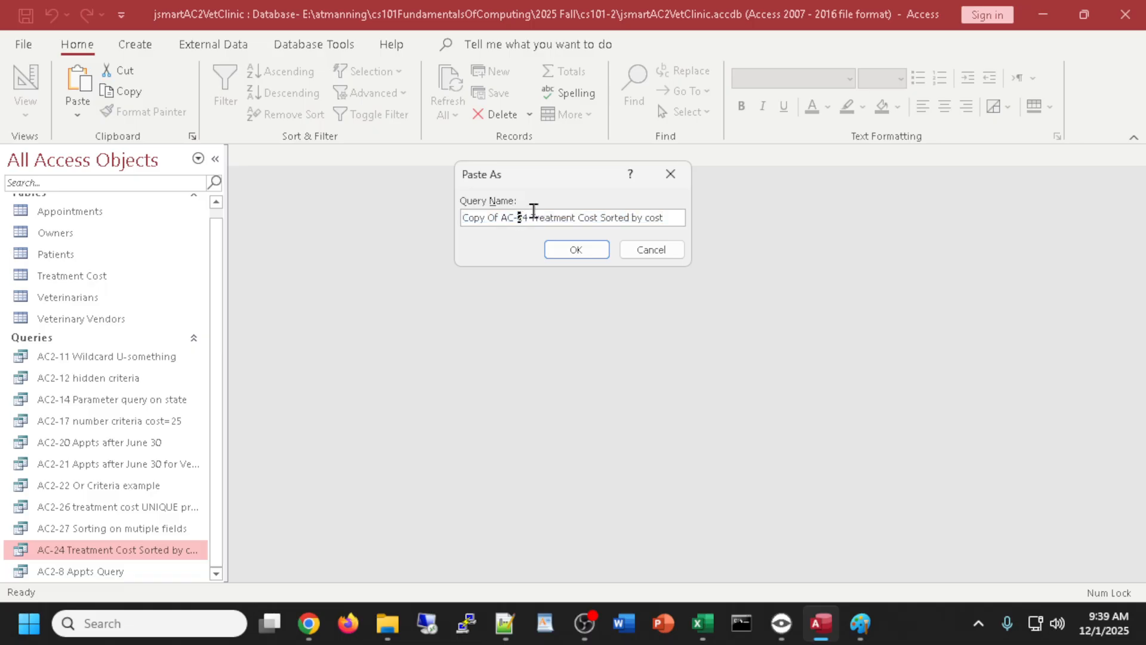
drag(529, 217, 427, 237)
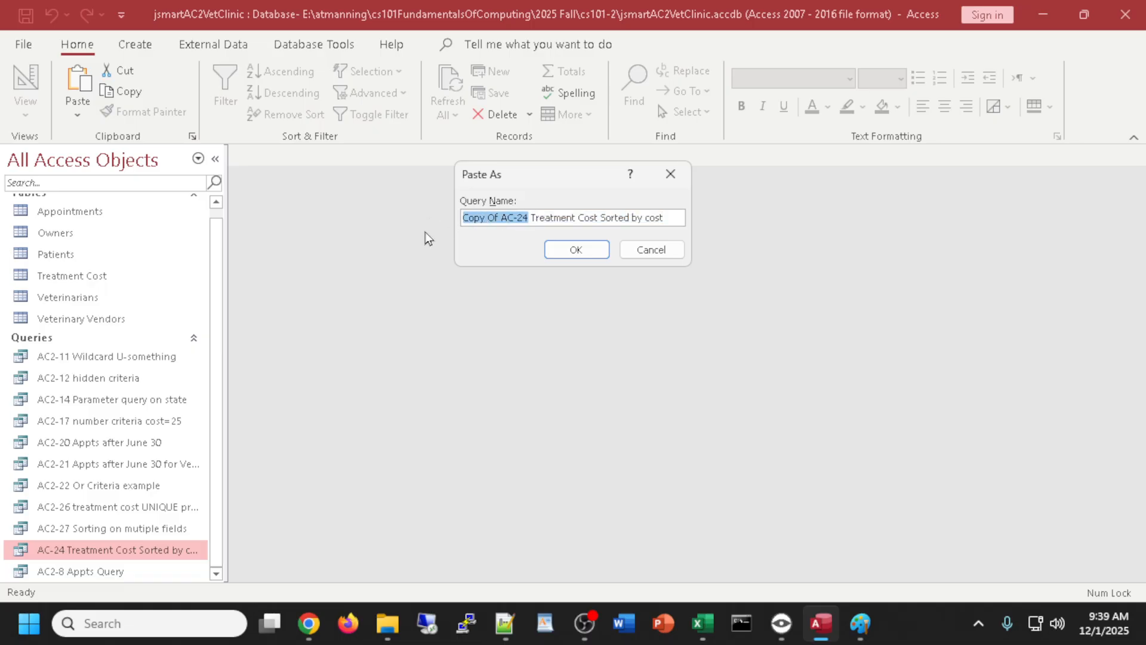
text(AC2-)
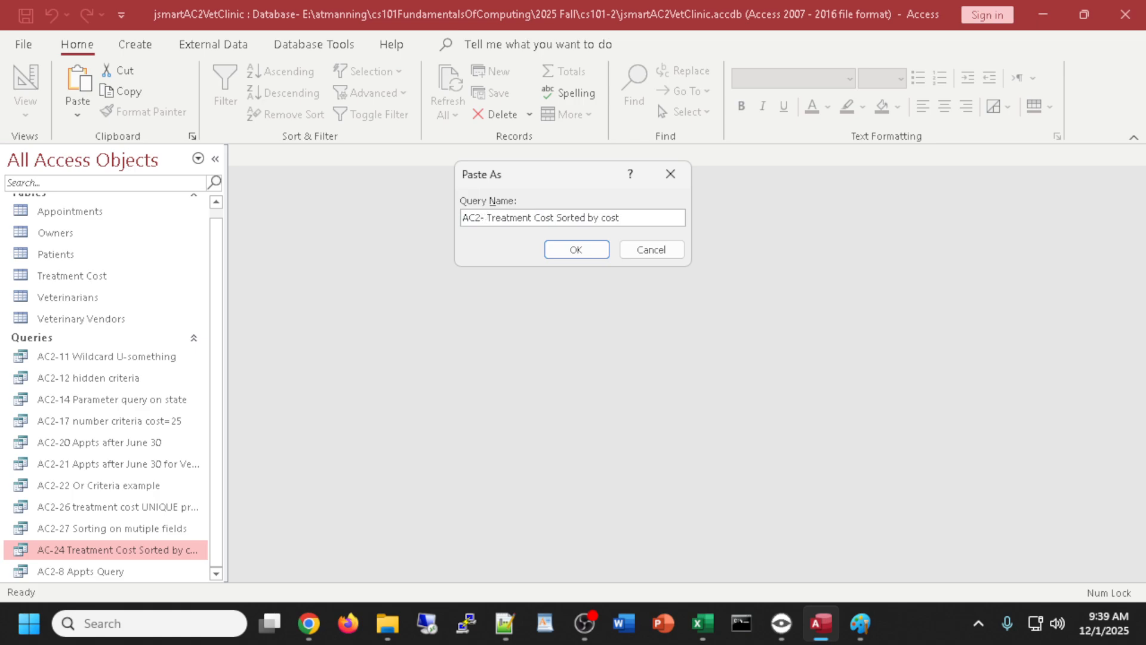
text(25)
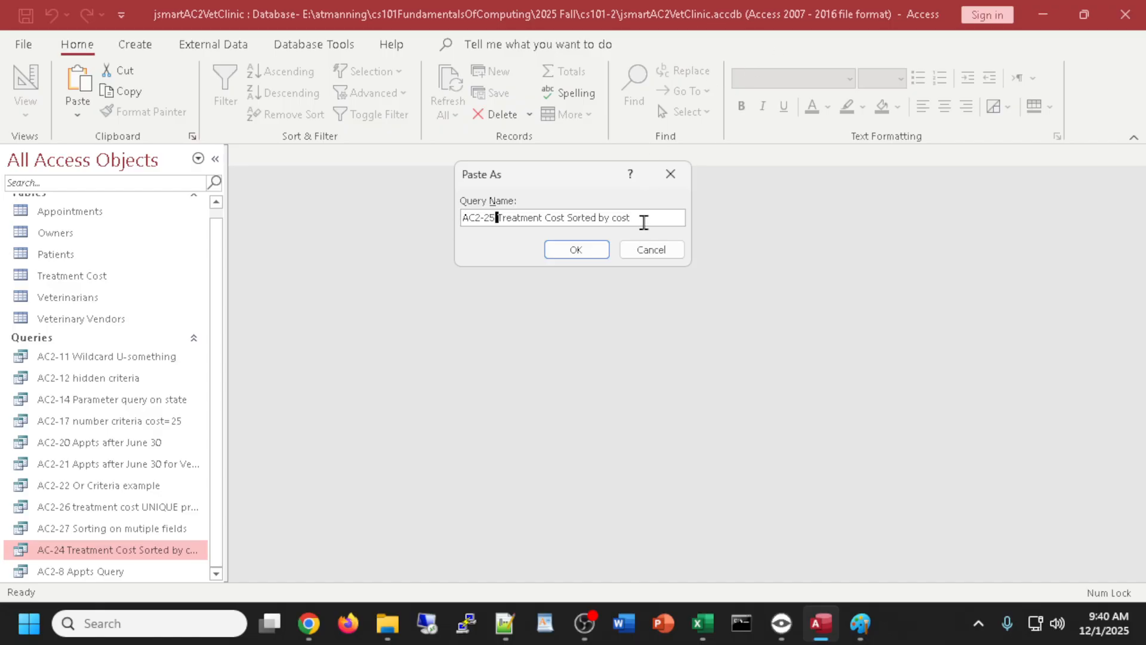
click(645, 219)
text(TOP VALUES)
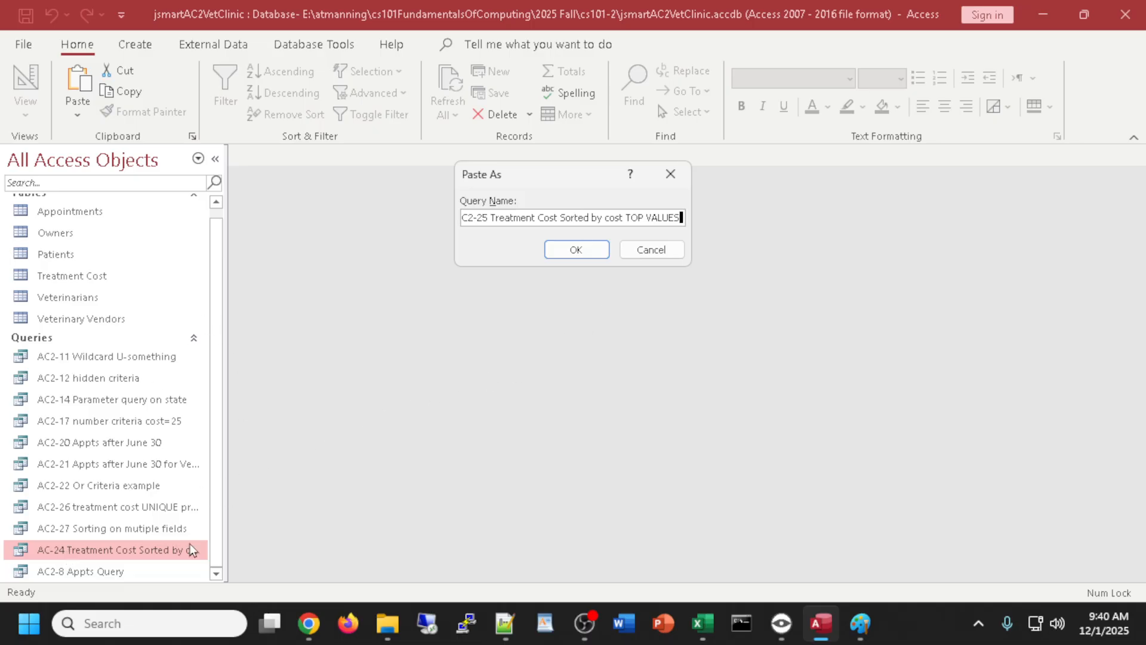
click(576, 250)
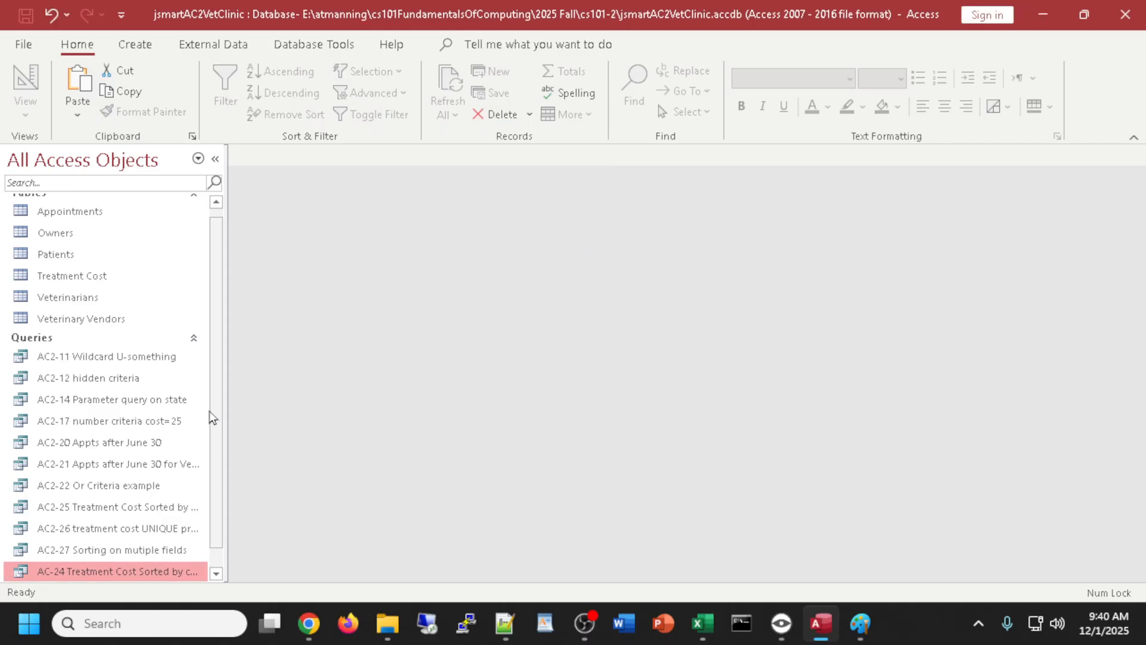
- Open AC2-25 in design, set Return to 5, check the six resulting rows, and return to design
scroll(217, 550, down, 1)
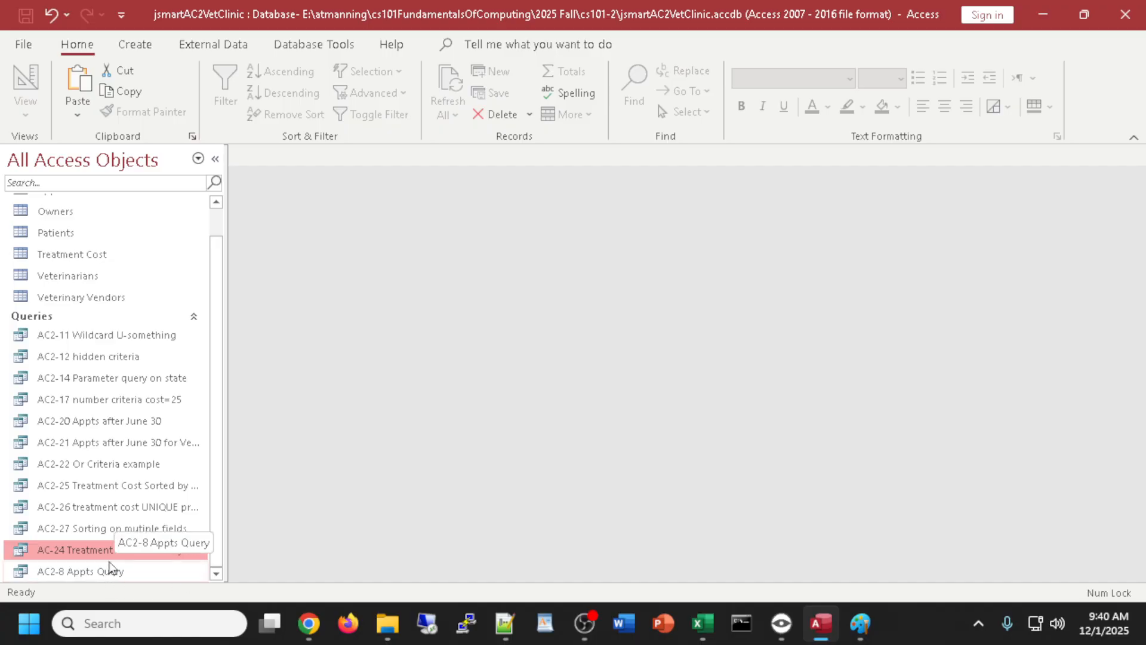
double_click(98, 487)
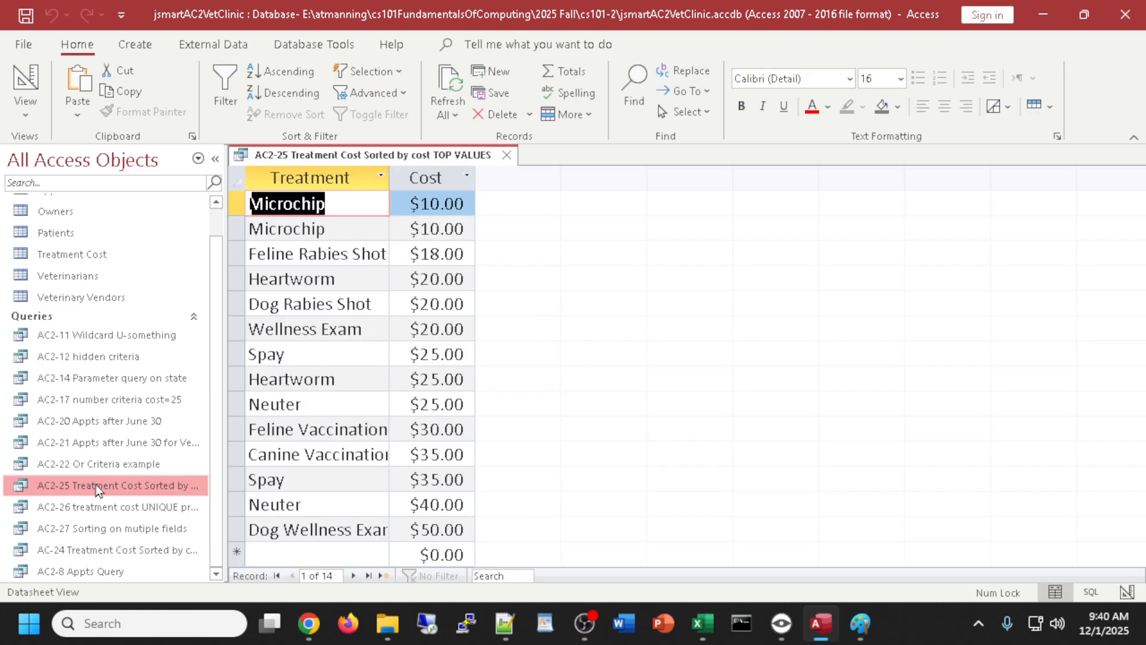
click(24, 81)
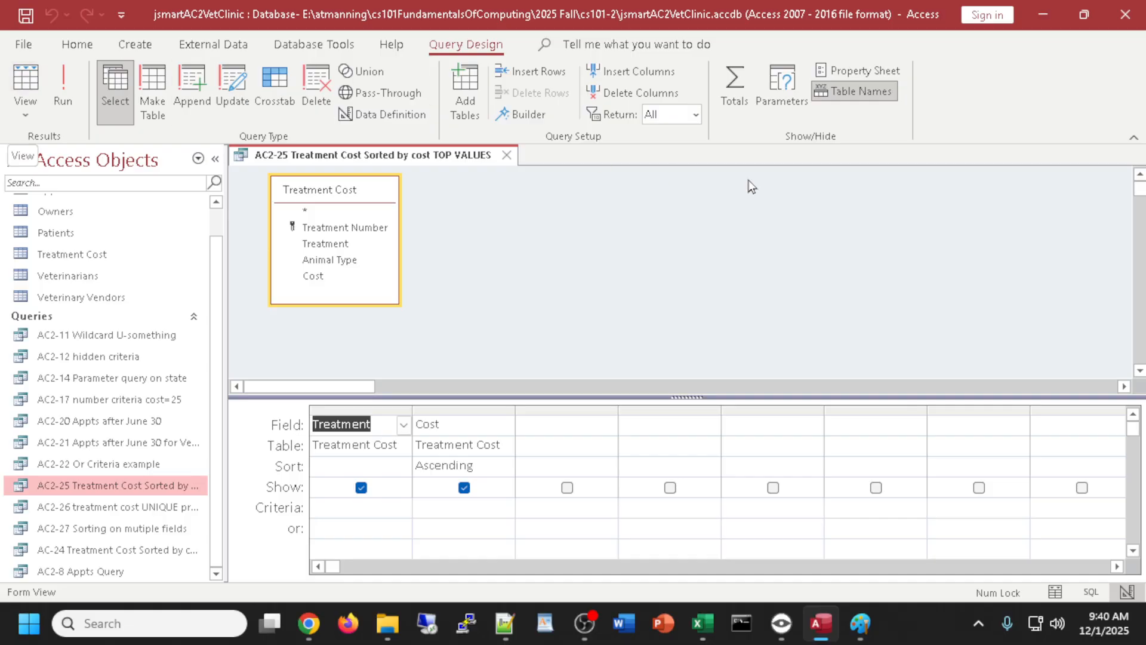
click(695, 115)
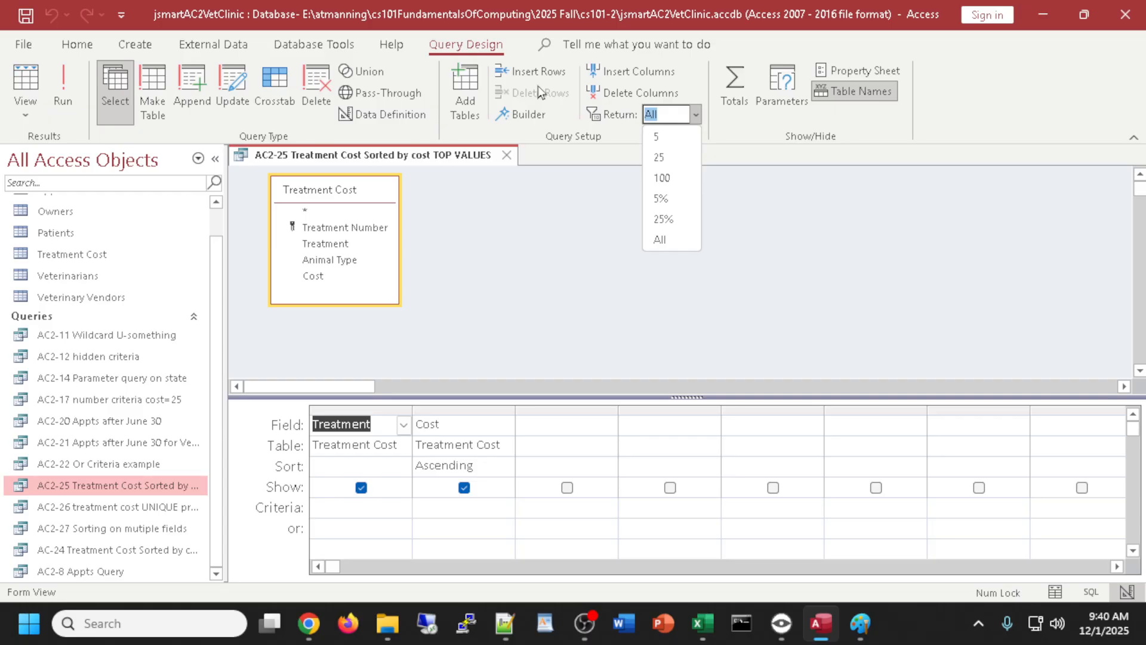
click(654, 143)
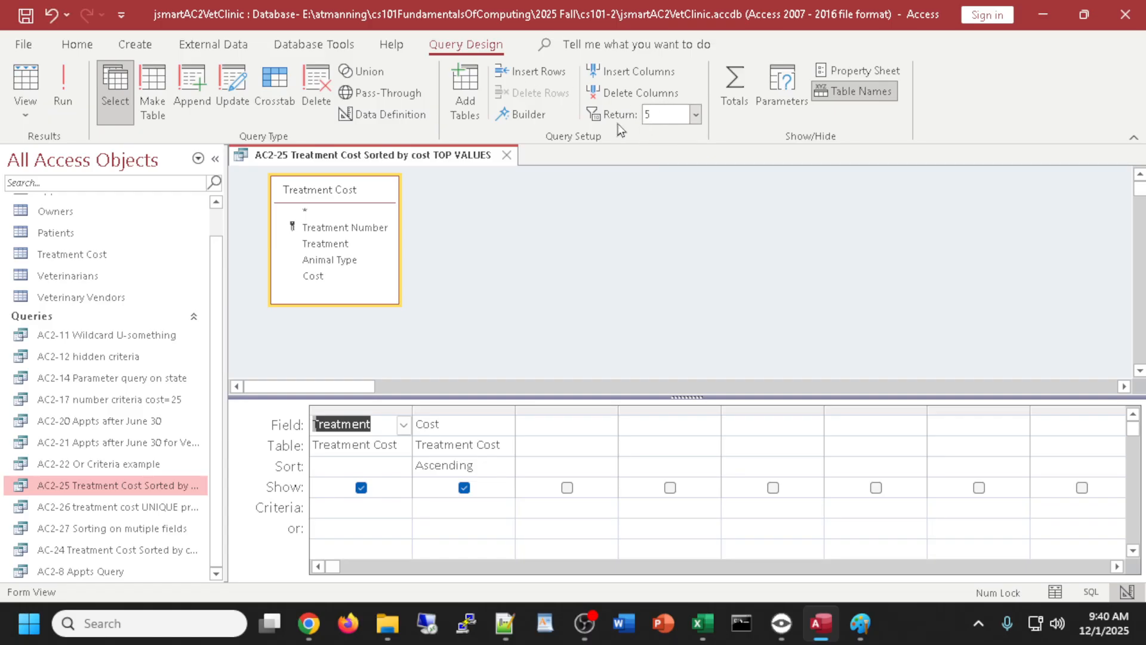
click(25, 84)
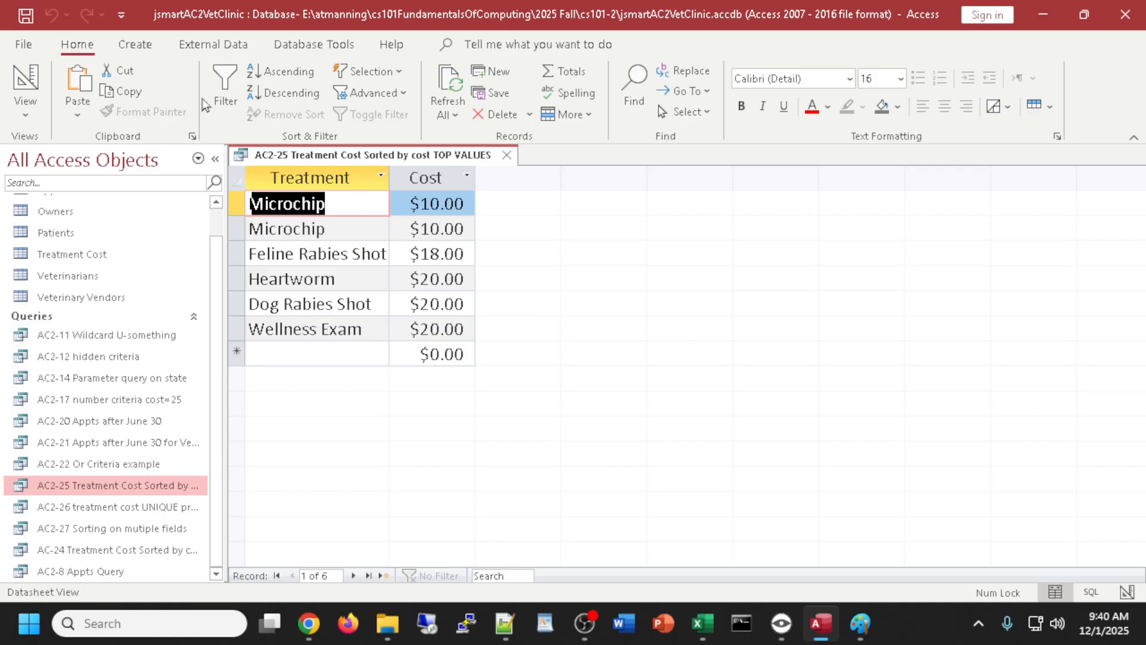
click(23, 84)
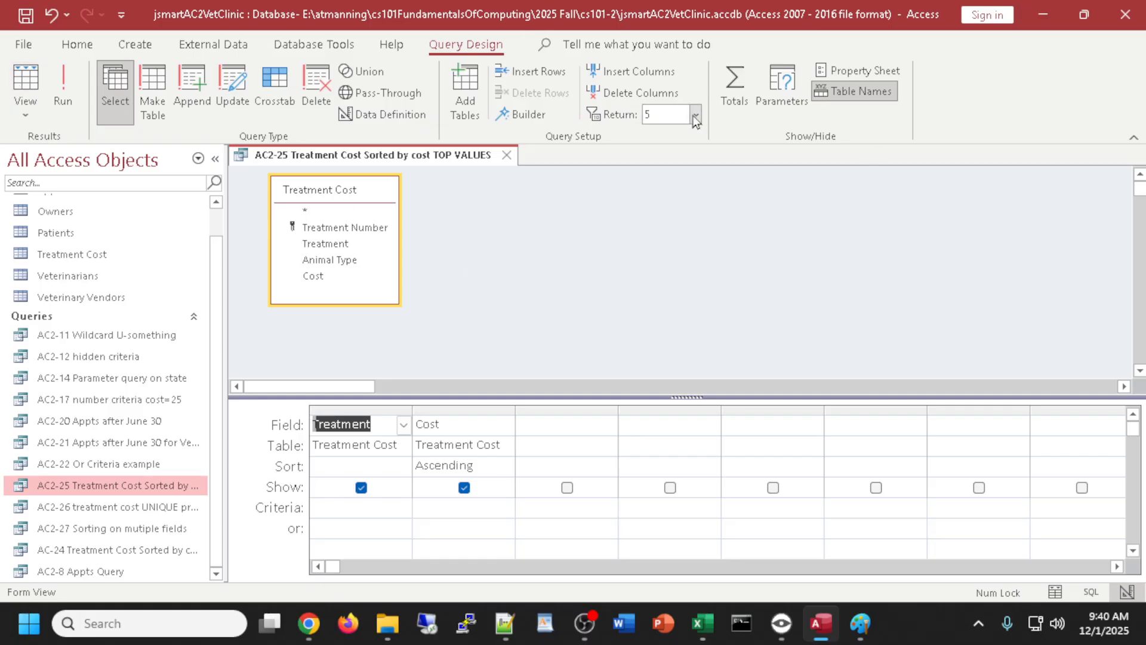
click(20, 113)
click(37, 184)
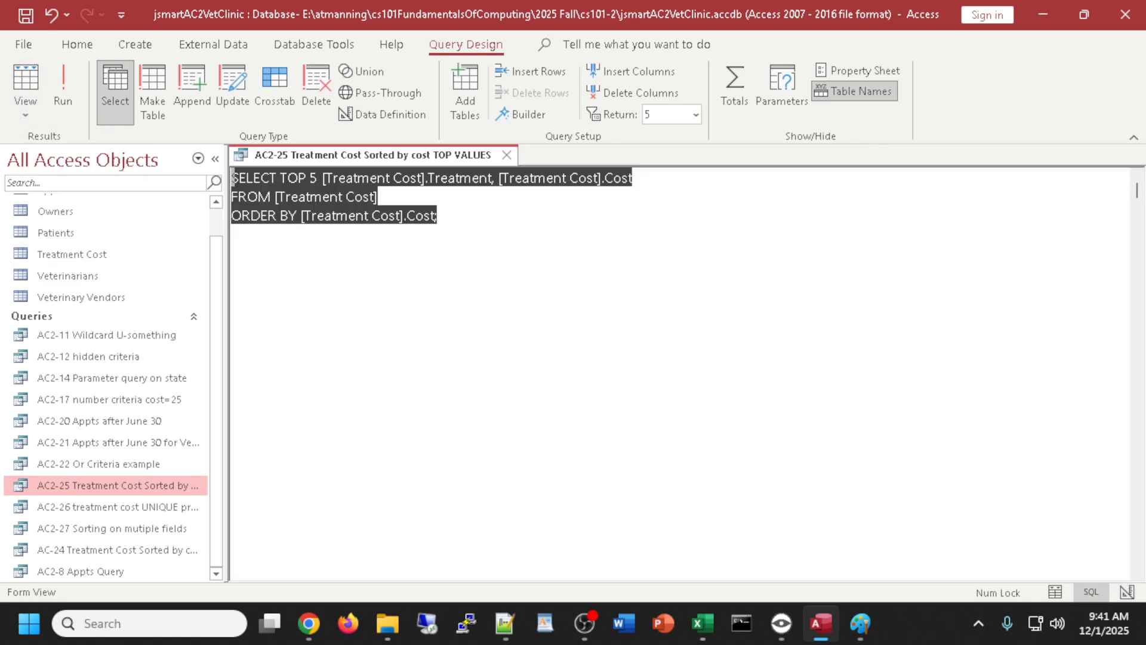
click(382, 262)
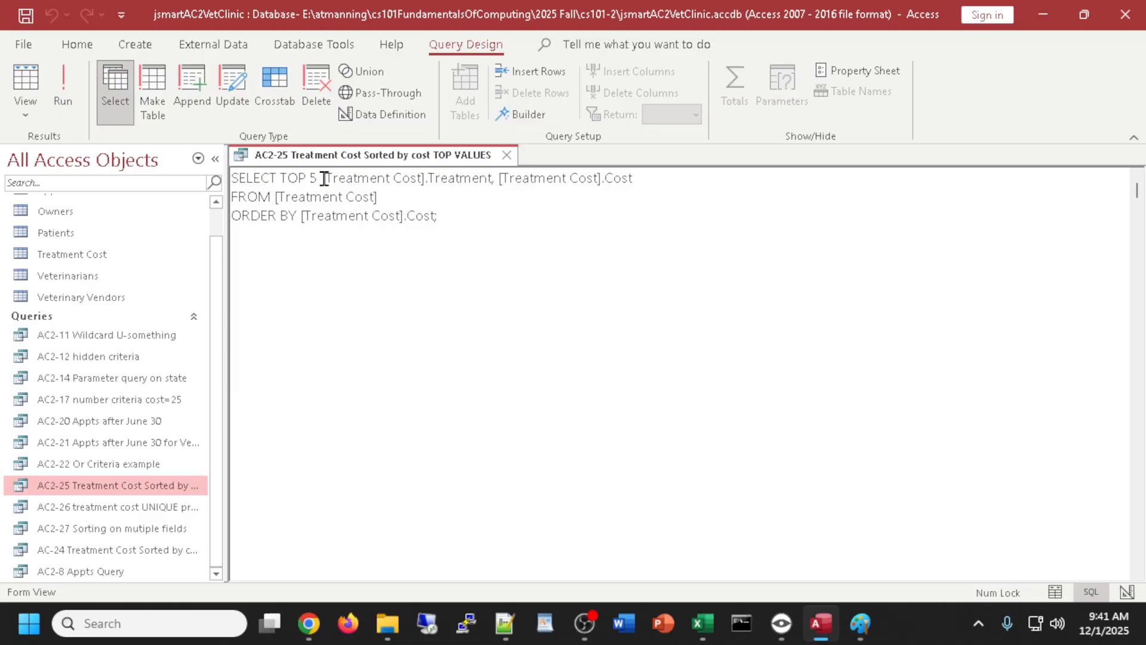
drag(323, 177, 280, 181)
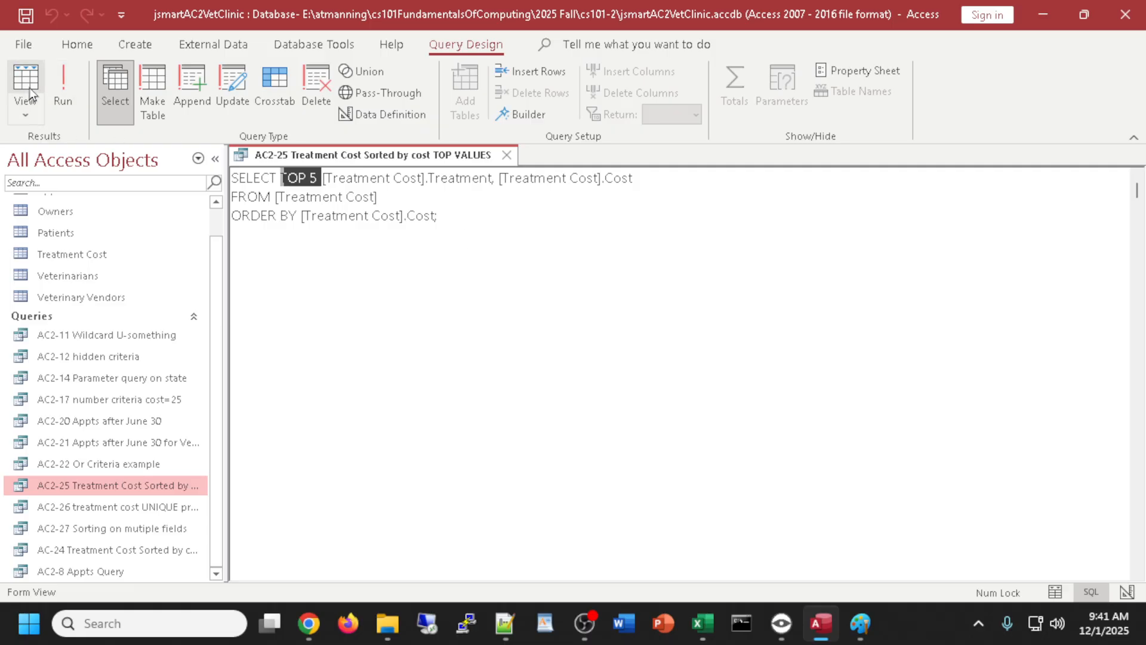
click(26, 110)
click(72, 237)
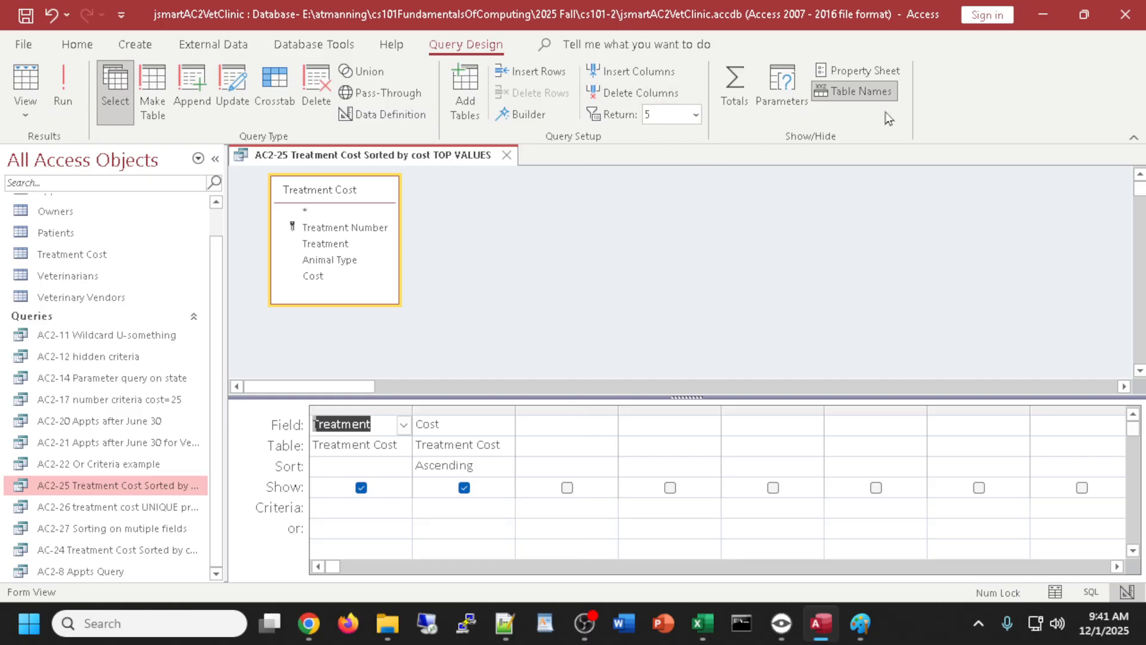
- Set AC2-25's Top Values property to 4 and view the six resulting treatments
click(767, 236)
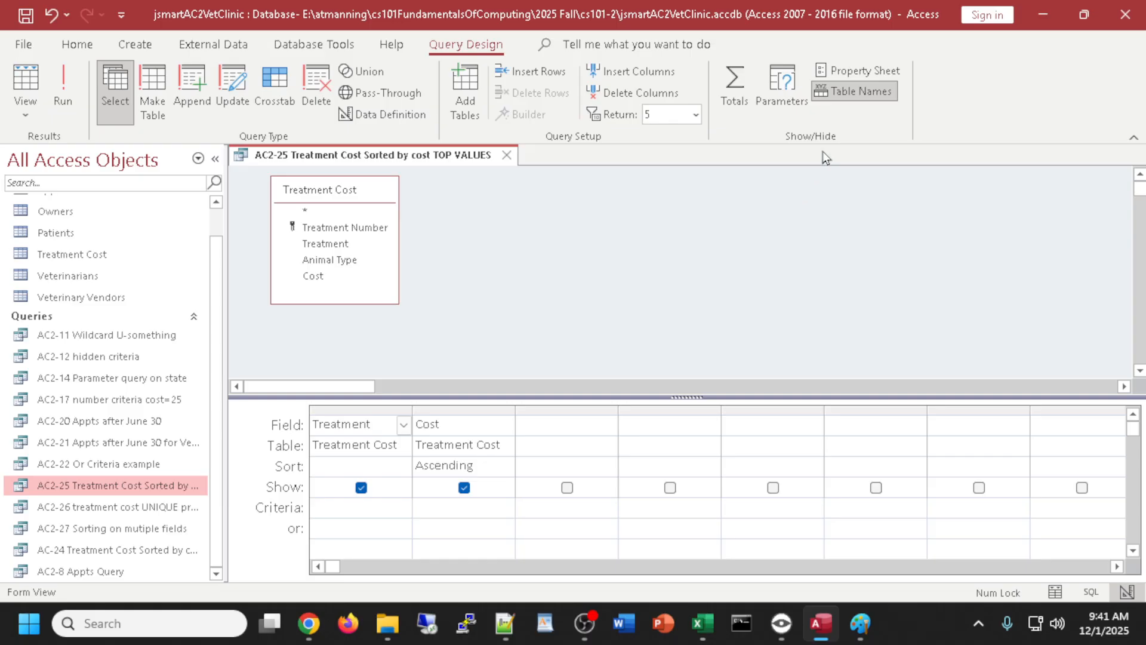
click(850, 69)
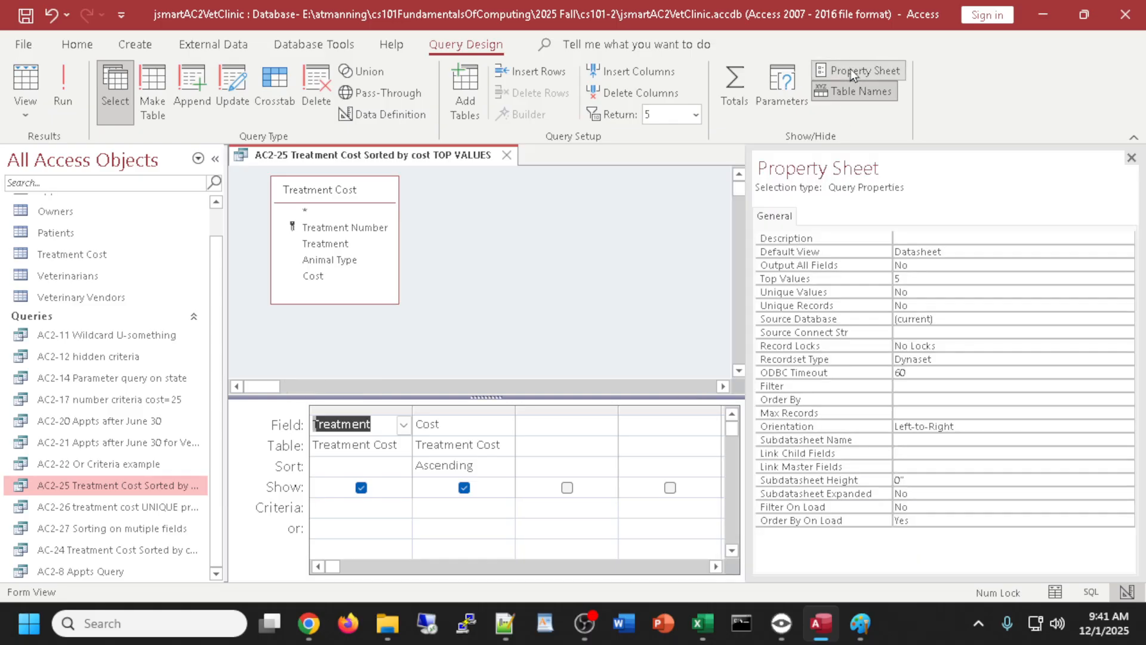
click(903, 279)
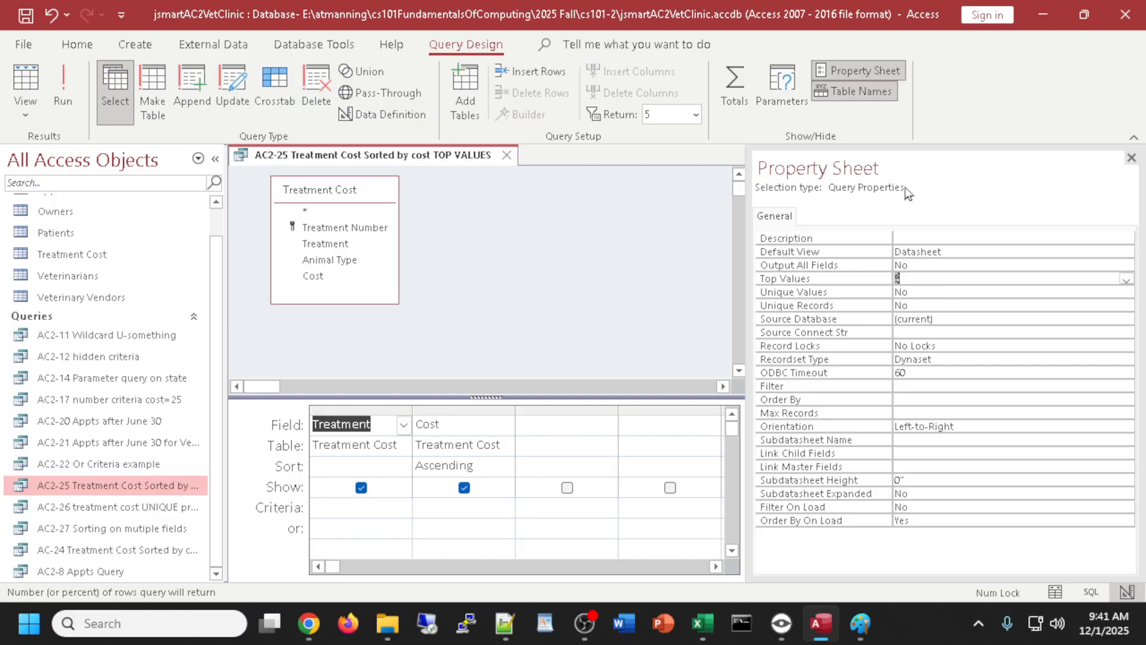
click(850, 70)
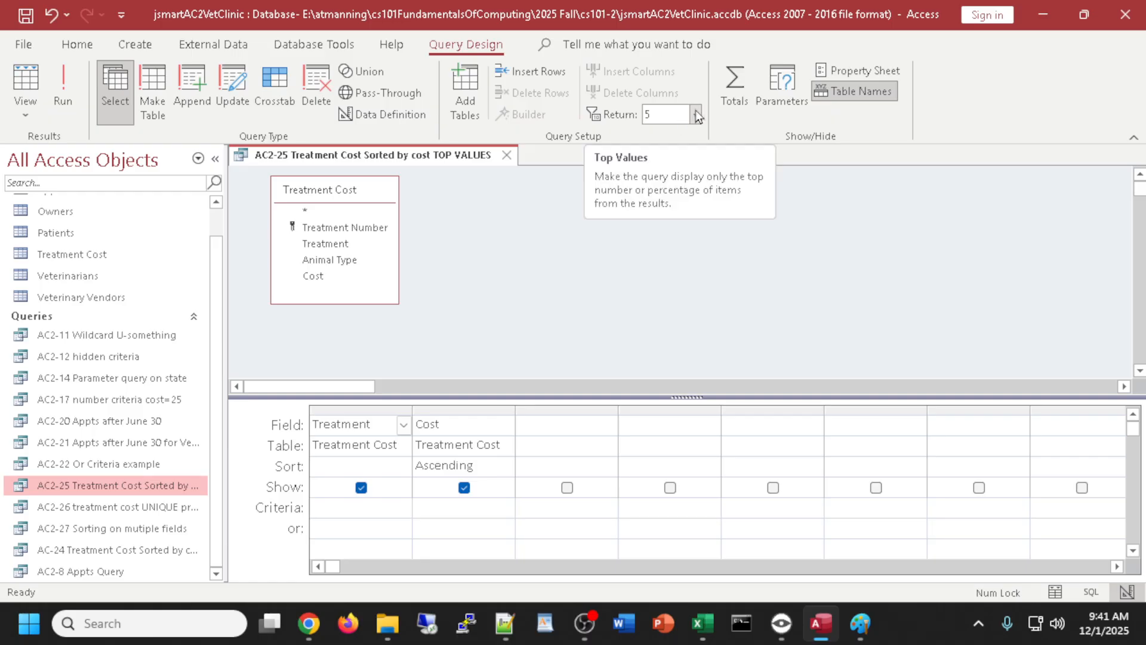
click(857, 76)
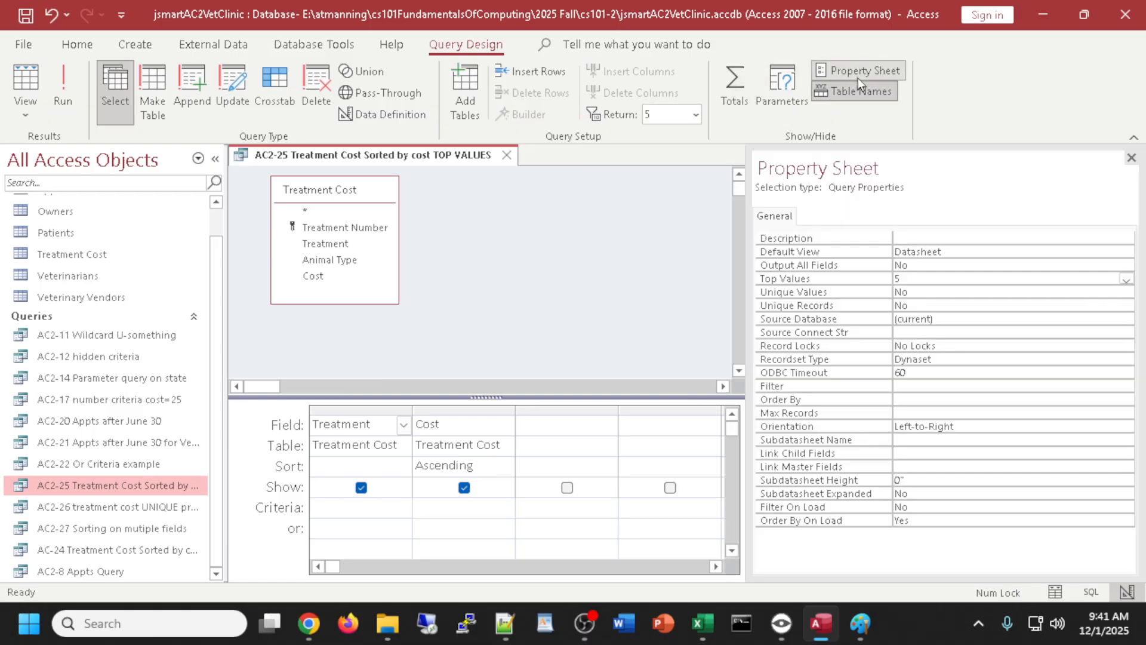
click(910, 280)
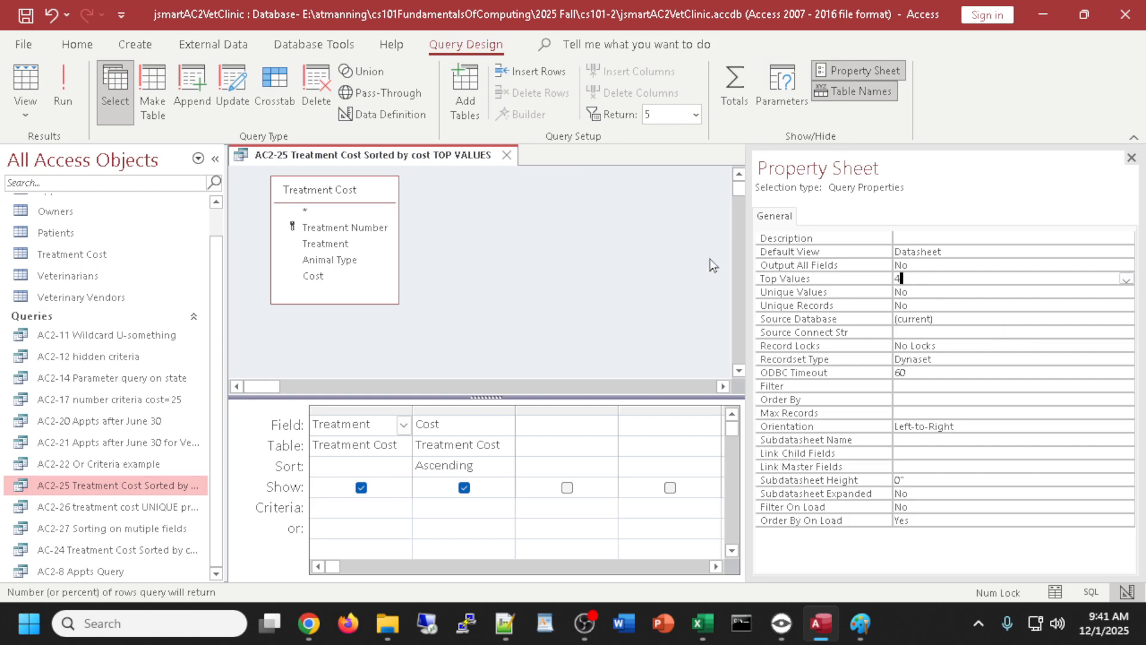
click(21, 81)
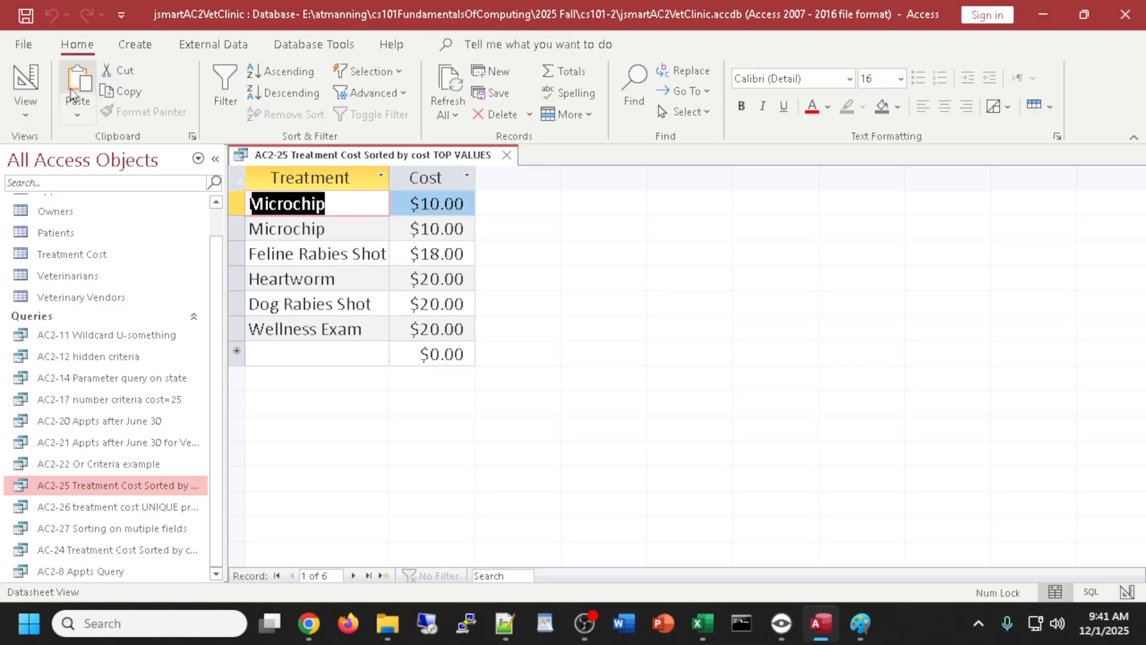
- Set the query's Top Values limit to 2 and view the two Microchip rows
click(21, 81)
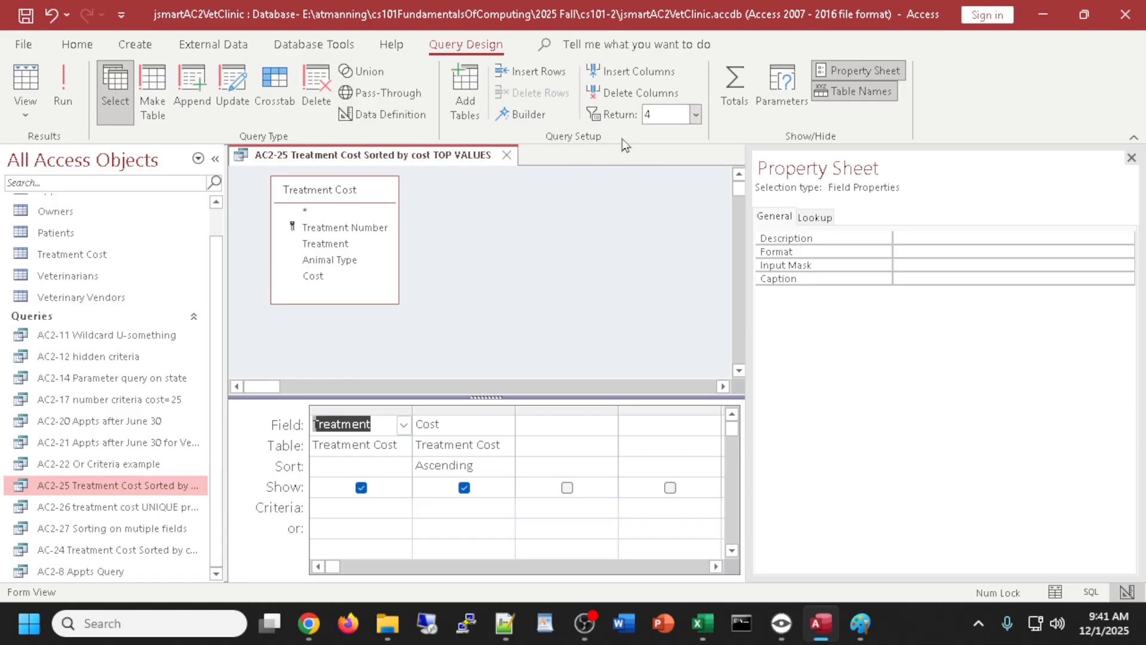
click(22, 81)
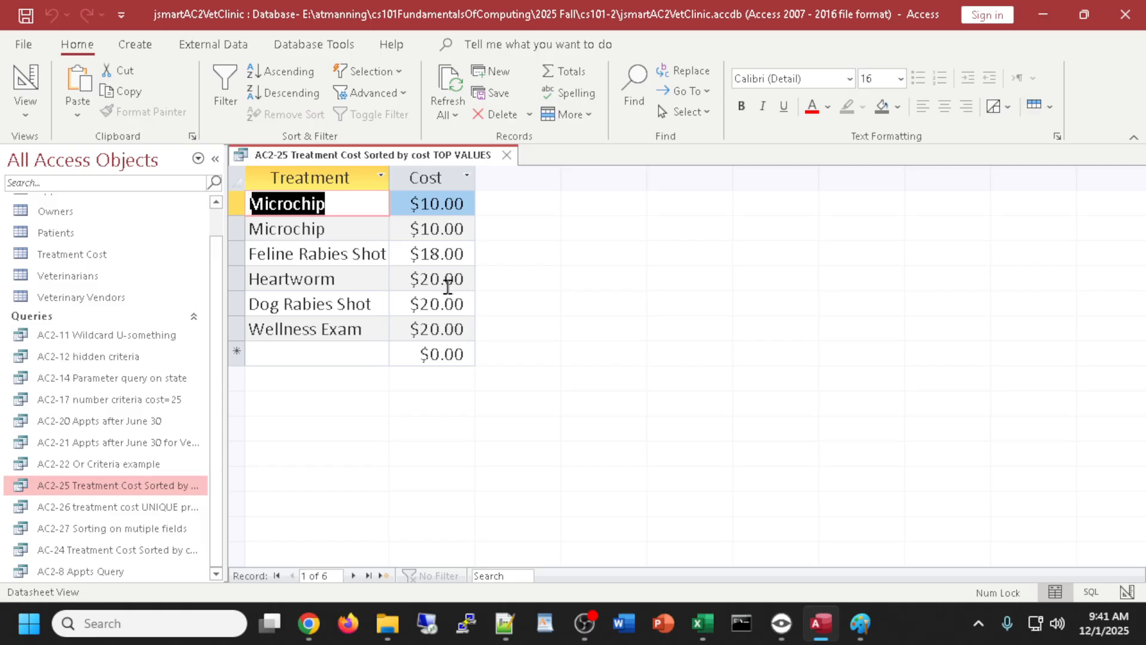
click(26, 81)
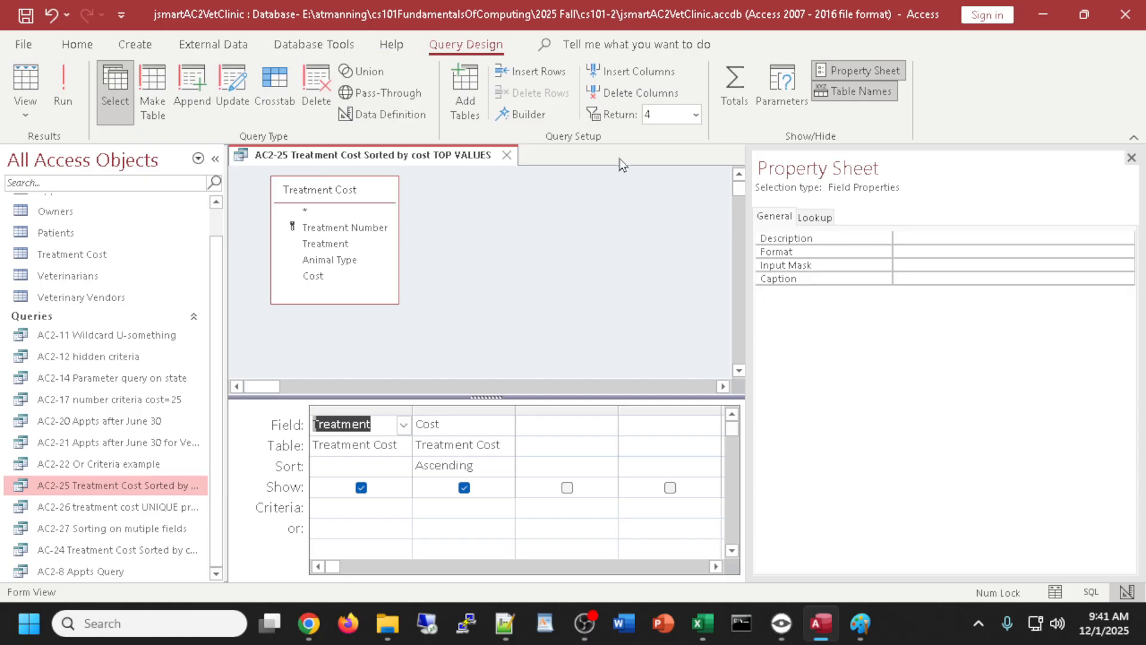
click(655, 111)
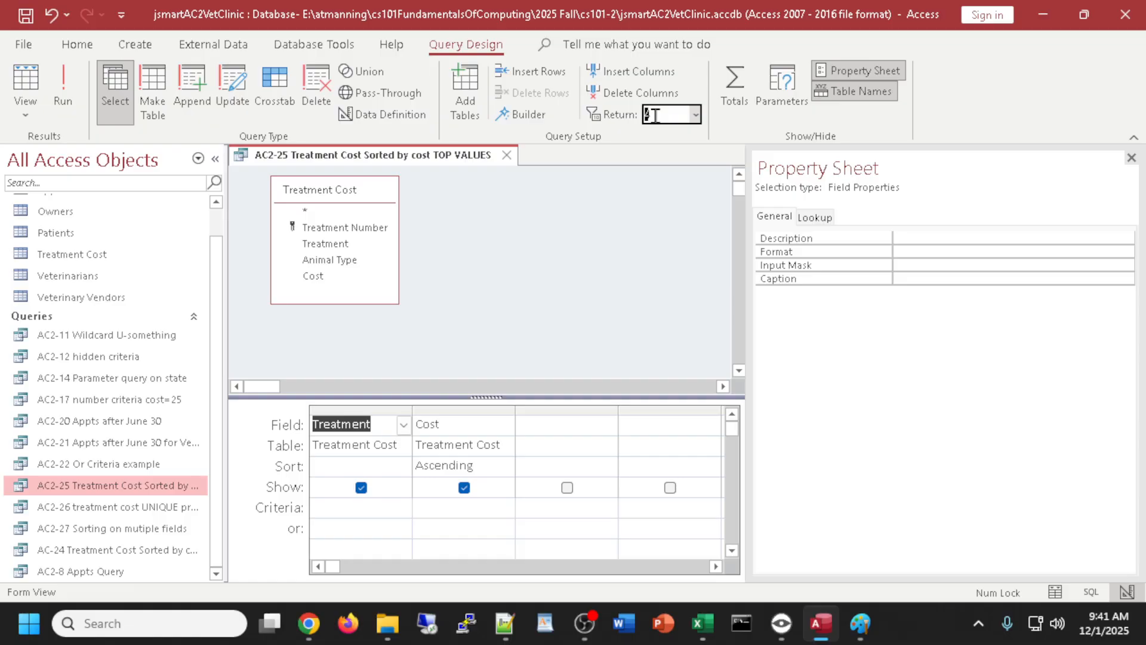
text(24)
click(30, 87)
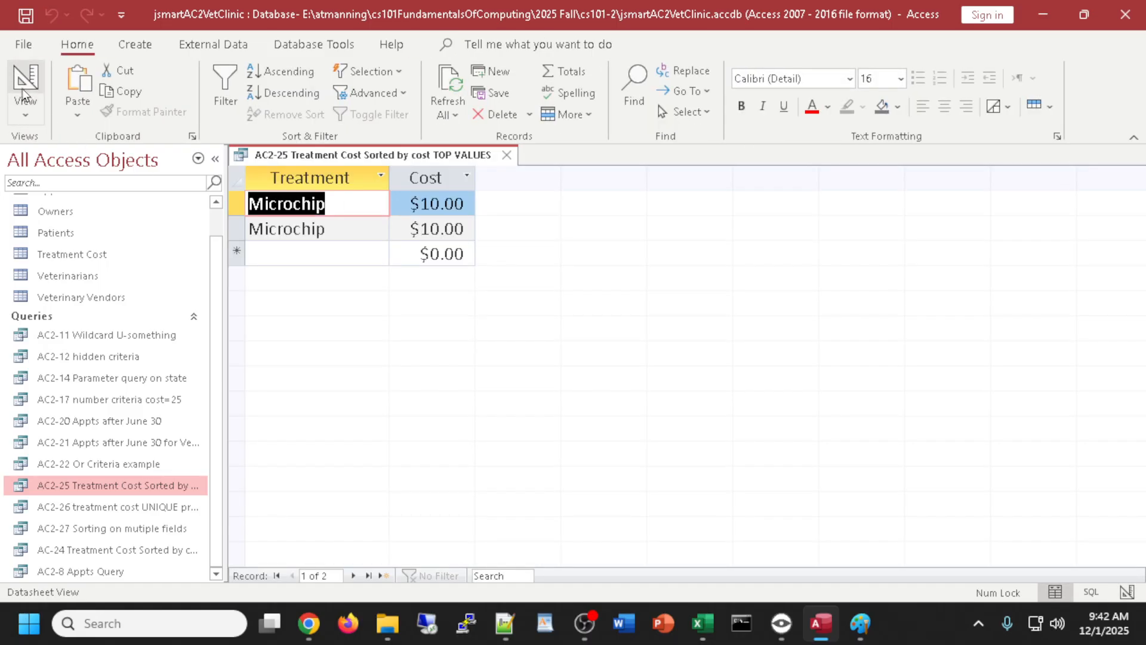
- Close the TOP VALUES query and maximize the VitalSource textbook window
click(25, 84)
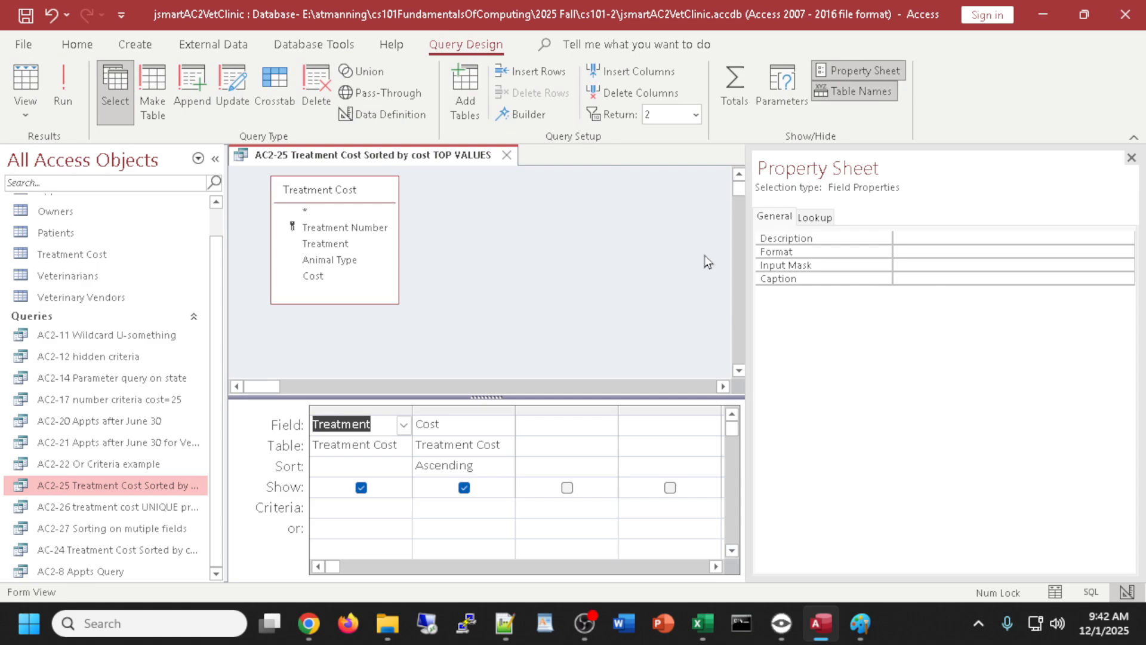
click(506, 154)
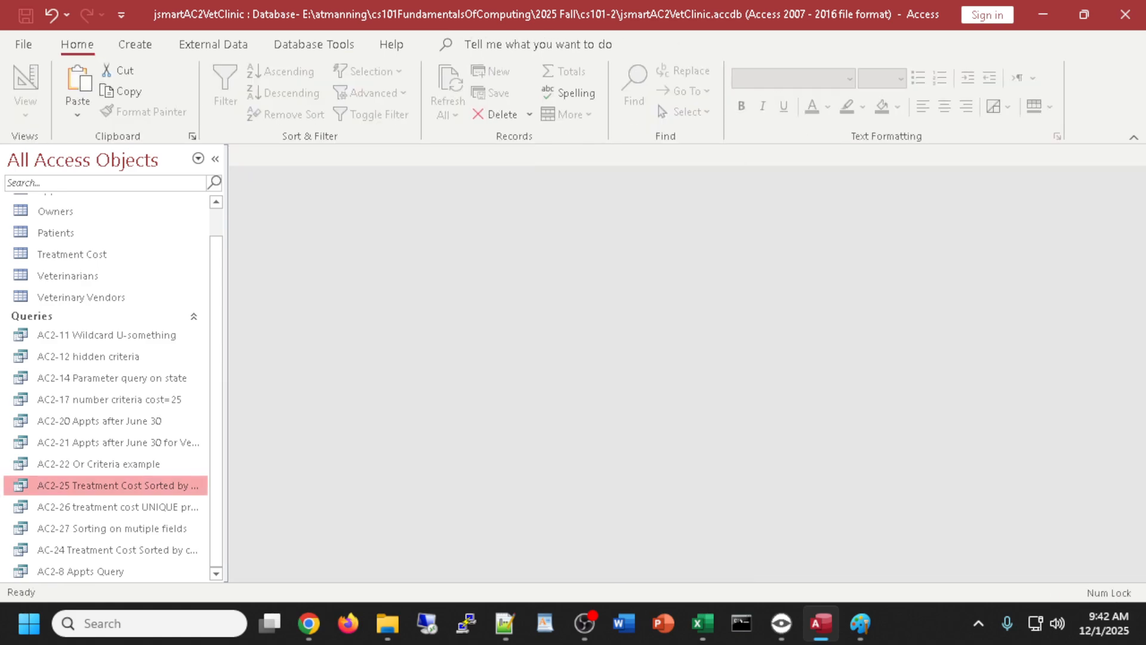
key(alt+Tab)
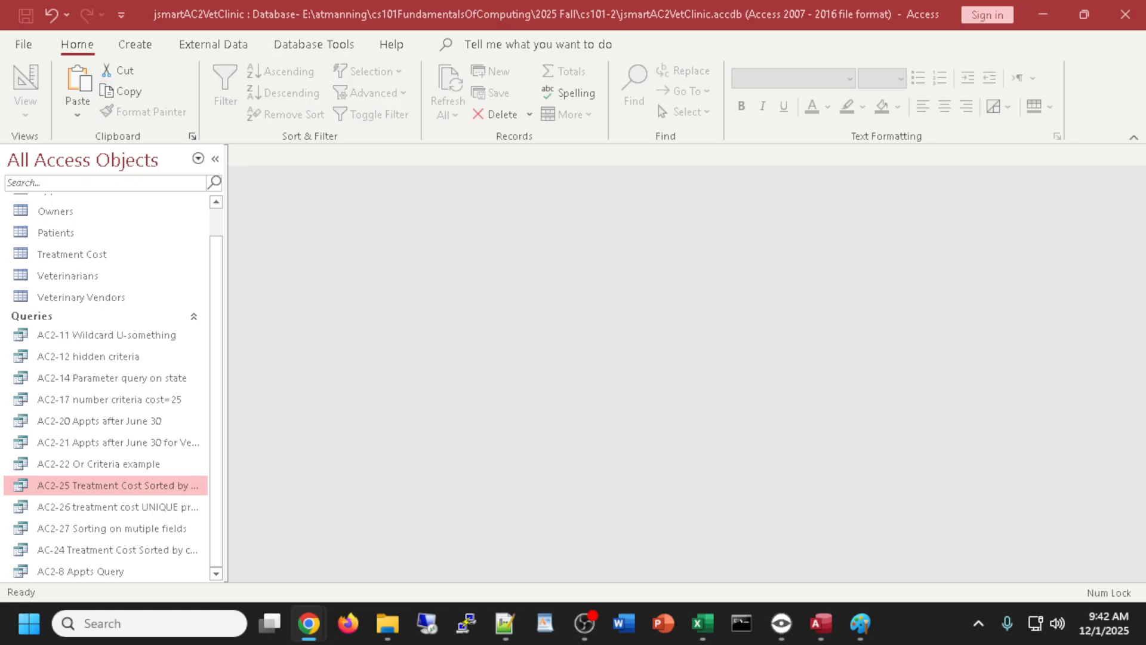
drag(1145, 149, 635, 3)
- Review the textbook's Appointments and Treatment Cost tables, then move the book window off screen
drag(638, 48, 636, 4)
scroll(593, 343, up, 6)
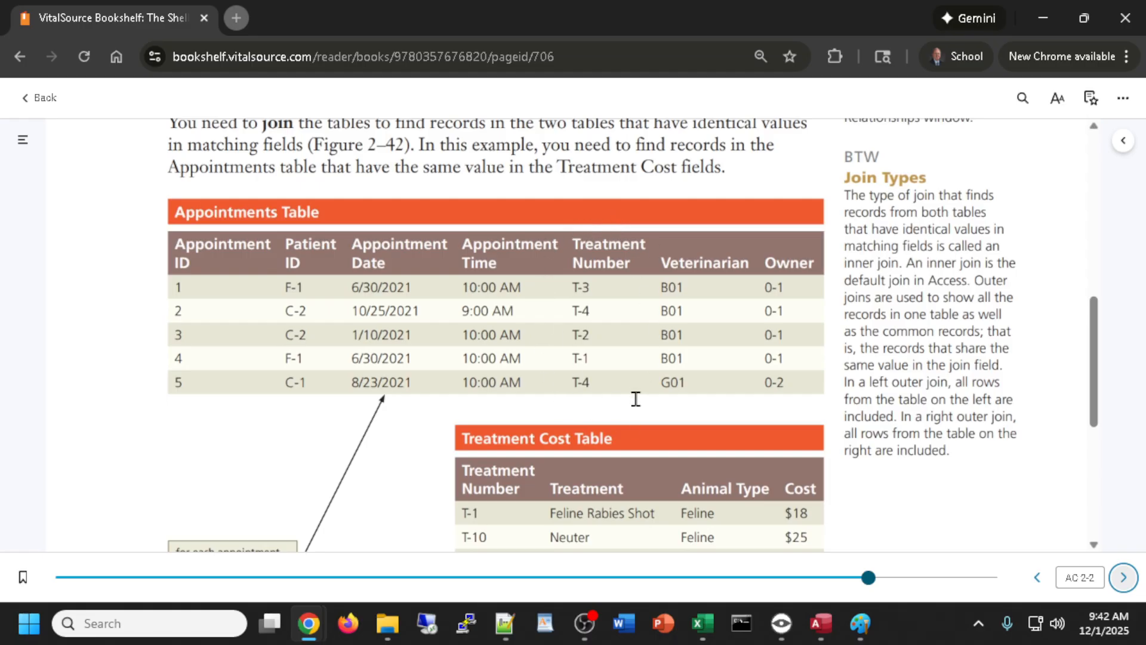
scroll(635, 399, down, 3)
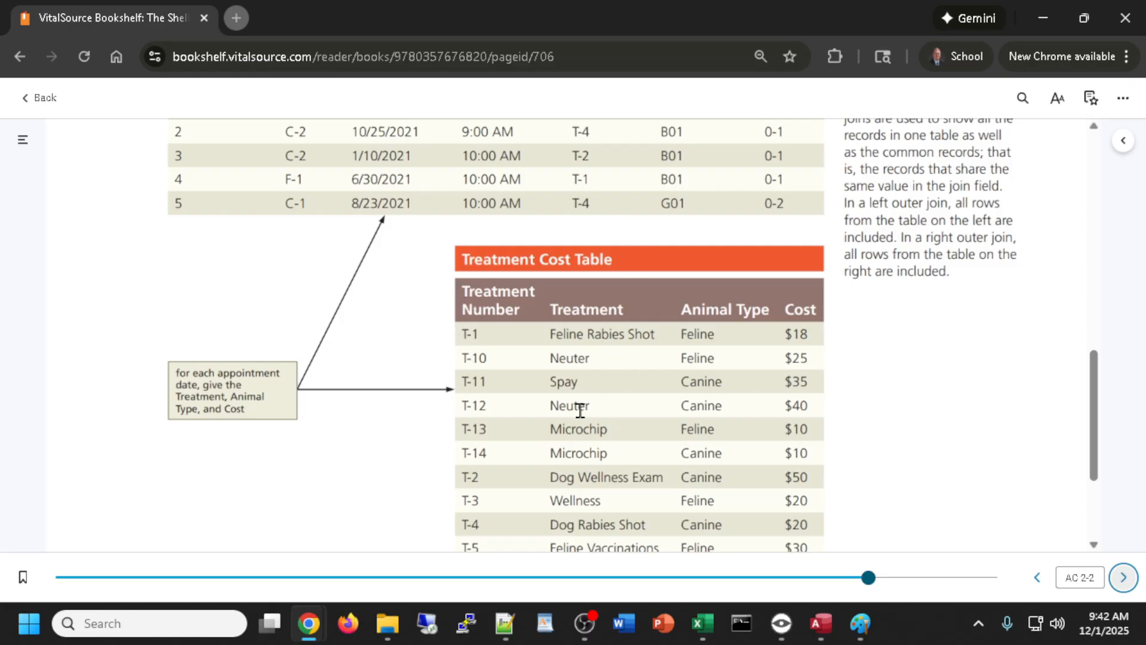
scroll(599, 392, down, 1)
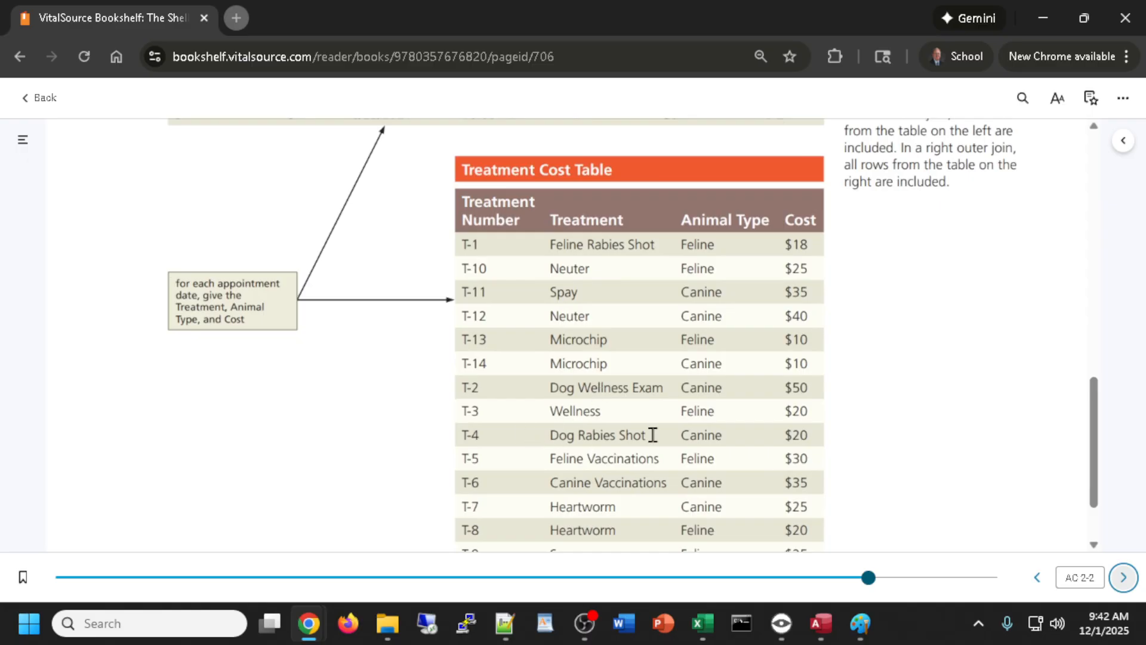
scroll(655, 435, up, 3)
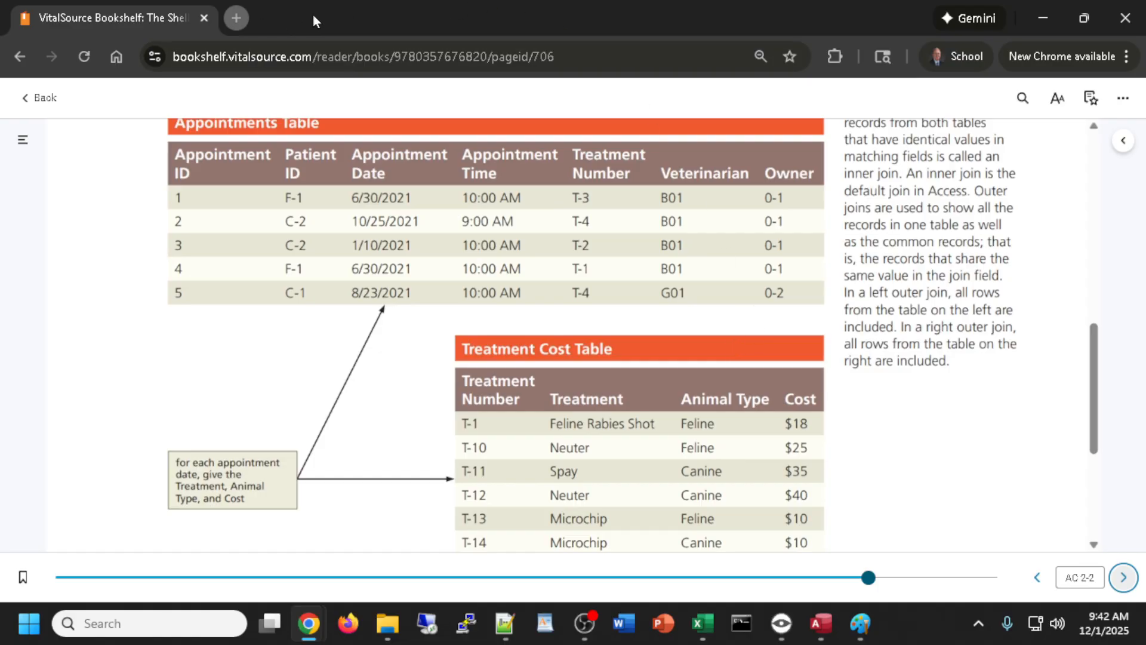
drag(312, 14, 1145, 155)
drag(1145, 156, 1145, 155)
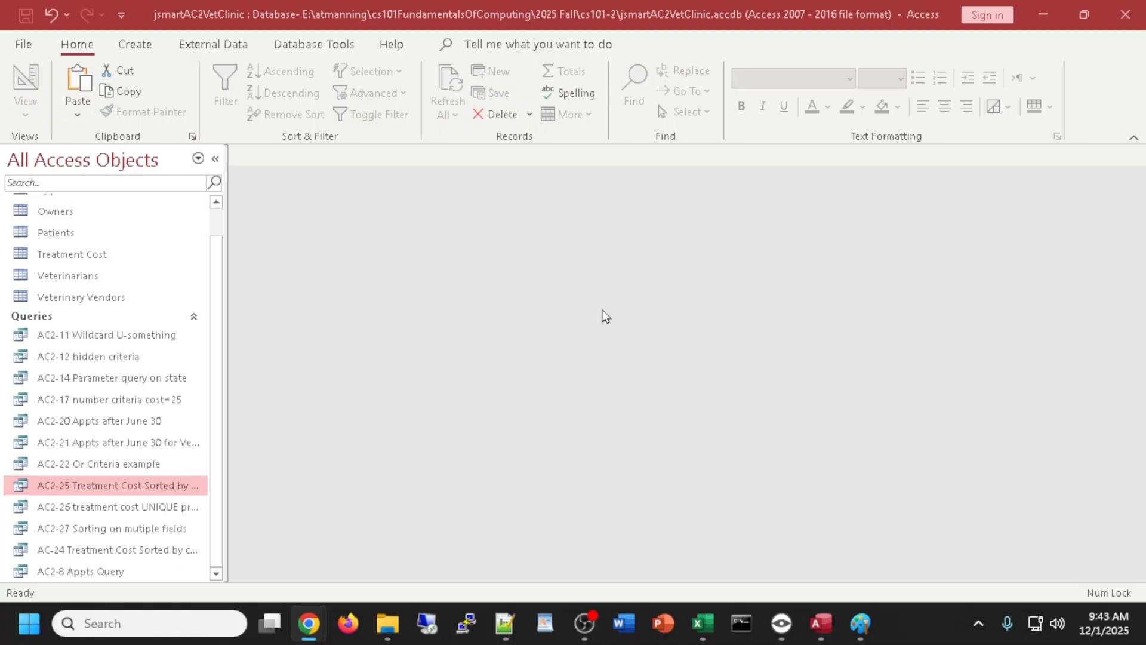
- Start a new design query containing the Appointments and Treatment Cost tables
click(127, 43)
click(130, 44)
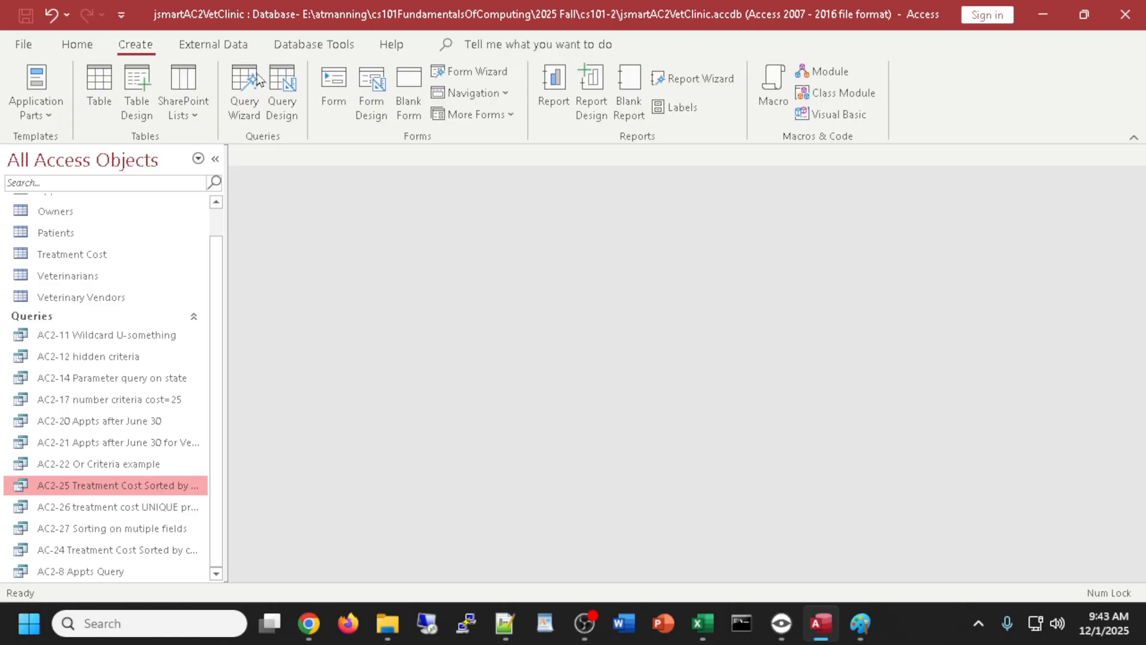
click(281, 83)
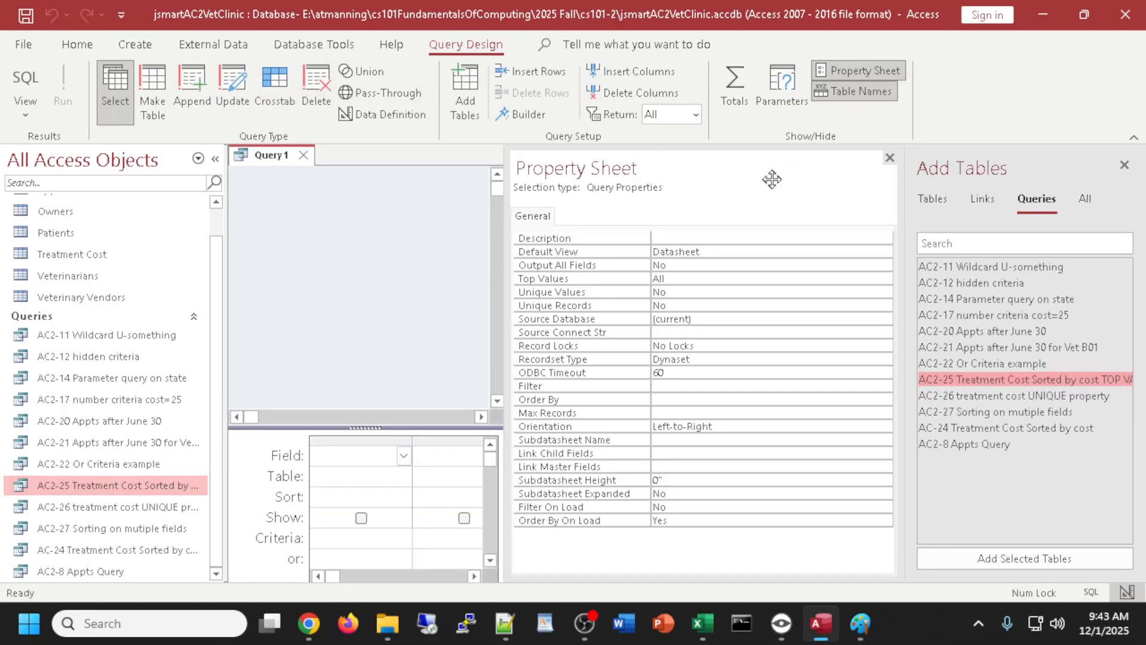
click(935, 200)
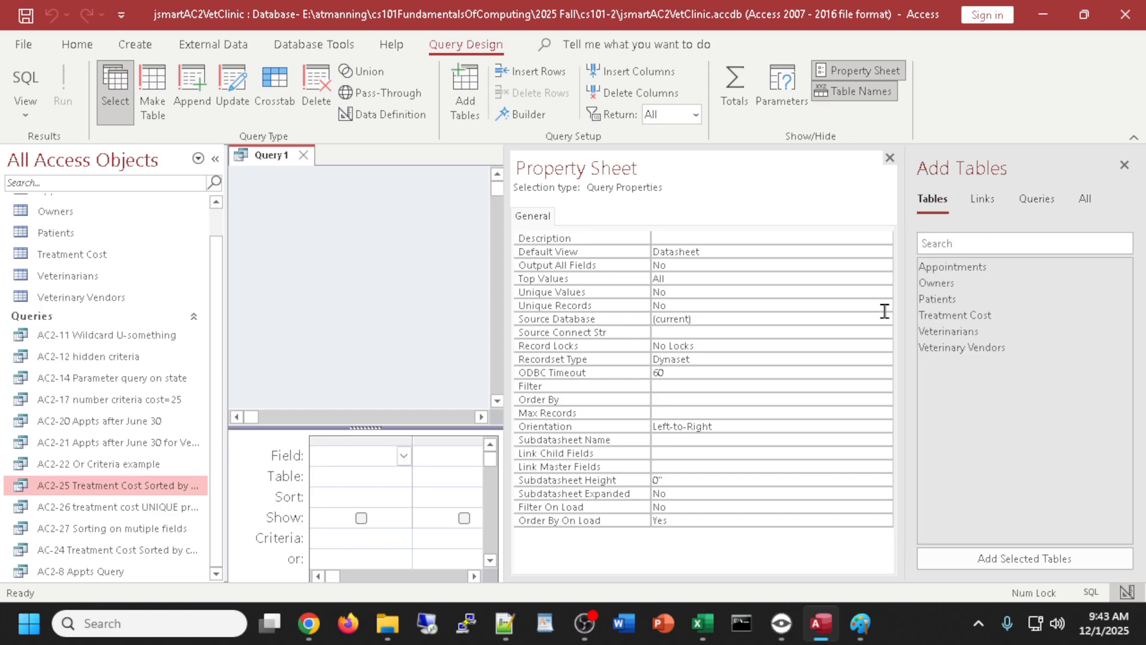
double_click(930, 268)
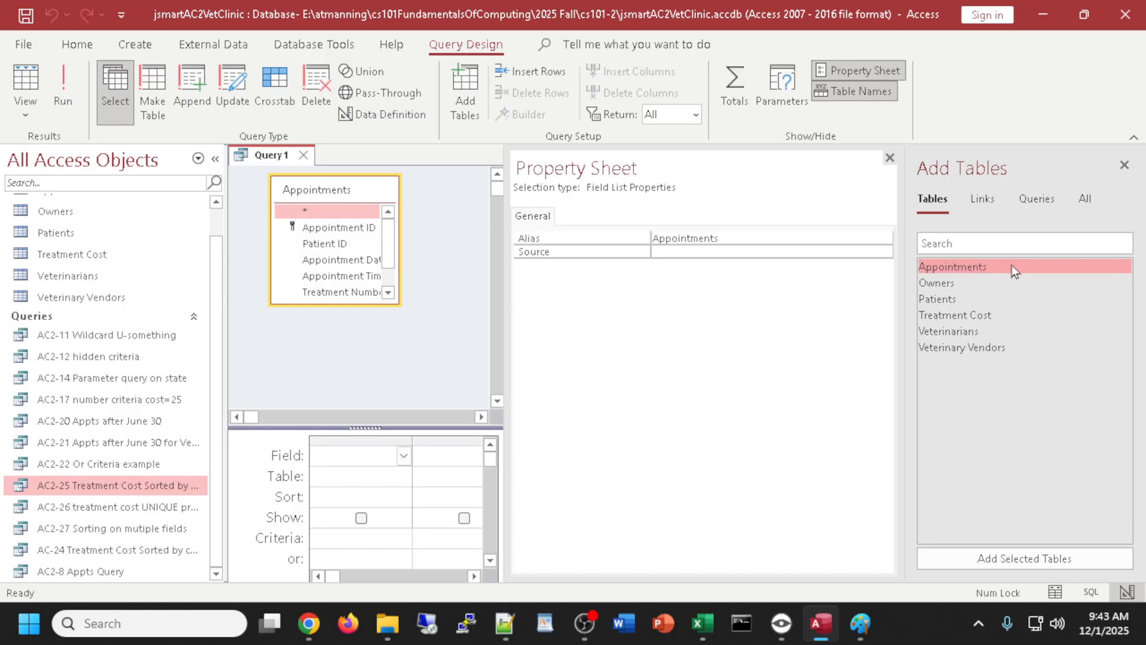
double_click(966, 314)
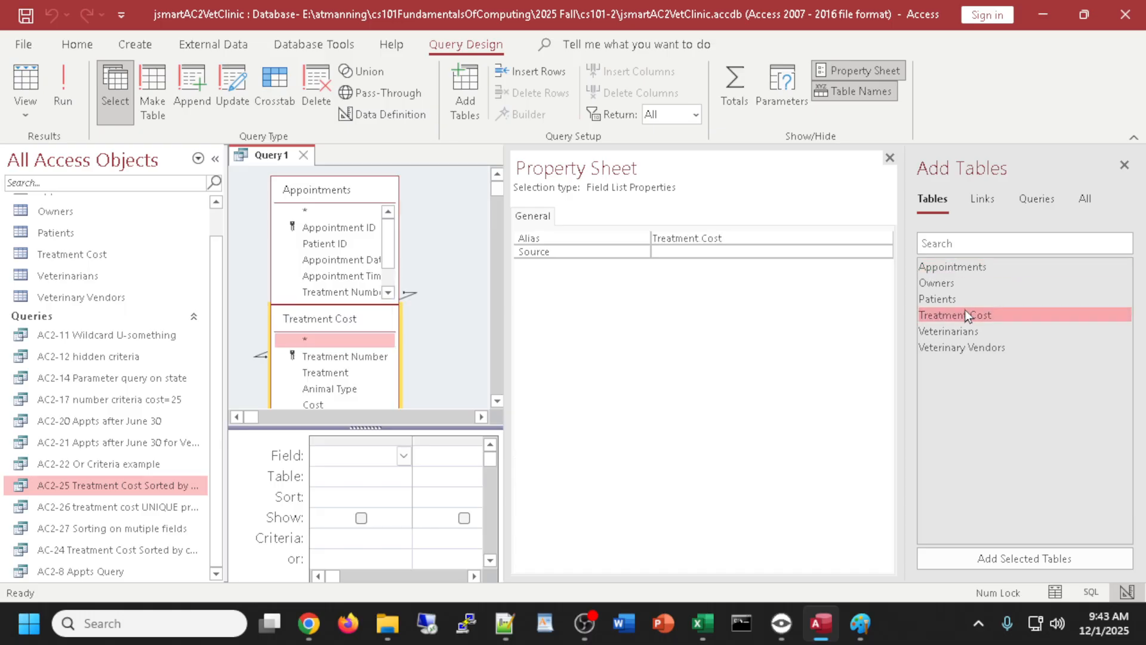
- Rearrange and resize the two field lists so the Treatment Number join is clear
click(889, 157)
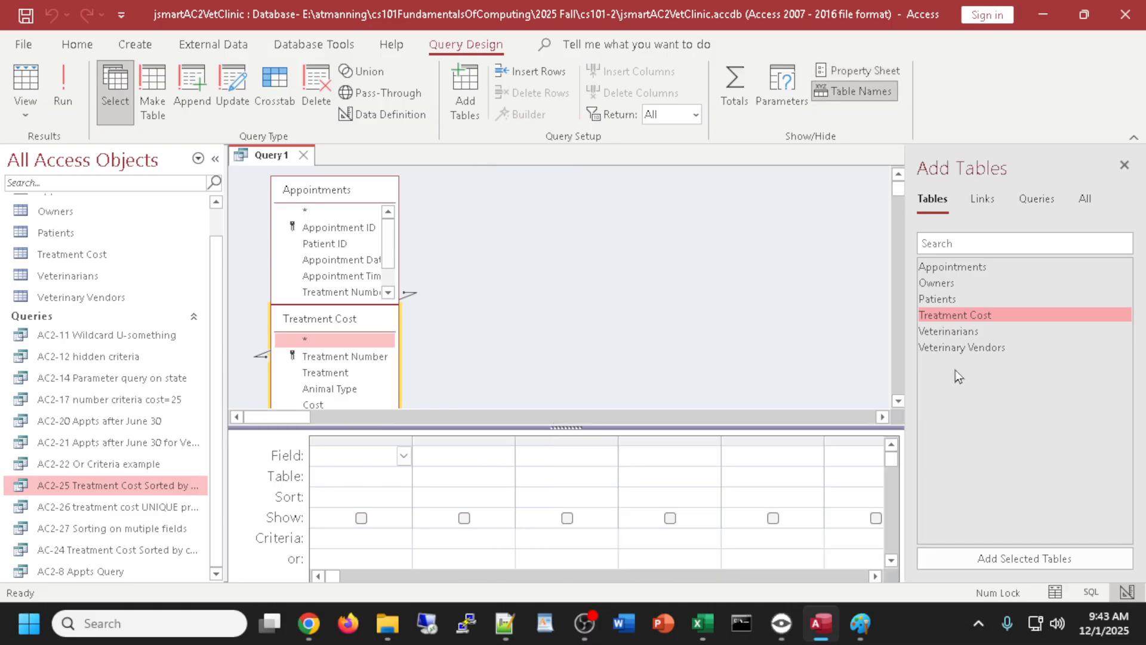
click(365, 357)
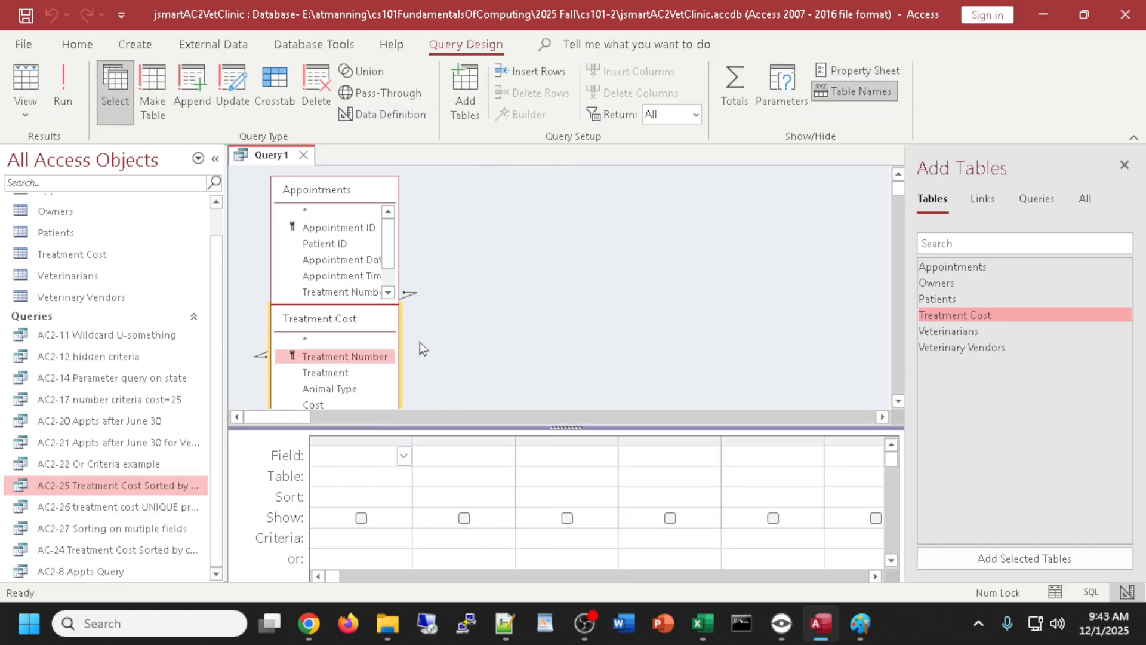
drag(368, 323, 581, 241)
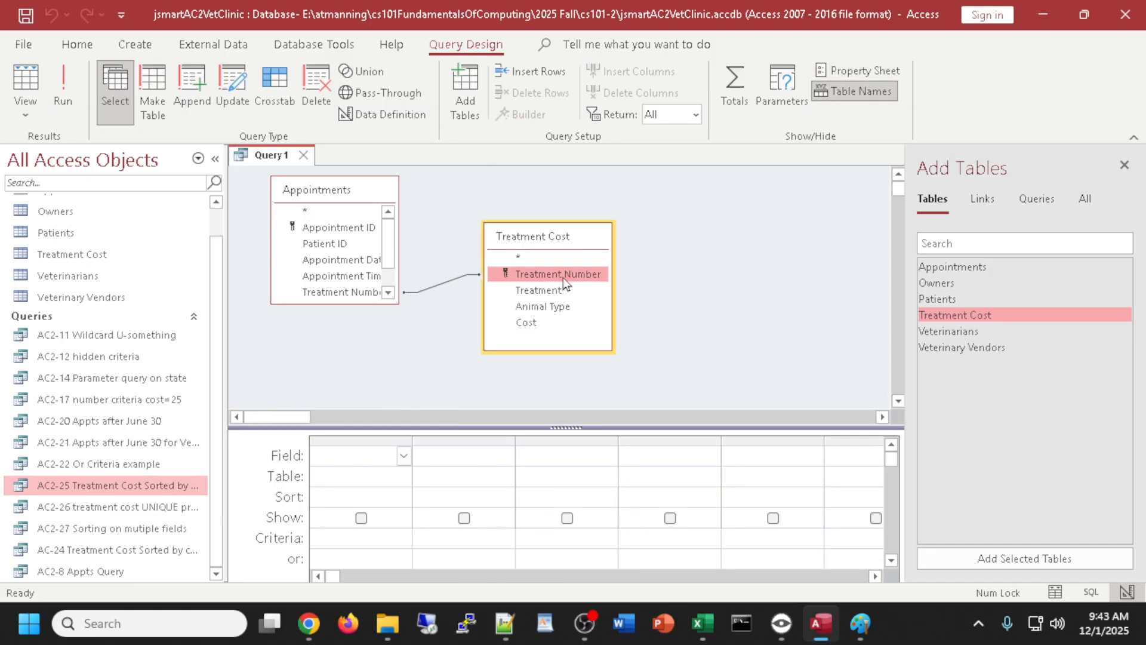
click(336, 197)
drag(336, 198, 333, 245)
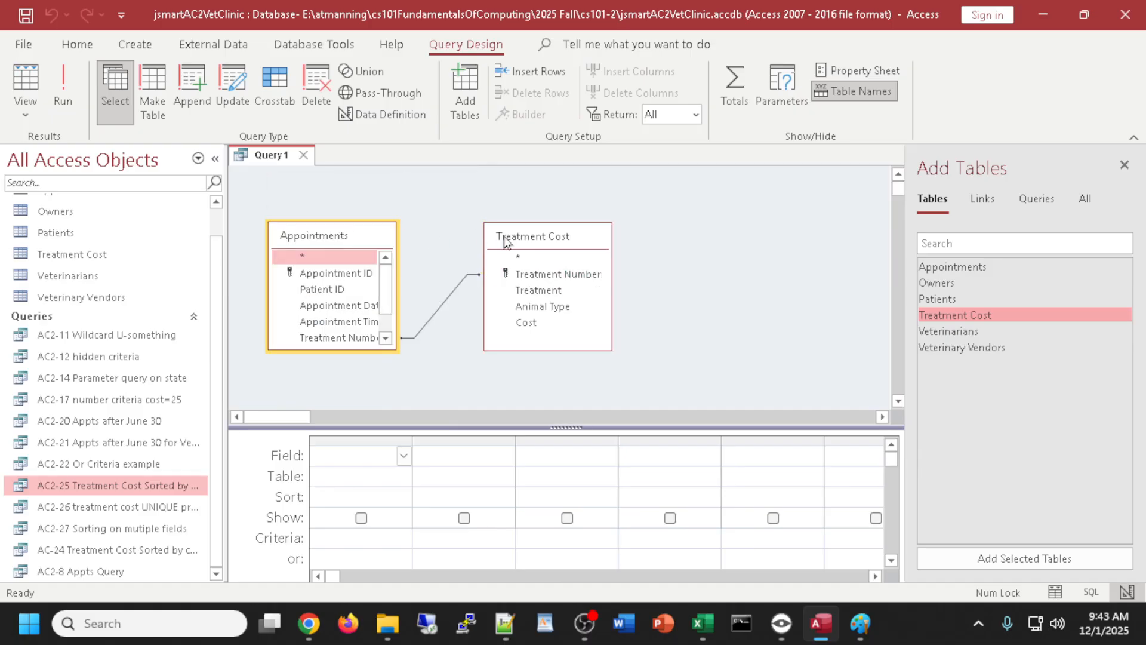
drag(503, 241, 499, 222)
drag(374, 234, 385, 209)
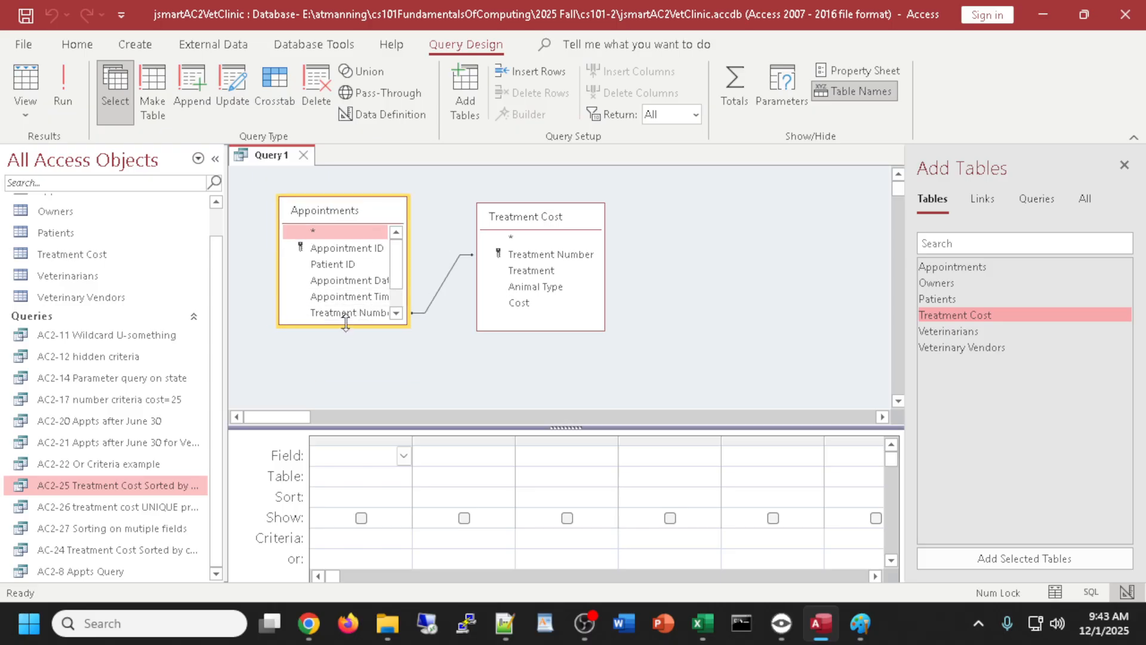
drag(345, 323, 353, 387)
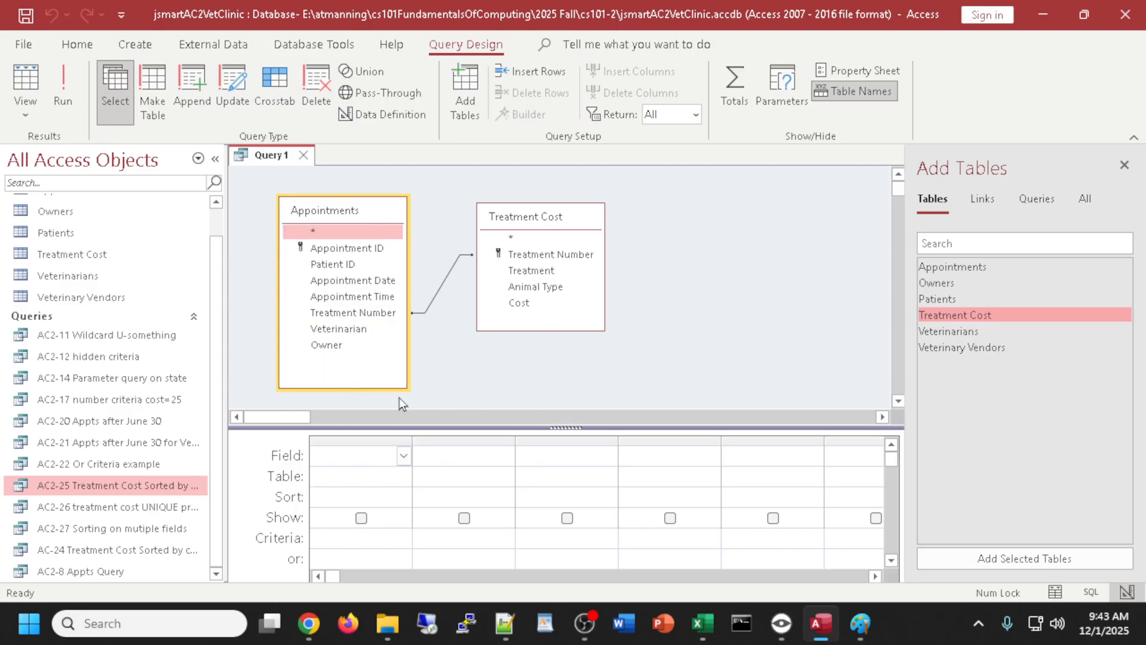
drag(369, 388, 378, 371)
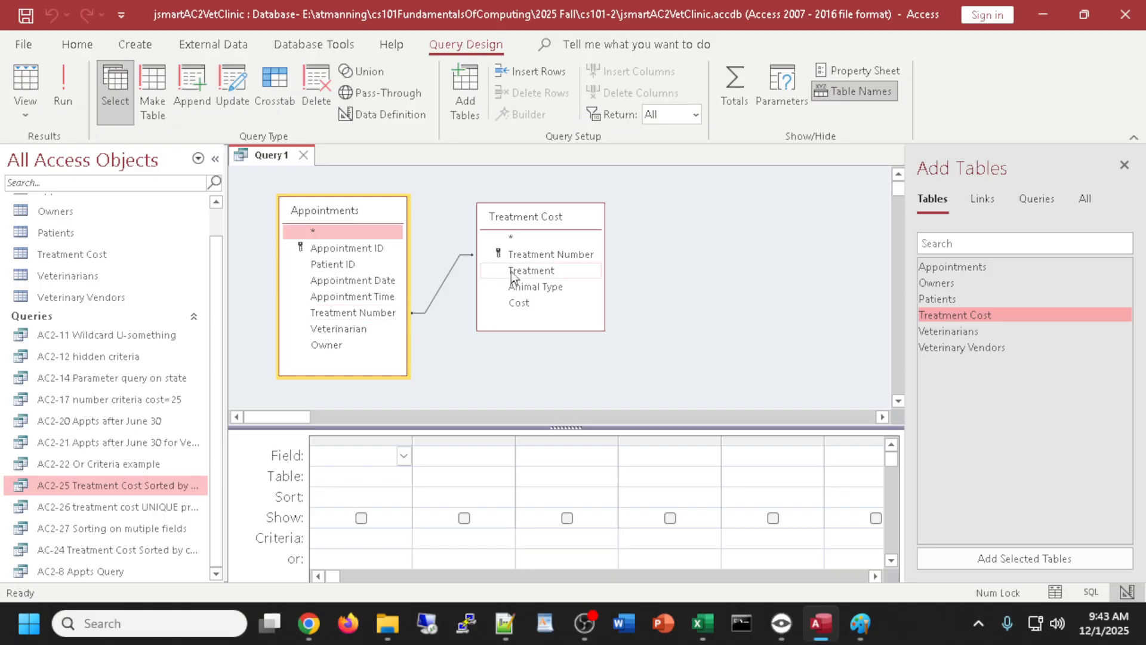
drag(528, 217, 528, 209)
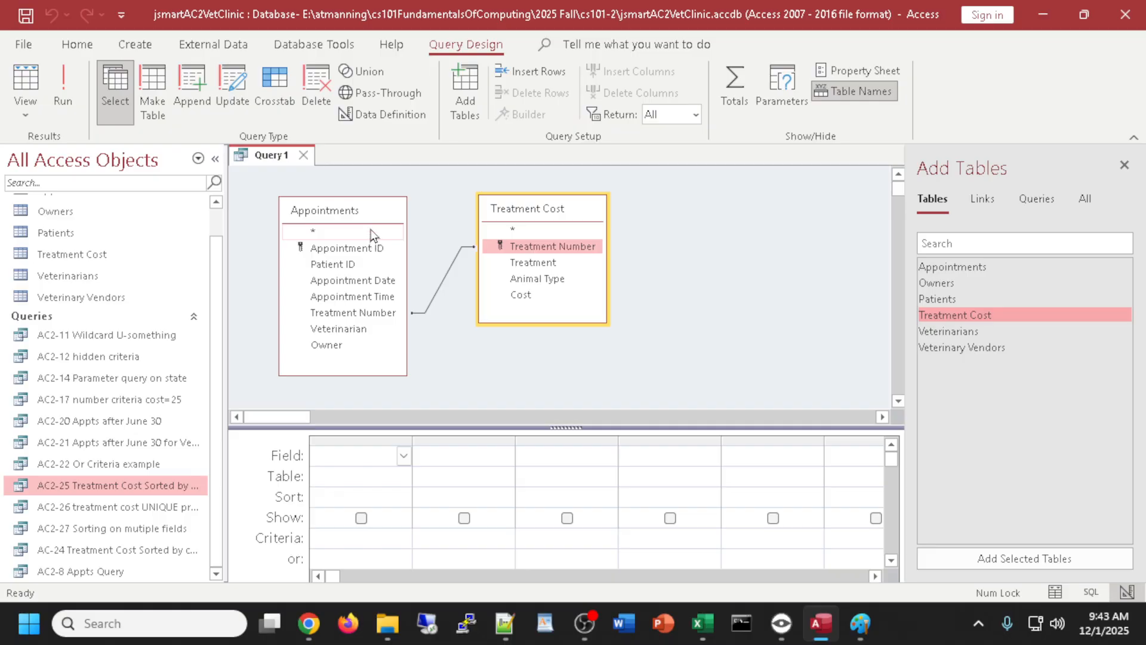
scroll(372, 229, down, 3)
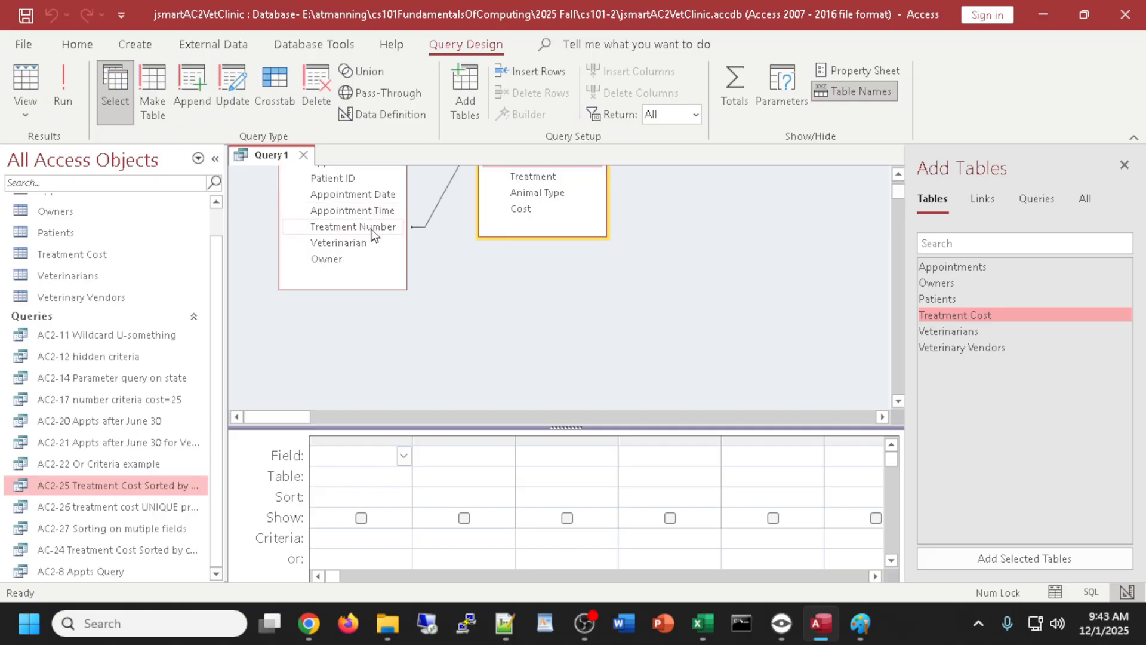
scroll(520, 357, up, 3)
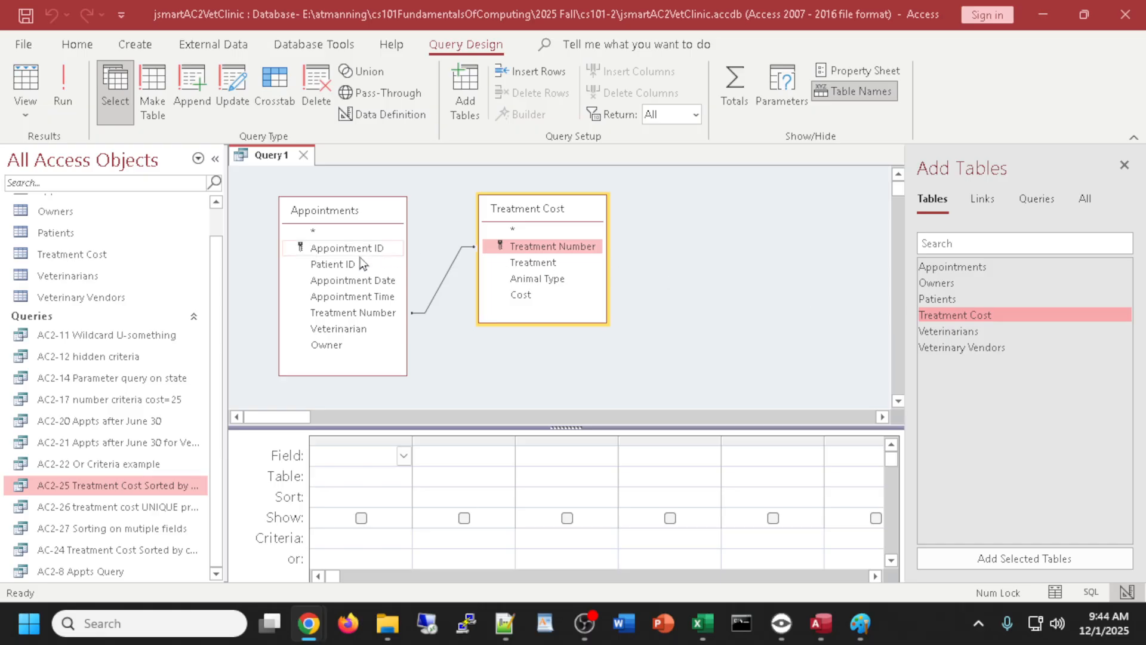
- Add Appointment Date, Treatment, Animal Type and Cost to the query grid
click(336, 286)
double_click(336, 286)
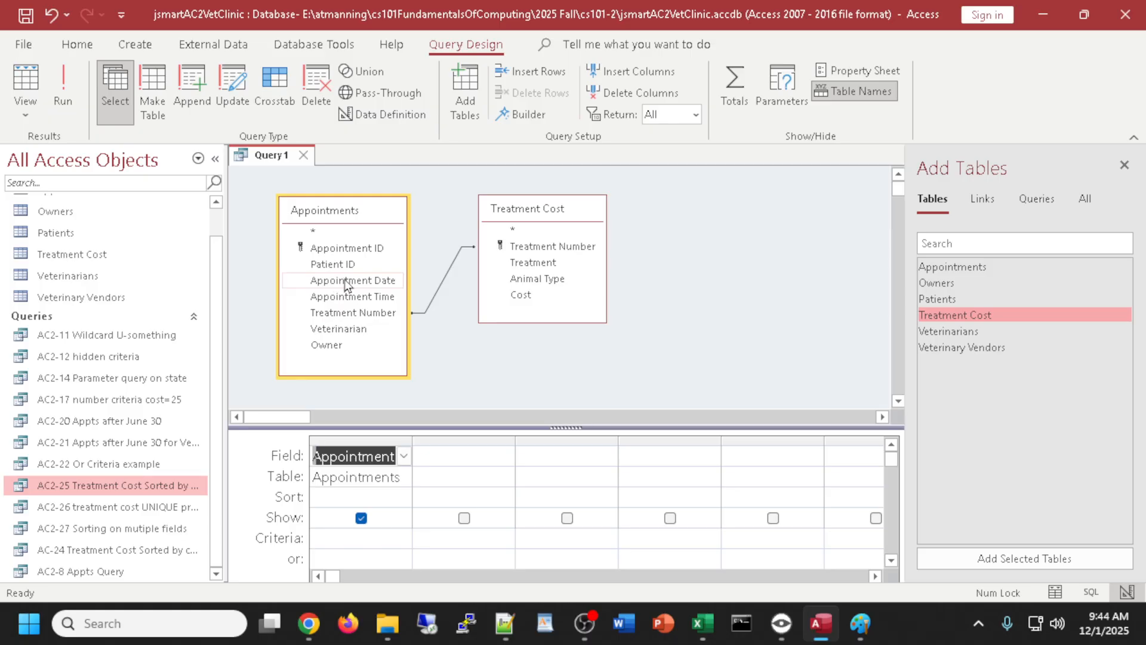
double_click(527, 266)
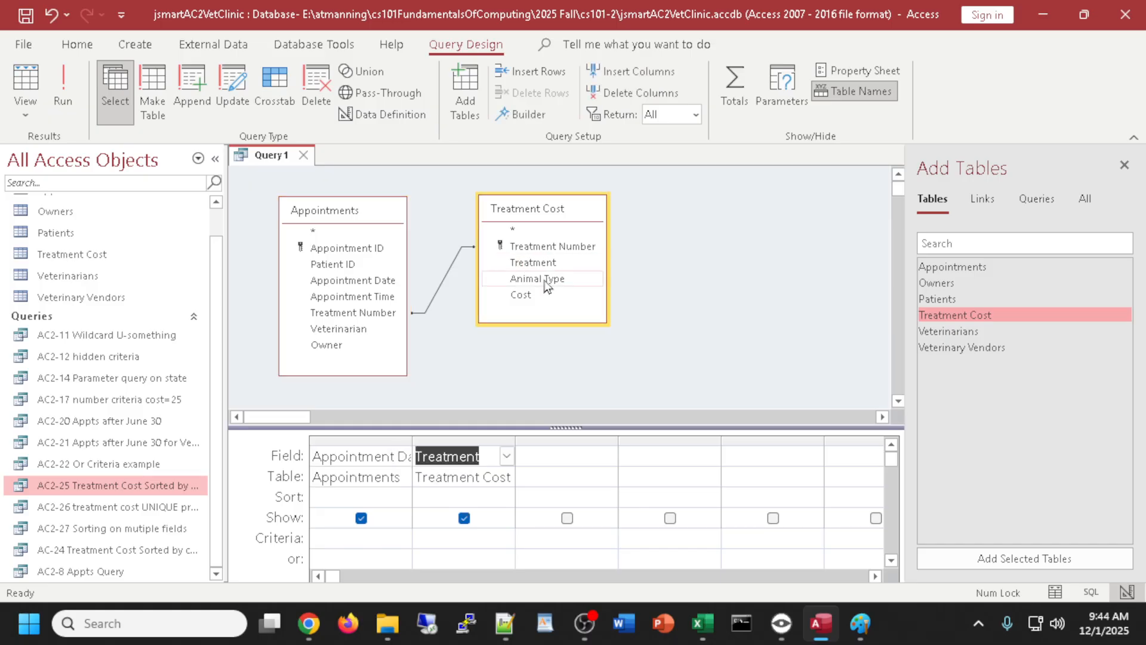
double_click(544, 280)
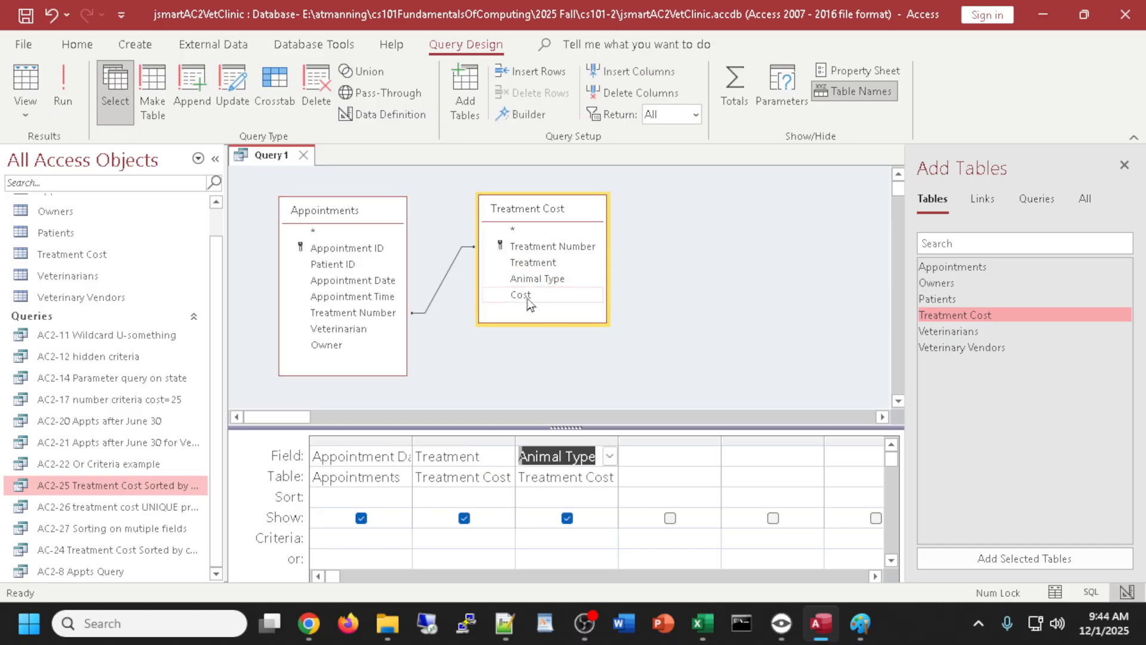
double_click(527, 297)
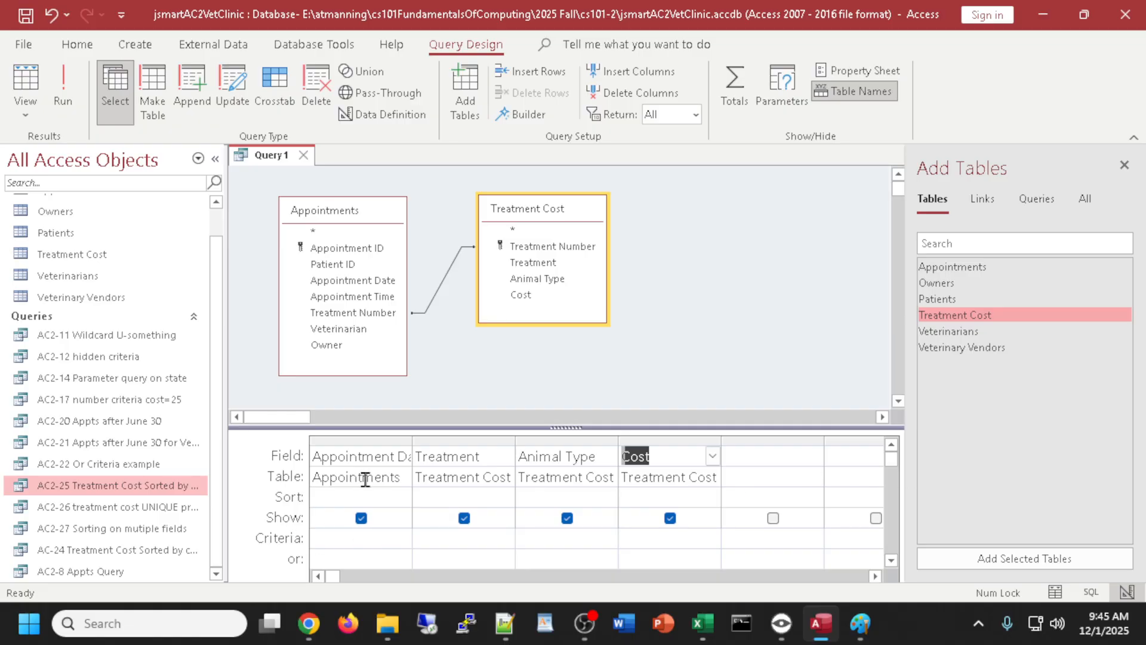
- Widen the grid columns and sort Appointment Date and Treatment ascending
drag(420, 442, 433, 442)
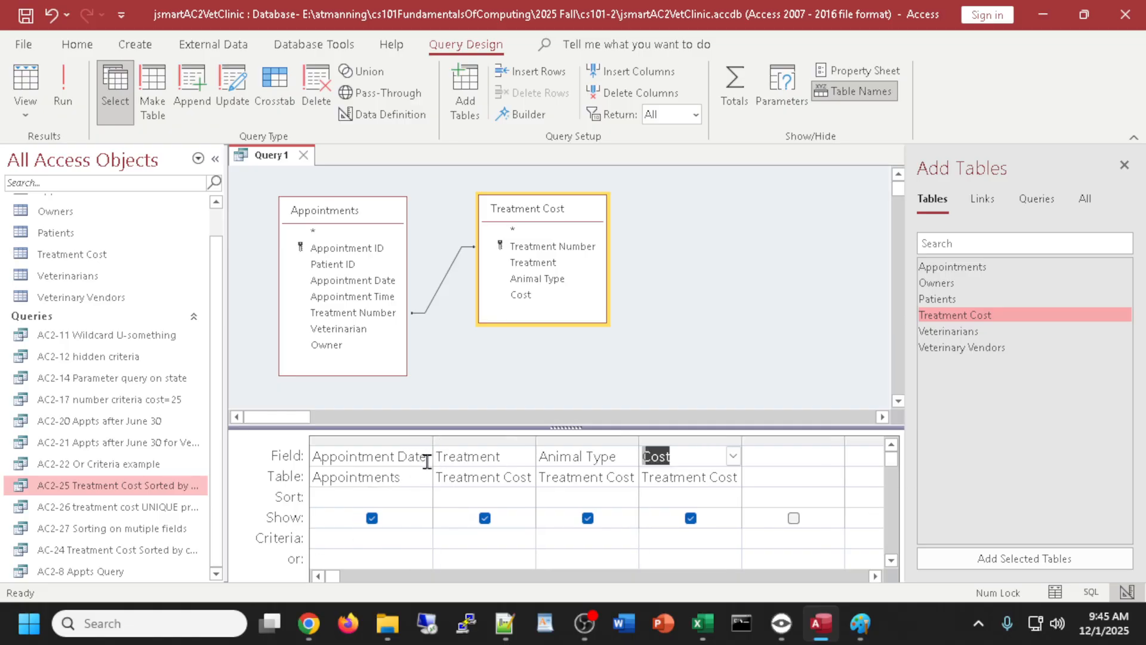
double_click(376, 497)
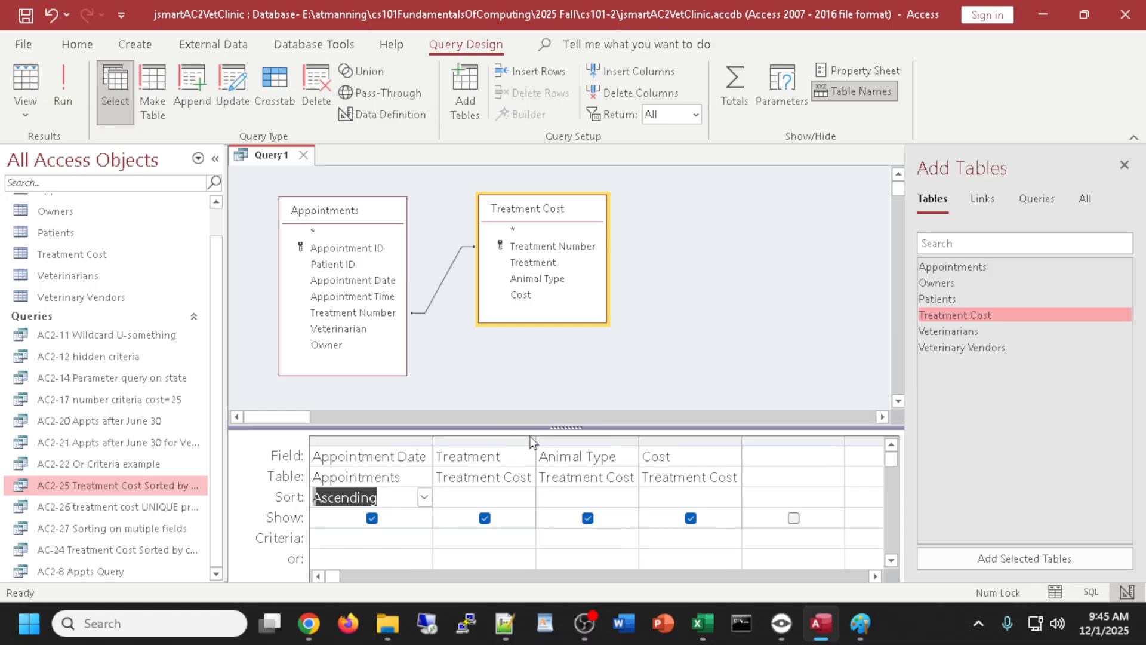
drag(536, 441, 558, 442)
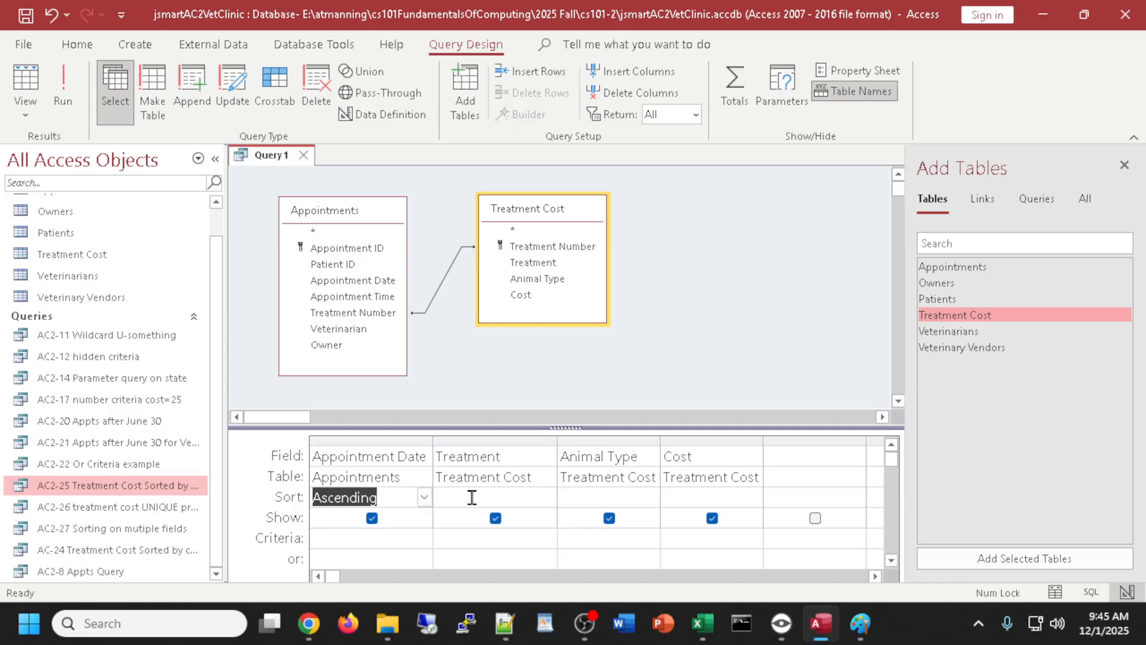
double_click(471, 498)
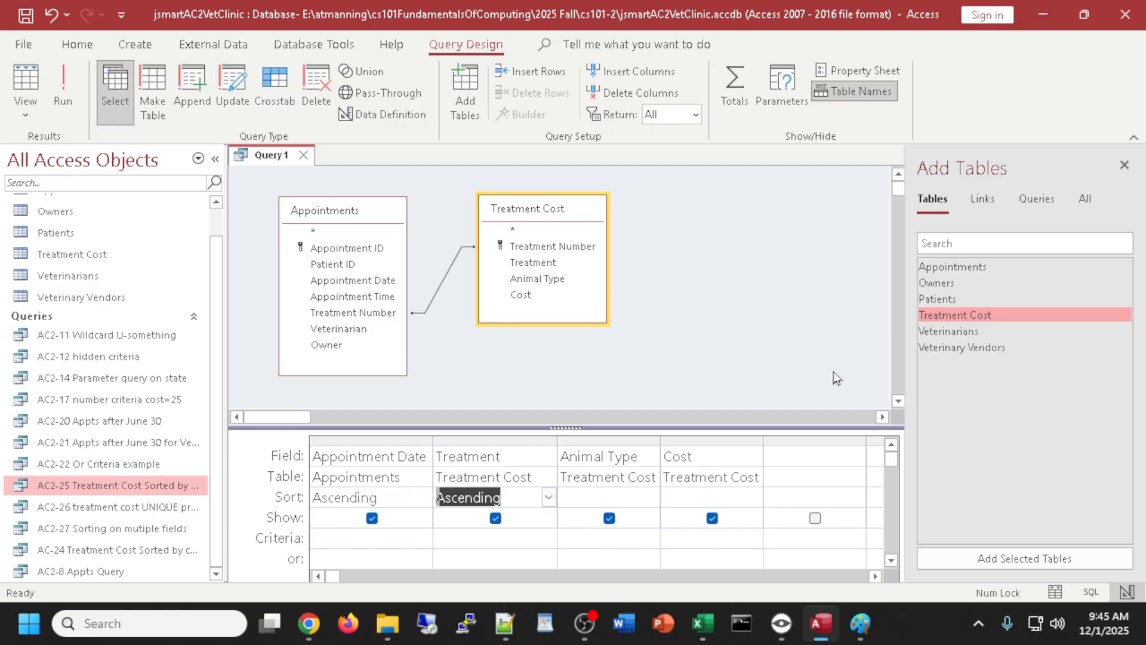
click(36, 79)
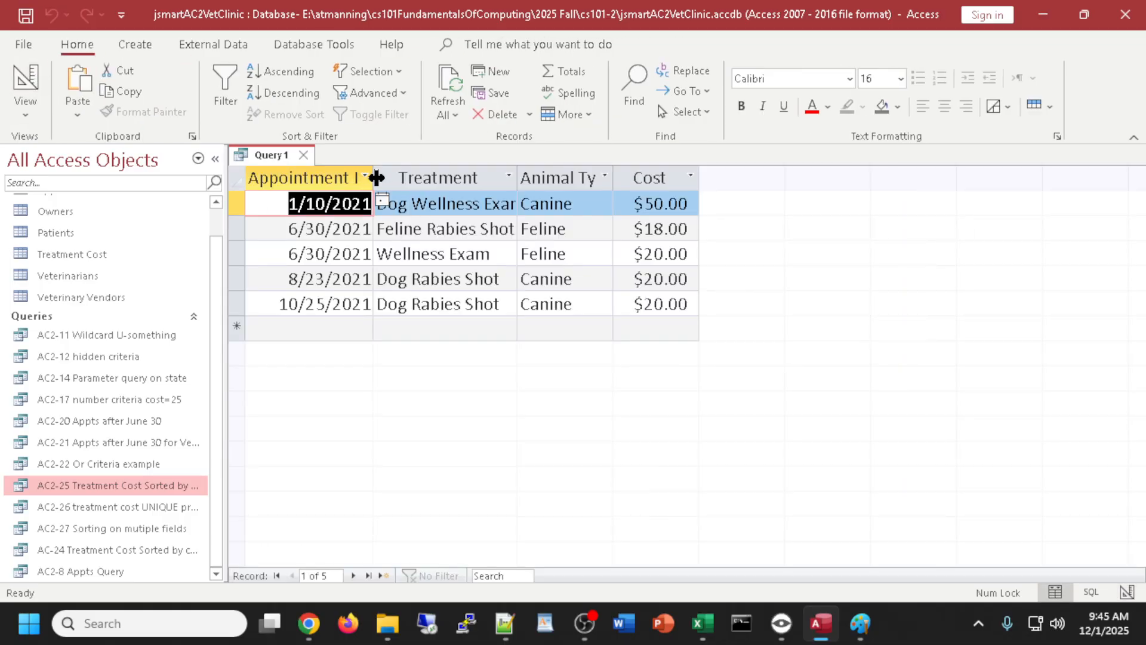
- Widen the datasheet columns, including Treatment, so the five results show full names
drag(373, 177, 396, 179)
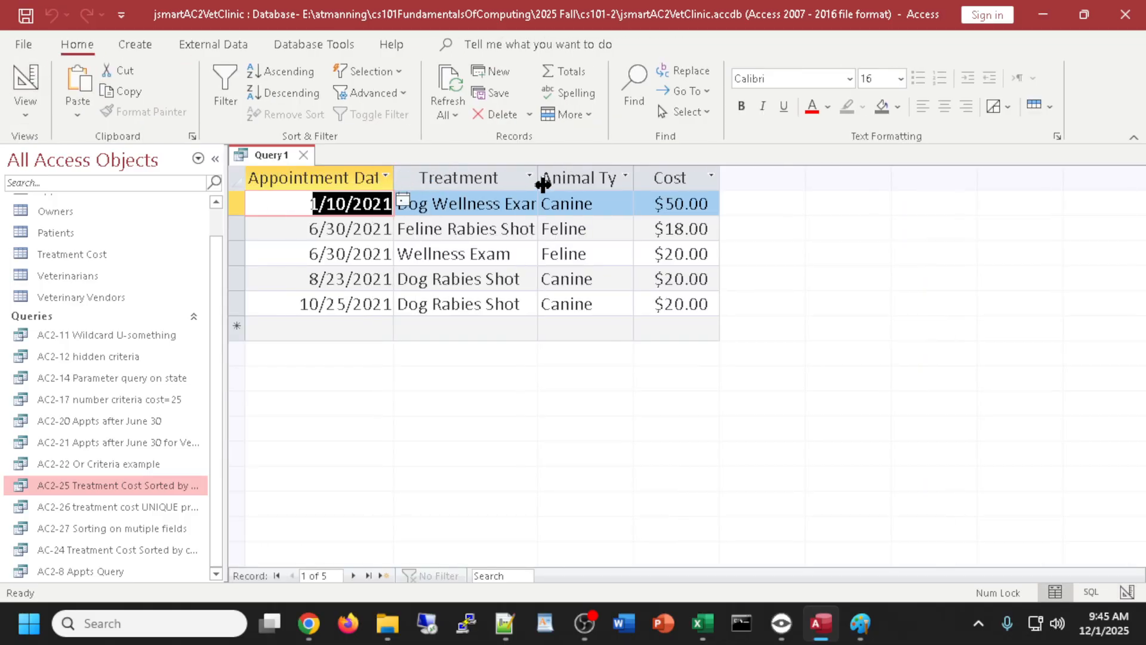
drag(566, 186, 584, 179)
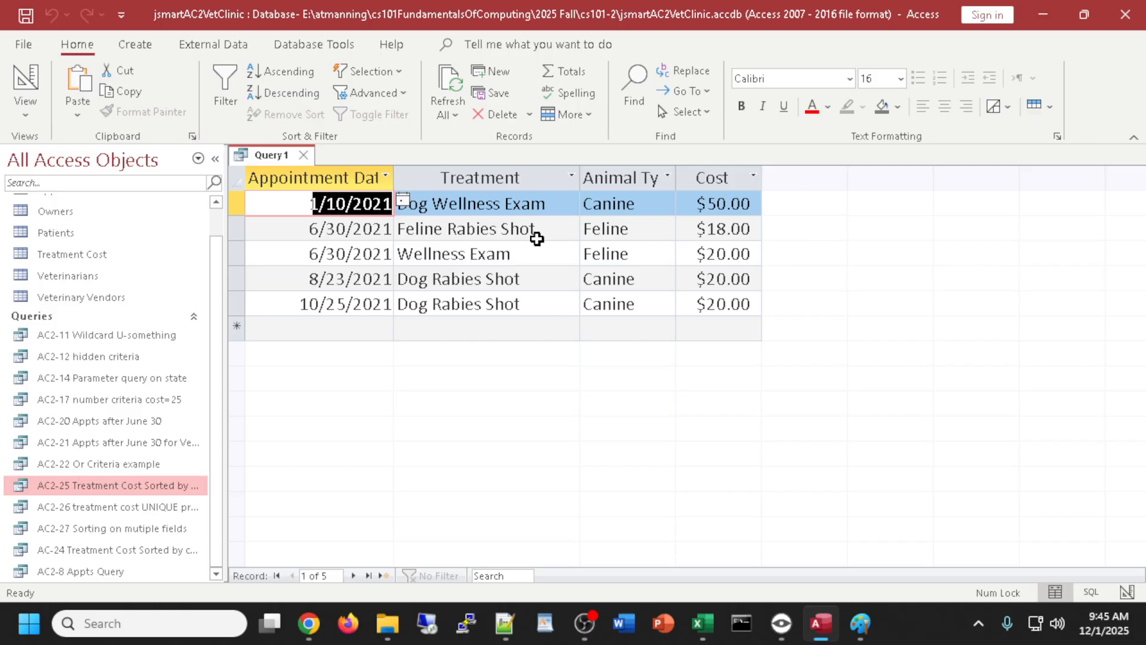
drag(716, 229, 751, 229)
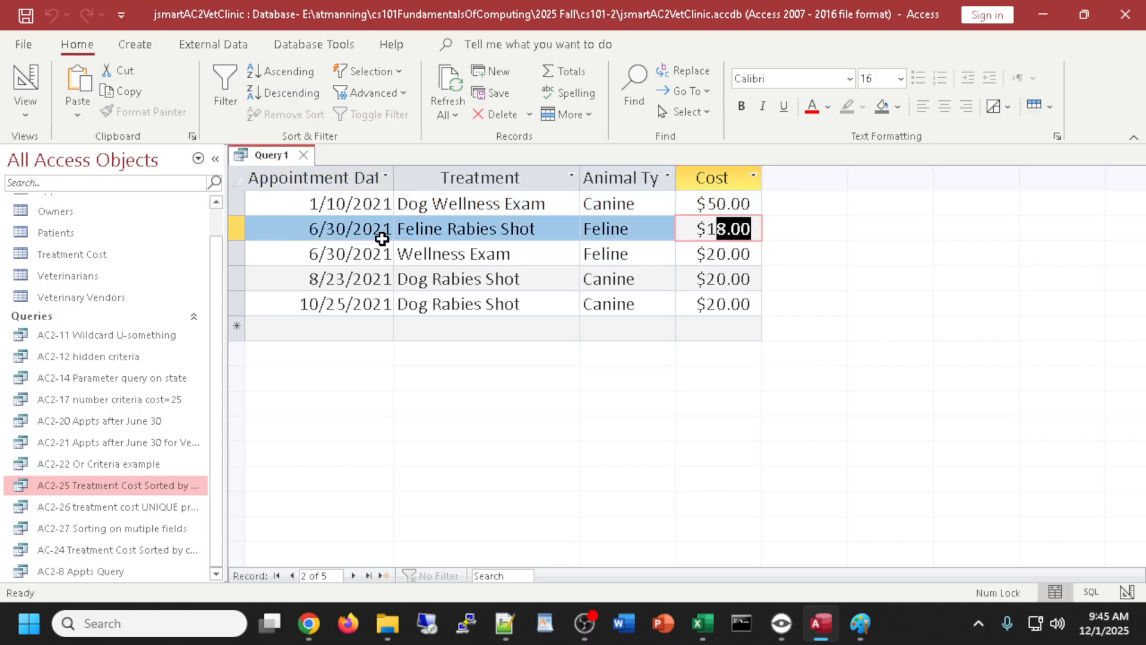
click(384, 231)
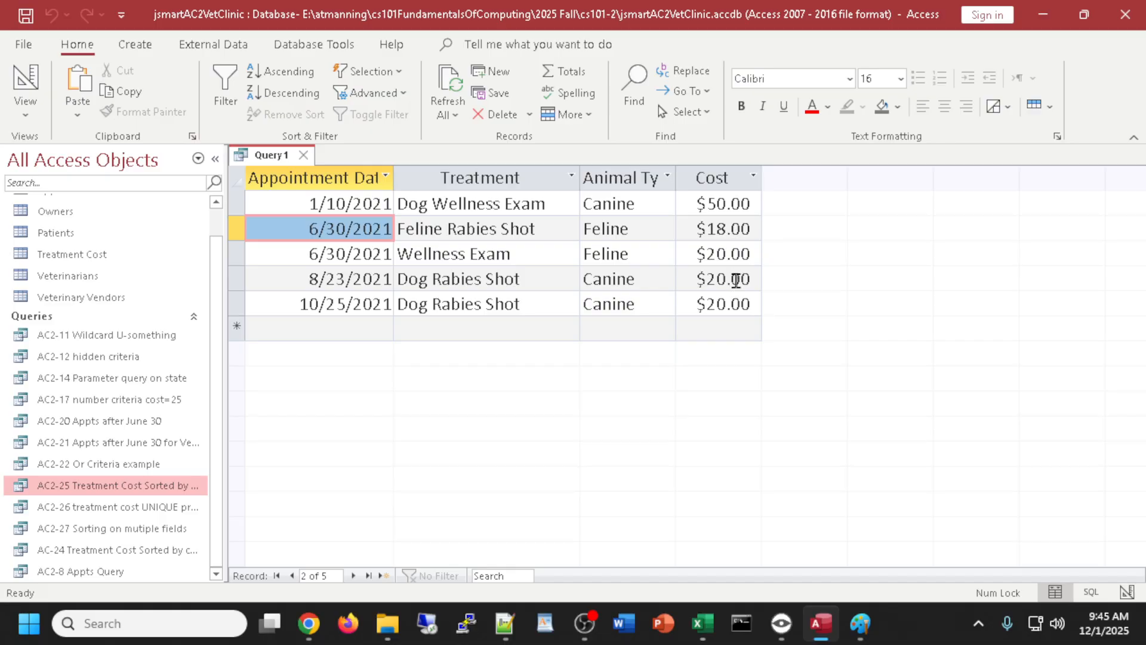
- Delete the join between Appointments and Treatment Cost in Design view
click(27, 81)
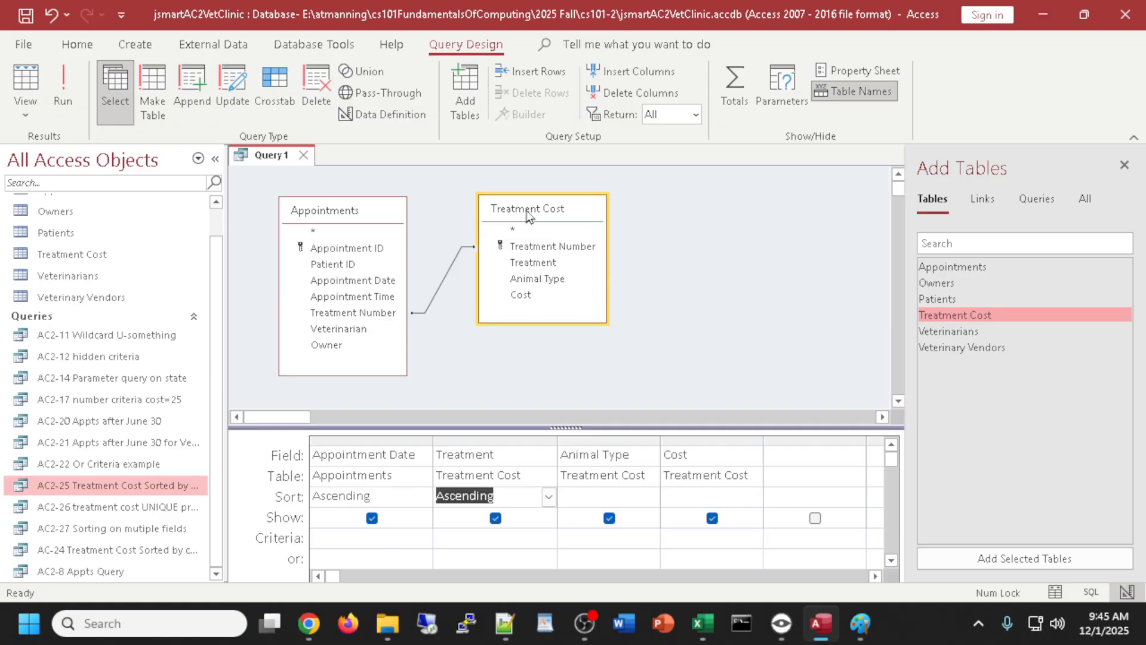
click(443, 283)
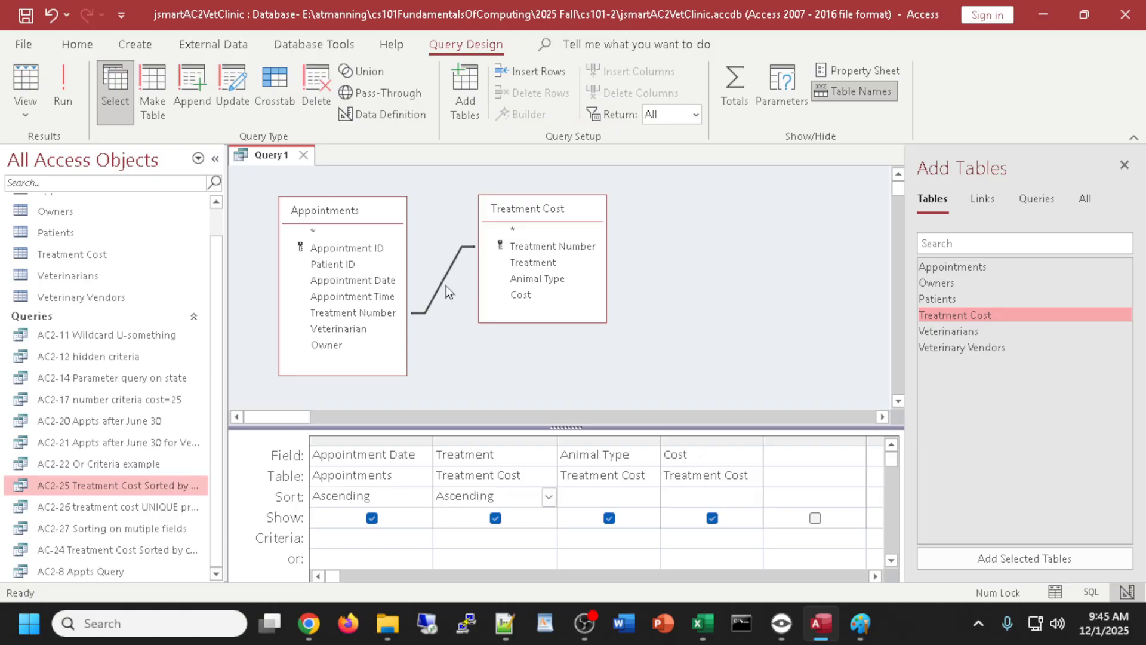
key(Delete)
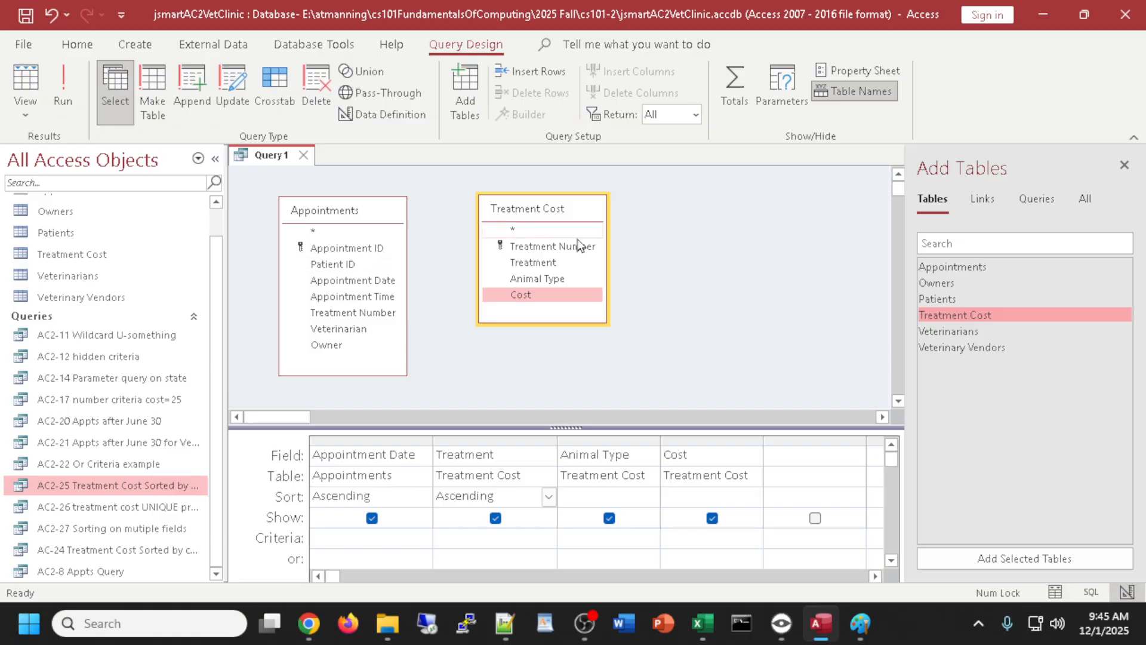
- Run the unjoined query, browse its 70 records, and return to Design view
click(25, 87)
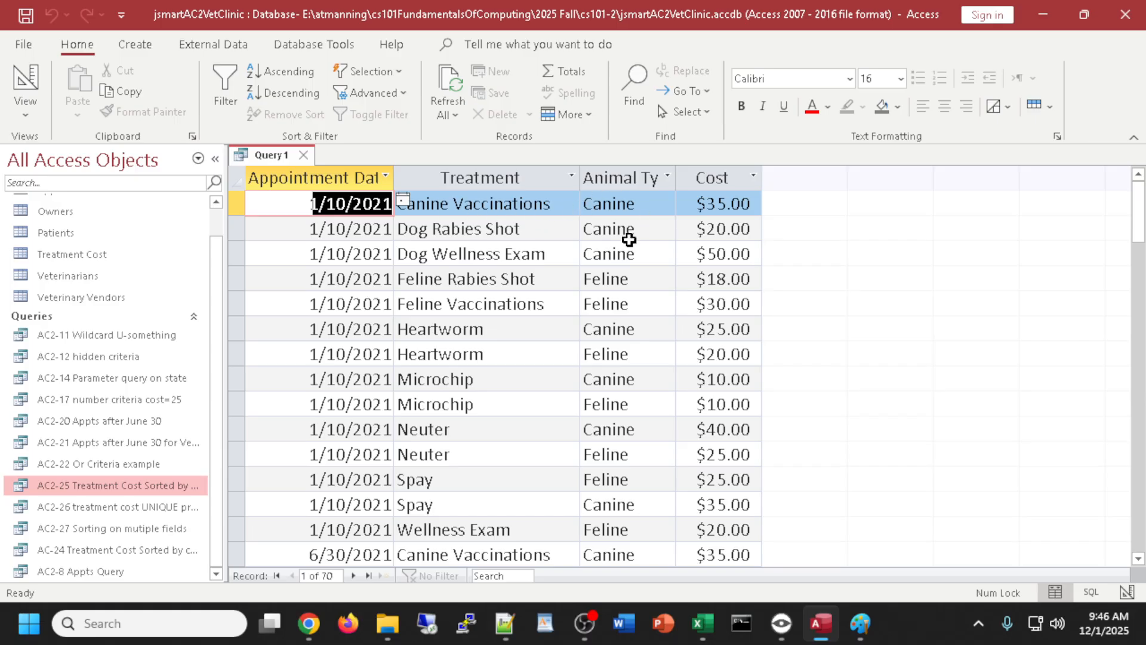
mouse_move(1135, 195)
mouse_down()
mouse_move(1137, 525)
mouse_move(1137, 203)
mouse_up()
scroll(425, 452, down, 3)
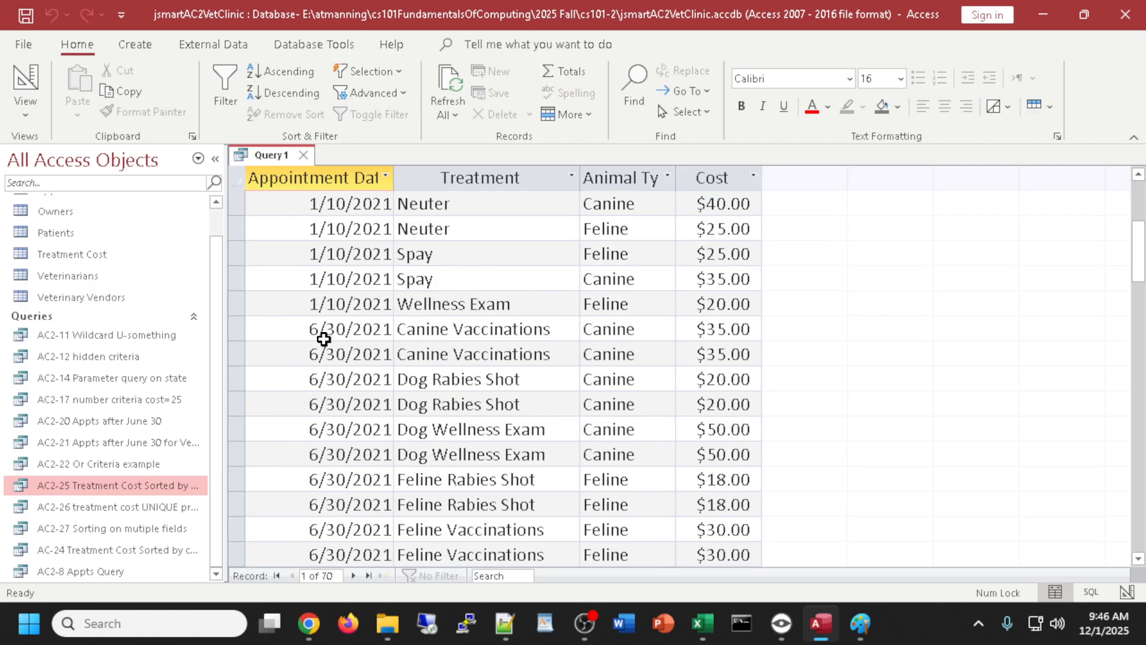
scroll(309, 401, down, 4)
scroll(310, 401, down, 5)
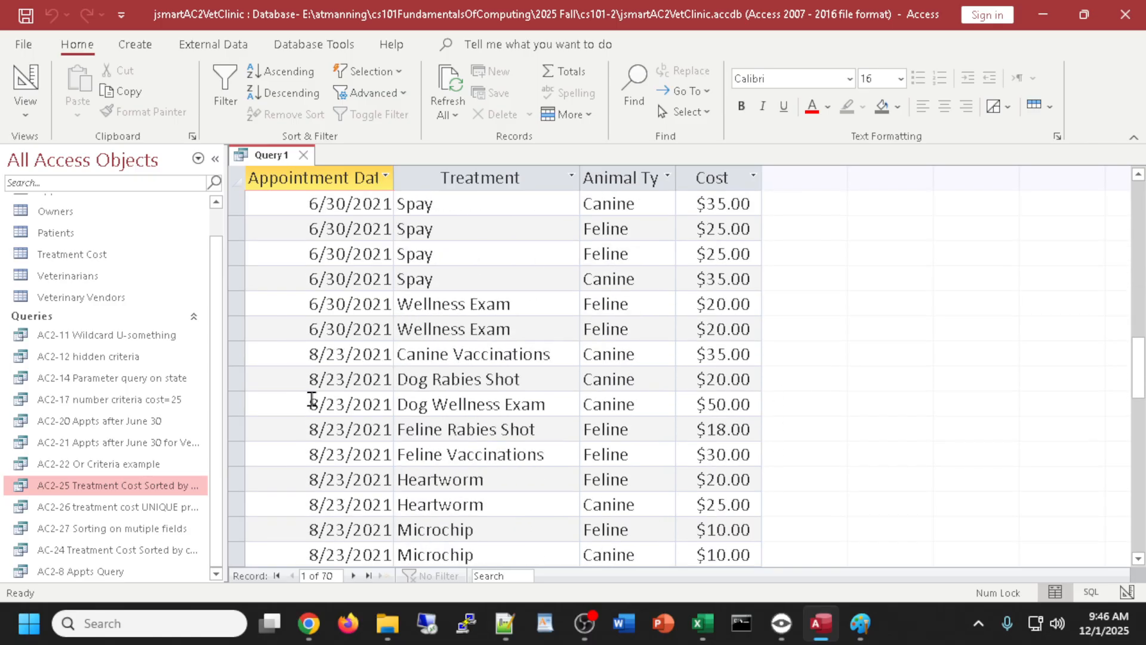
scroll(376, 404, down, 3)
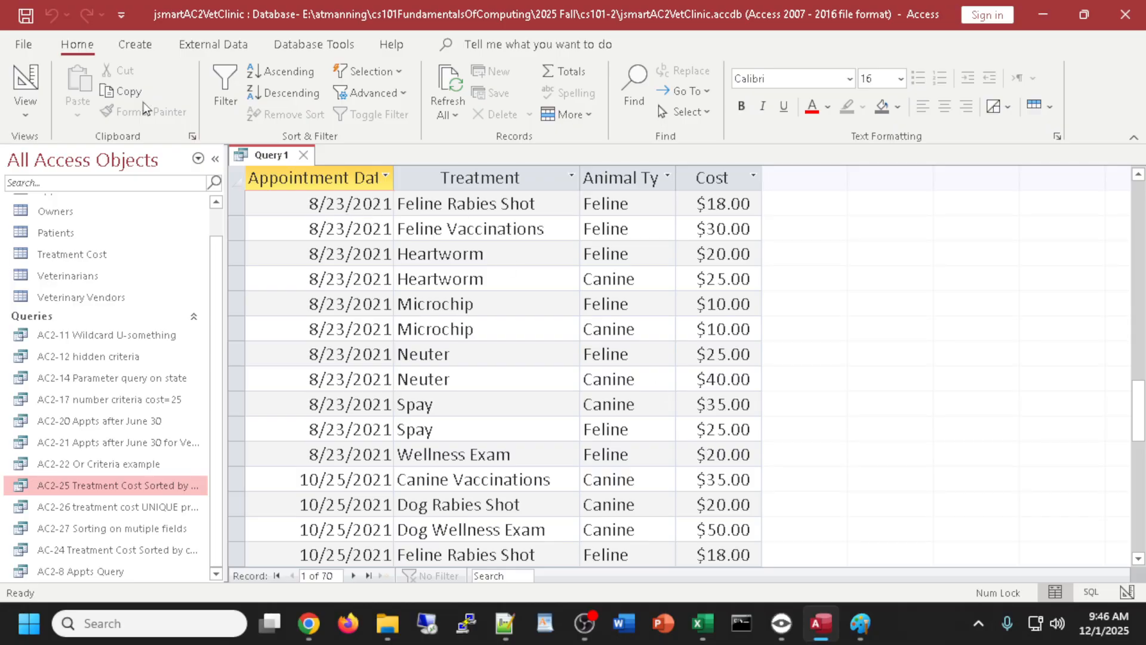
click(14, 76)
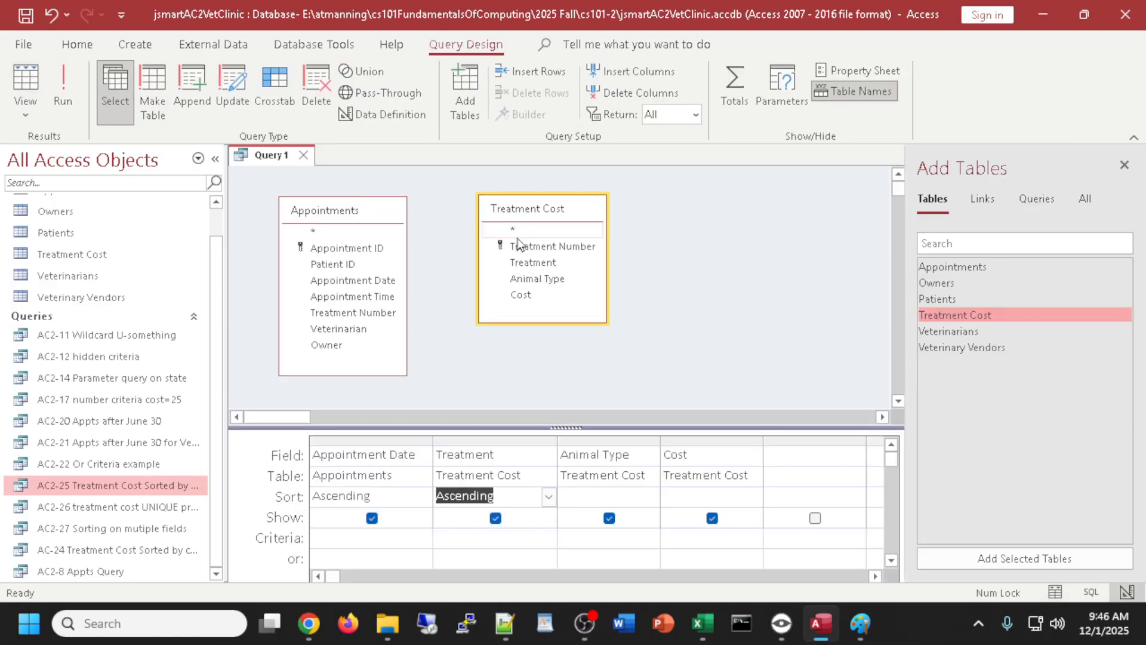
- Rejoin the tables on Treatment Number and save as 'AC2-31 Appointments JOINED with Treatment Cost'
drag(556, 247, 521, 246)
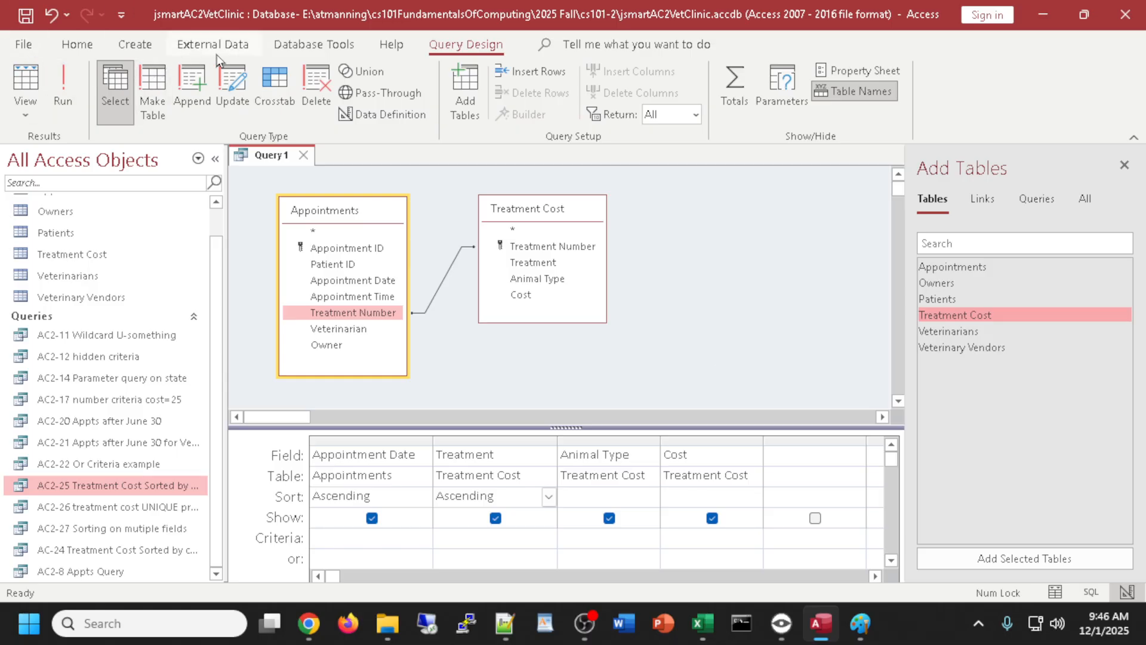
key(ctrl+s)
key(alt+Tab)
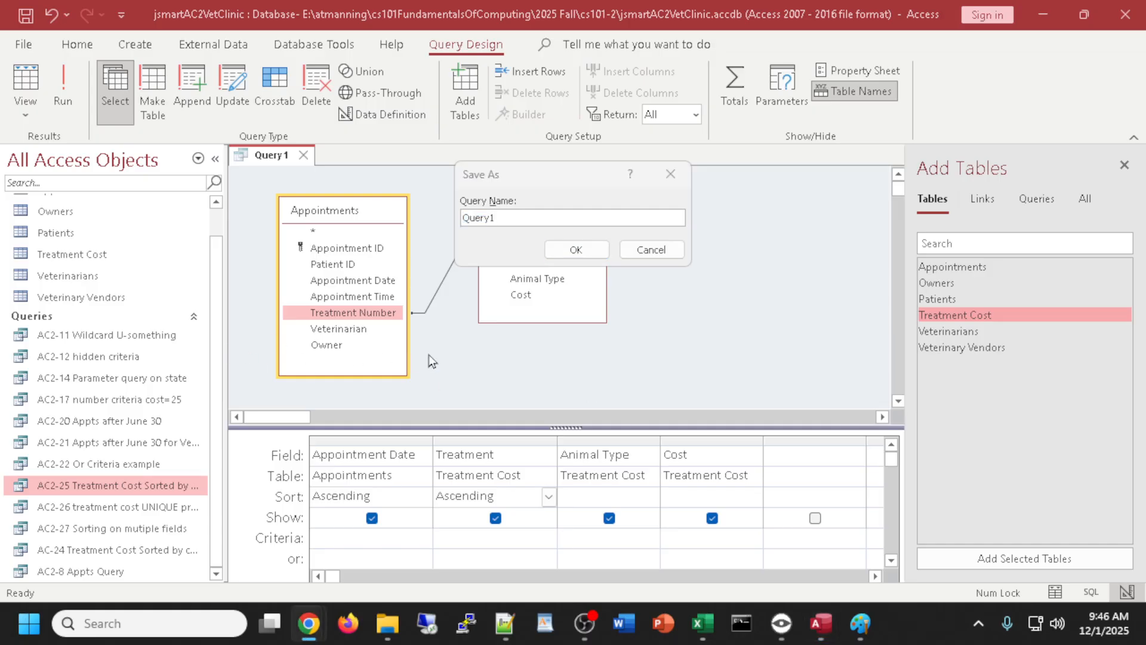
key(alt+Tab)
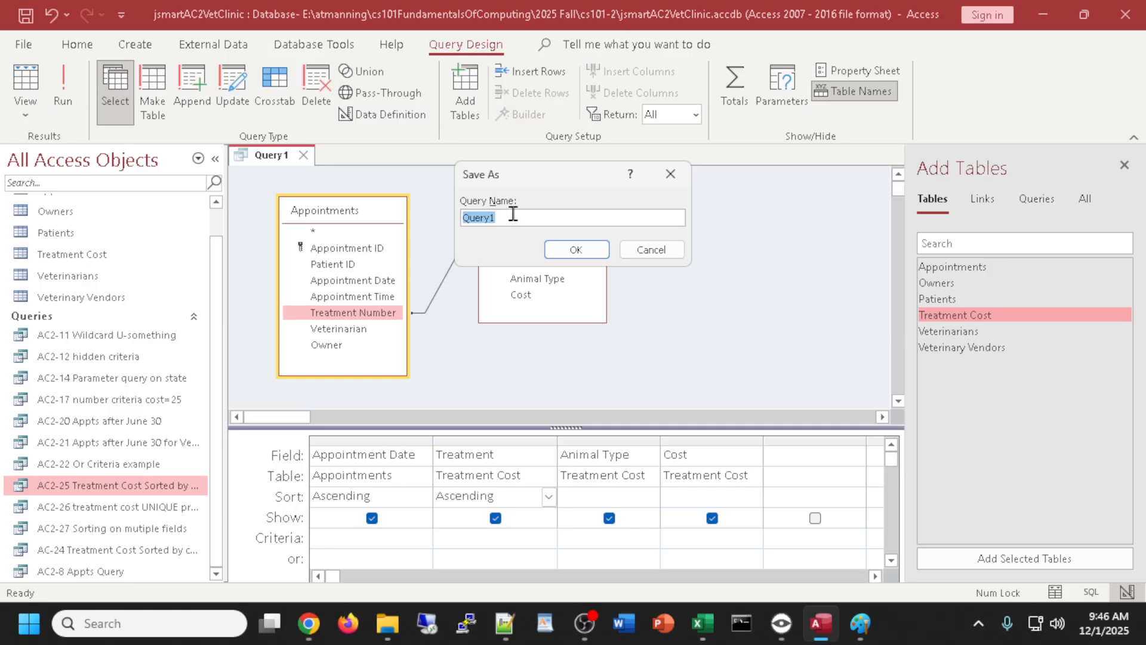
text(AC20)
text(31)
text( Apoo)
key(BackSpace)
key(BackSpace)
text(pointements JOIN)
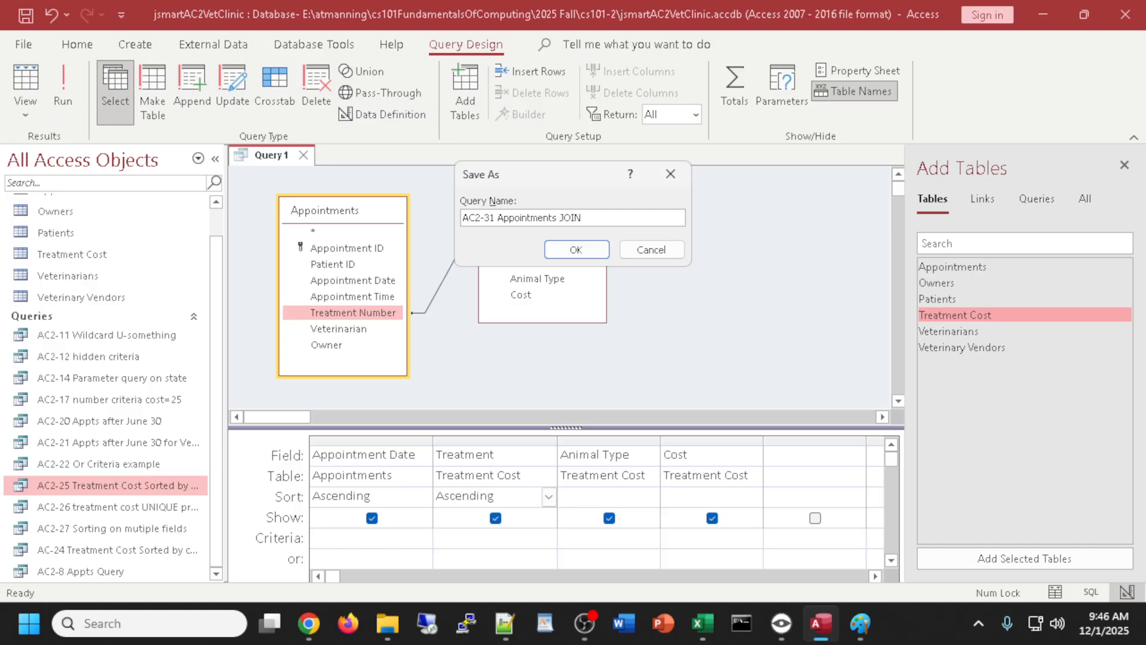
text(ED with Treatrment)
key(BackSpace)
key(BackSpace)
key(BackSpace)
key(BackSpace)
text(ment Cost)
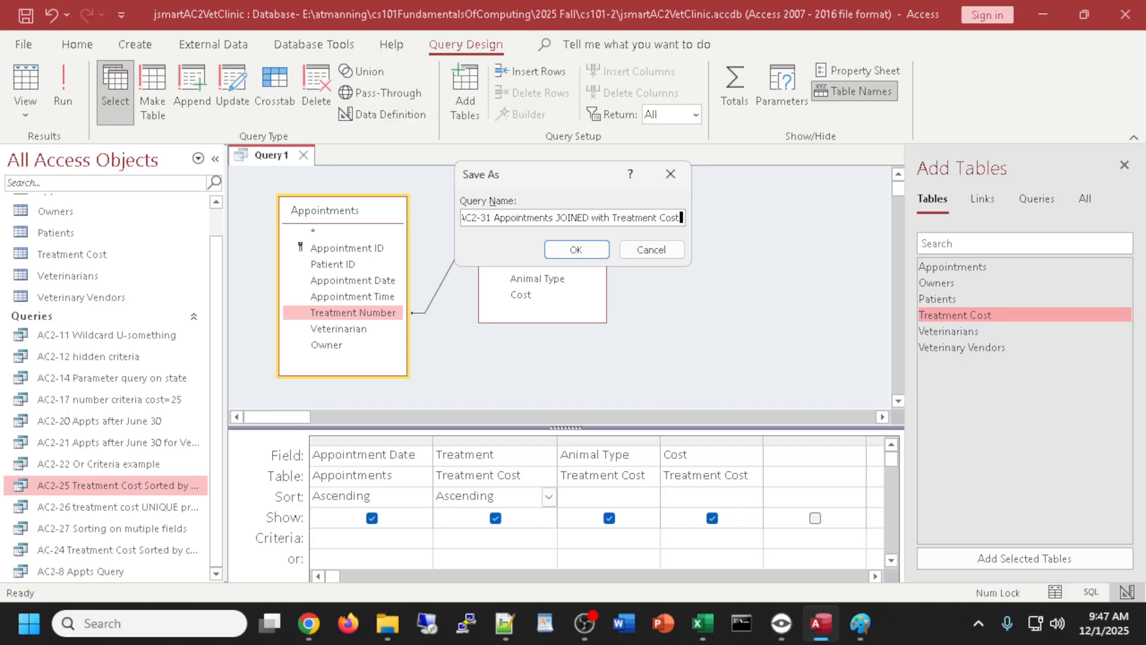
click(578, 253)
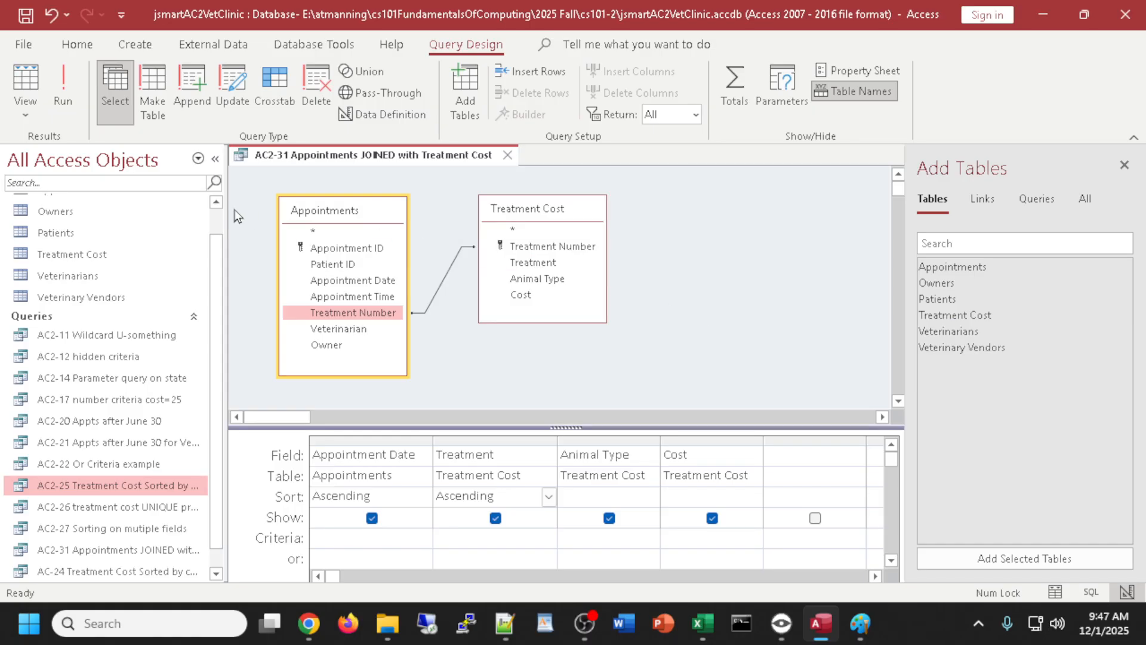
scroll(221, 262, up, 1)
scroll(220, 263, up, 1)
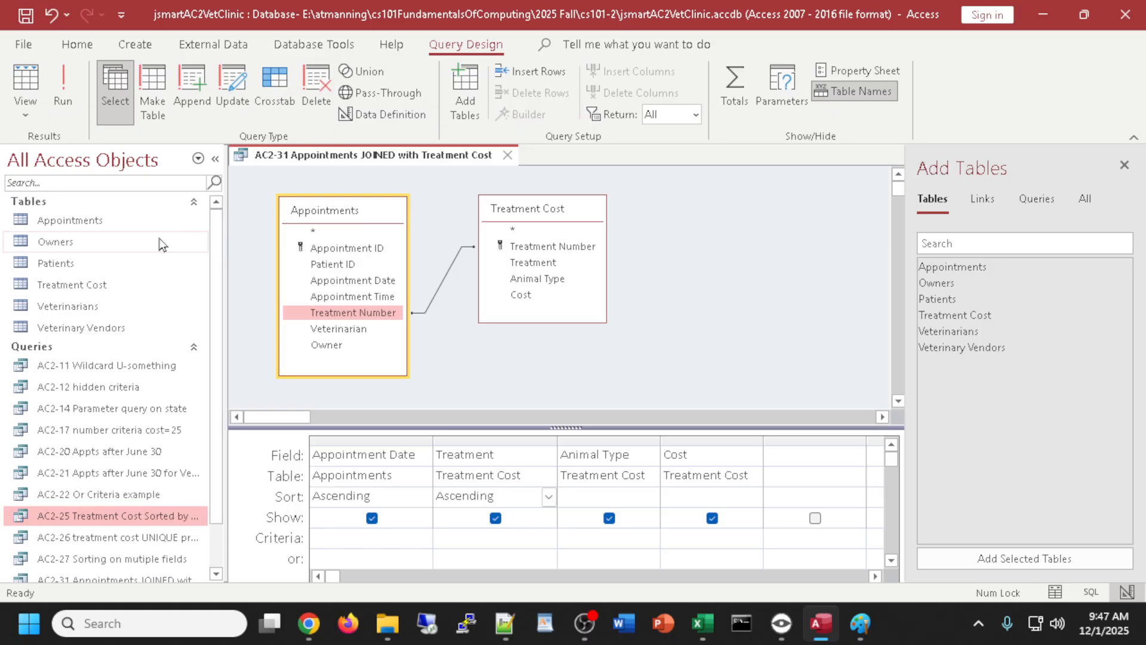
click(53, 226)
double_click(51, 221)
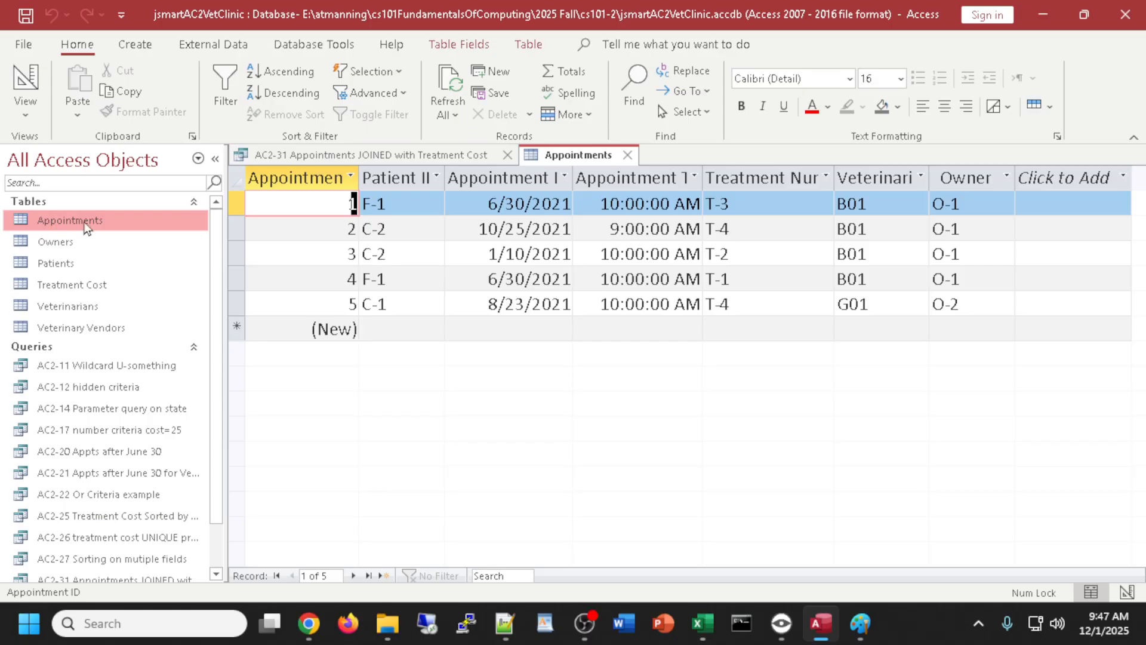
click(627, 154)
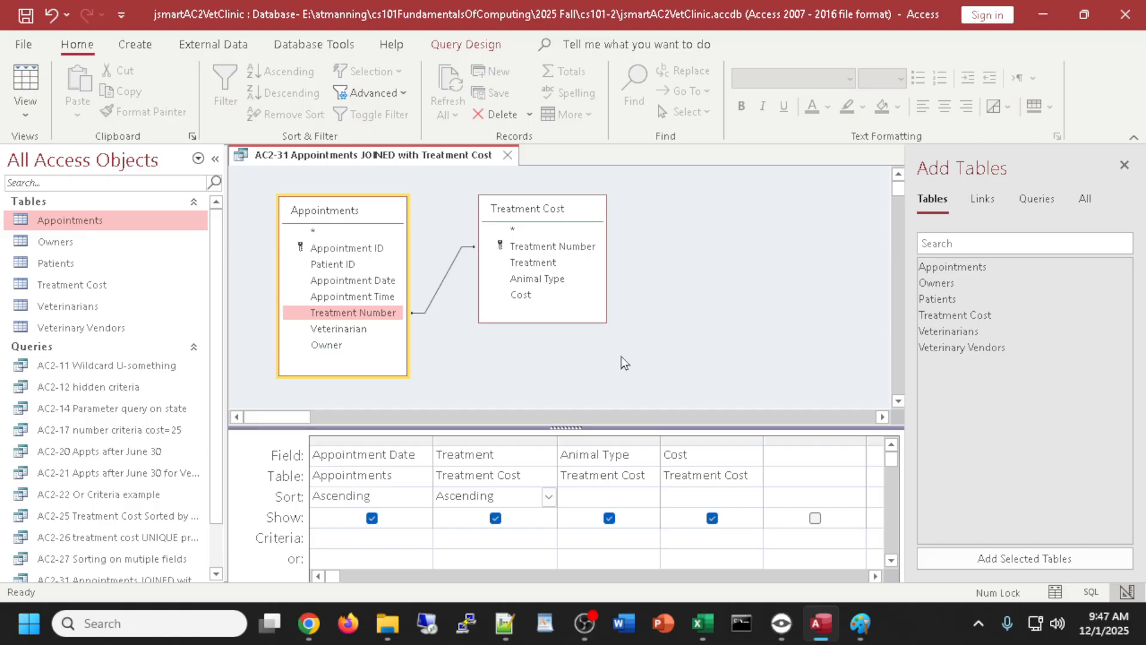
- Enlarge the table diagram area and preview the query results, then return to Design view
drag(558, 430, 558, 436)
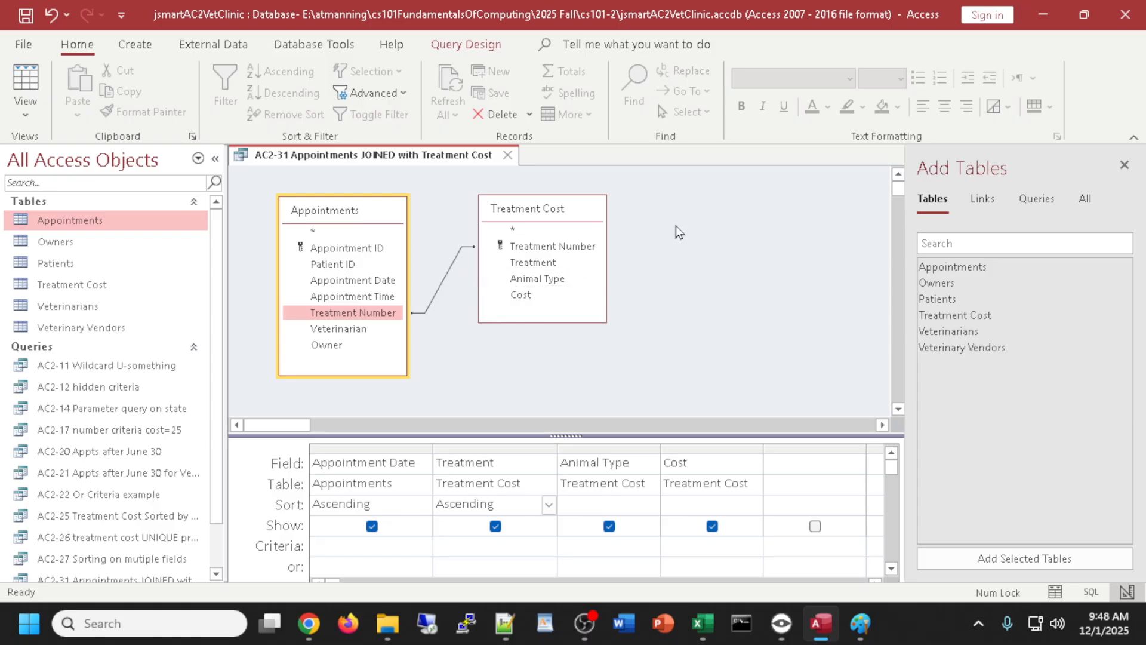
click(25, 84)
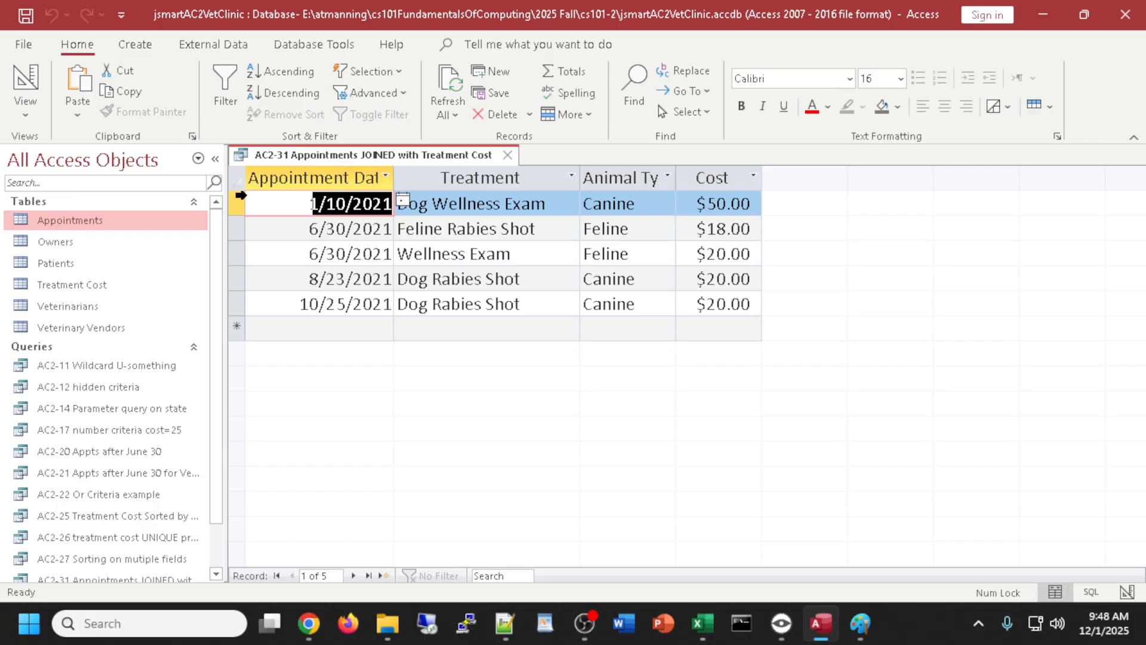
click(27, 81)
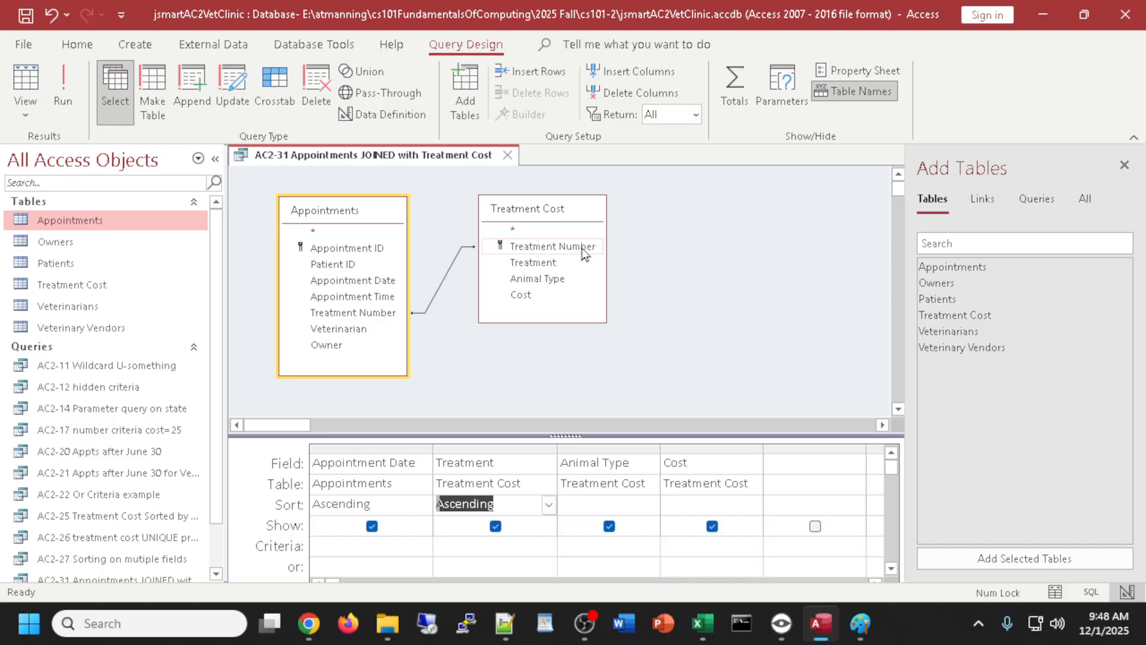
- Make the join include all Treatment Cost records, run it to see 15 rows, and return to Design view
click(452, 280)
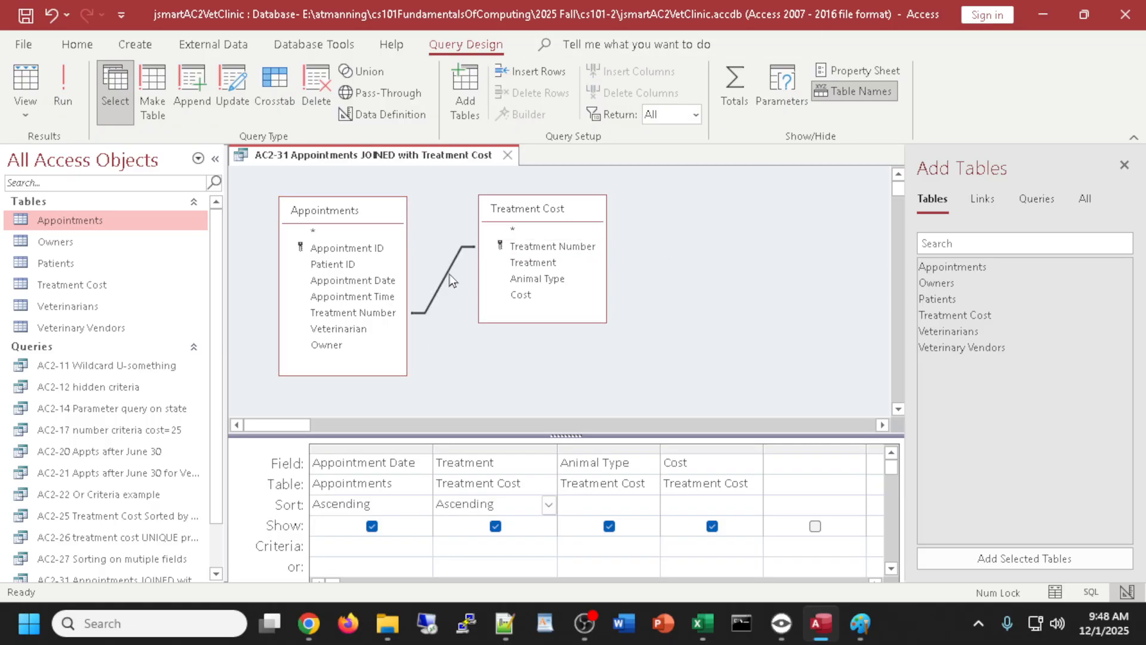
double_click(451, 278)
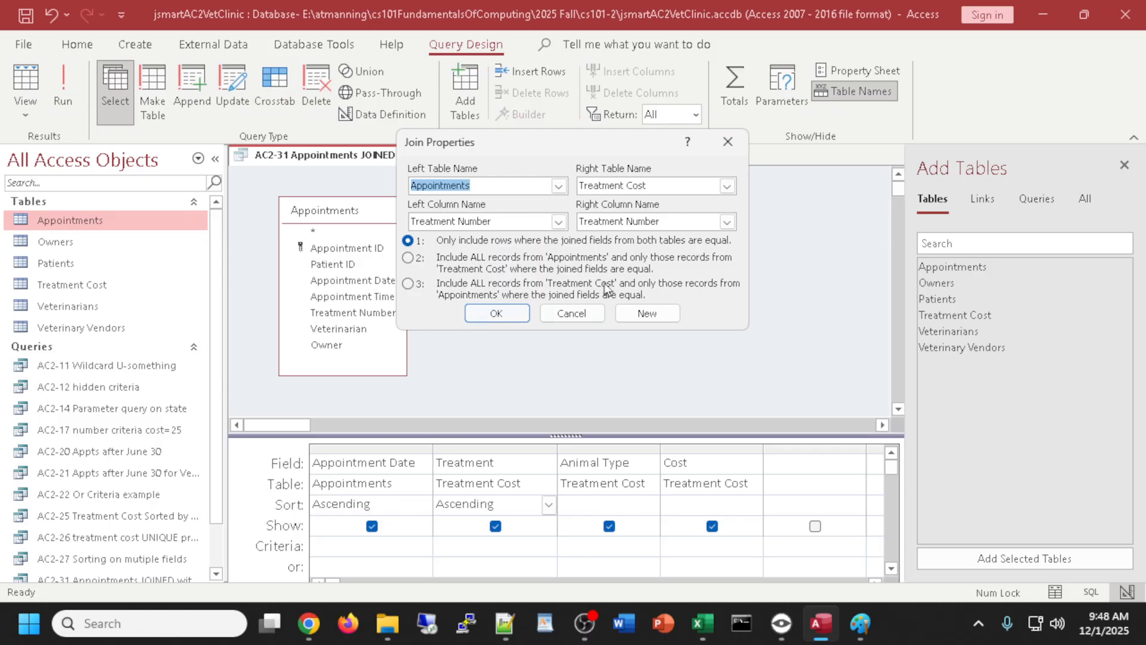
click(408, 284)
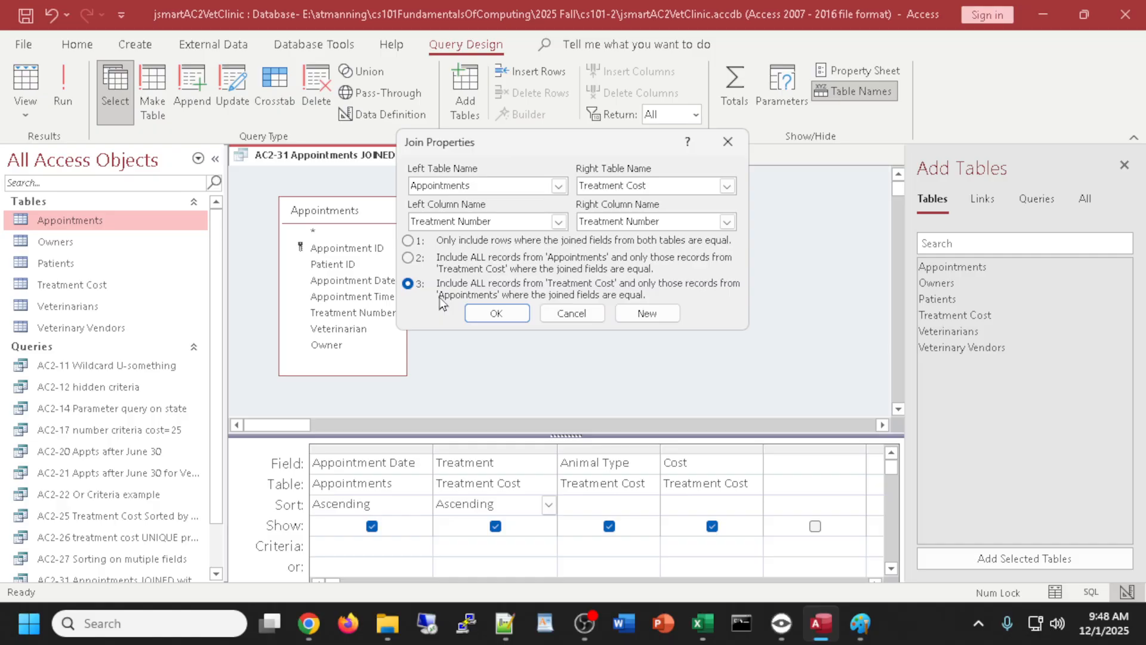
click(497, 313)
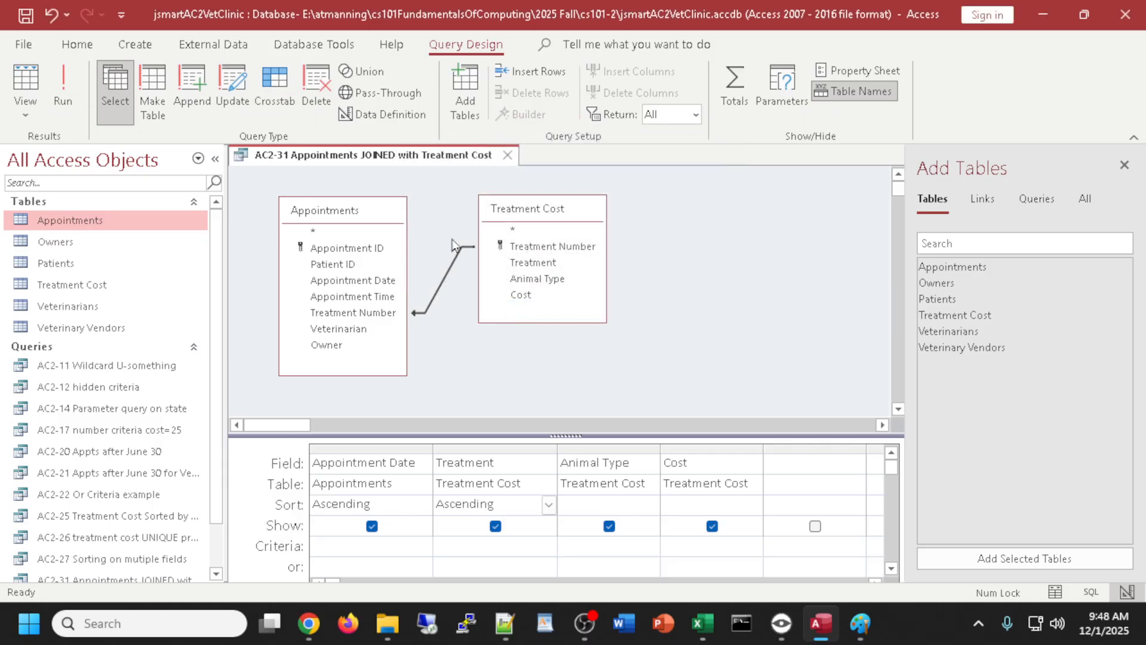
click(27, 84)
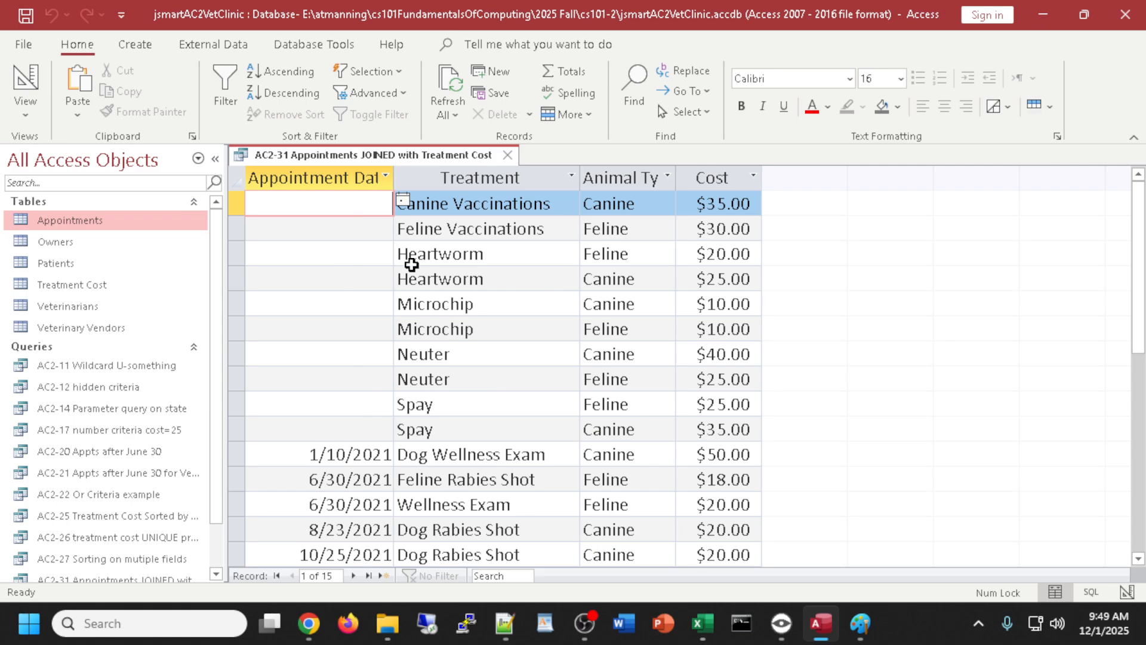
click(25, 81)
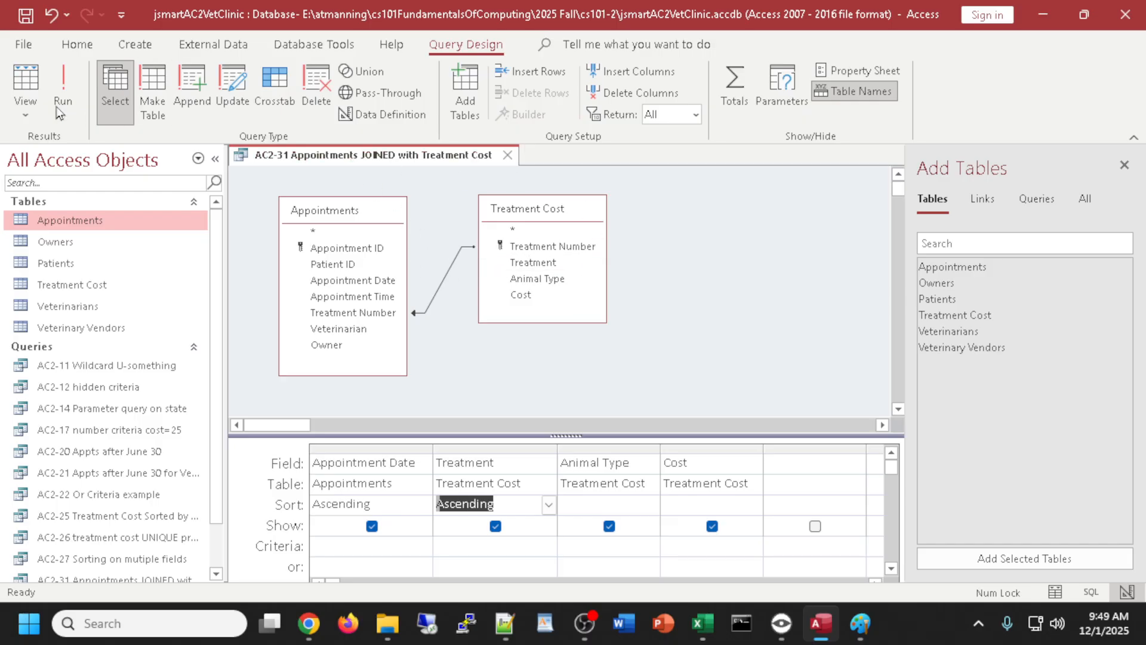
- Start Save Object As, insert RIGHT before JOINED and remove the 'Copy of' prefix from the name
click(24, 47)
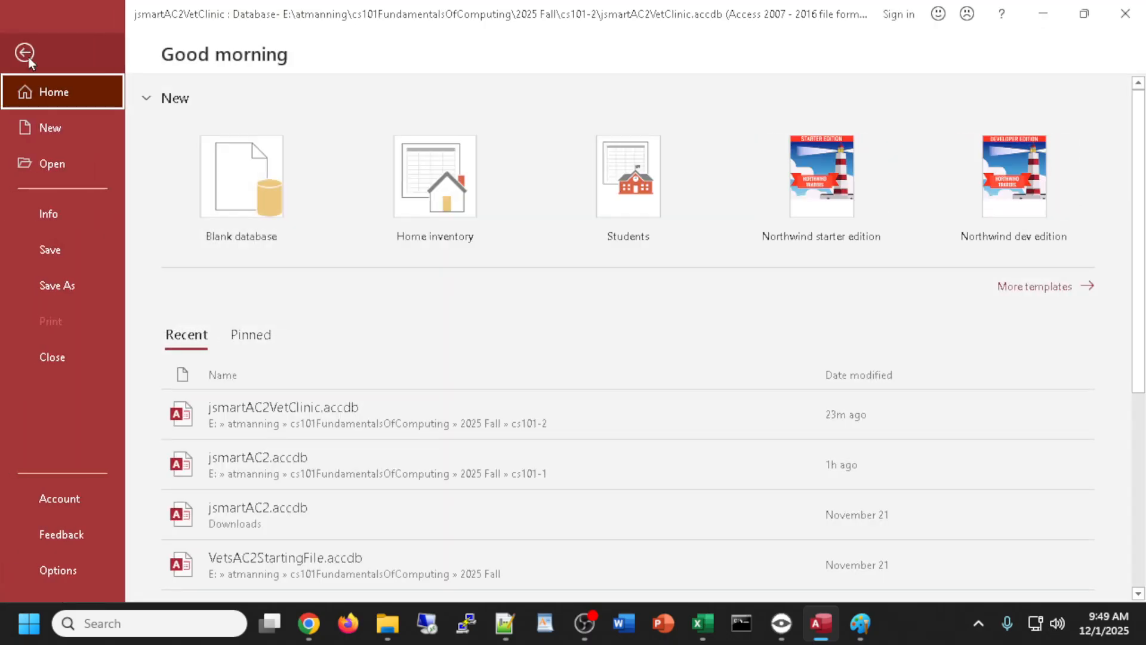
click(66, 286)
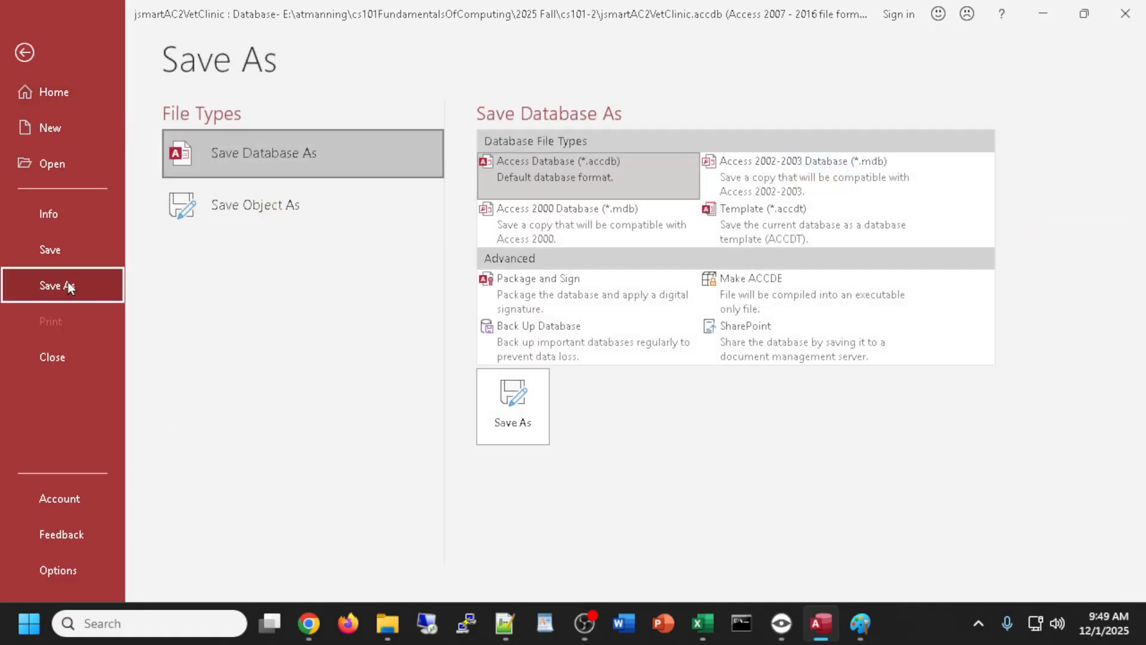
click(224, 204)
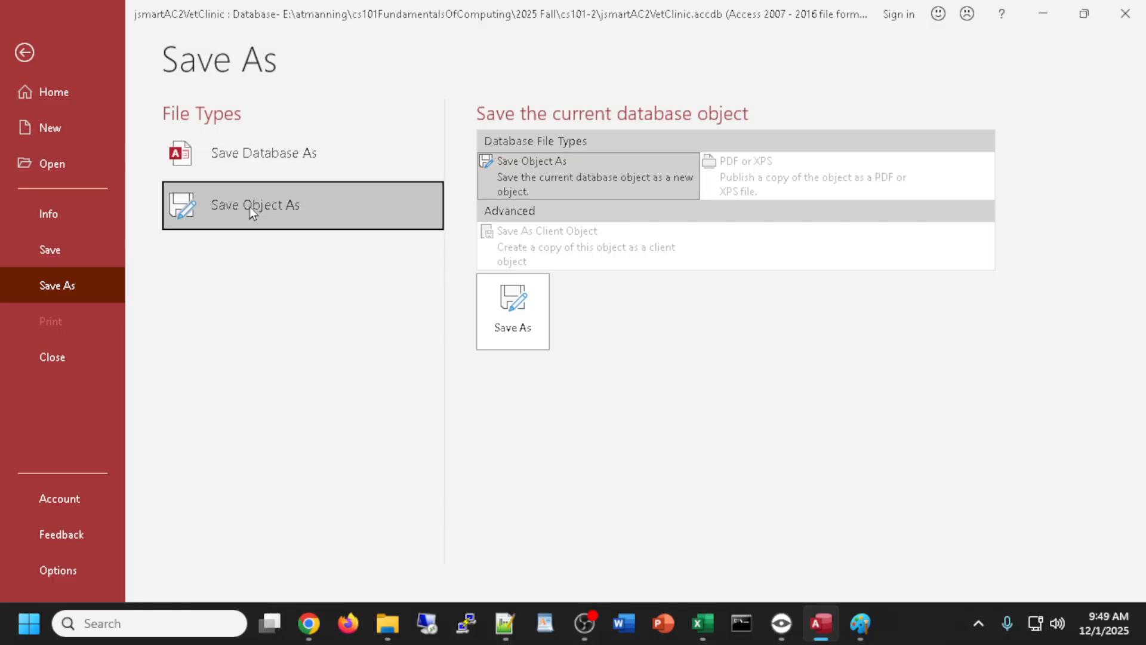
click(530, 320)
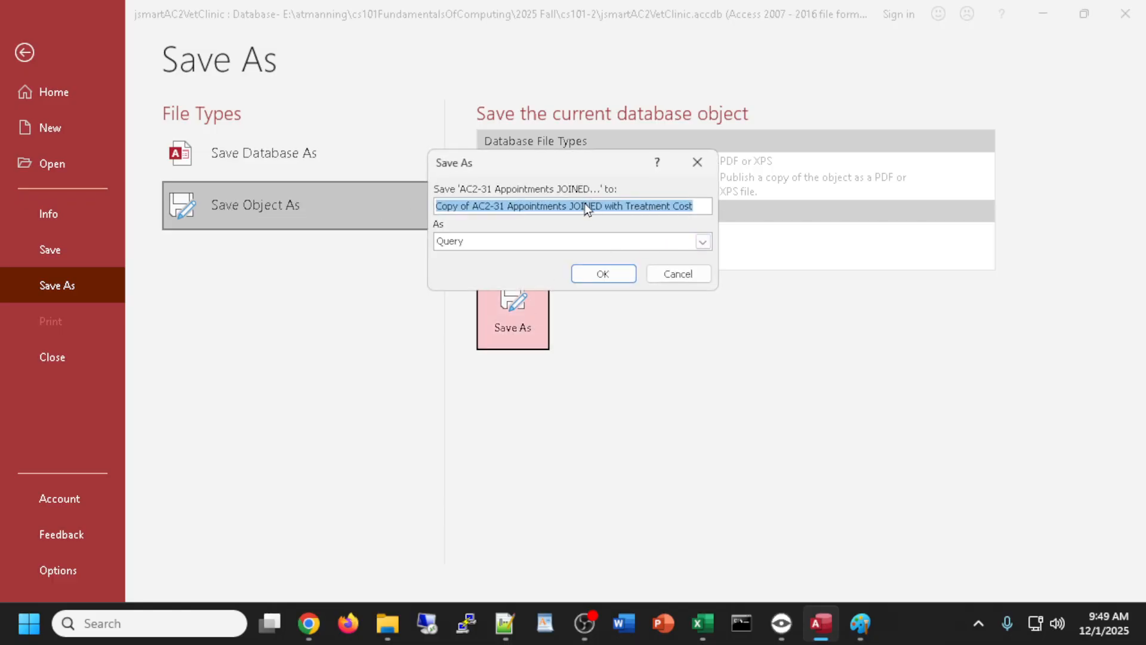
click(569, 205)
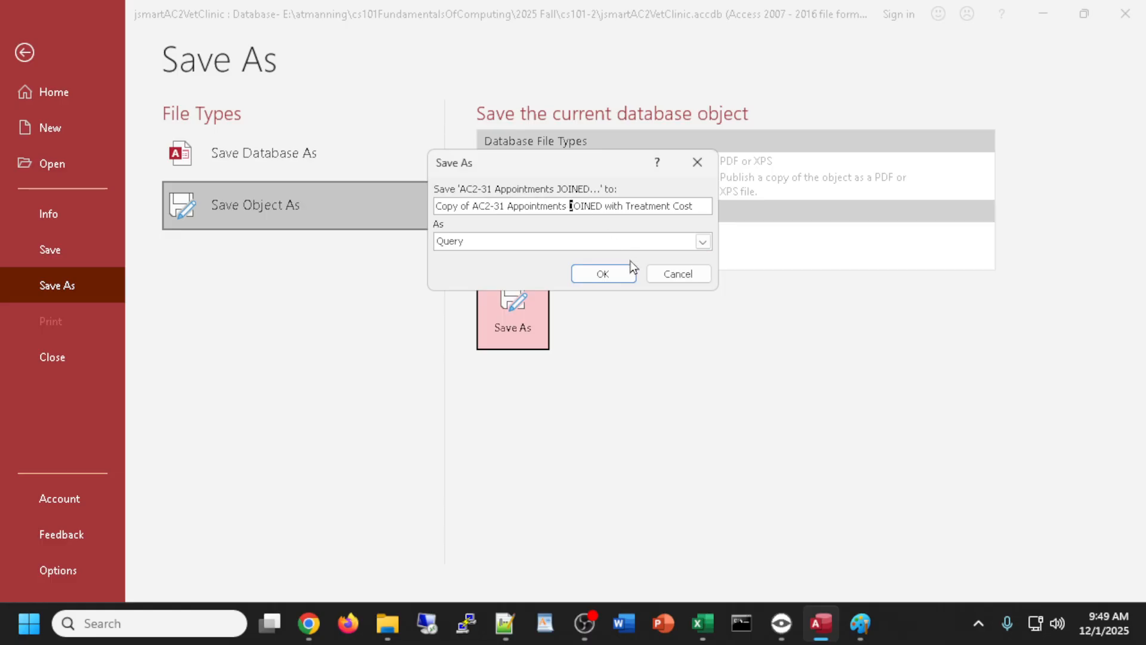
text(RIGHT)
click(474, 205)
key(BackSpace)
key(BackSpace)
key(BackSpace)
key(BackSpace)
key(BackSpace)
key(BackSpace)
key(BackSpace)
key(BackSpace)
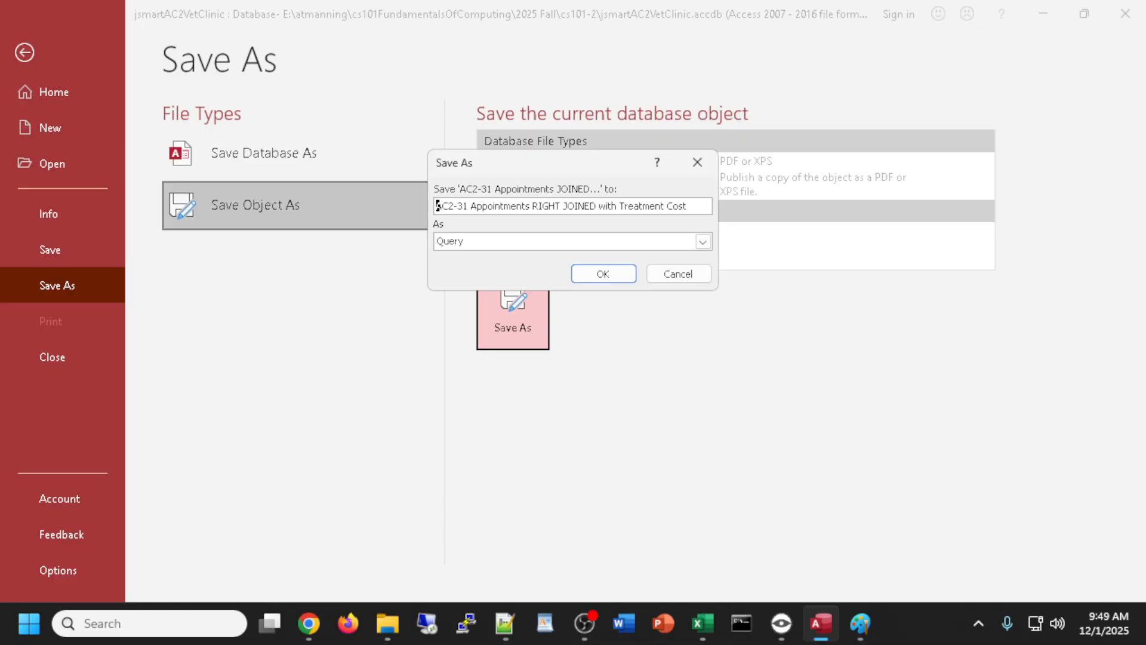
- Trim the query number to AC2-3 and save the copy as 'AC2-3 Appointments RIGHT JOINED with Treatment Cost'
key(alt+Tab)
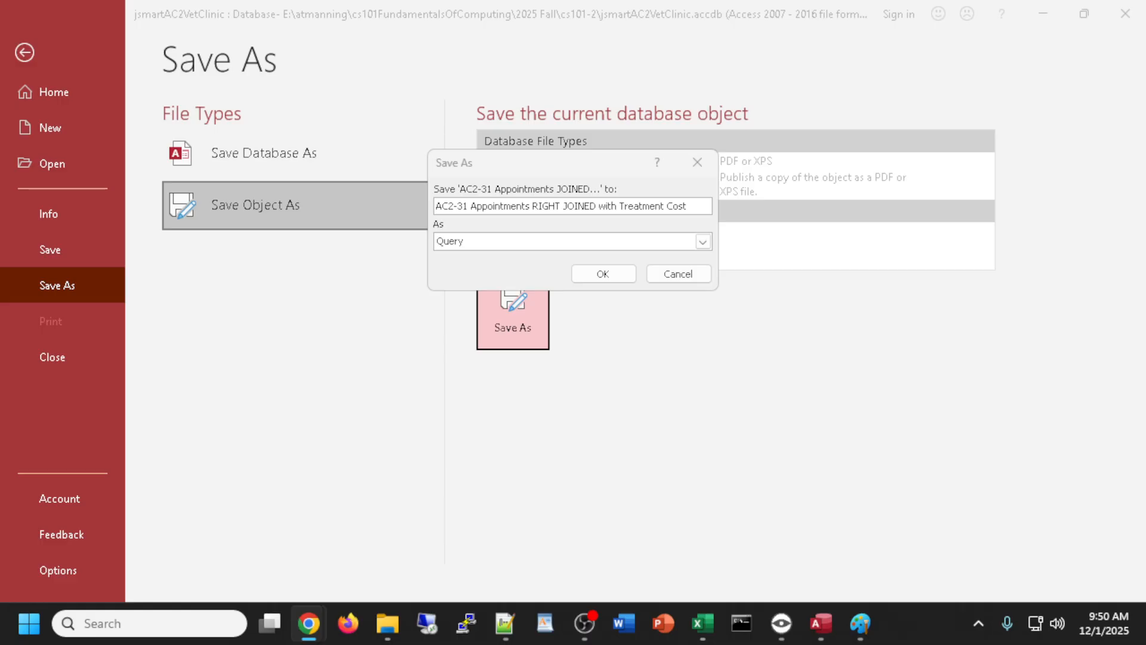
click(463, 203)
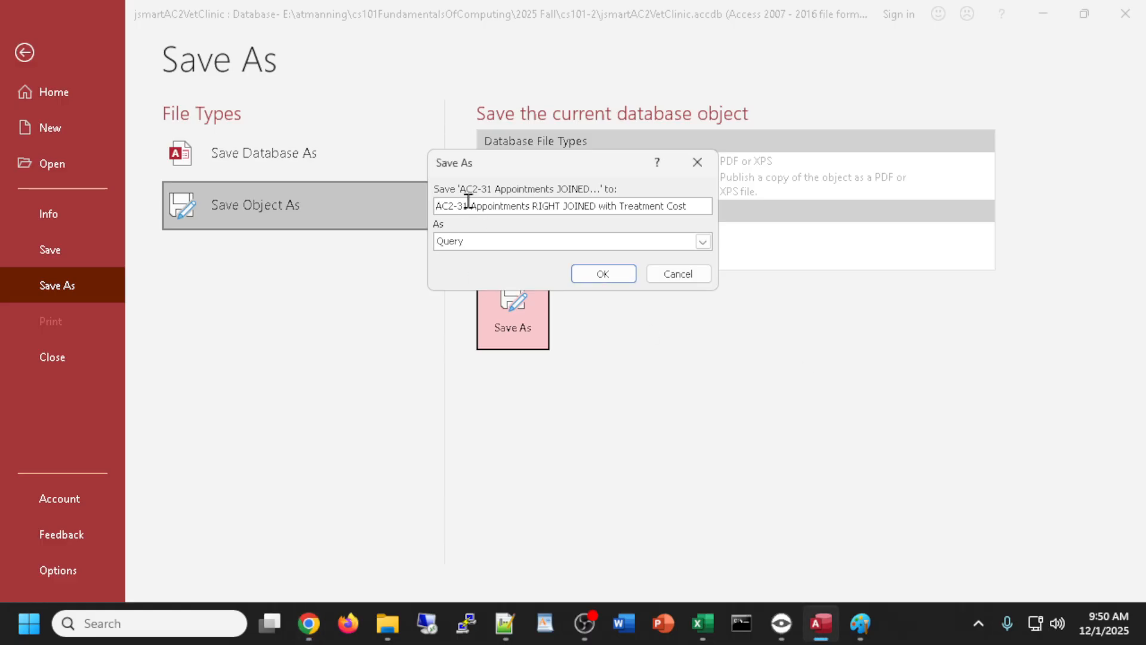
click(469, 204)
key(BackSpace)
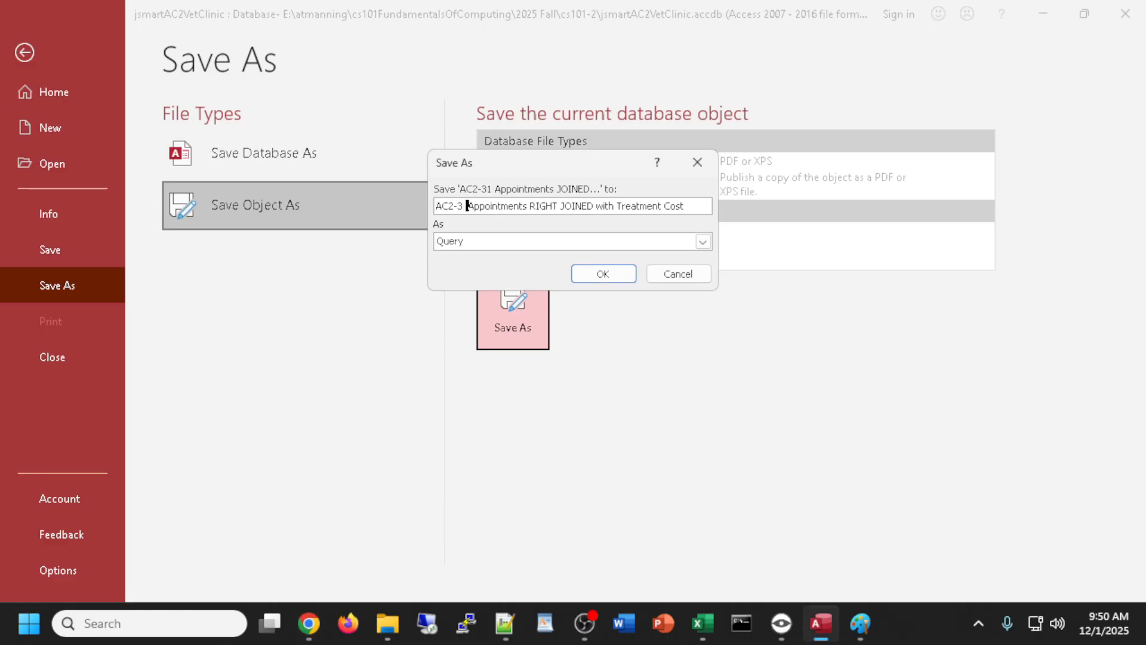
click(610, 274)
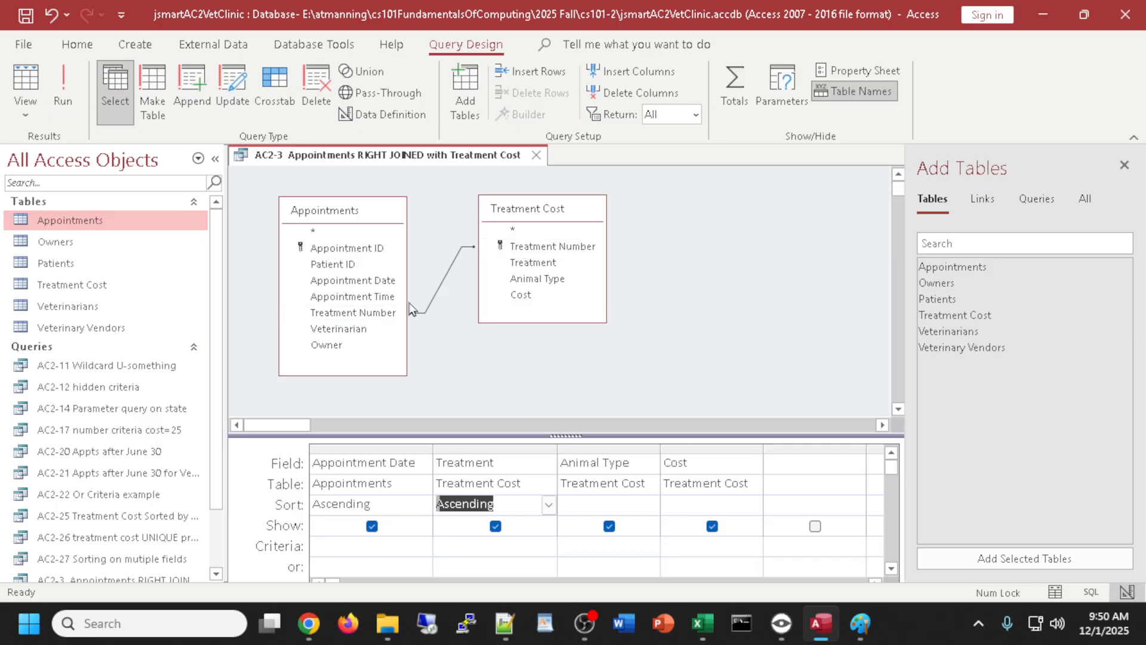
- Recheck the join type in Join Properties without changes, then close the query
click(449, 283)
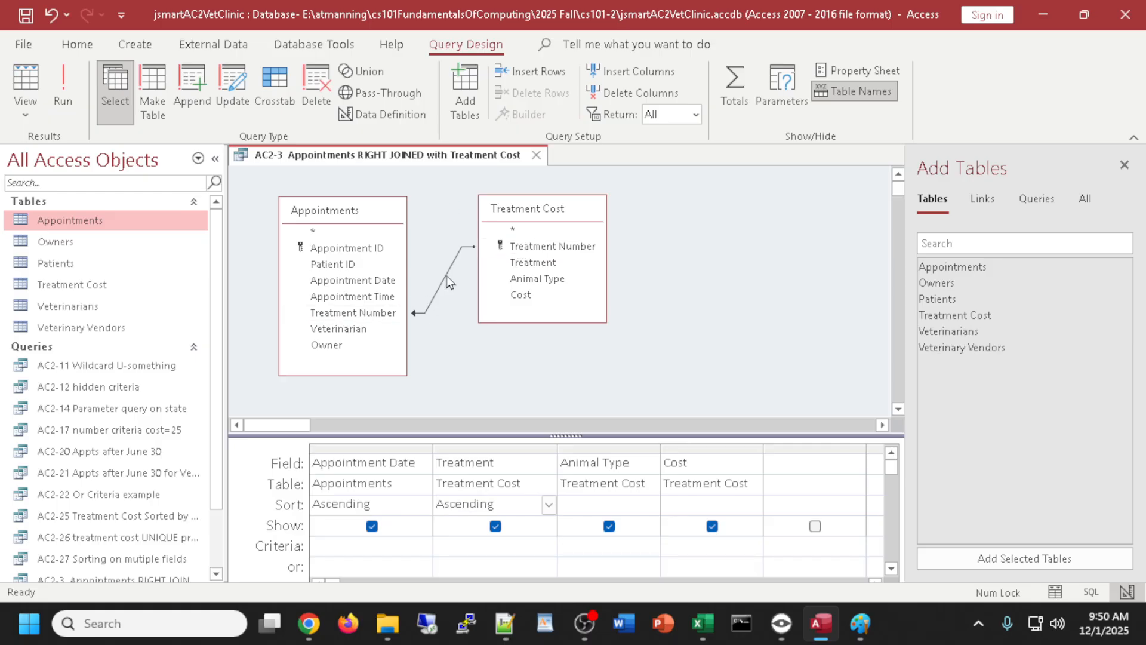
double_click(447, 276)
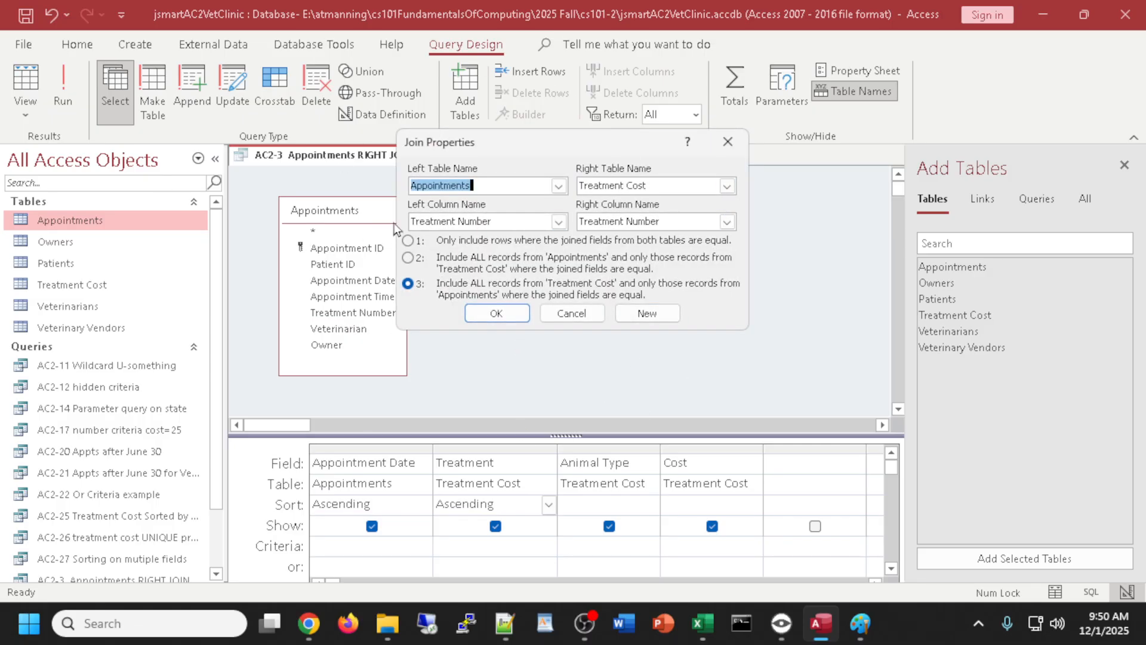
click(726, 141)
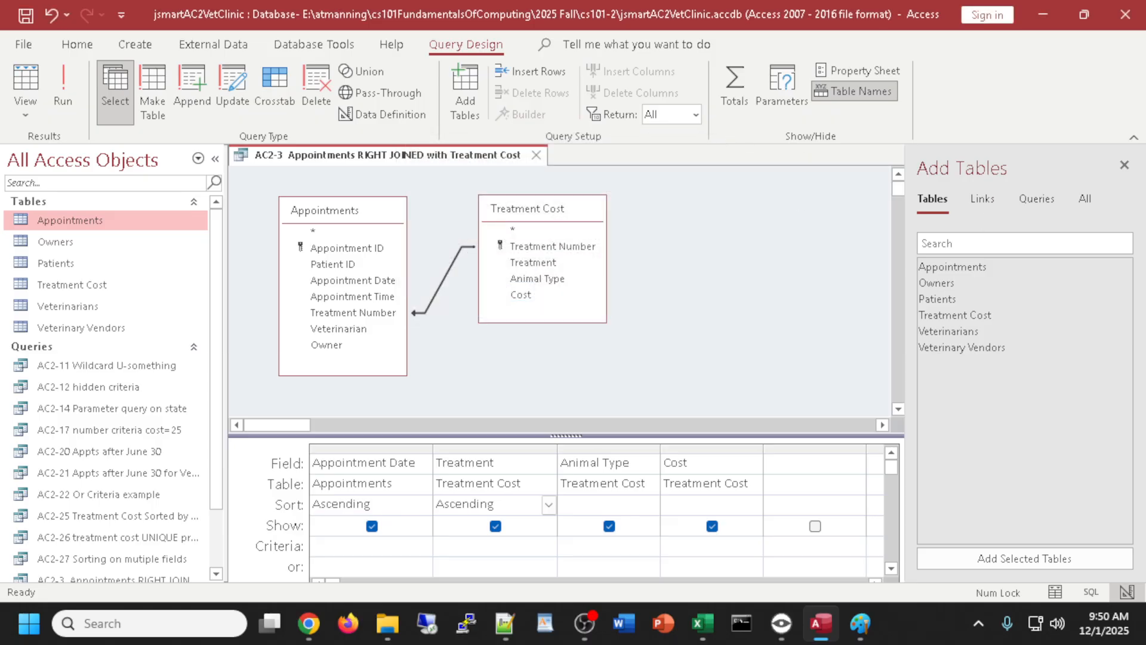
click(309, 624)
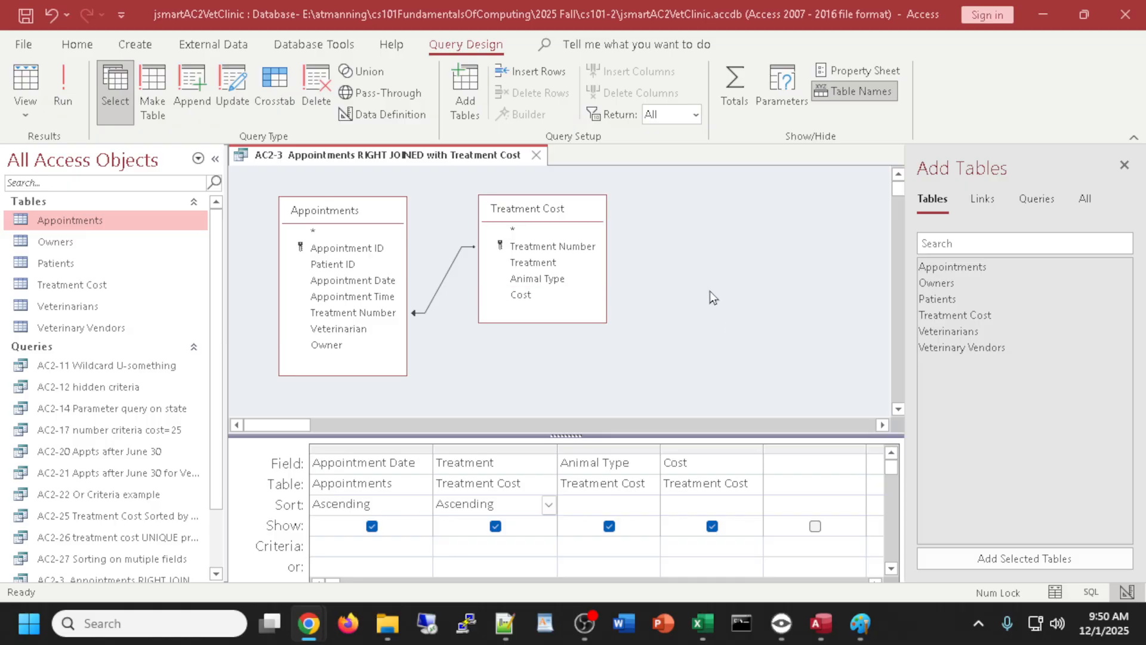
click(536, 155)
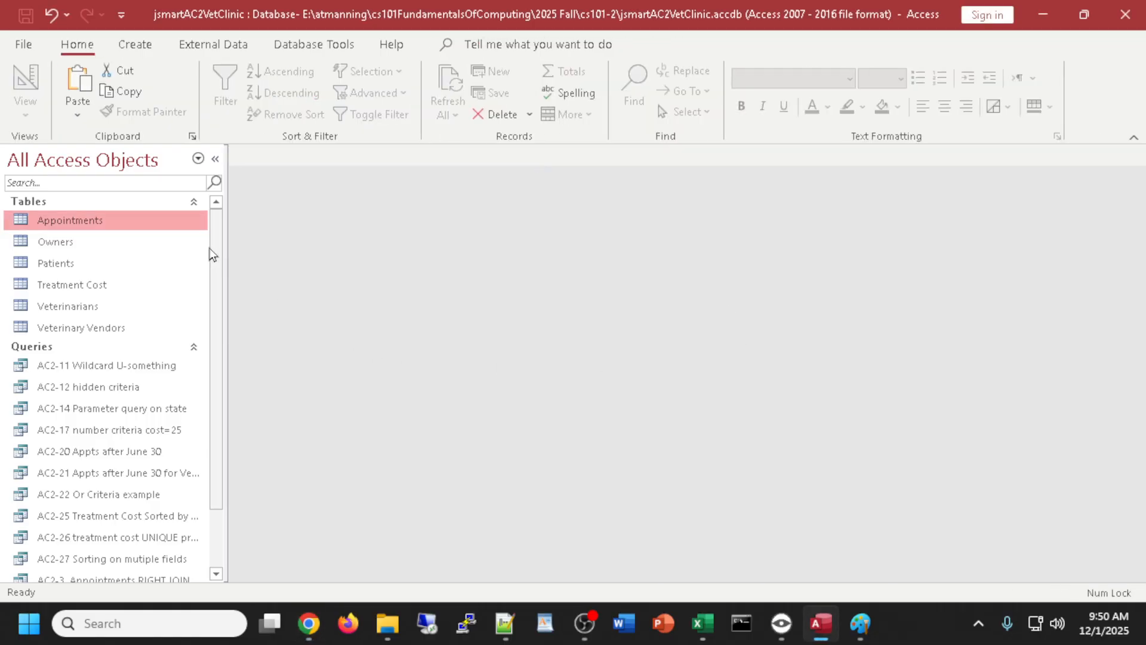
- Widen the Navigation Pane and rename the AC2-3 query to AC2-33
scroll(213, 254, down, 3)
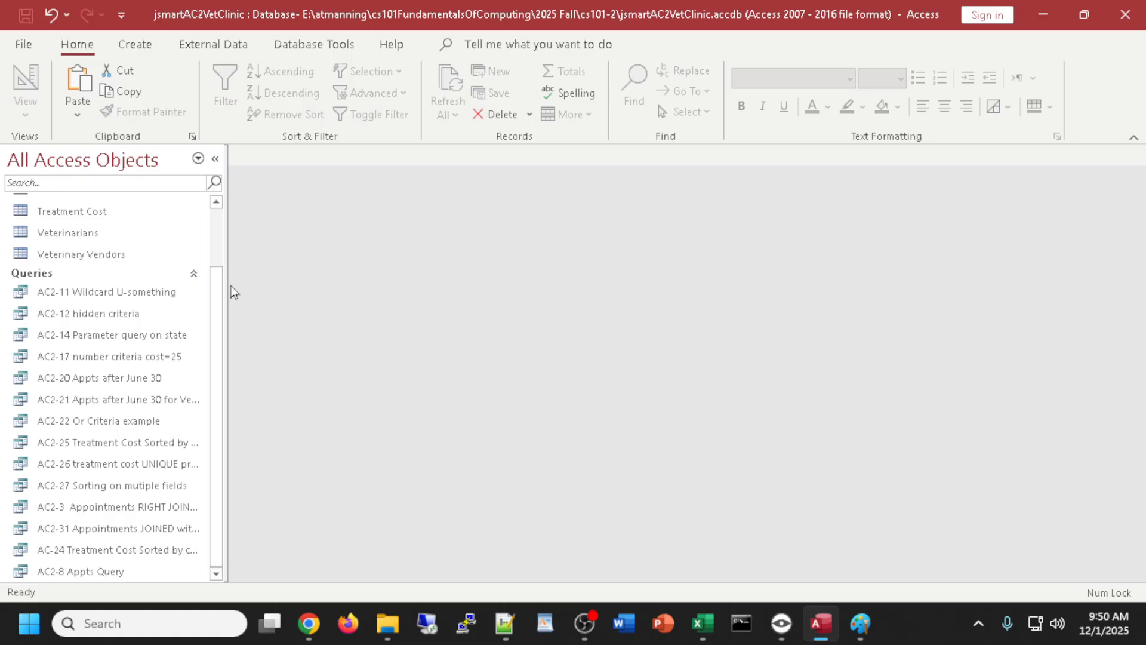
drag(226, 277, 296, 278)
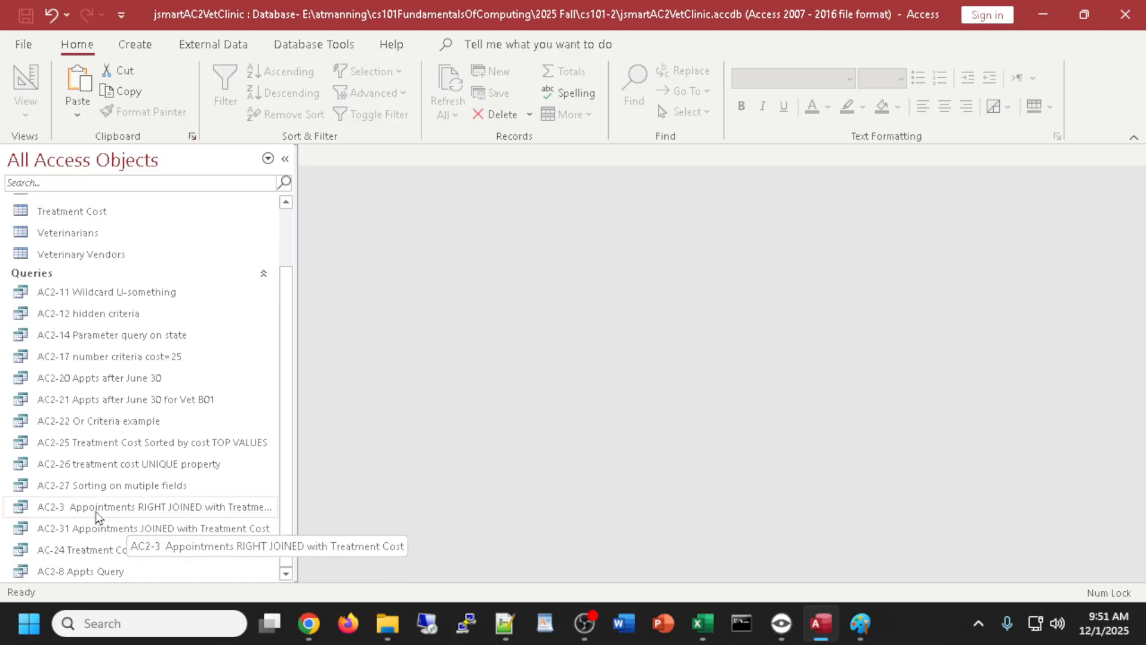
right_click(76, 510)
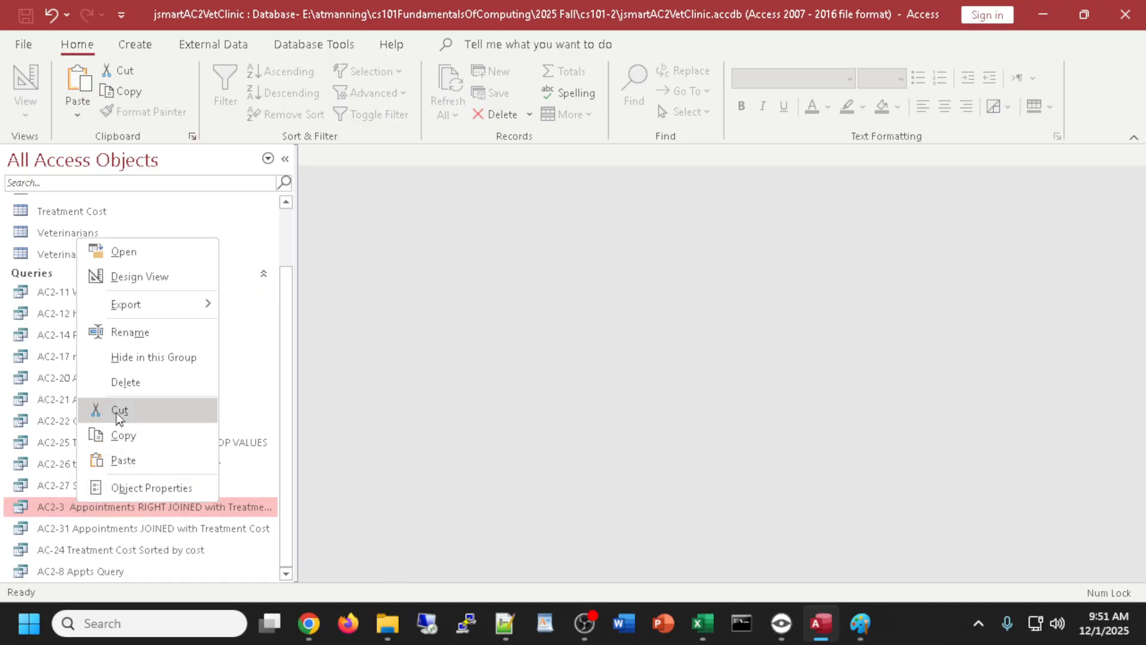
click(130, 332)
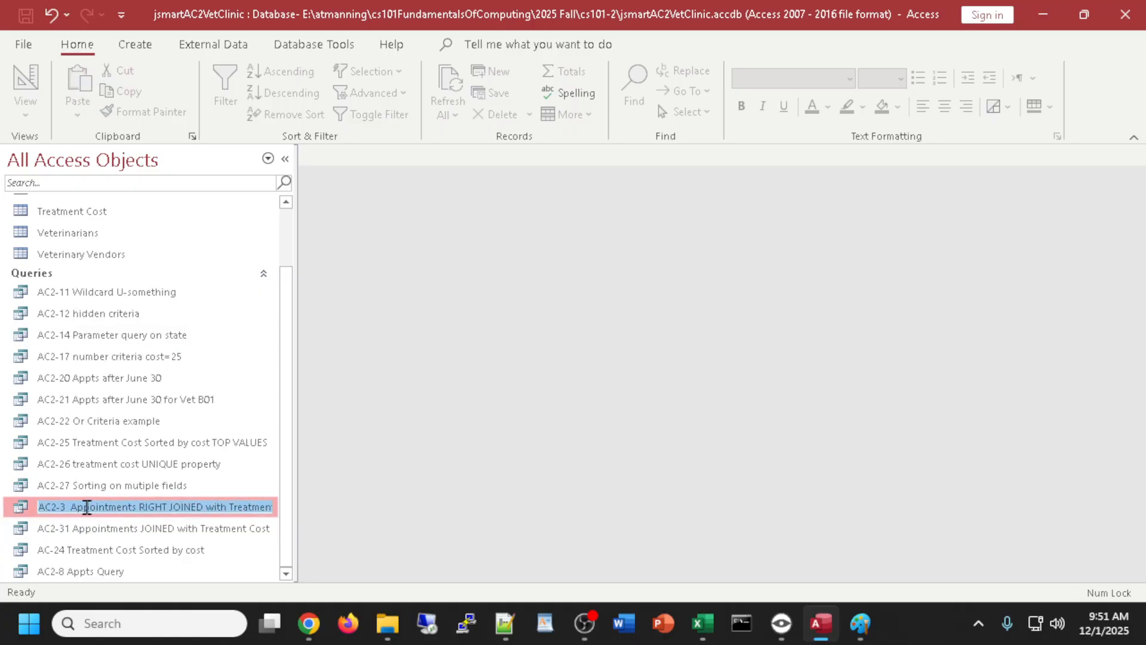
click(62, 507)
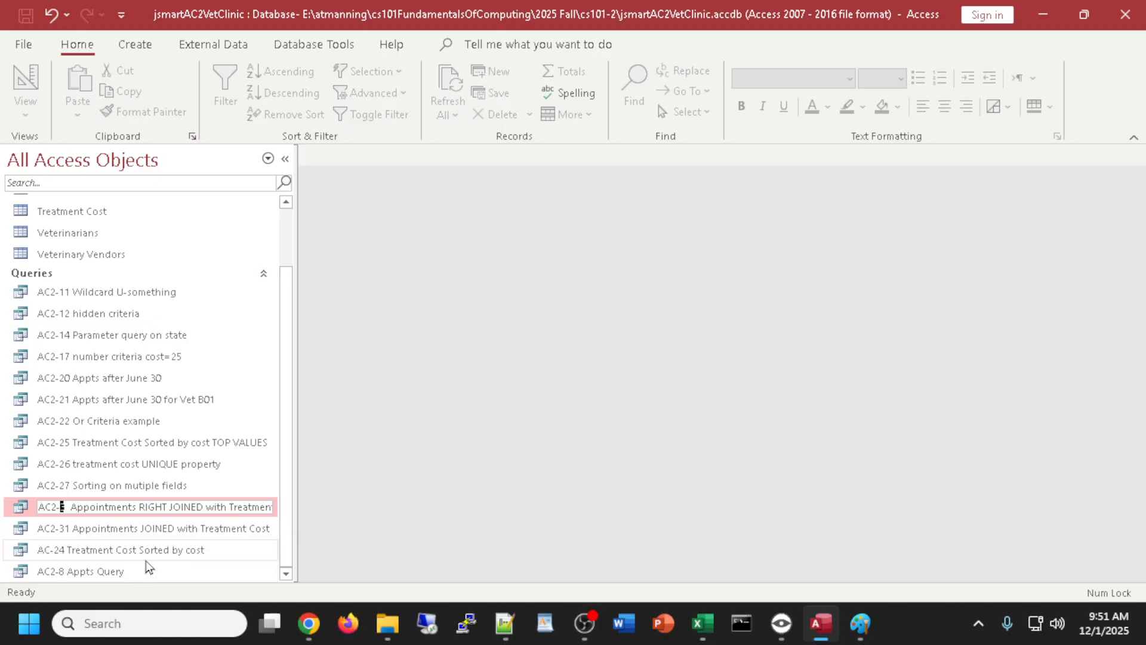
text(0)
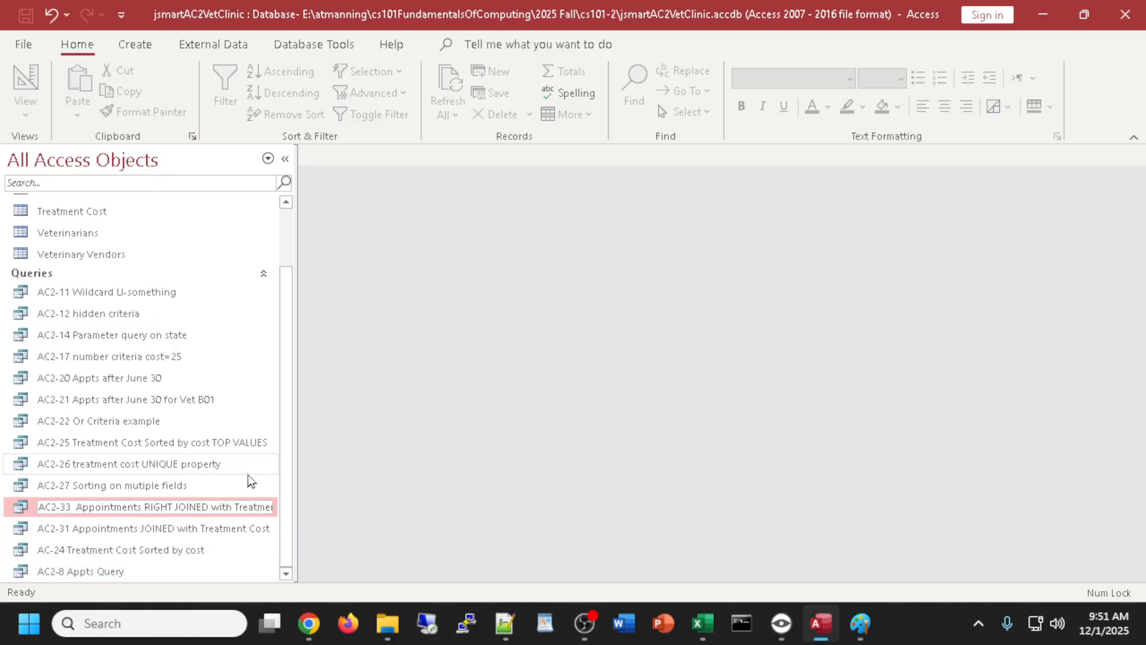
key(Return)
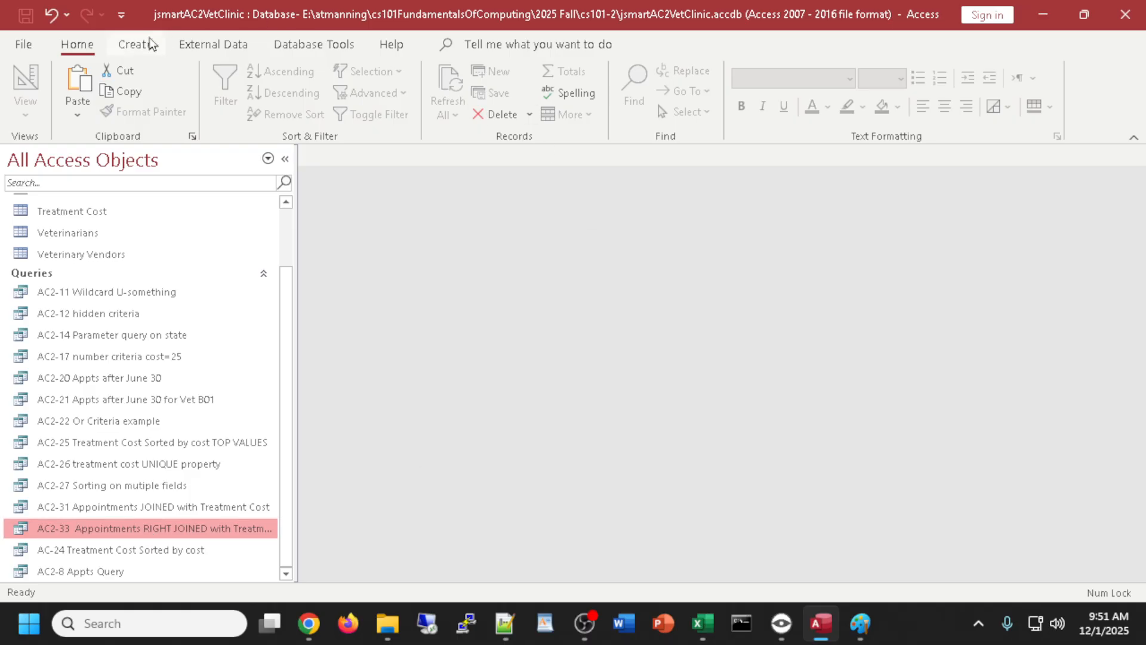
- Generate a quick report from the AC2-33 query, then close it and save it under the suggested name
click(136, 45)
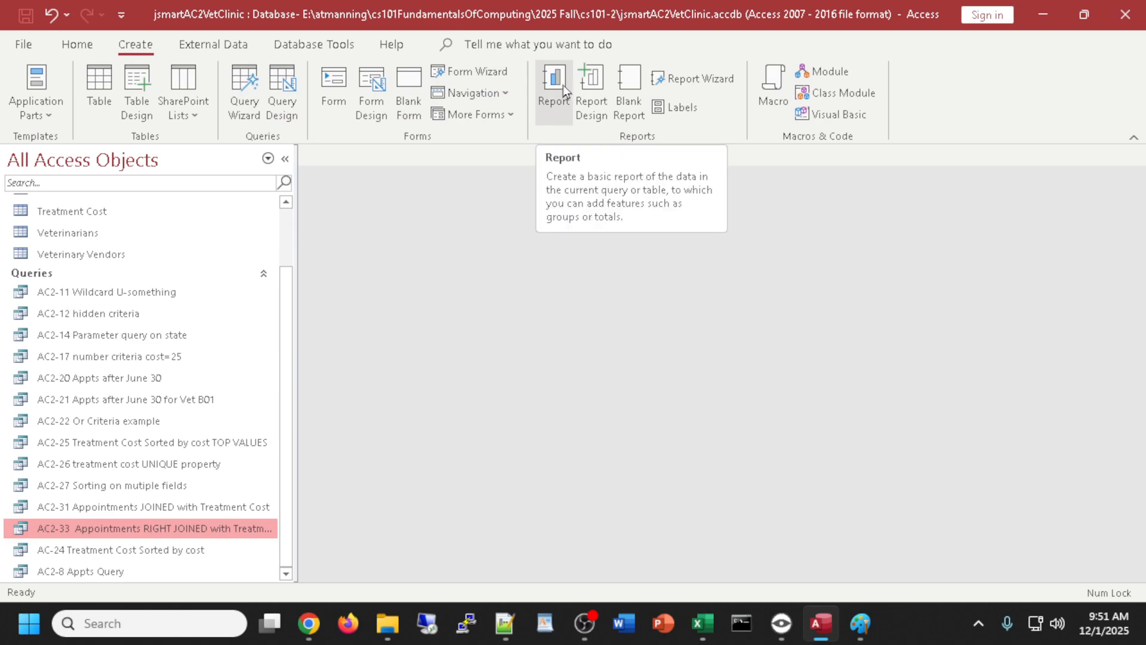
click(560, 83)
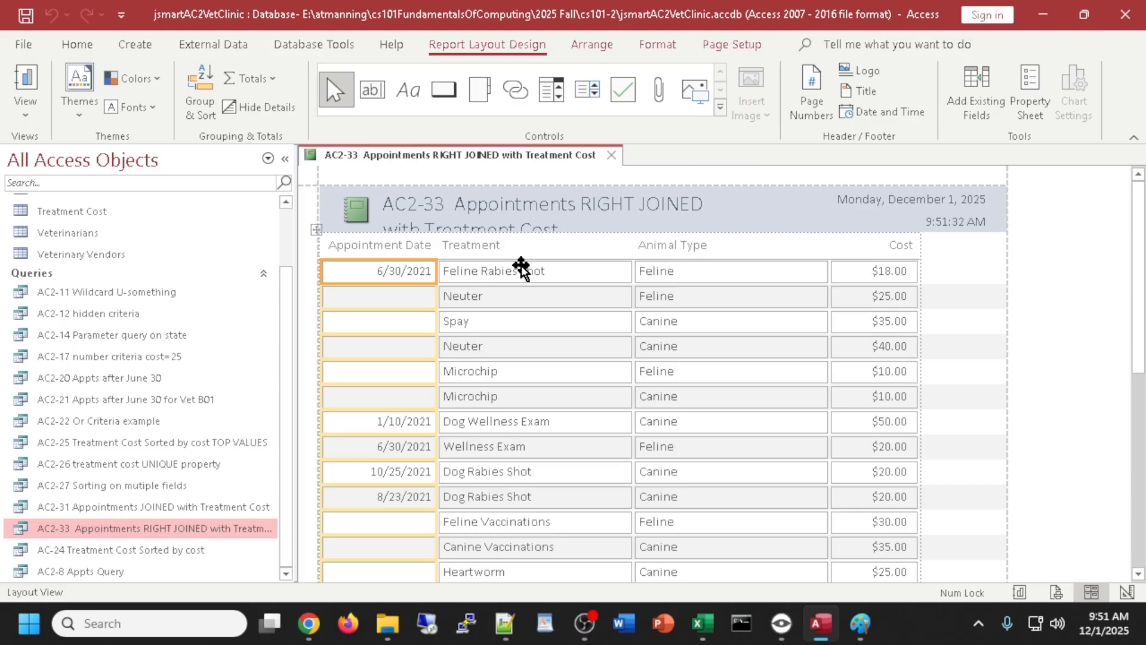
click(611, 156)
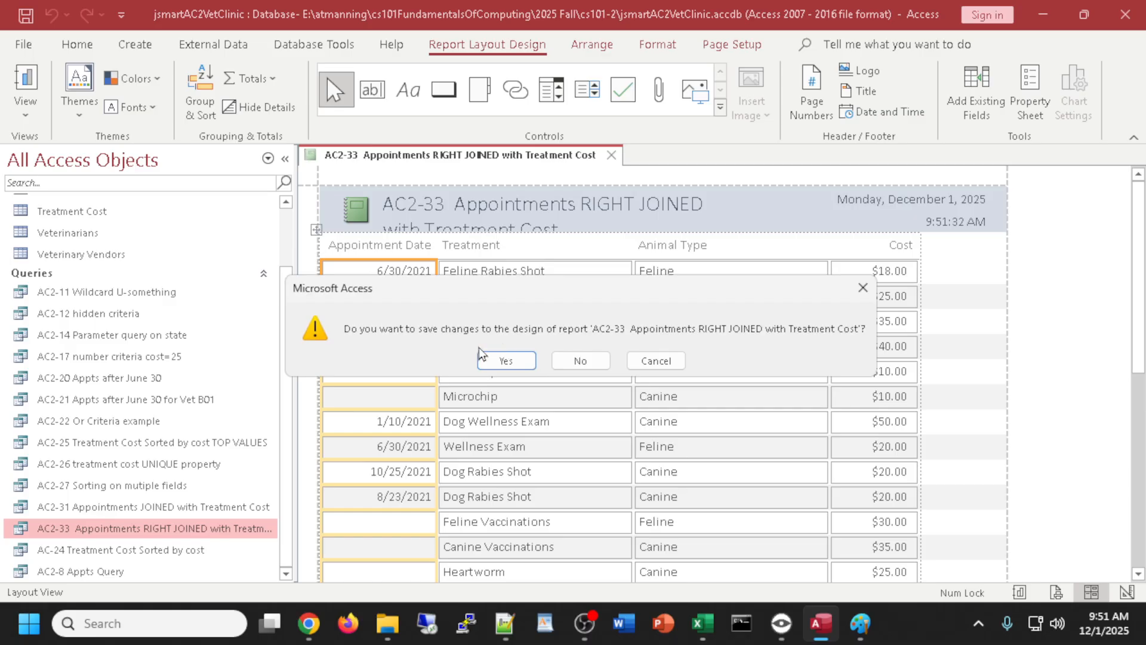
click(487, 362)
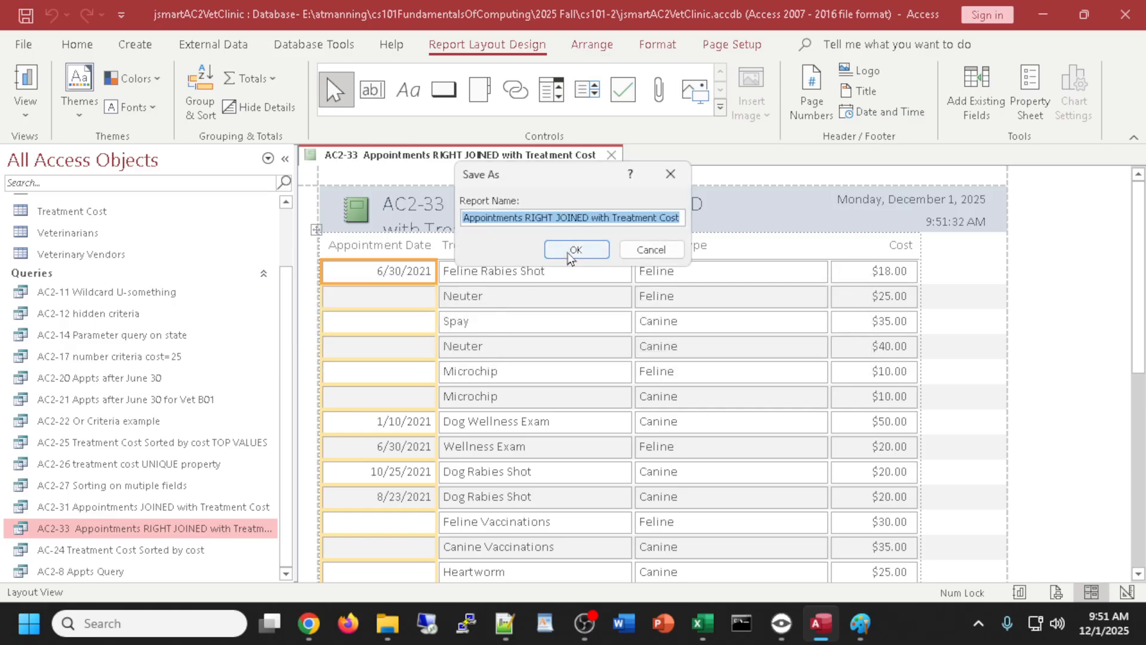
click(577, 248)
scroll(150, 341, down, 1)
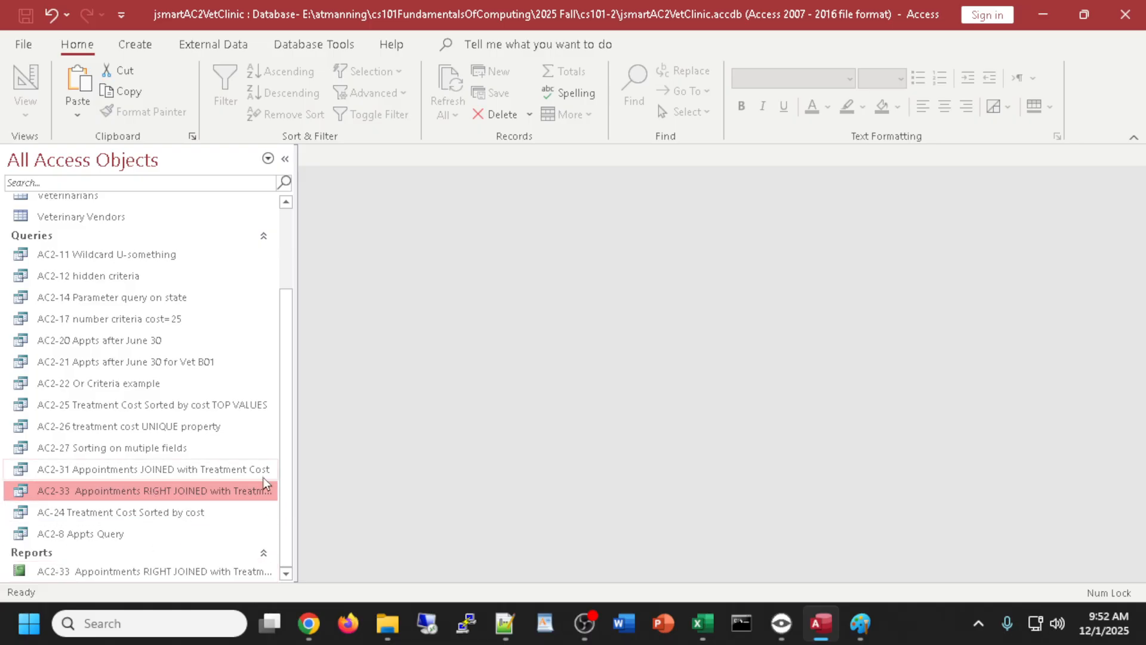
- Build a Report Wizard report with all four AC2-33 fields in tabular portrait layout, titled '...Treatment Cost1'
click(132, 52)
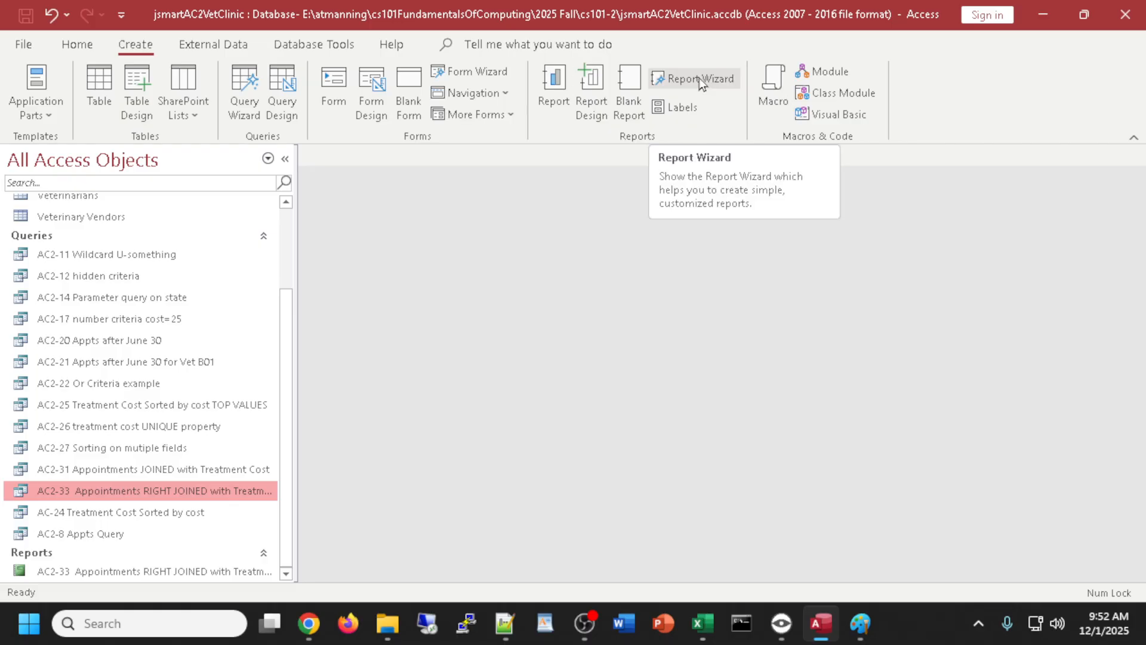
click(700, 77)
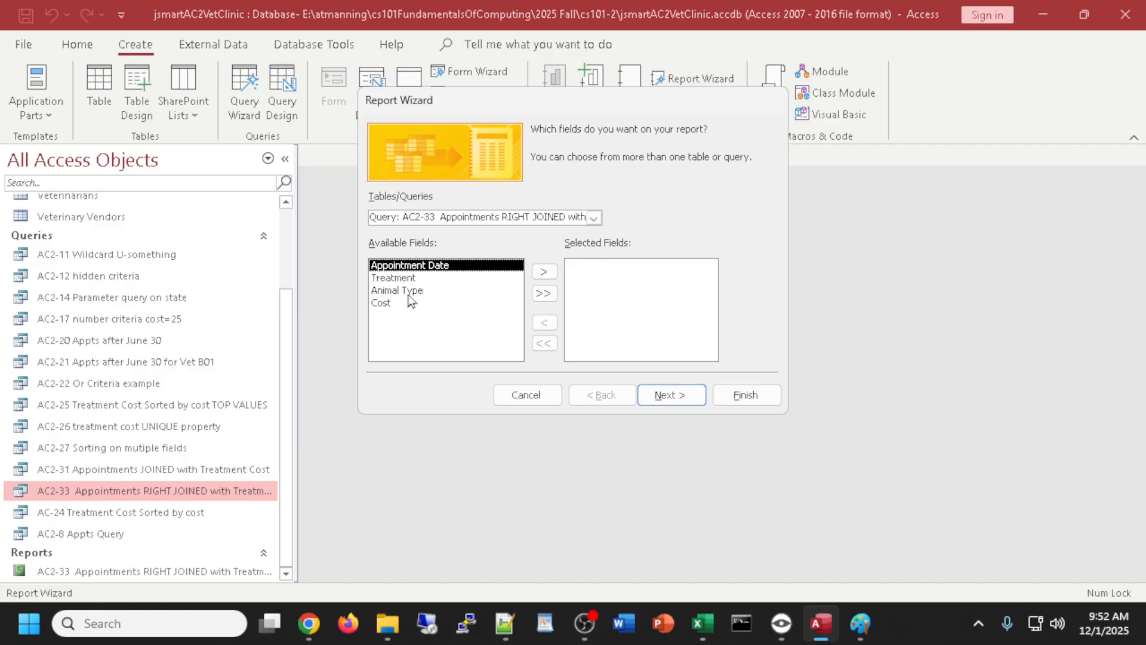
click(545, 294)
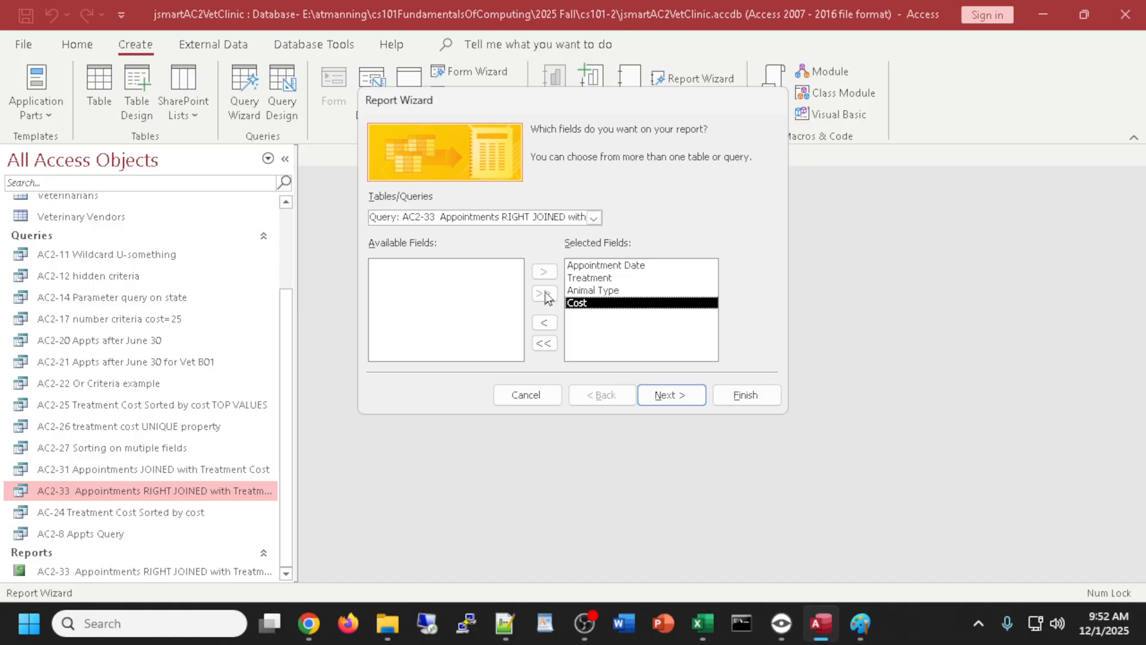
click(665, 399)
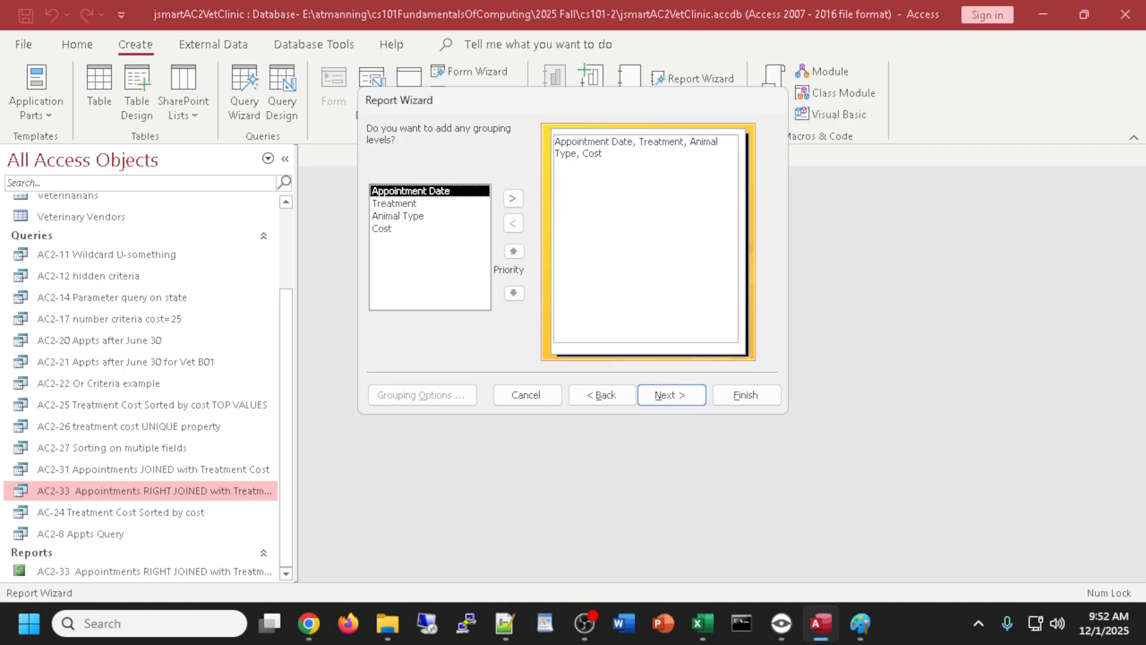
click(309, 623)
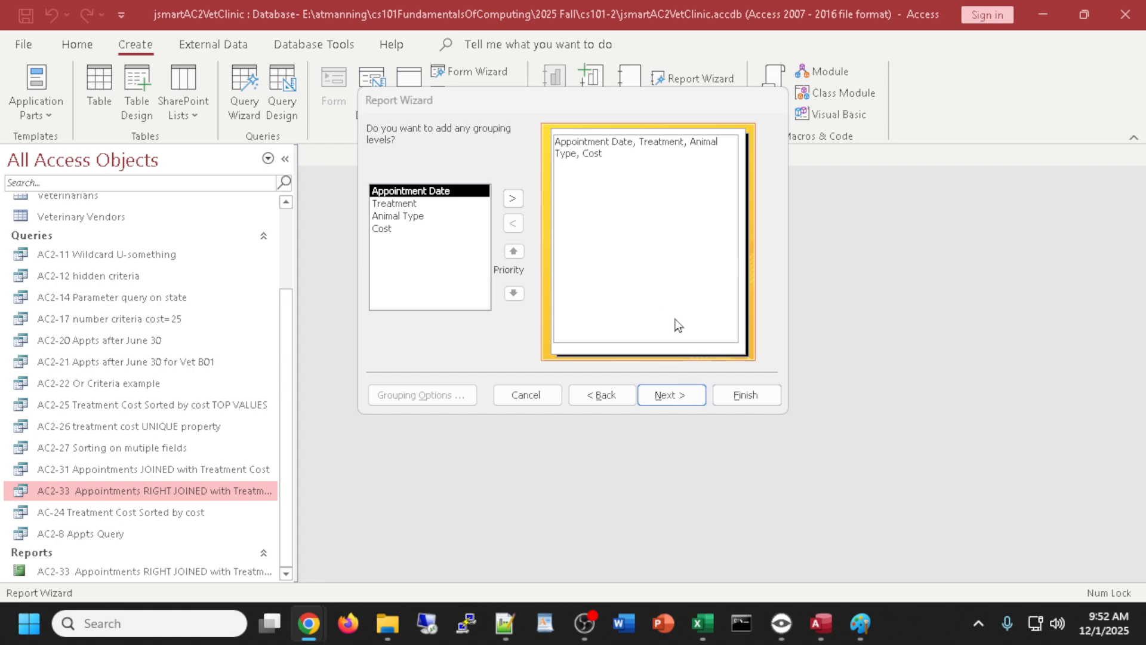
click(685, 393)
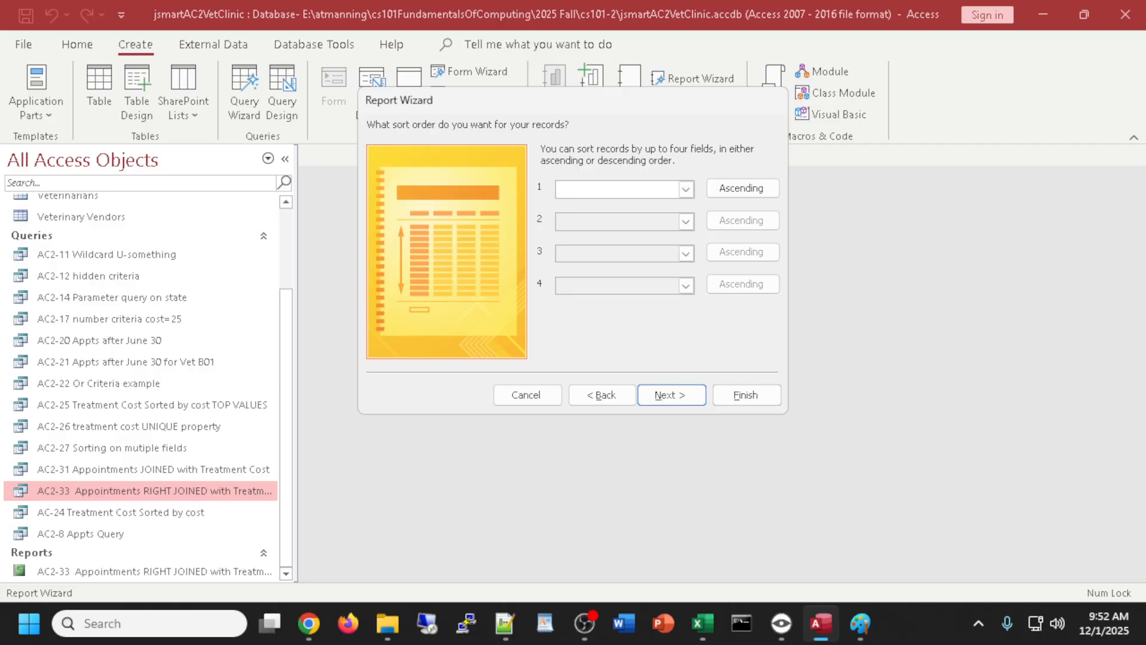
click(687, 394)
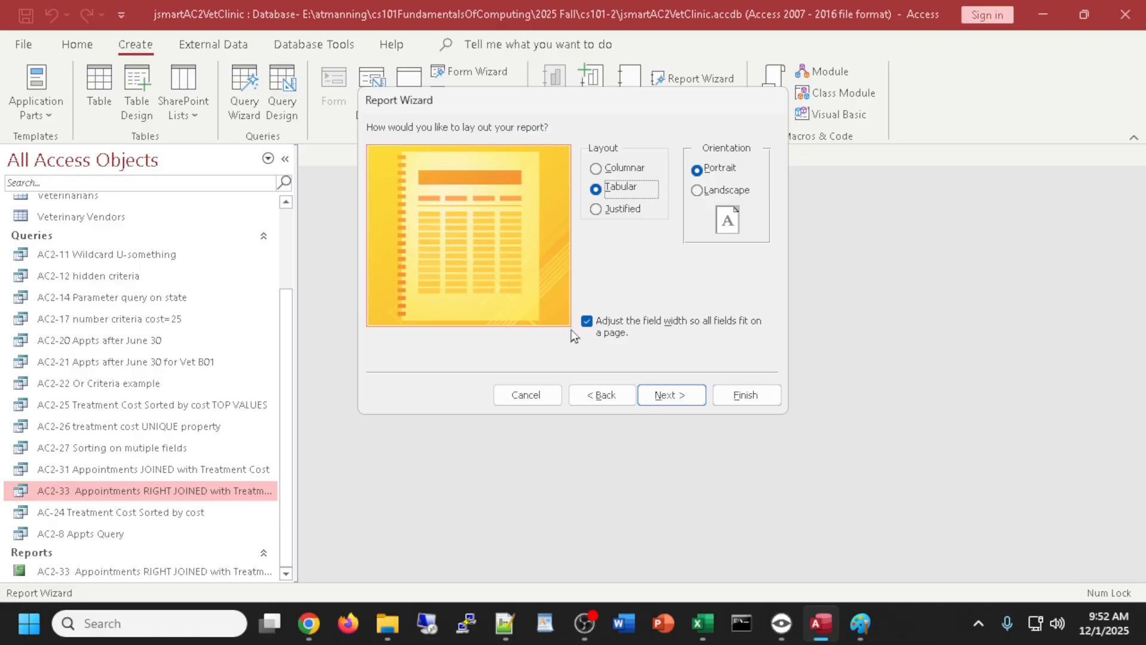
click(671, 395)
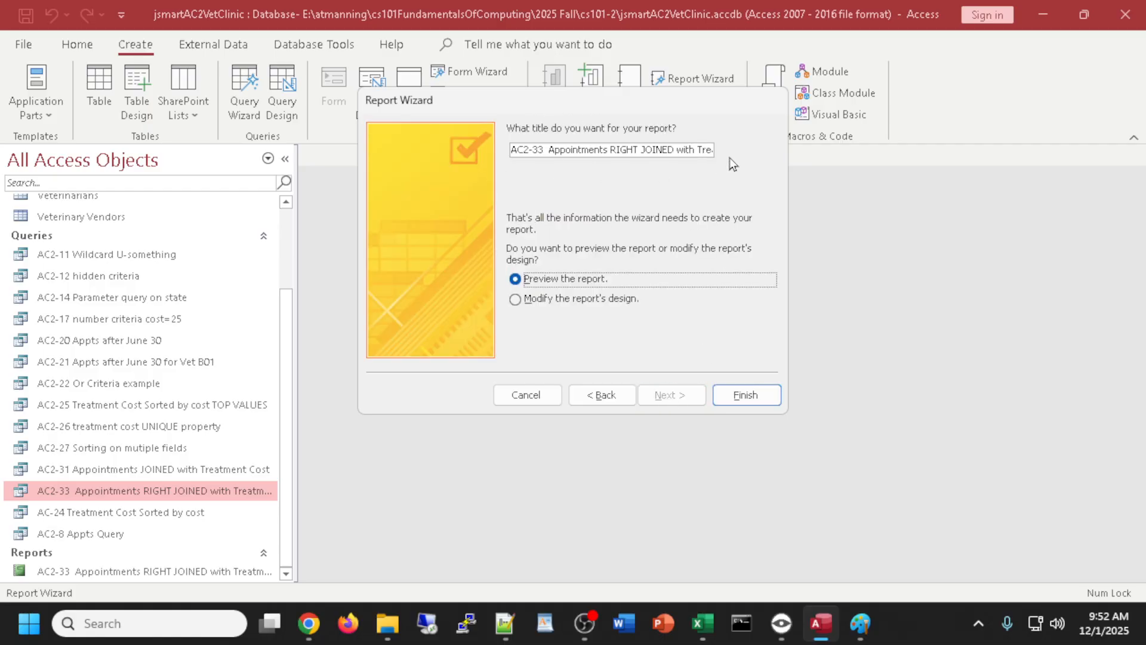
drag(706, 150, 747, 225)
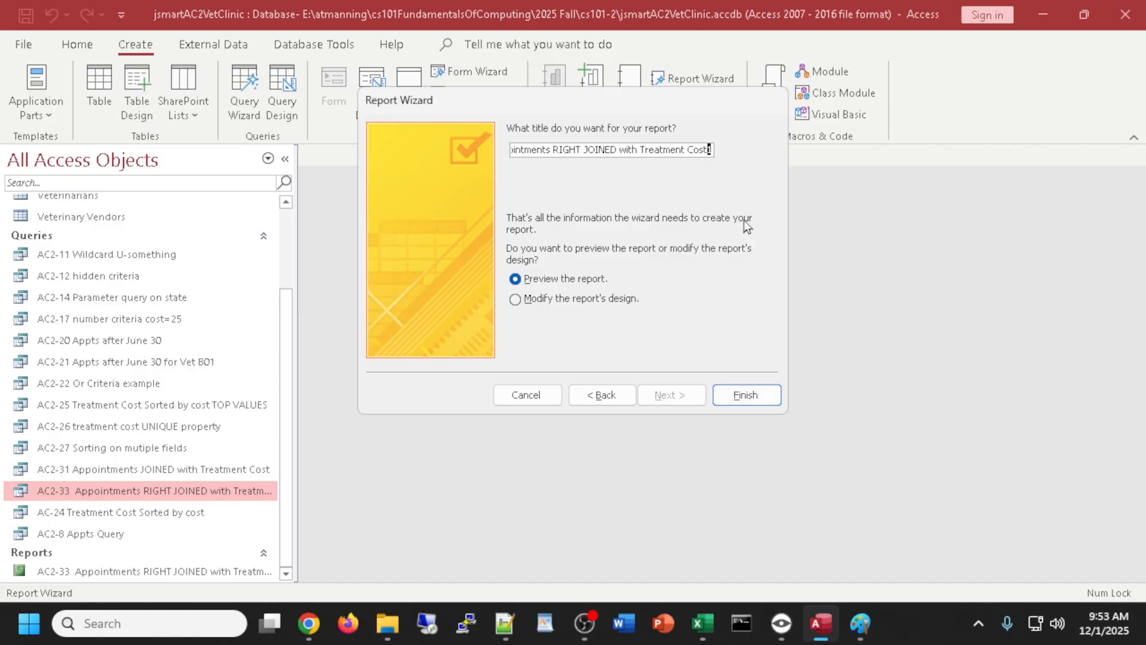
click(739, 396)
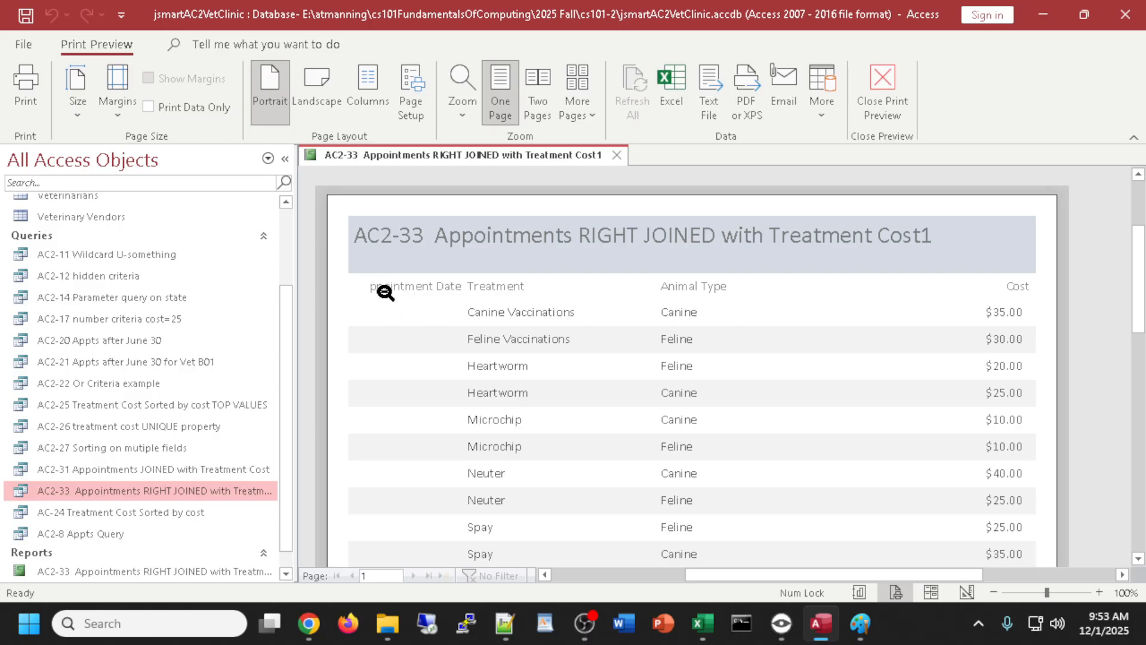
- Exit print preview into Report View, then briefly open and close the AC2-31 query results
scroll(870, 300, down, 1)
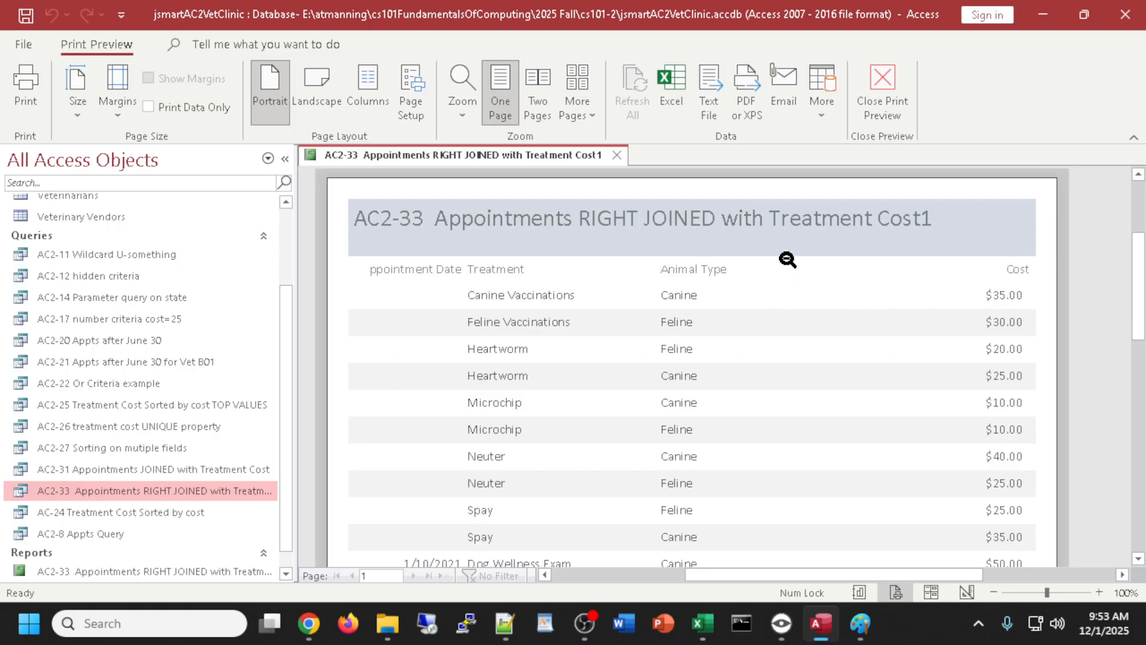
click(893, 85)
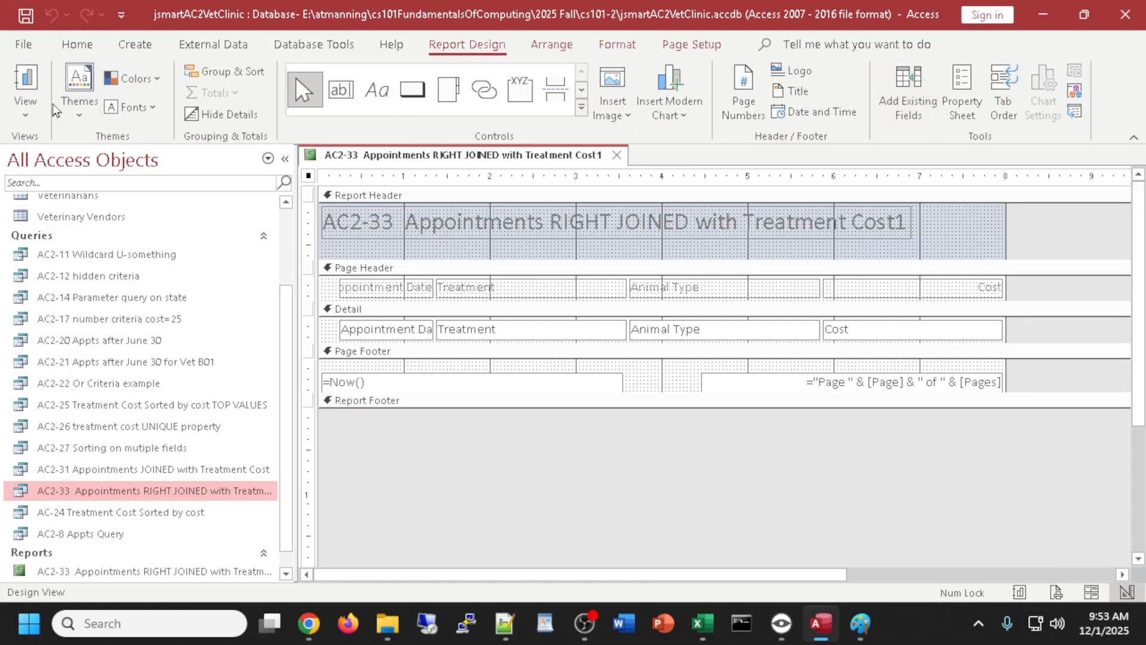
click(25, 82)
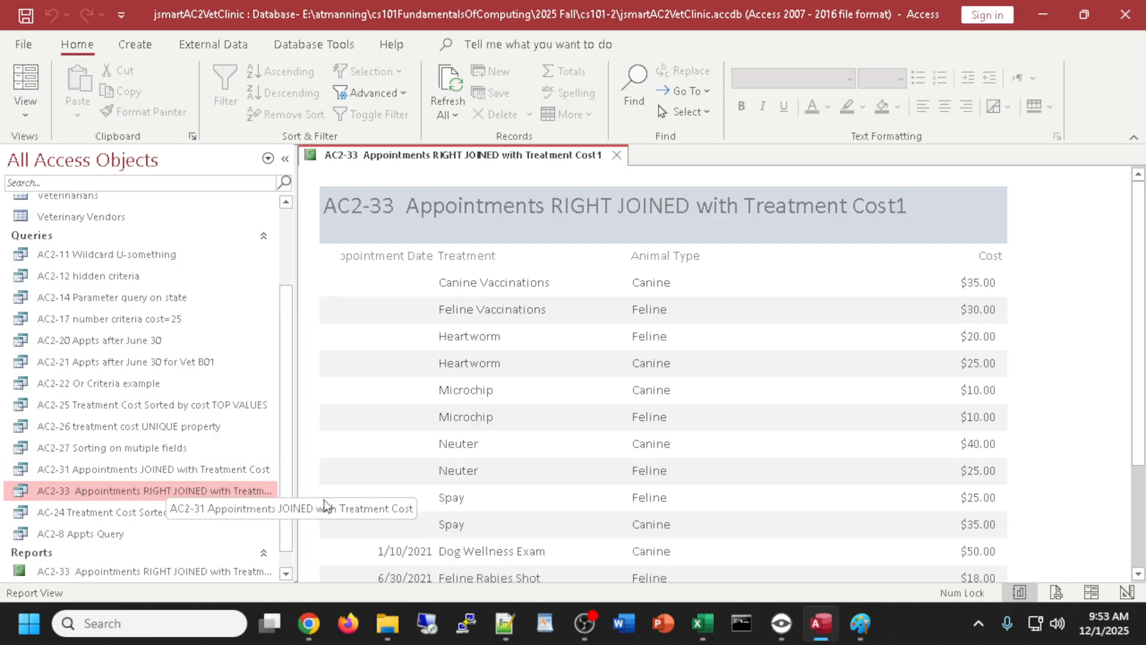
double_click(154, 471)
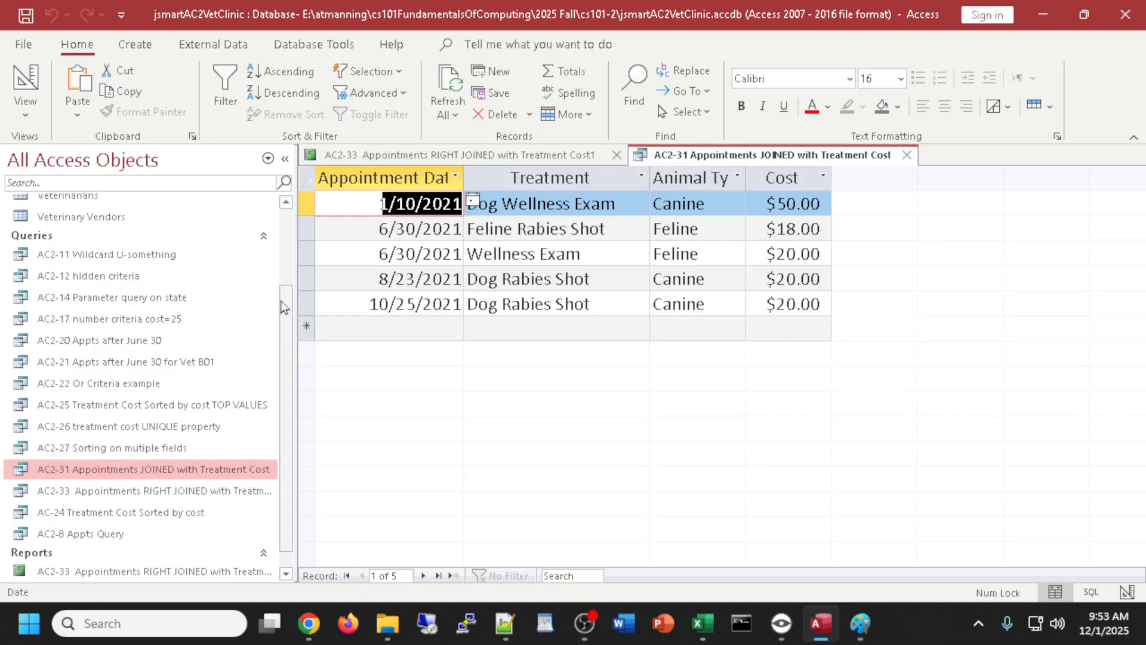
click(903, 159)
- Open the original AC2-33 report and compare it side by side with the Treatment Cost1 report
scroll(154, 418, down, 1)
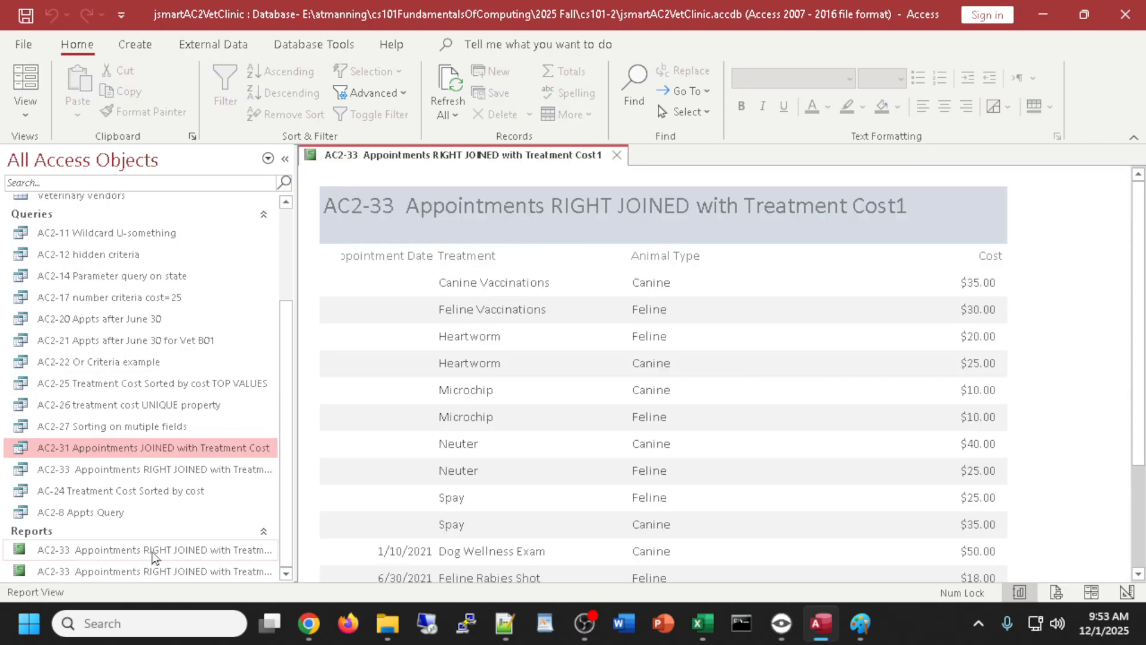
double_click(153, 557)
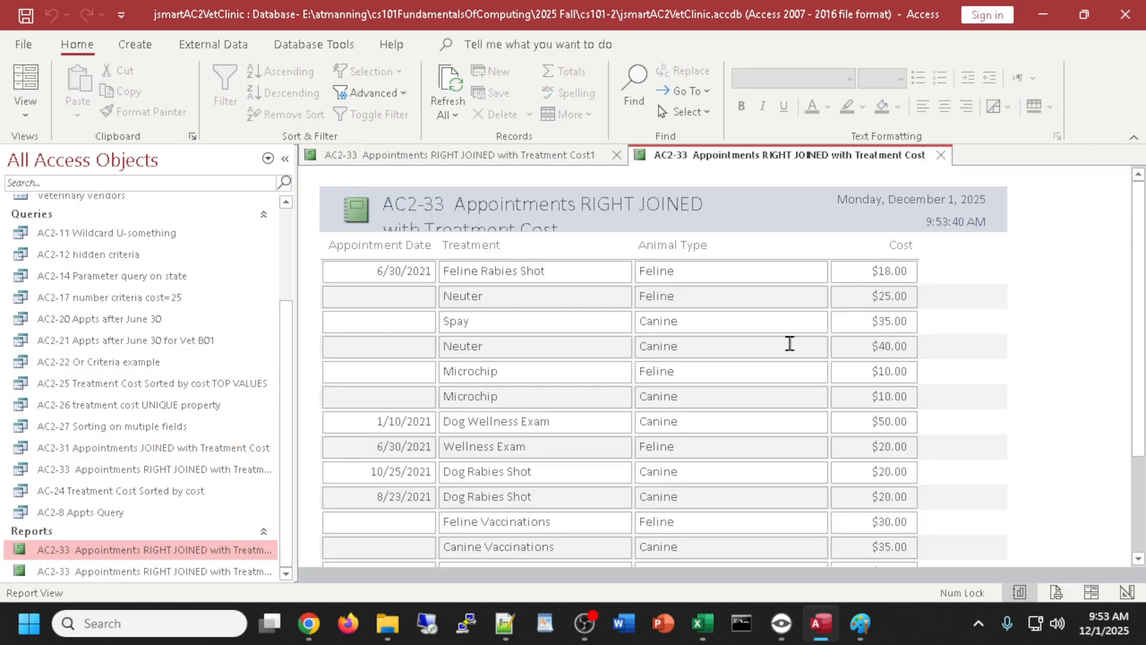
click(481, 158)
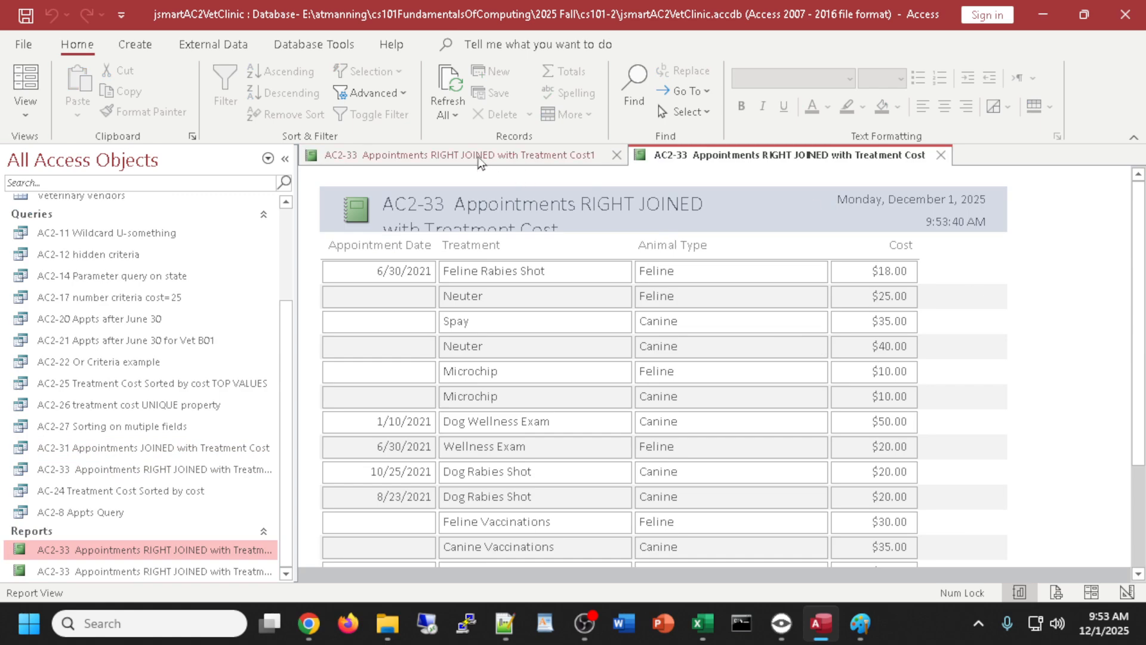
click(693, 160)
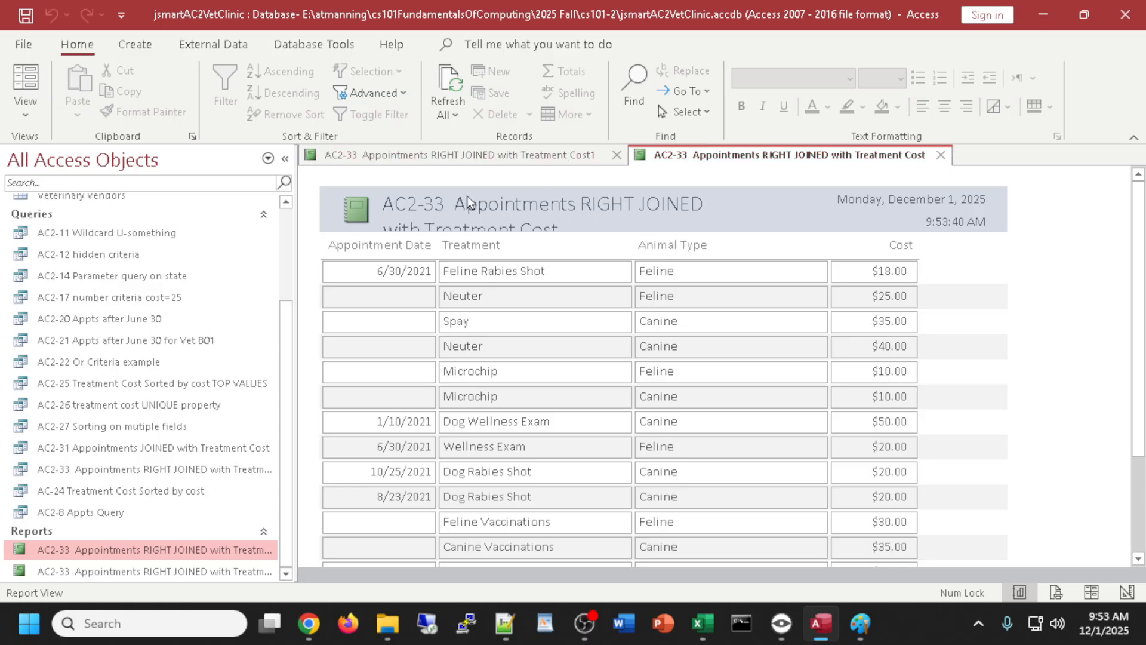
click(471, 162)
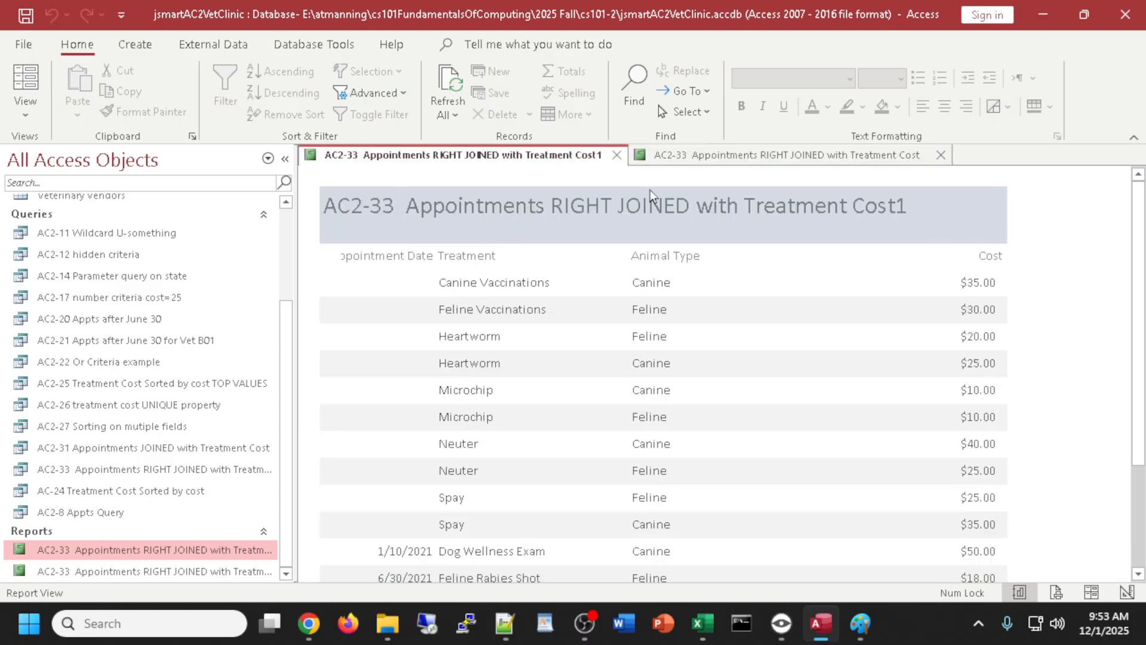
click(687, 159)
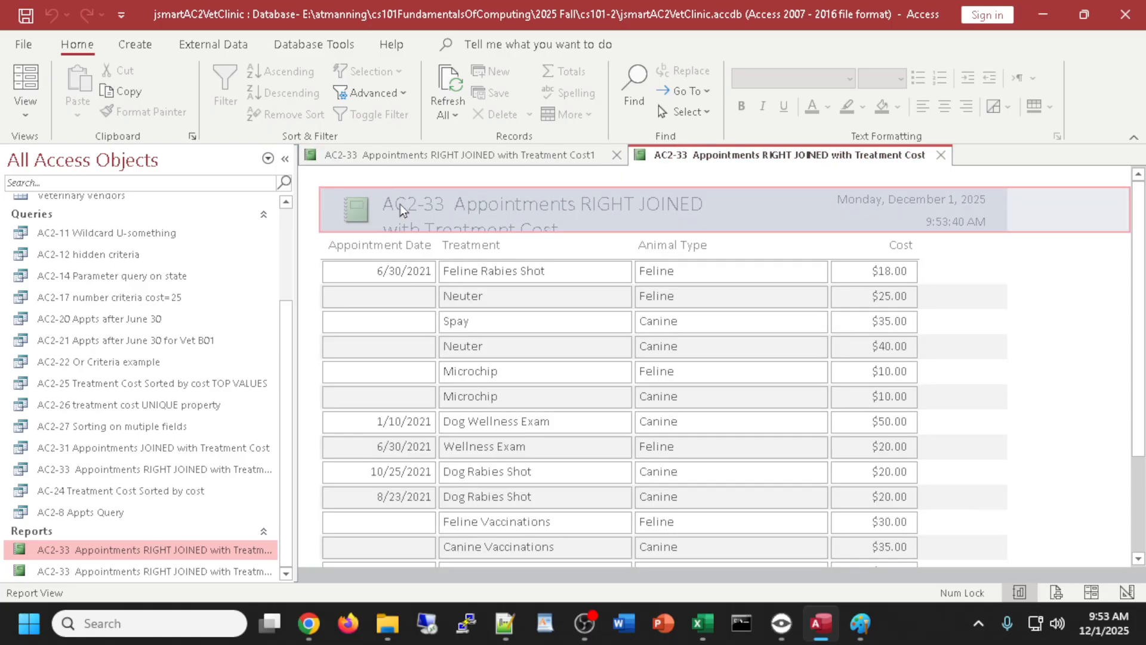
click(420, 157)
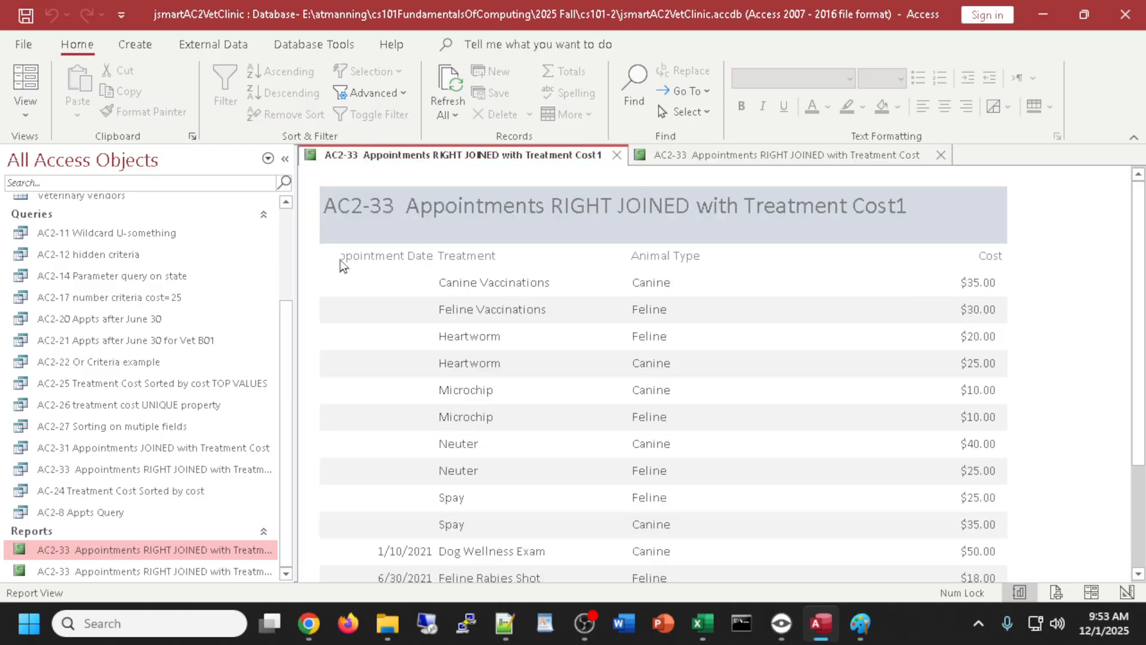
click(724, 156)
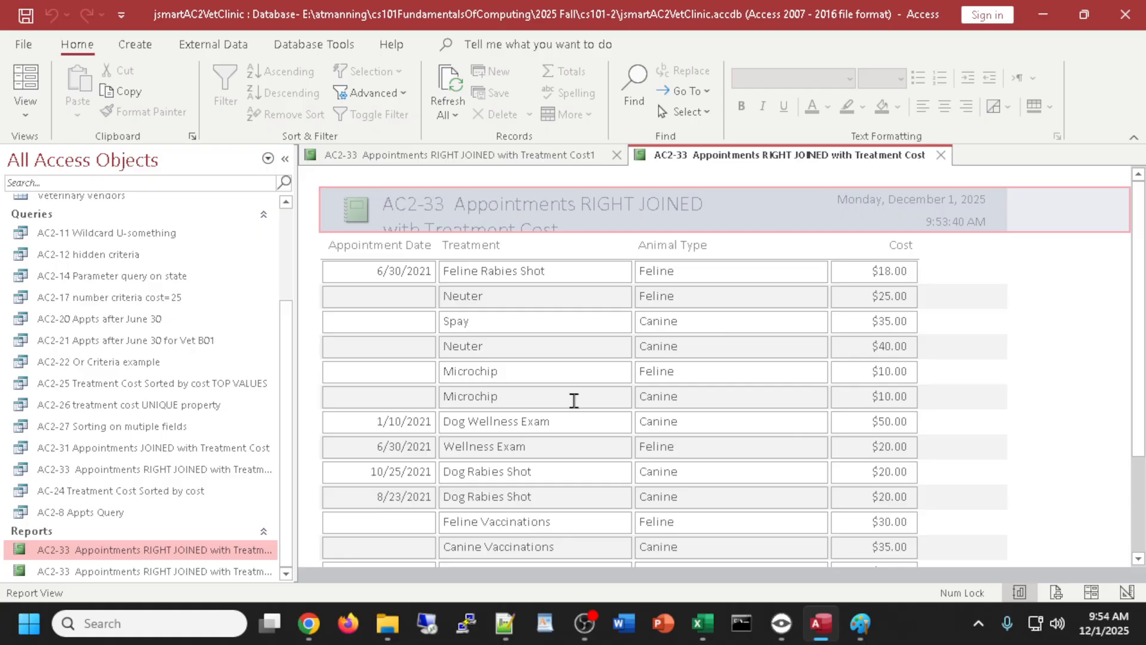
- Close both AC2-33 report tabs
click(942, 156)
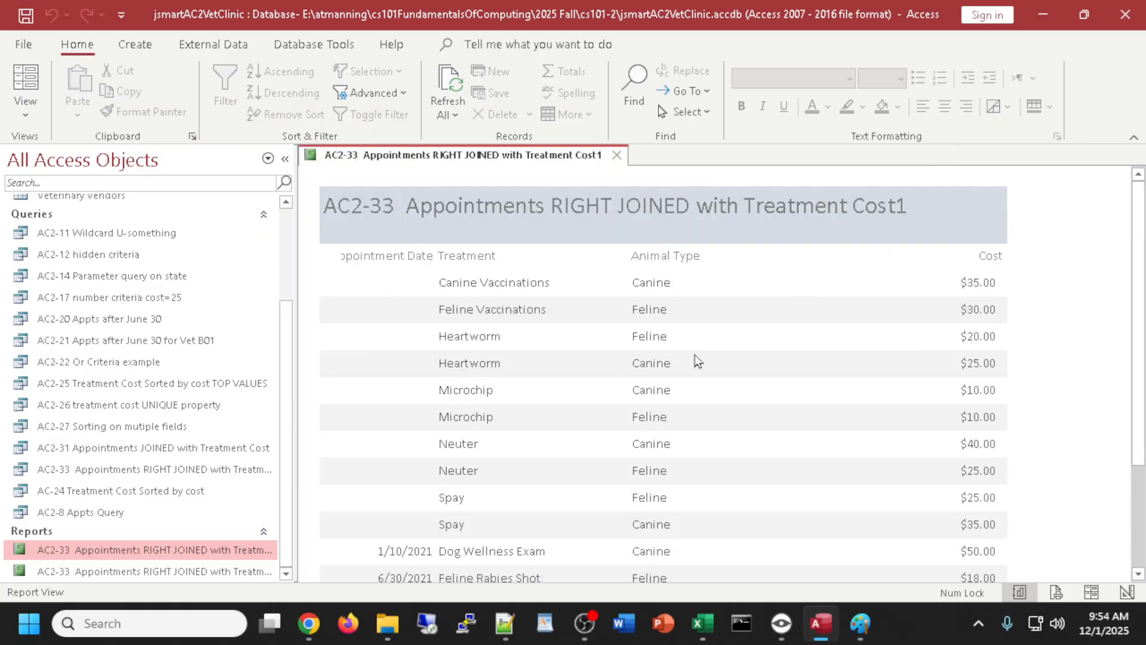
scroll(690, 319, down, 3)
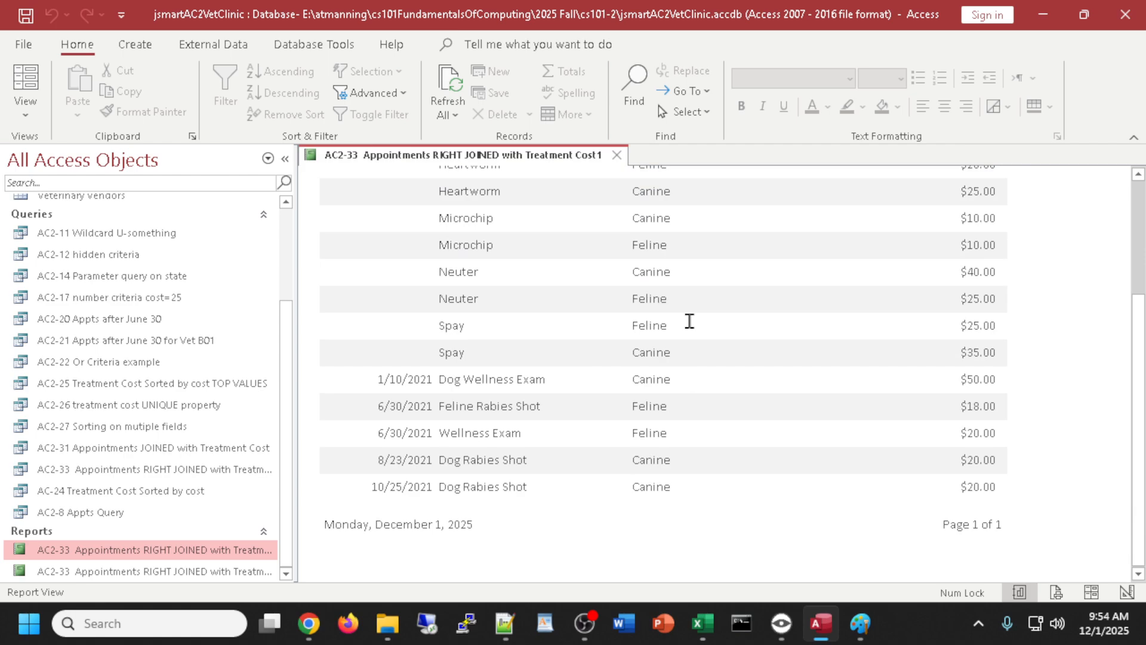
scroll(691, 324, up, 3)
scroll(701, 336, down, 2)
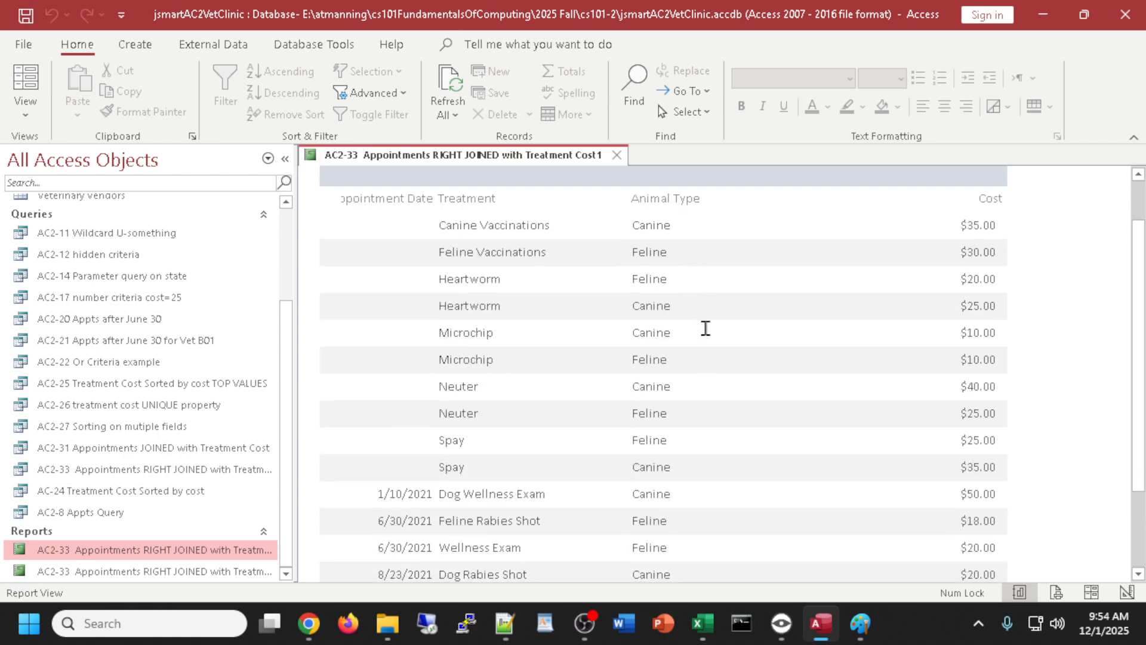
scroll(707, 330, down, 1)
click(618, 155)
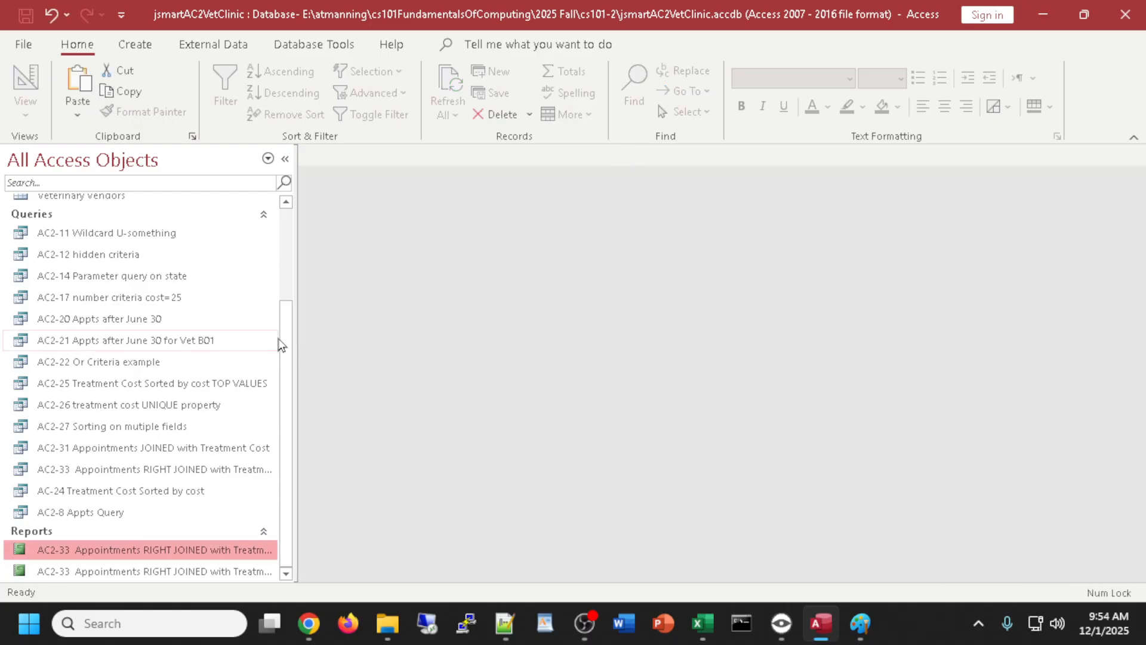
- Generate a trial quick report from the AC2-21 query
drag(285, 346, 311, 442)
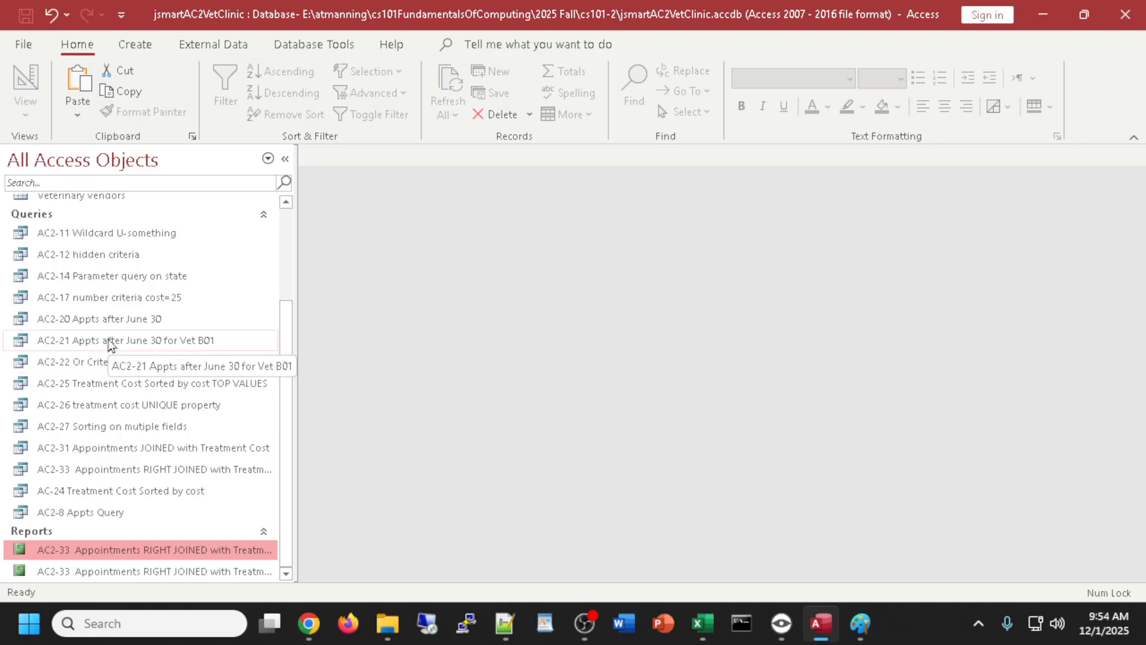
scroll(137, 343, up, 3)
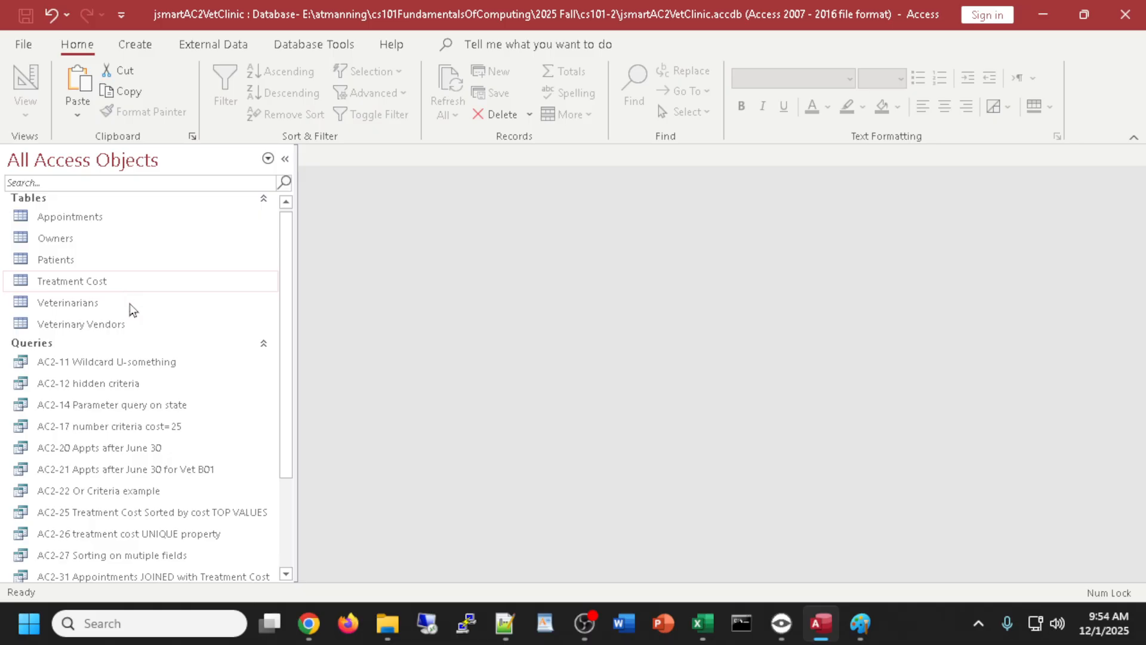
scroll(150, 352, down, 2)
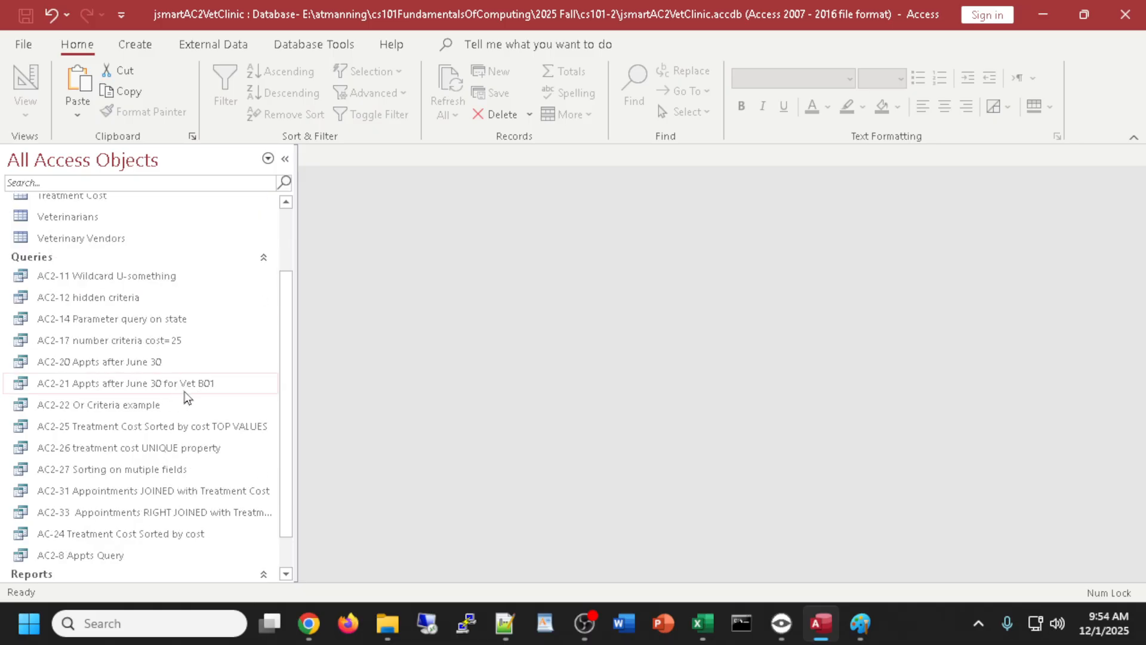
click(102, 385)
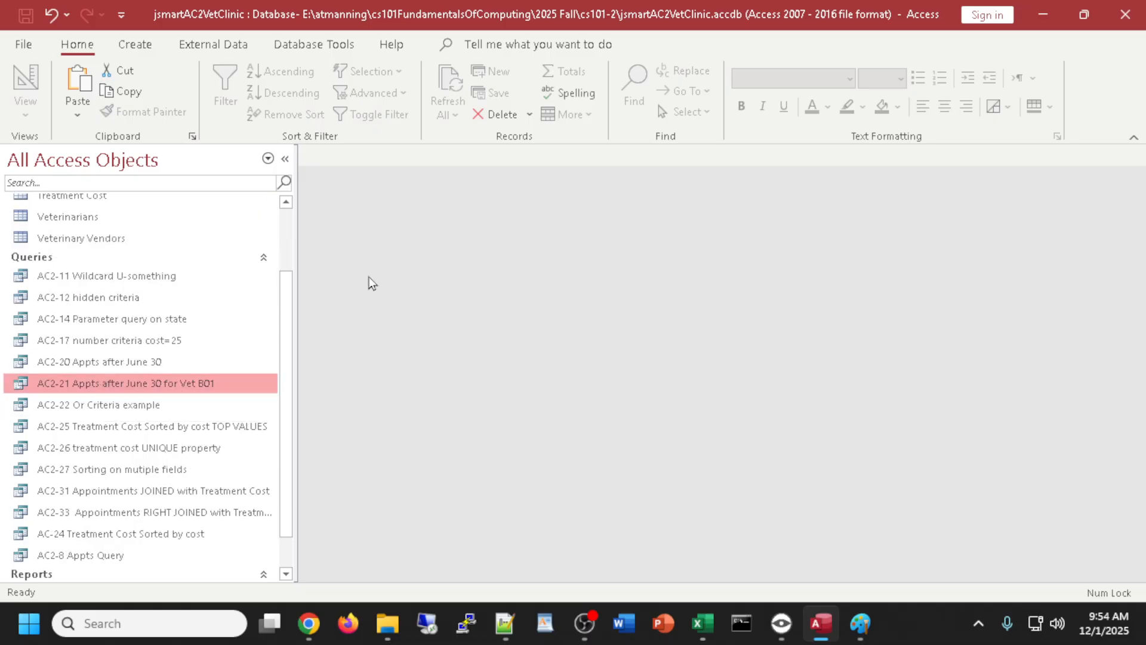
click(135, 45)
click(553, 86)
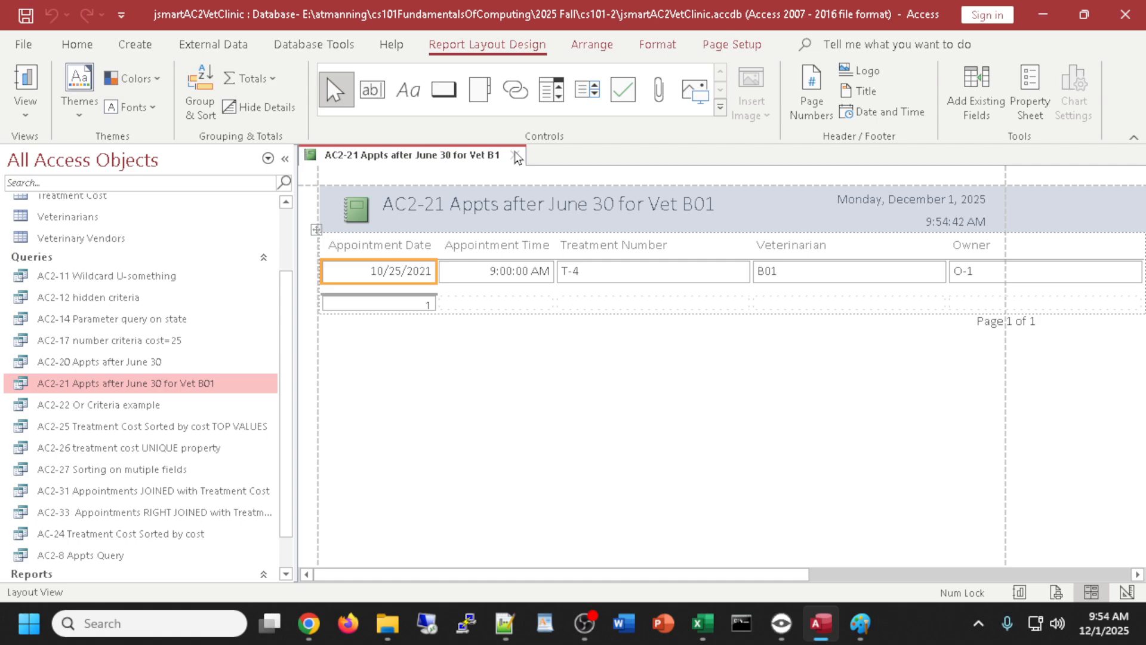
- View the trial report in Design view, discard it unsaved, and select the AC2-33 query
click(37, 89)
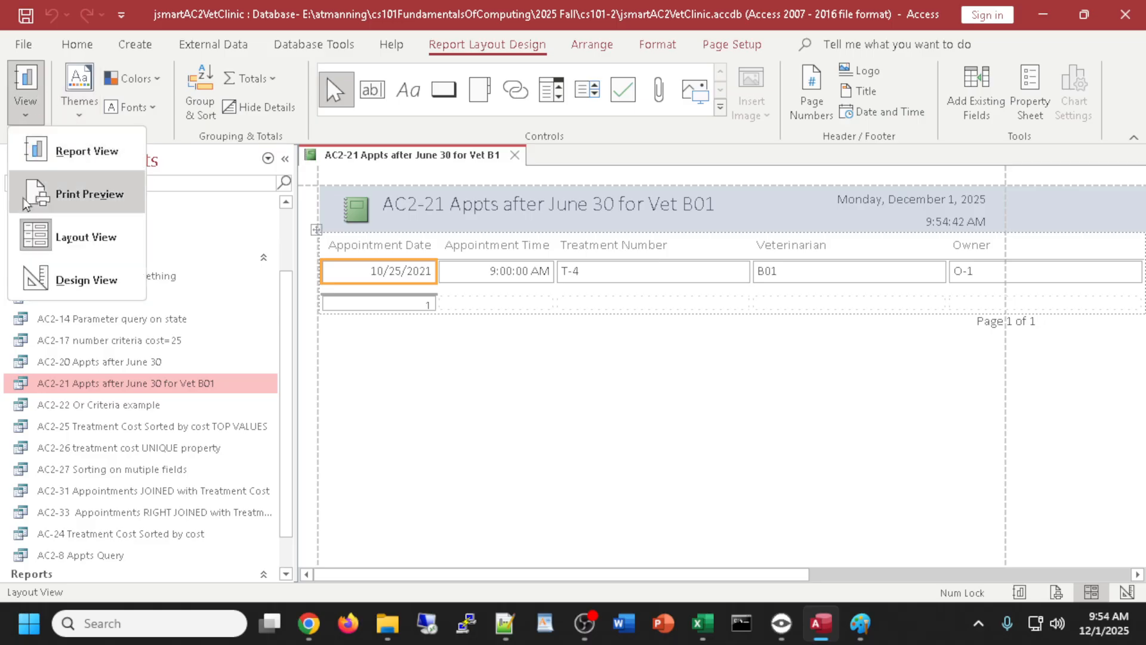
click(62, 283)
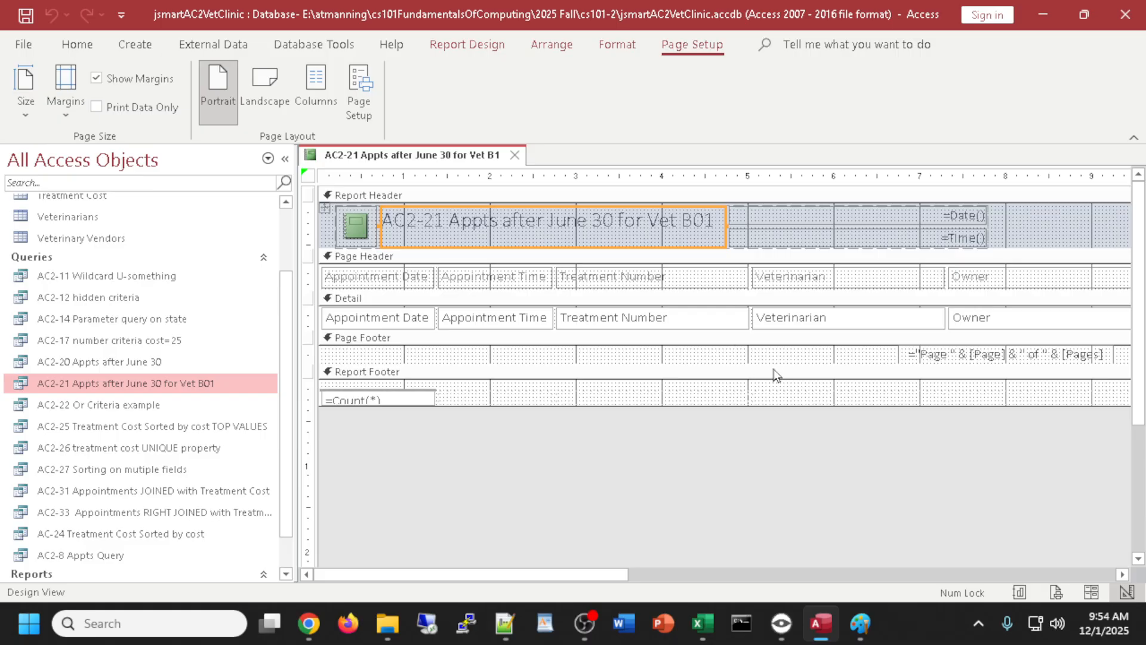
click(513, 157)
click(593, 365)
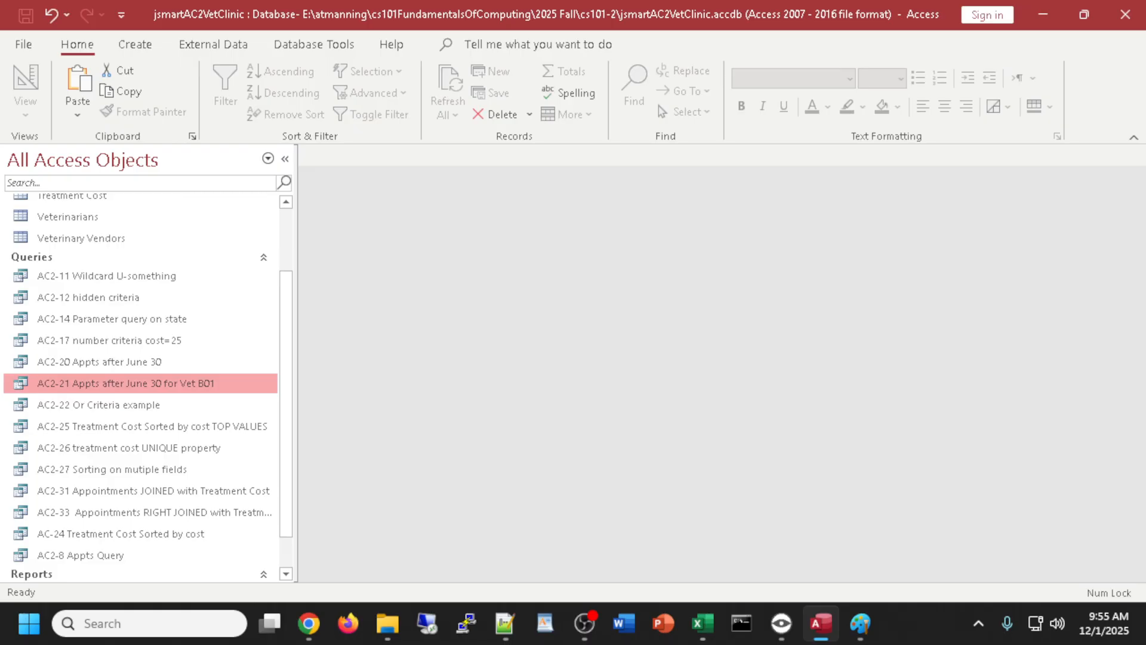
key(alt+Tab)
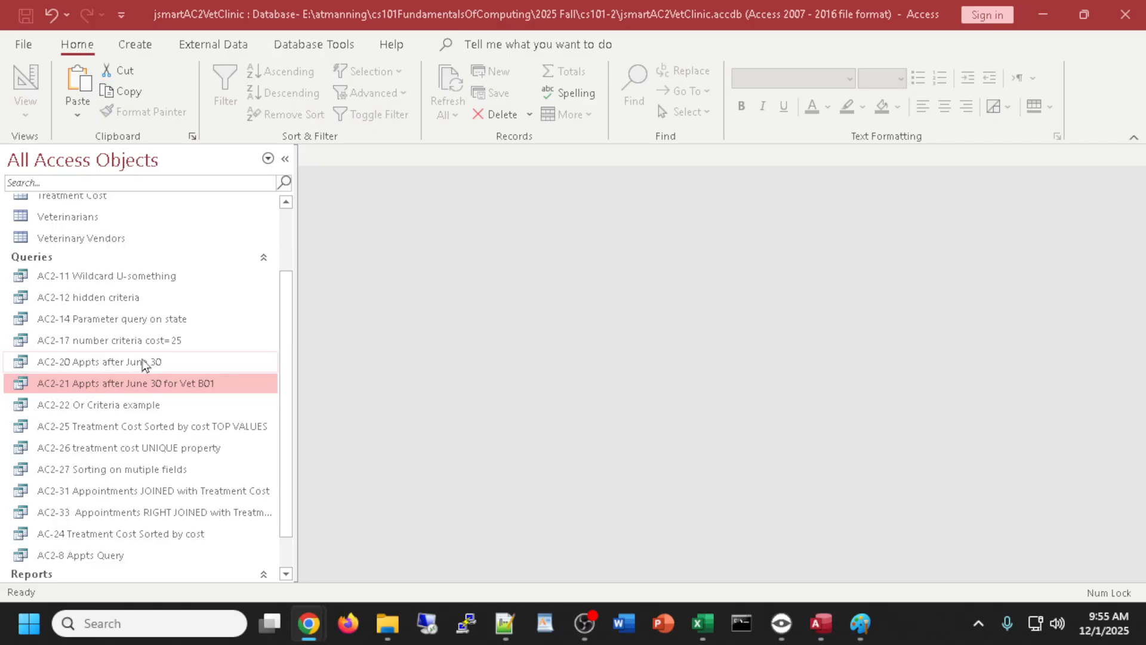
scroll(145, 361, down, 1)
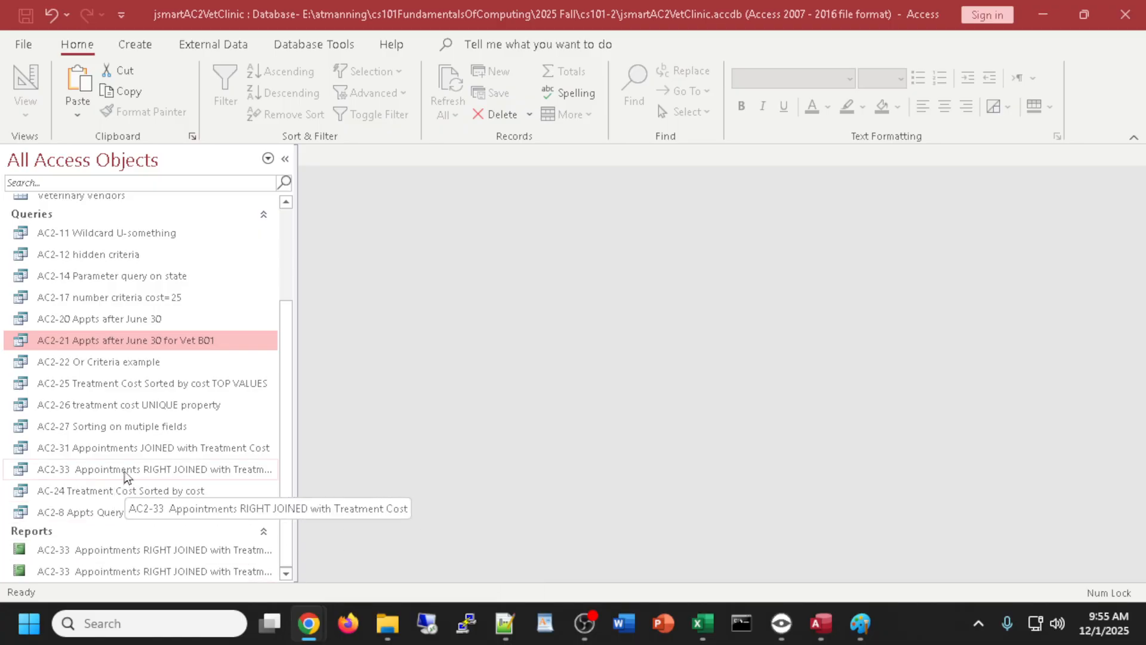
click(126, 469)
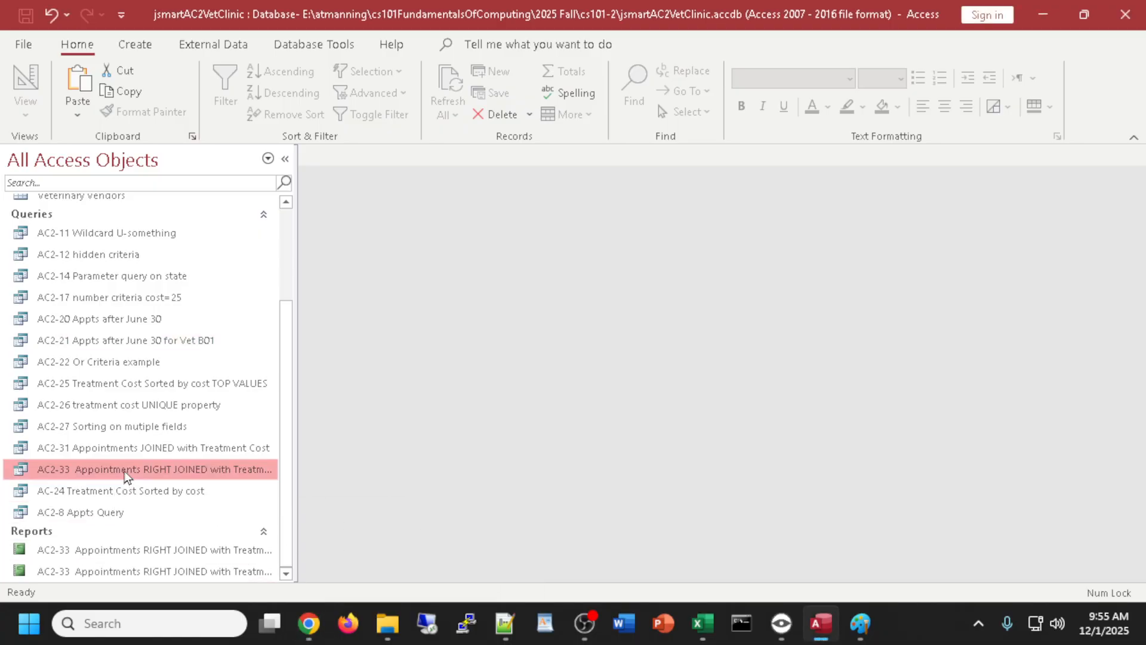
click(135, 44)
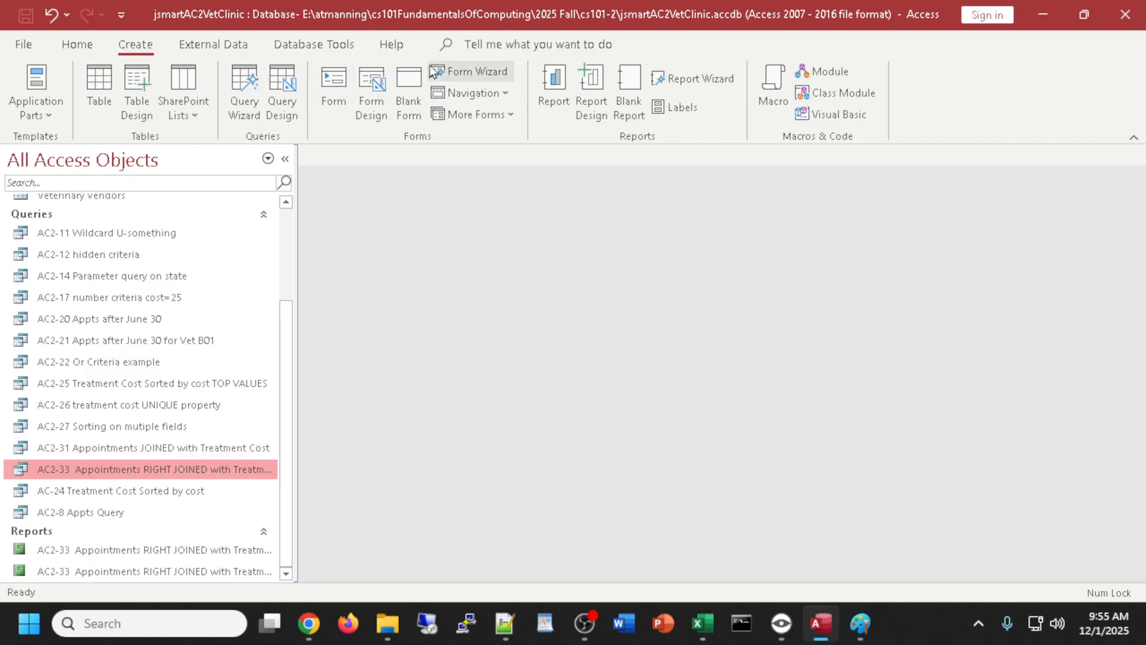
- Create a quick form from the AC2-33 query and browse through all its records to a blank one
click(338, 85)
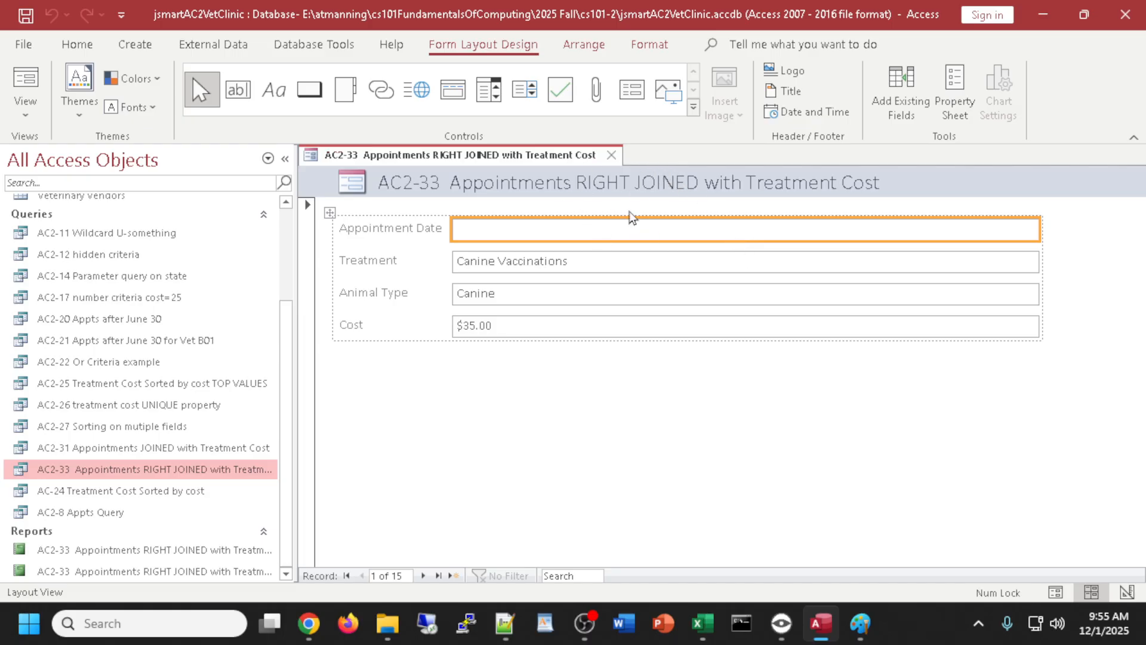
click(424, 577)
click(424, 577)
click(424, 577)
click(424, 577)
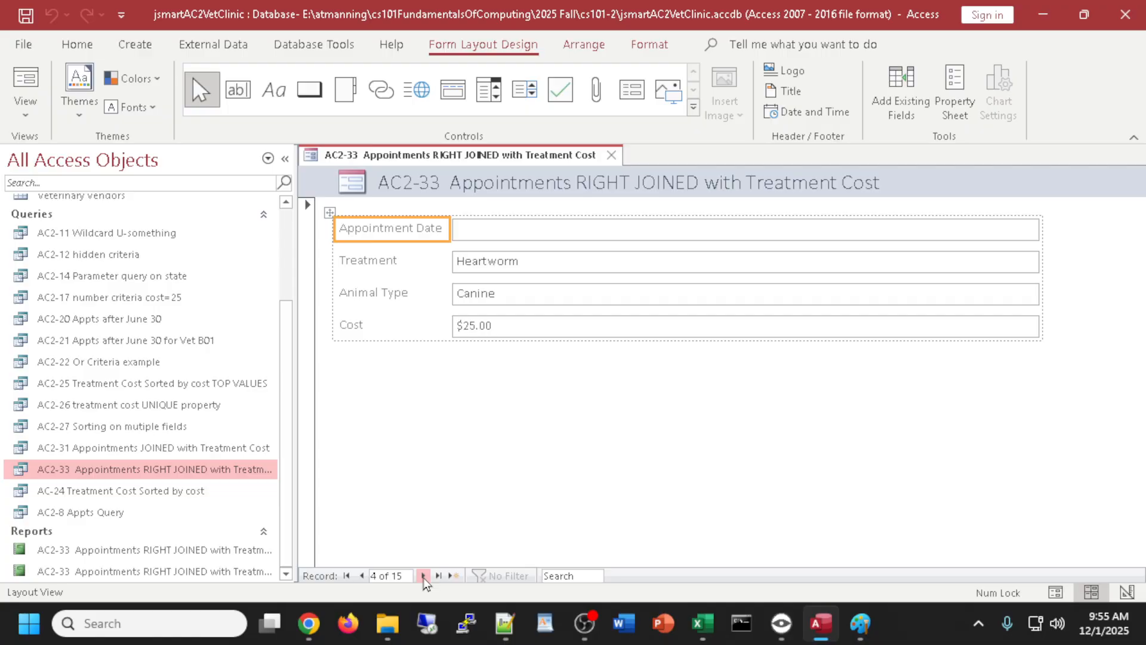
click(424, 576)
click(424, 576)
click(424, 577)
click(424, 576)
click(424, 577)
click(424, 577)
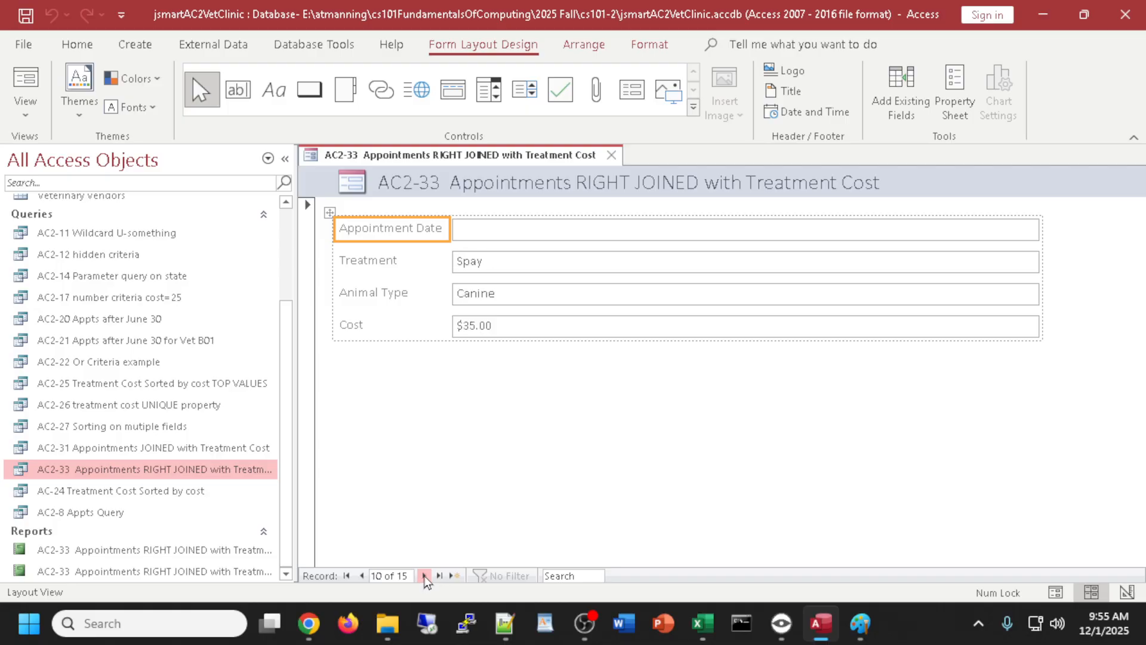
click(424, 577)
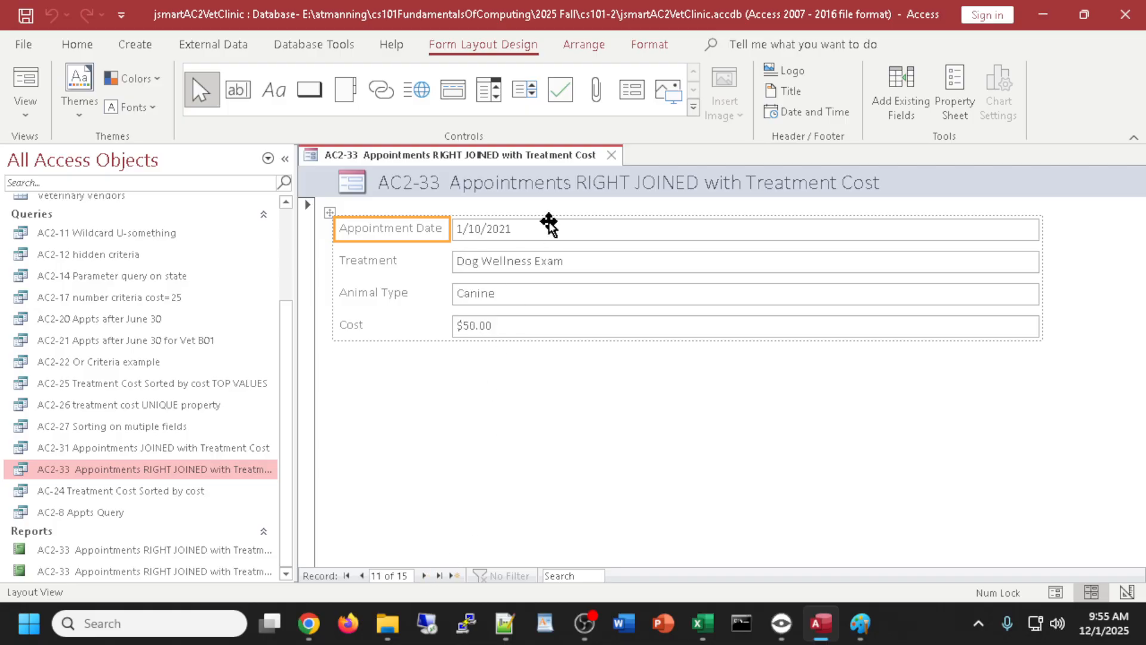
click(424, 577)
click(424, 576)
click(424, 577)
click(424, 577)
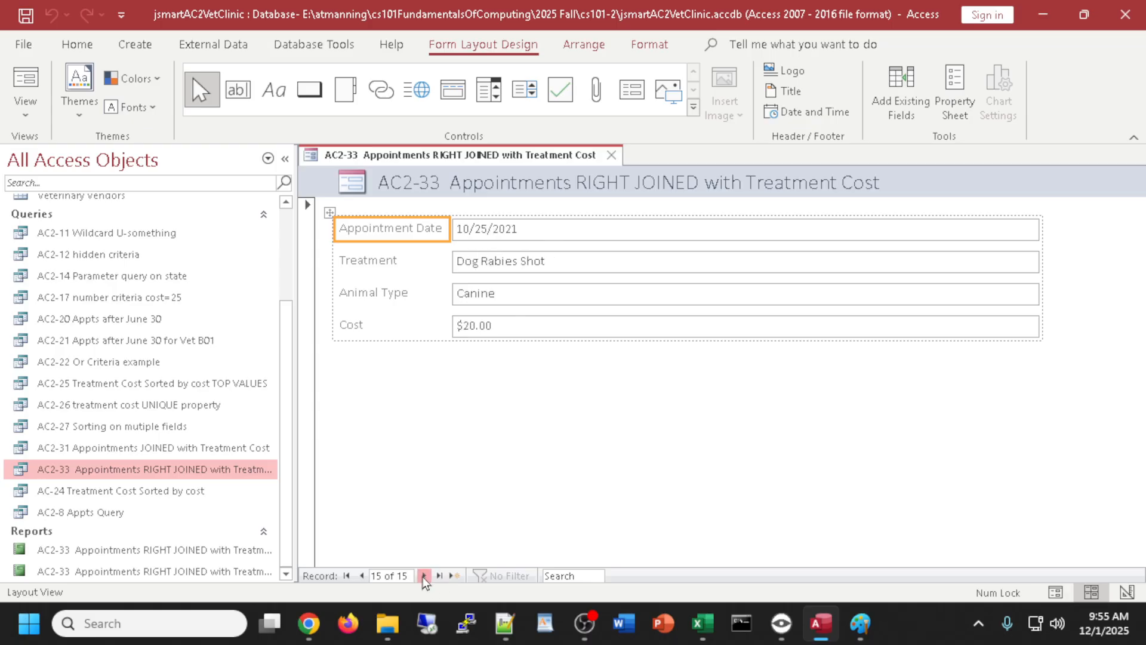
click(424, 577)
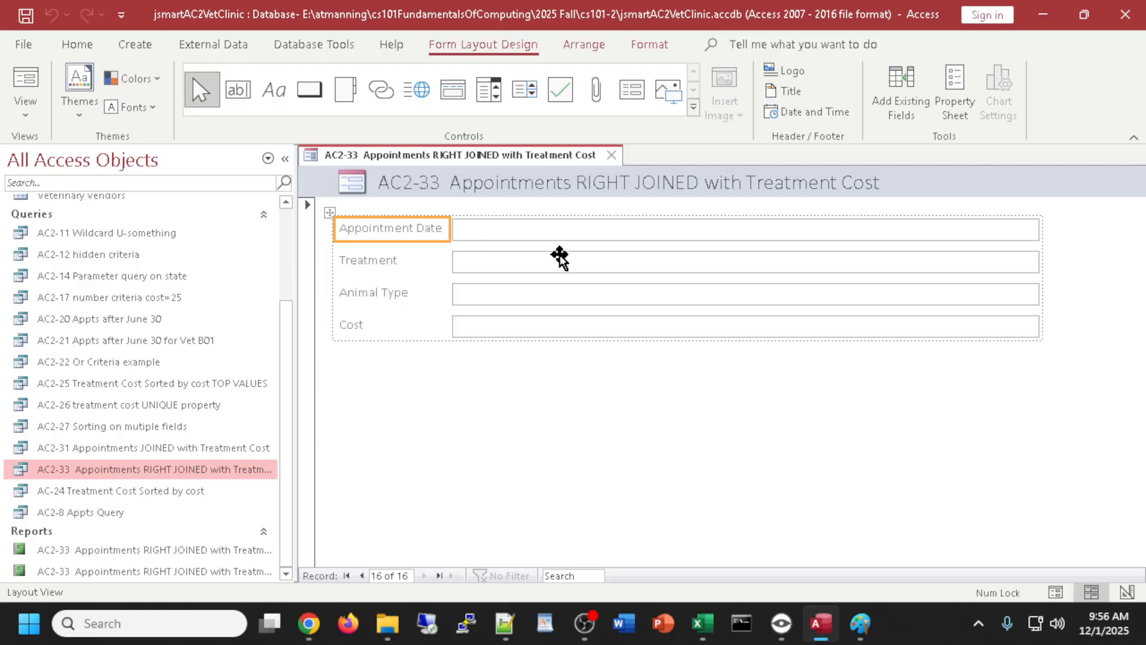
- Close the AC2-33 form and save it under the suggested name
click(611, 155)
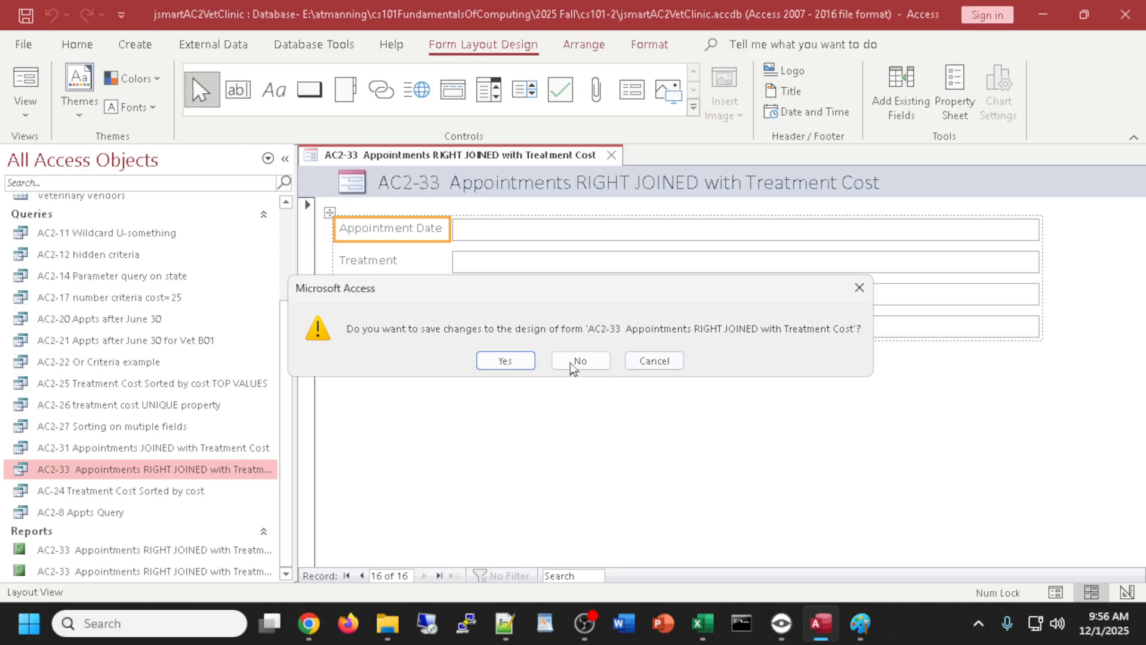
click(508, 361)
click(558, 250)
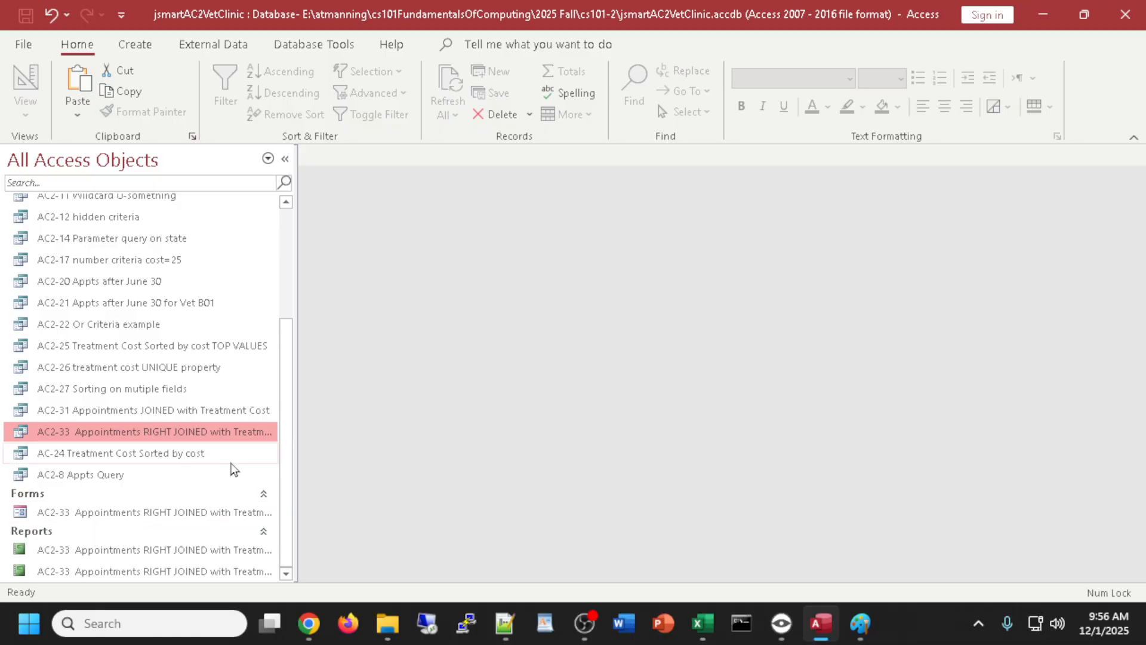
- Create a quick form from the AC2-31 query and step through its five records back to record 1
click(157, 413)
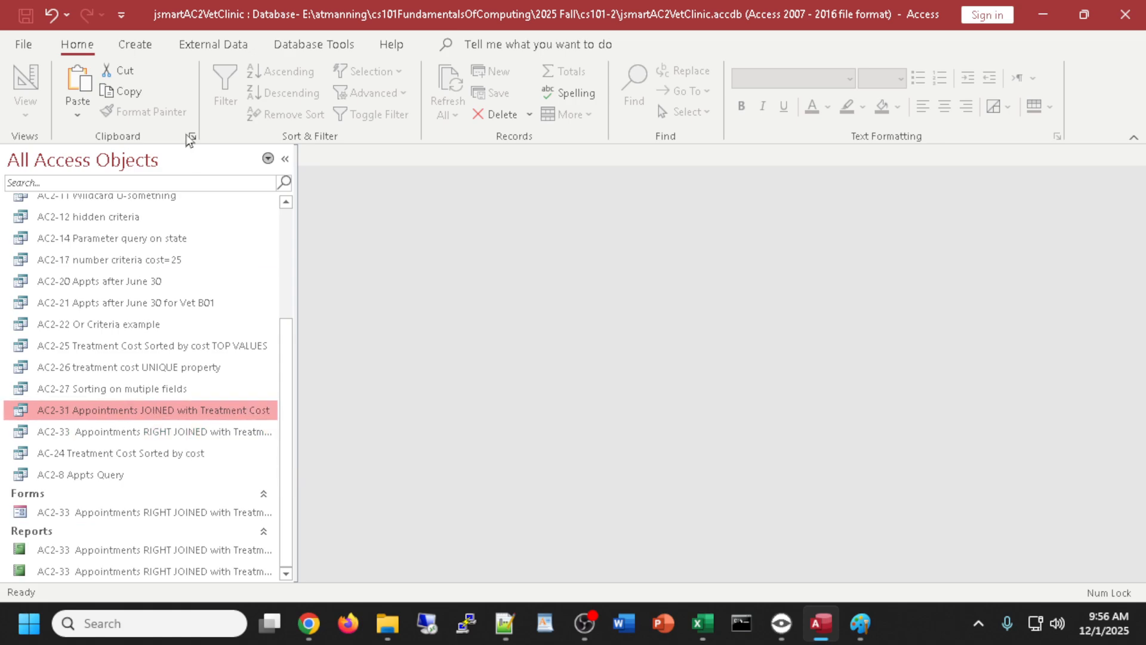
click(136, 45)
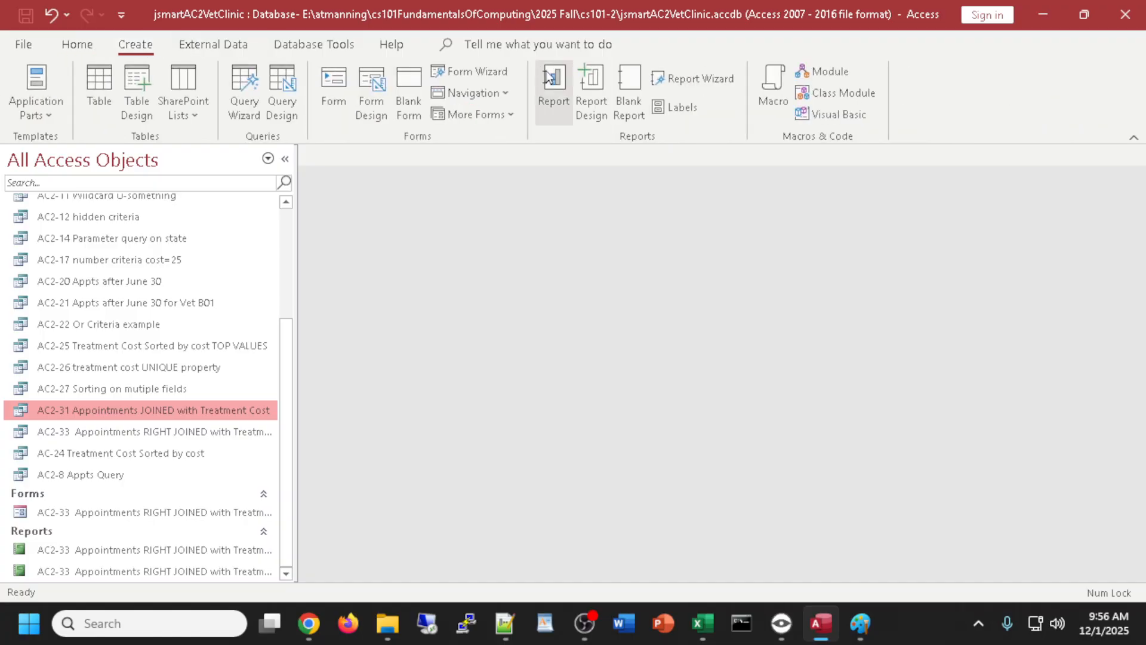
click(333, 89)
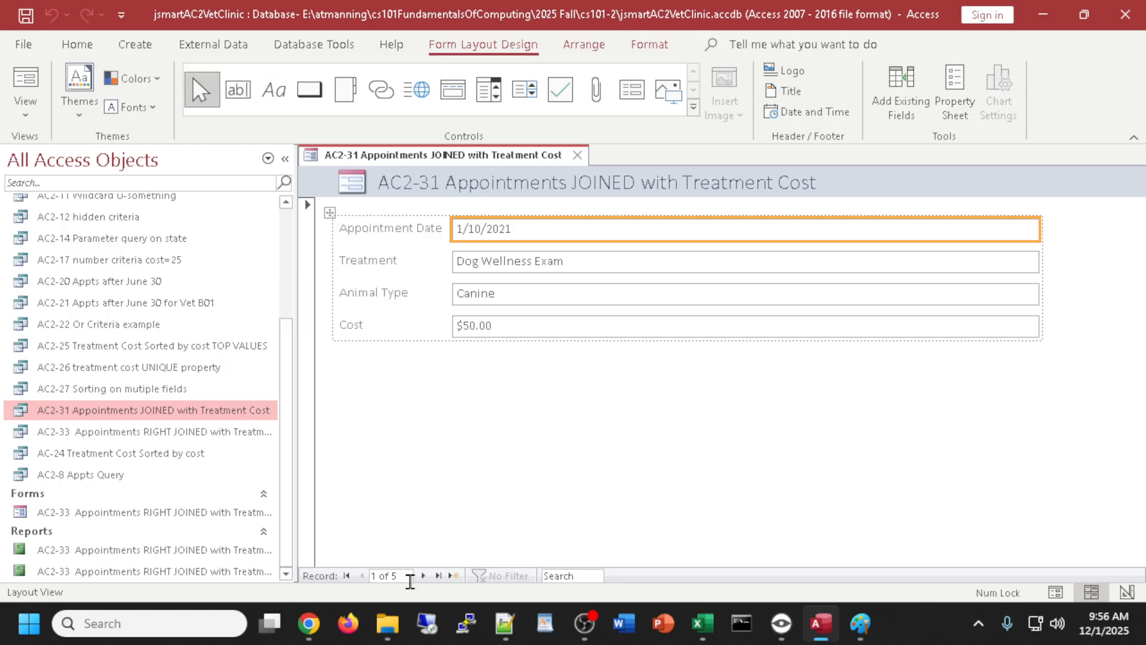
click(423, 576)
click(423, 576)
click(423, 576)
click(422, 576)
click(423, 575)
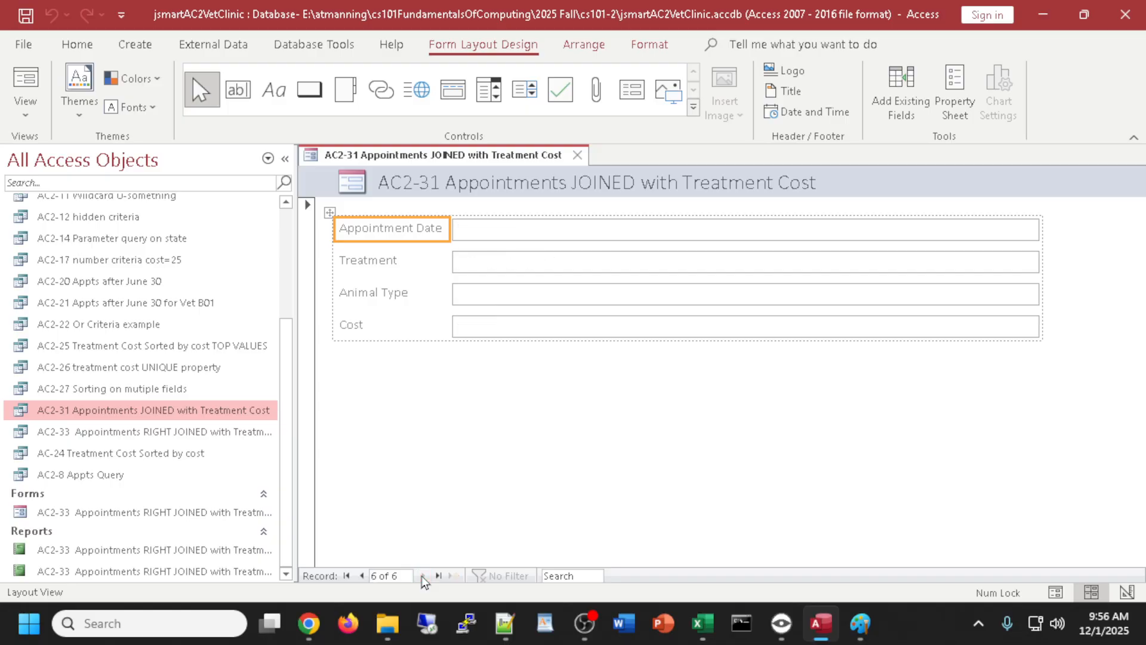
click(362, 576)
click(362, 575)
click(363, 575)
click(363, 576)
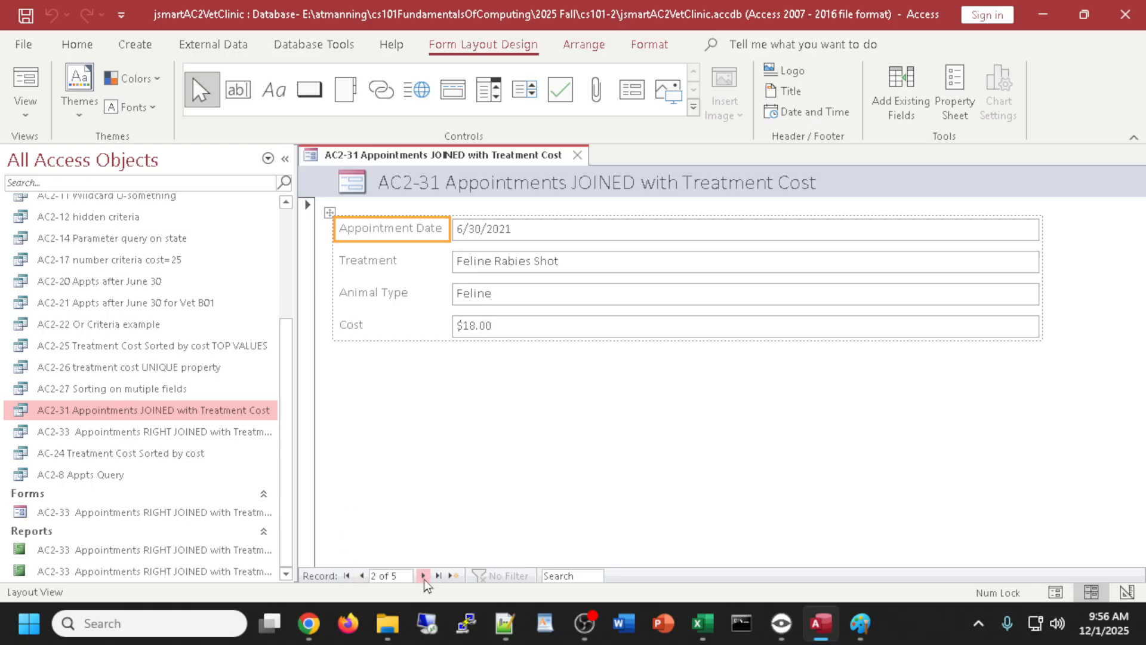
click(362, 576)
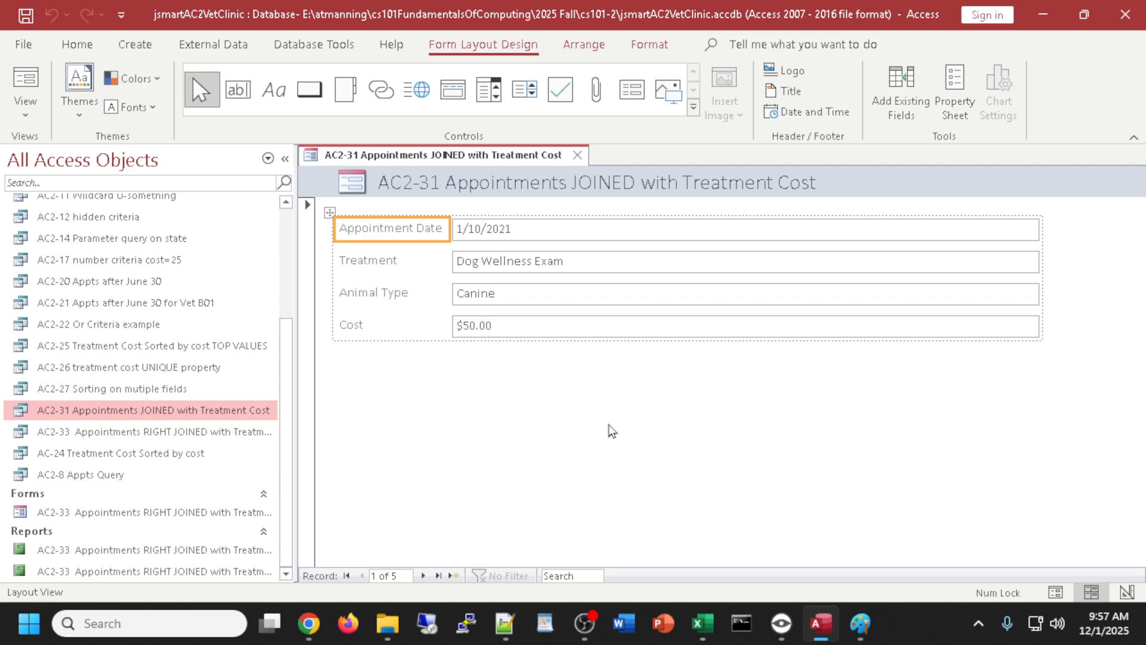
- Close and save the form as 'AC2-31 Appointments JOINED with Treatment Cost', then switch away from Access
click(577, 156)
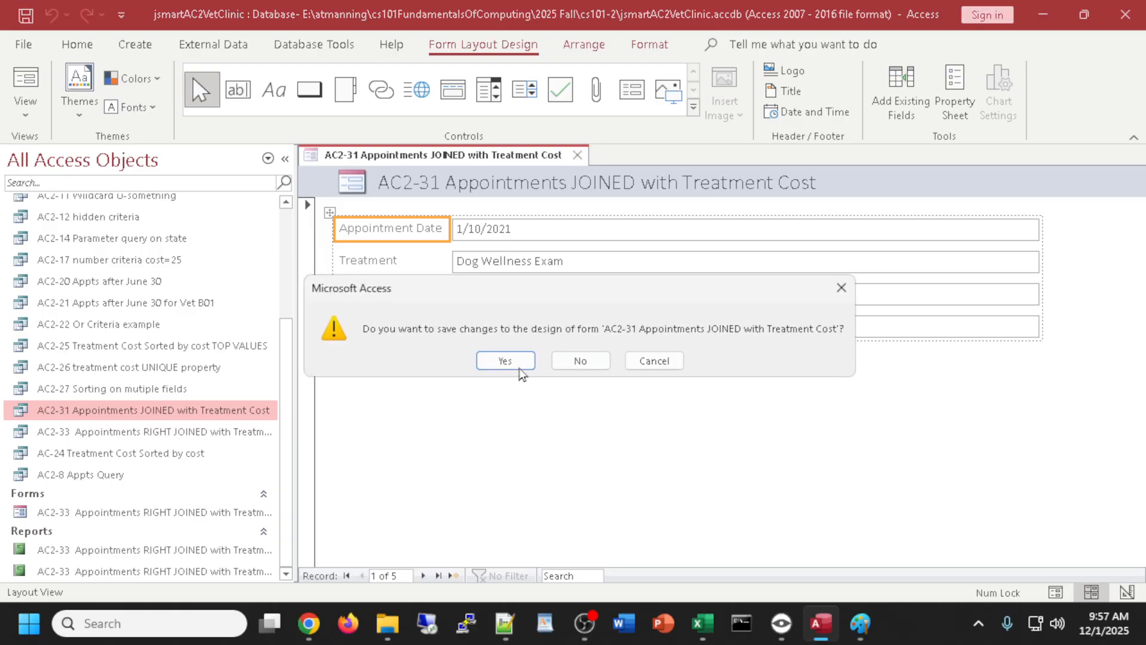
click(520, 366)
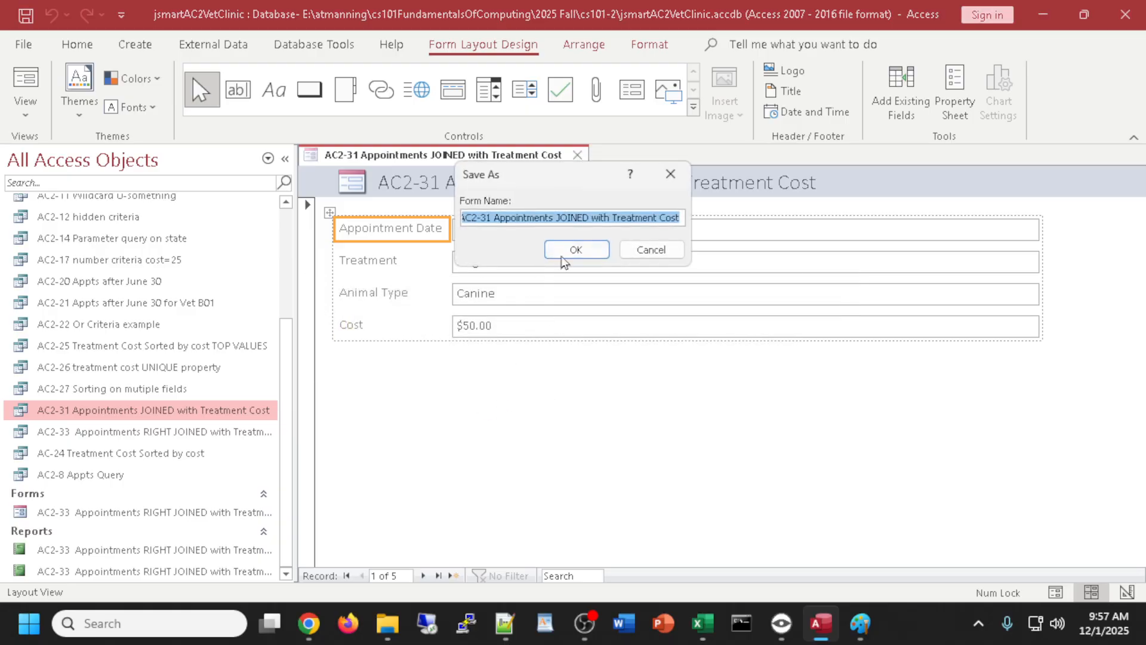
click(577, 249)
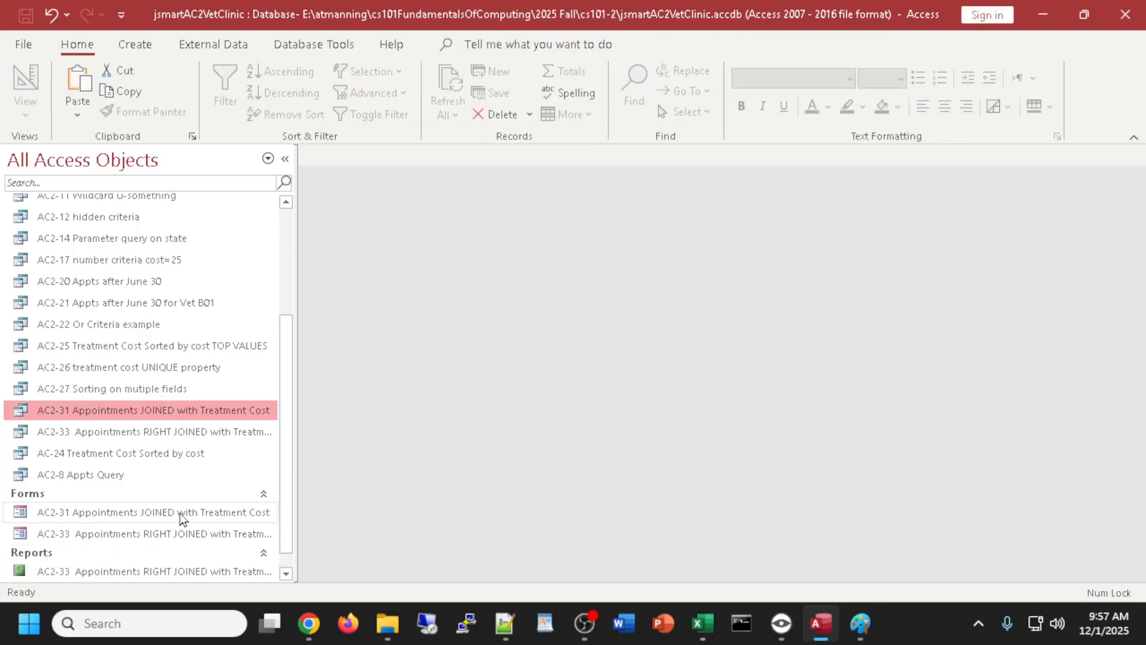
scroll(191, 480, up, 2)
scroll(191, 480, down, 2)
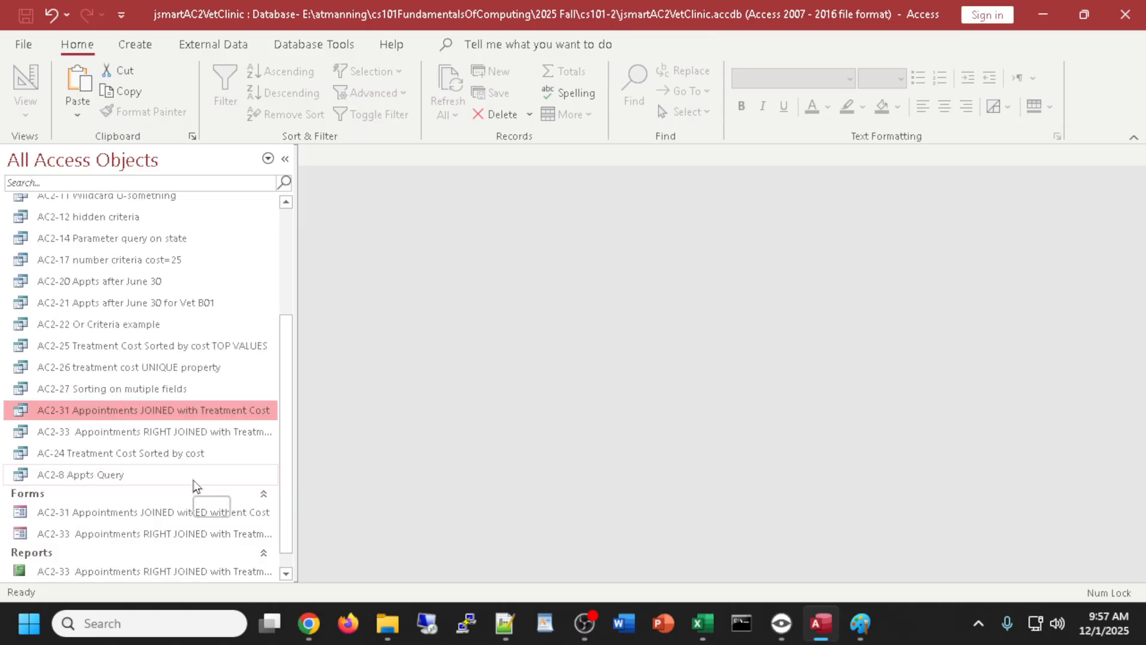
key(alt+Tab)
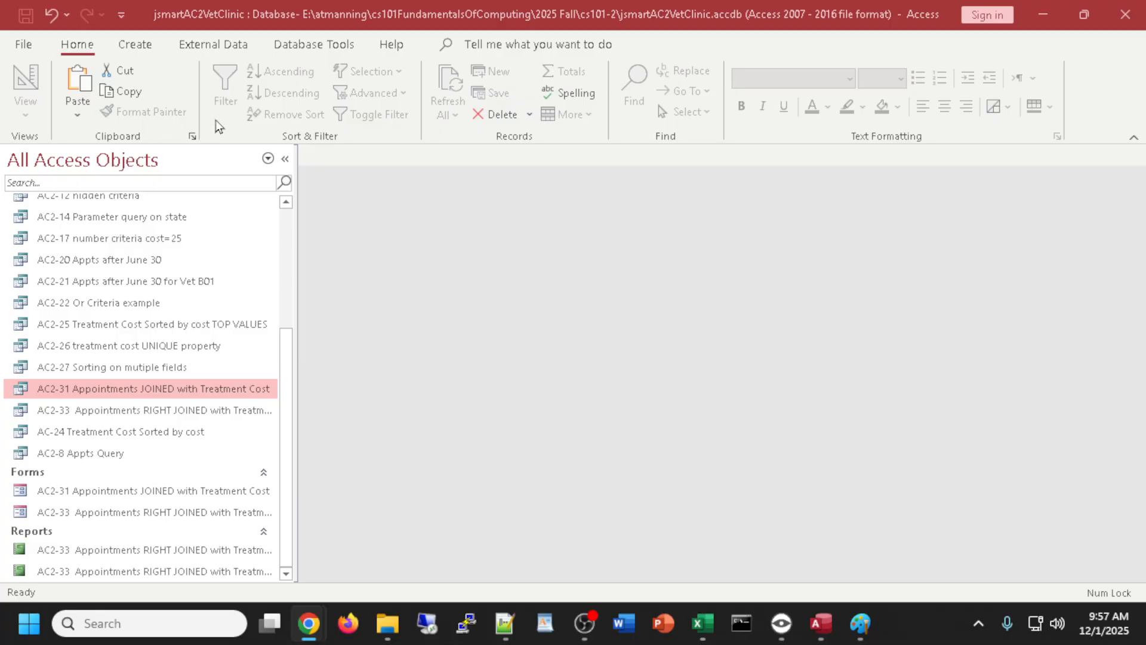
- Begin exporting the Veterinary Vendors table to an Excel workbook, then cancel the export
click(210, 45)
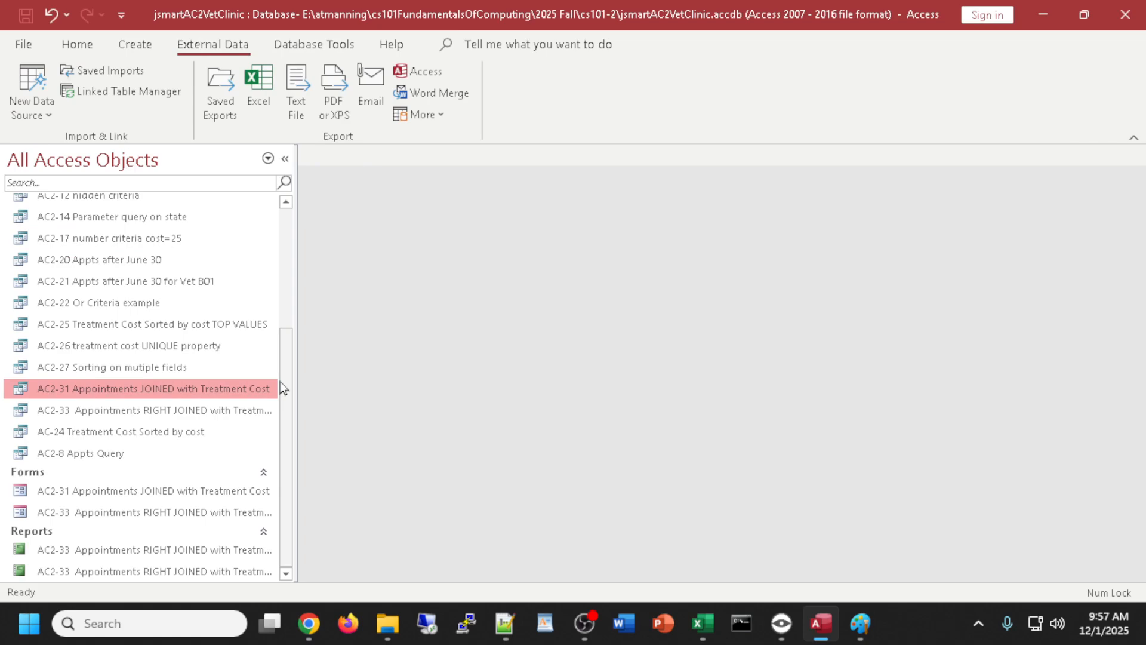
scroll(288, 264, up, 3)
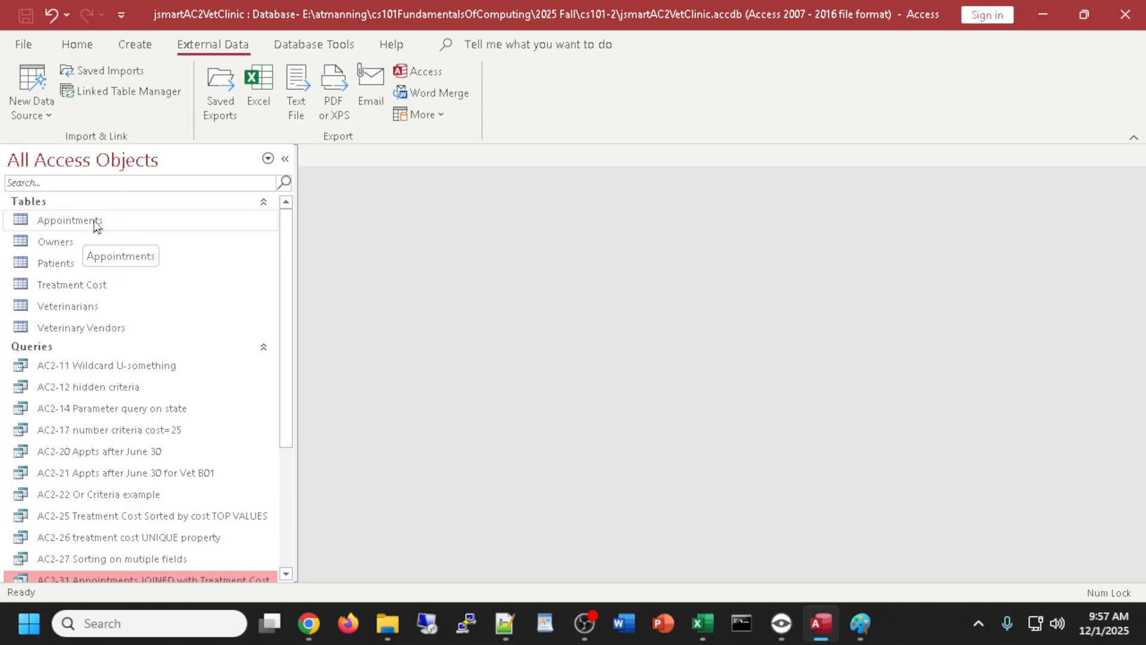
click(84, 328)
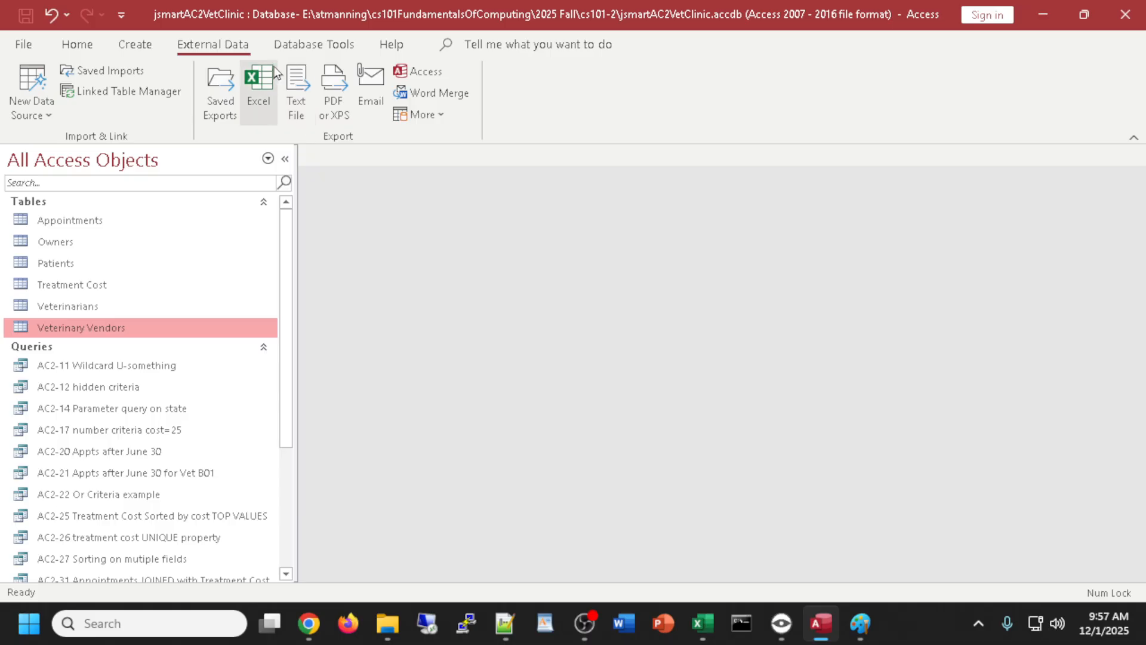
click(267, 84)
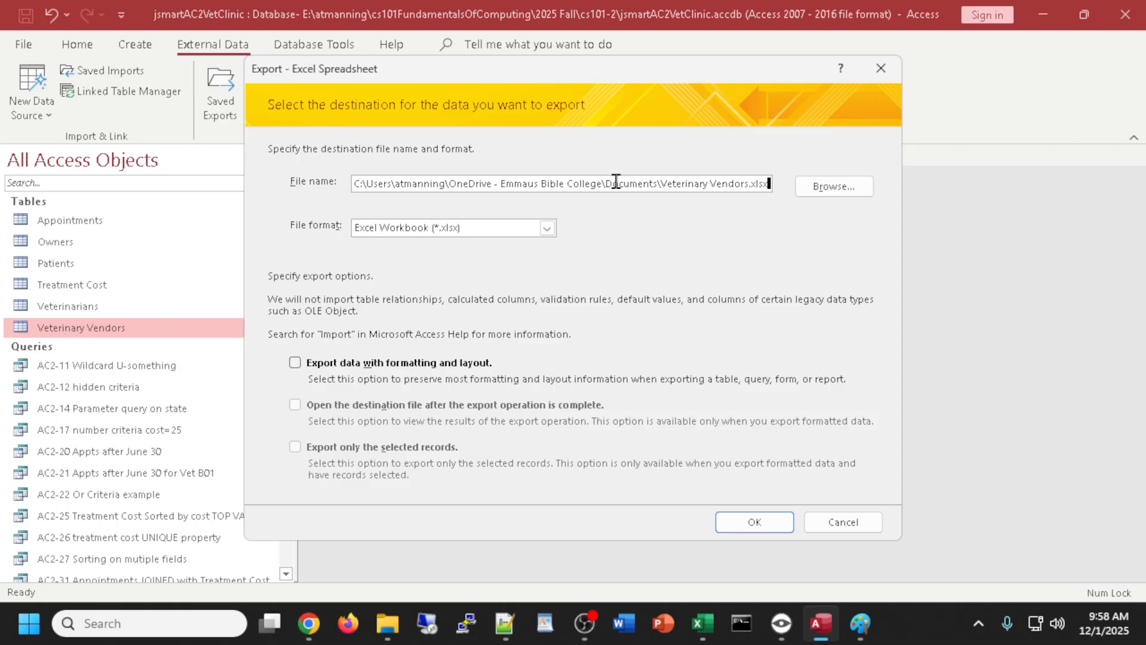
drag(661, 183, 764, 182)
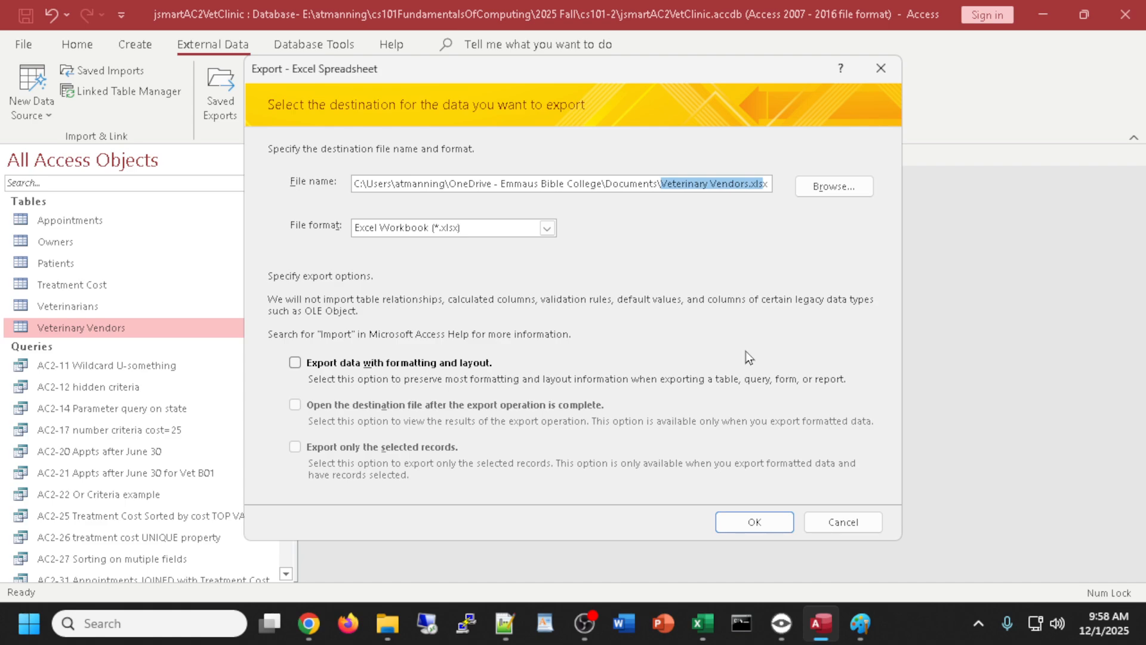
click(855, 522)
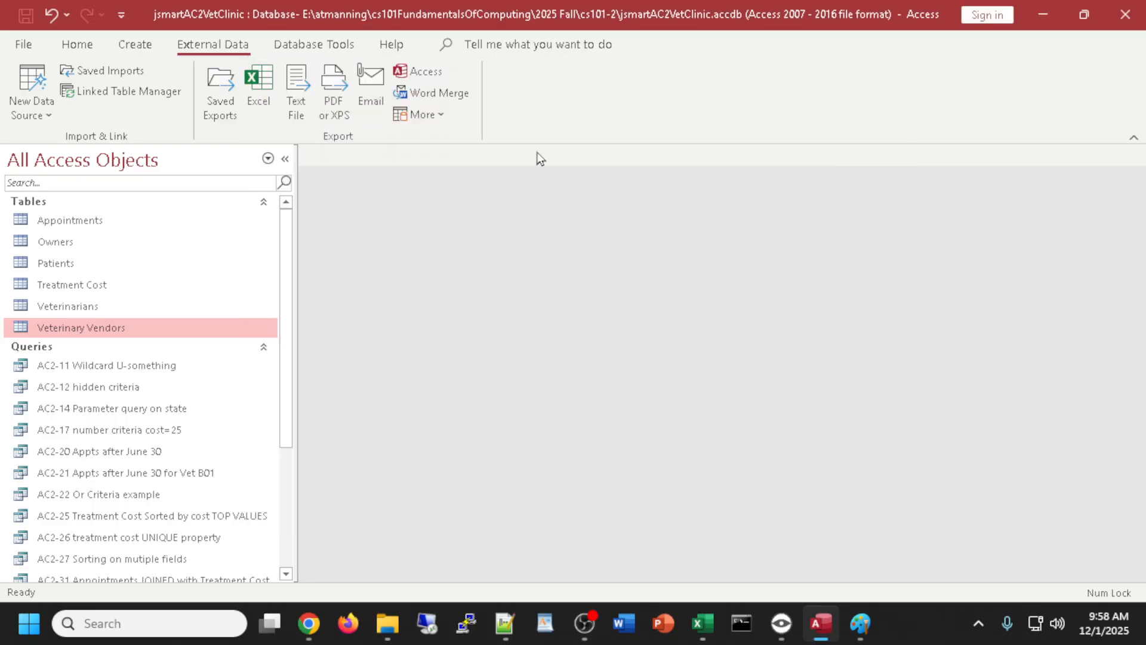
click(47, 220)
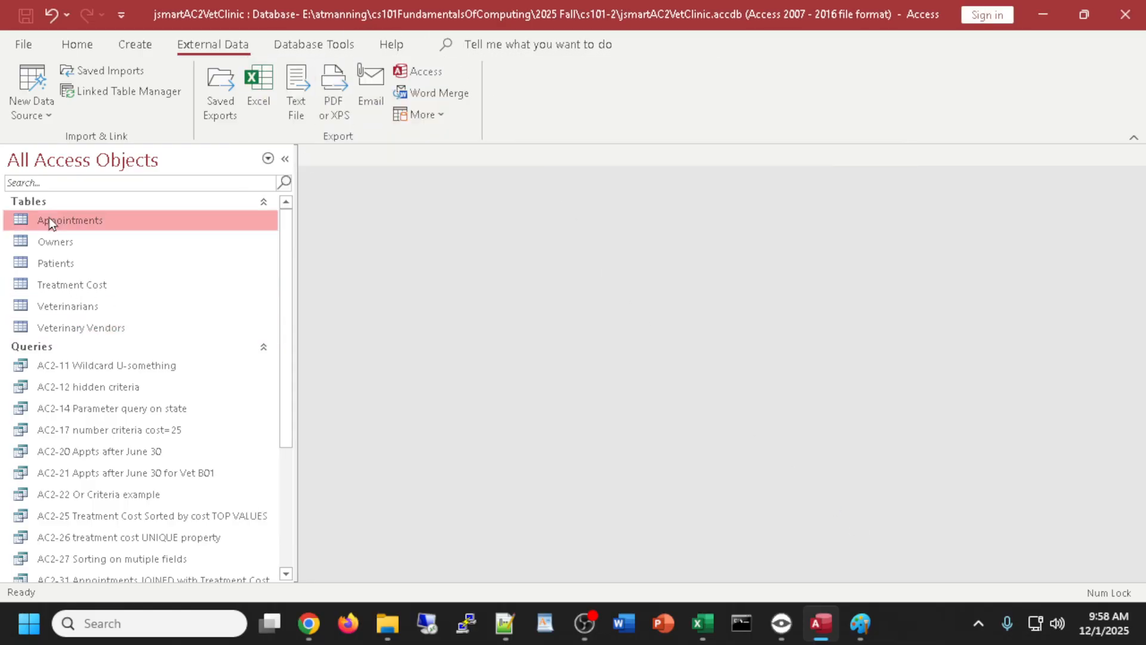
shift+click(80, 288)
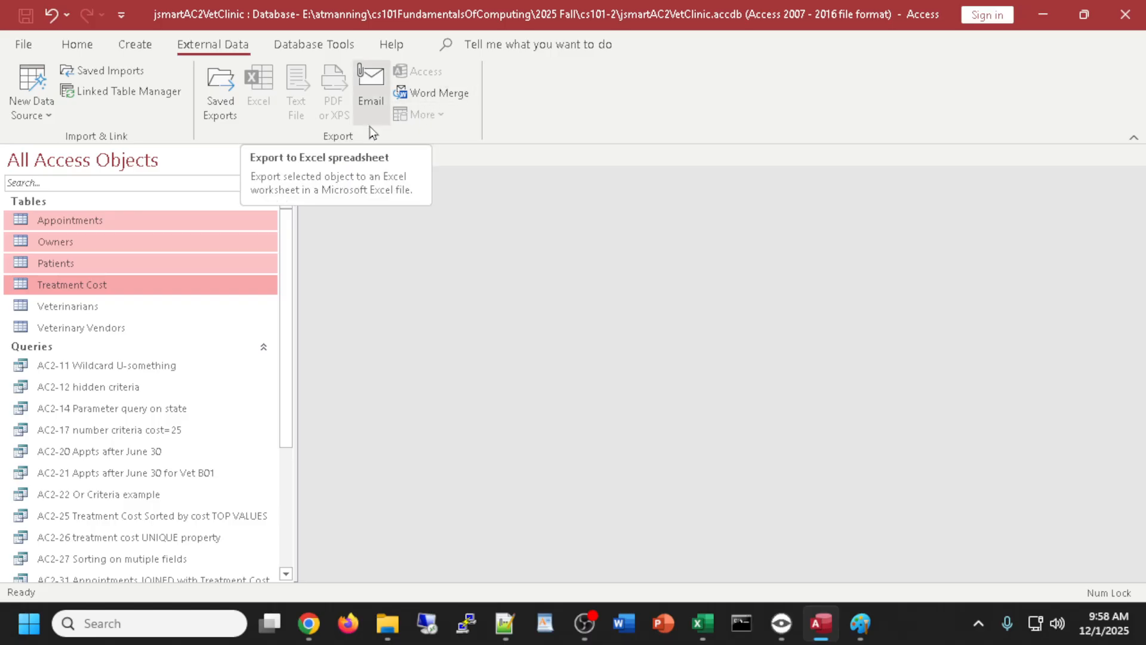
click(80, 218)
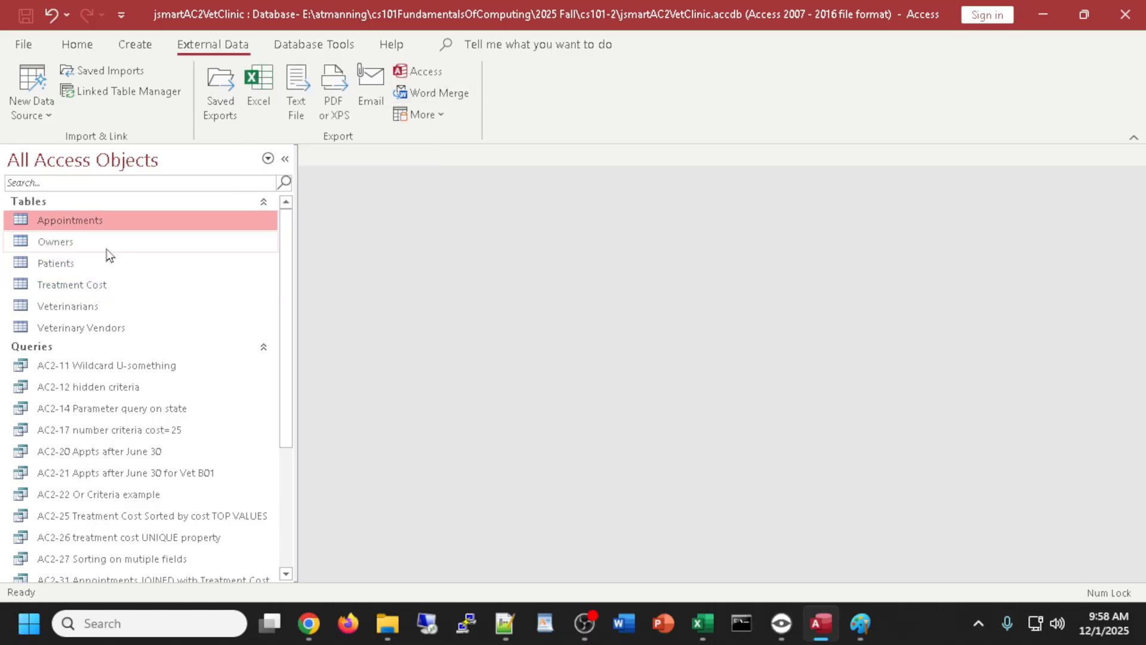
click(99, 242)
click(91, 286)
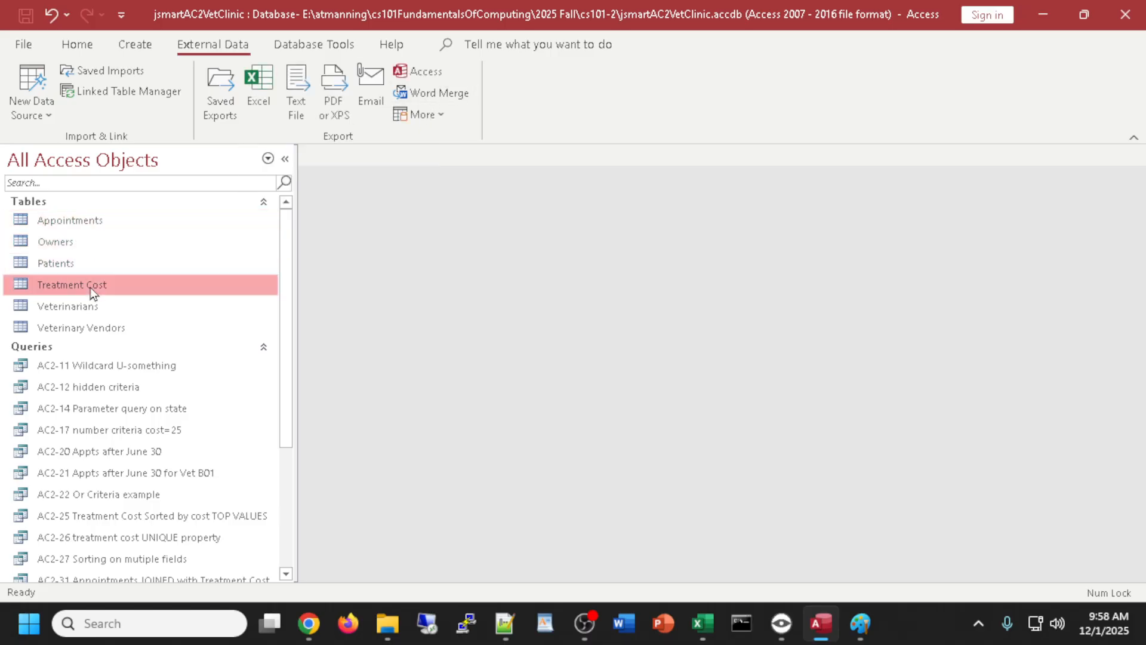
click(70, 241)
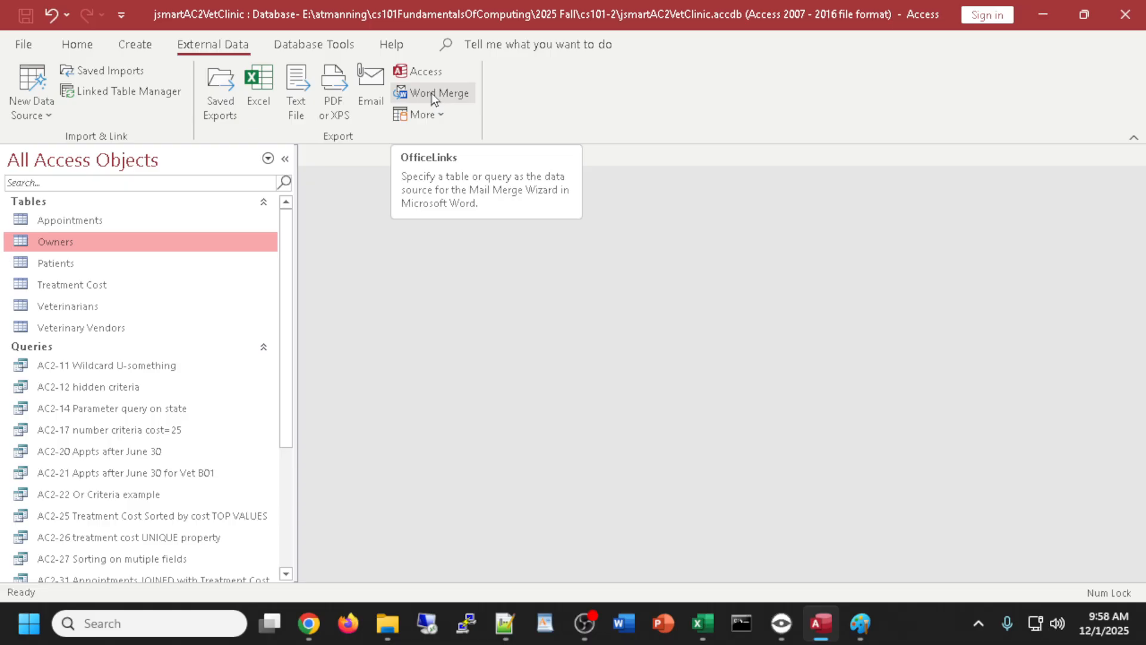
click(417, 70)
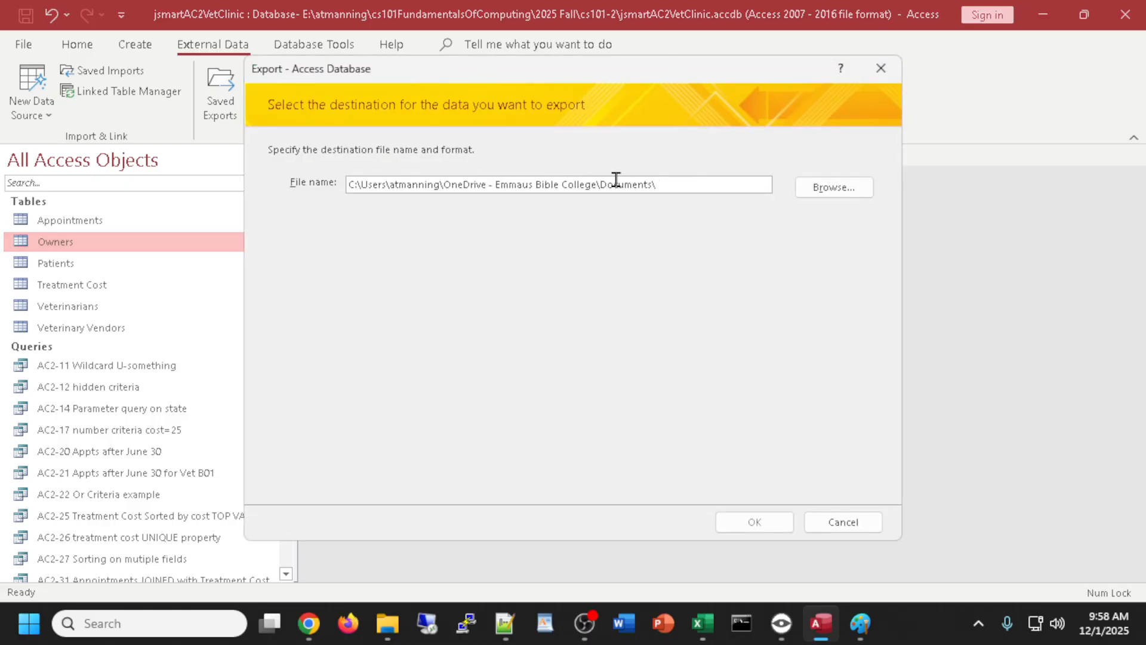
click(881, 69)
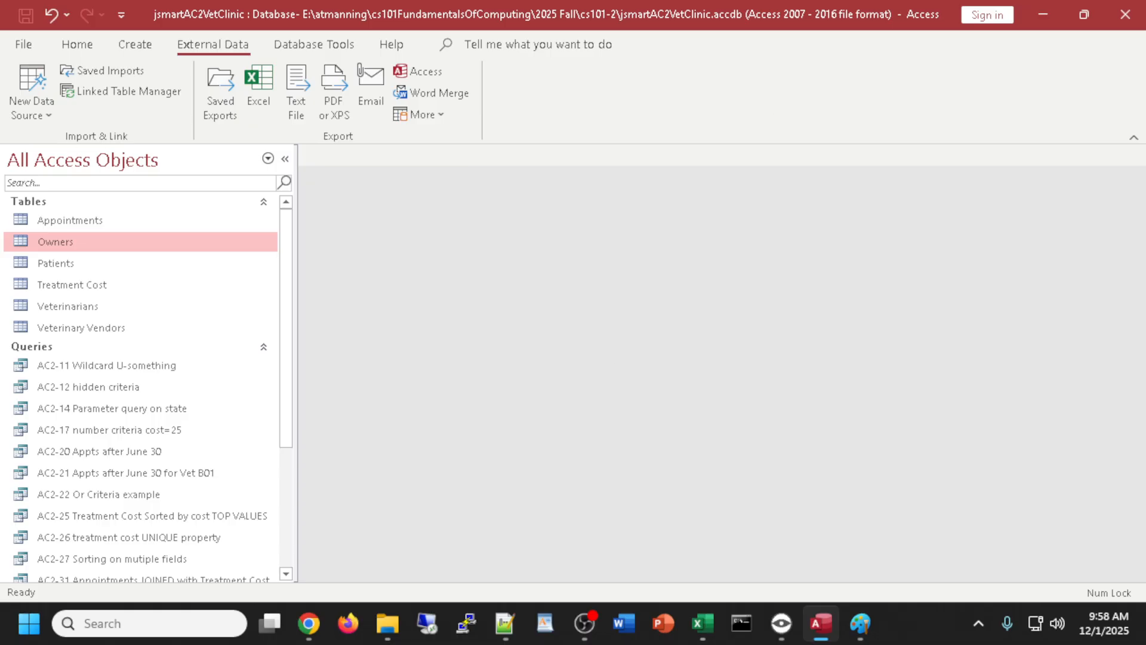
key(alt+Tab)
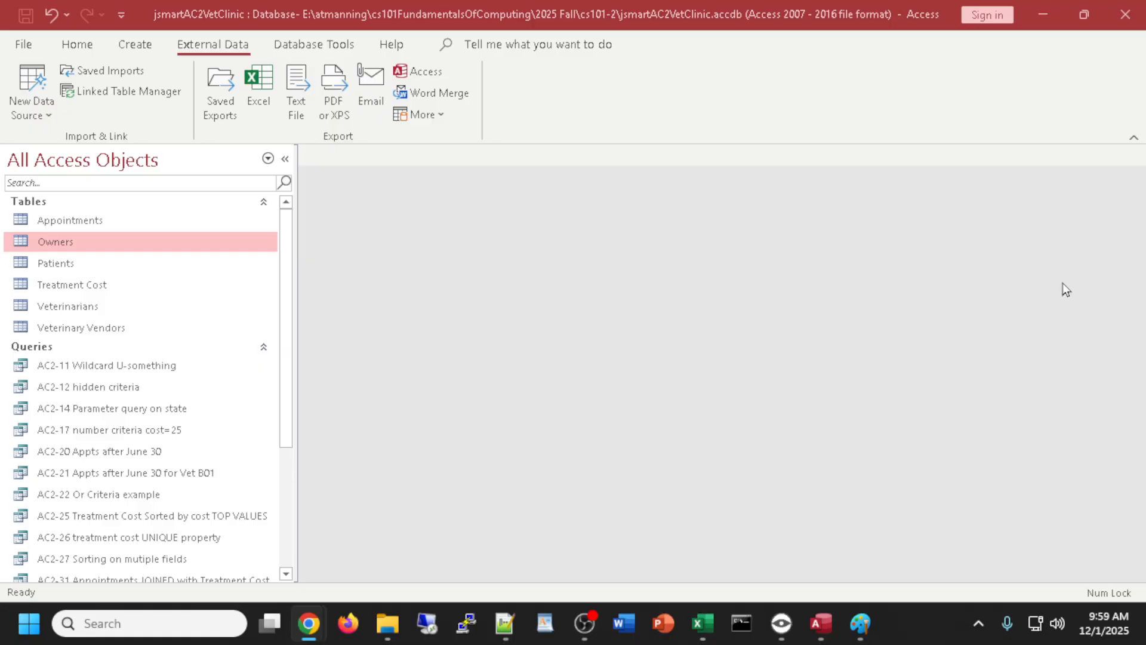
- Widen the objects list and open the AC2-33 right-join query in Design View
scroll(203, 349, down, 3)
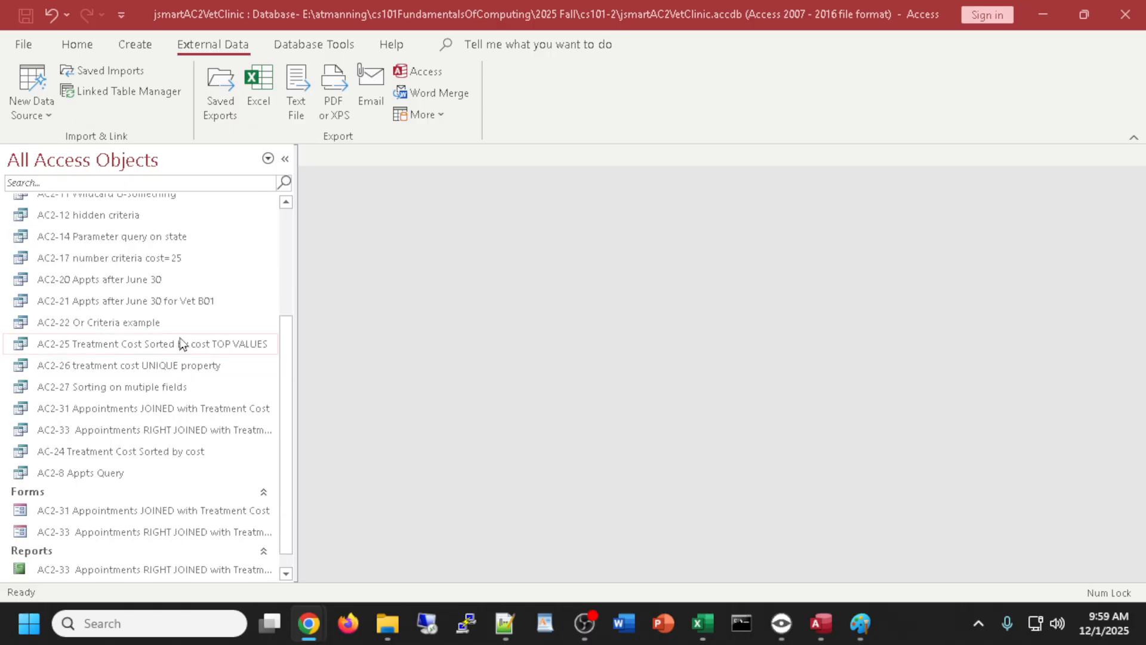
drag(297, 410, 323, 401)
click(128, 531)
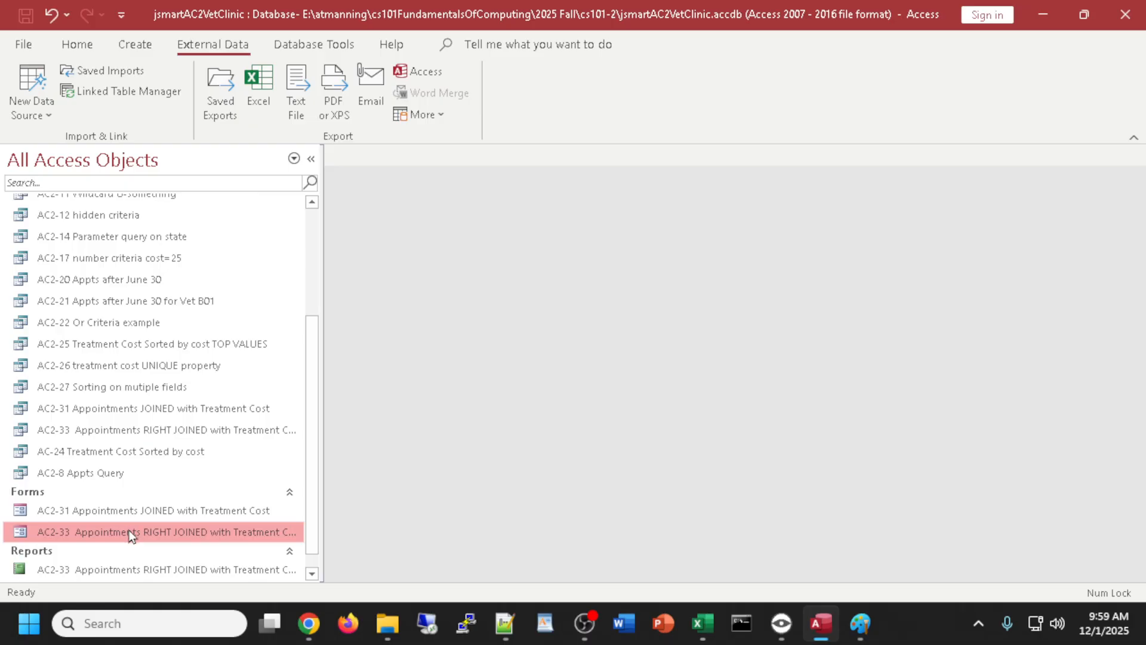
click(135, 432)
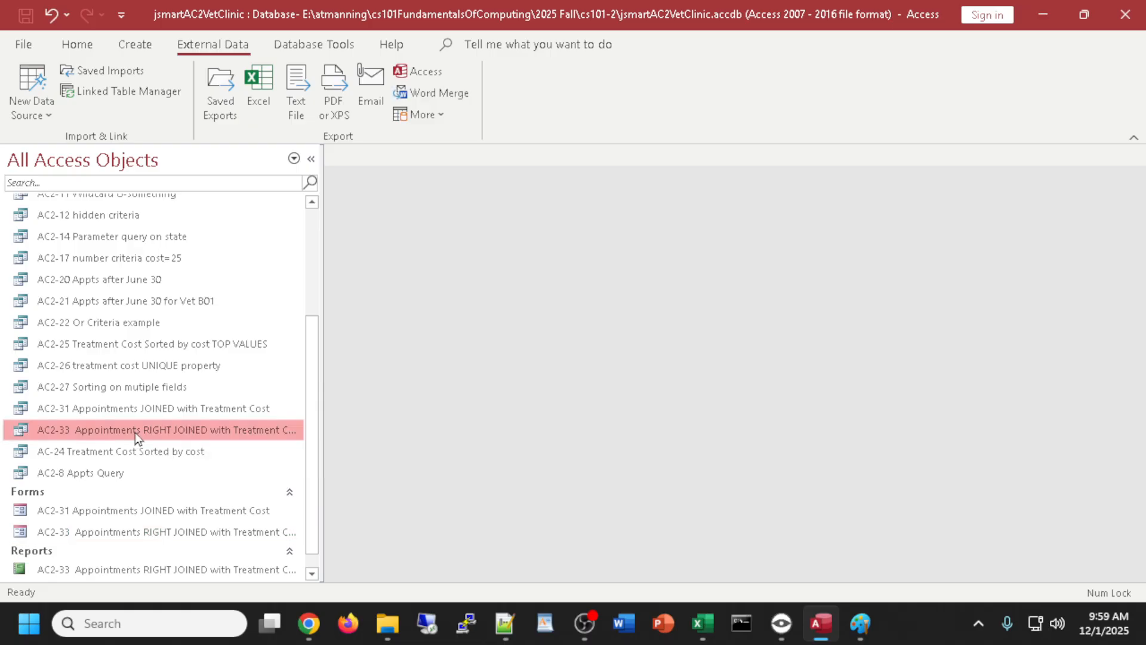
right_click(135, 433)
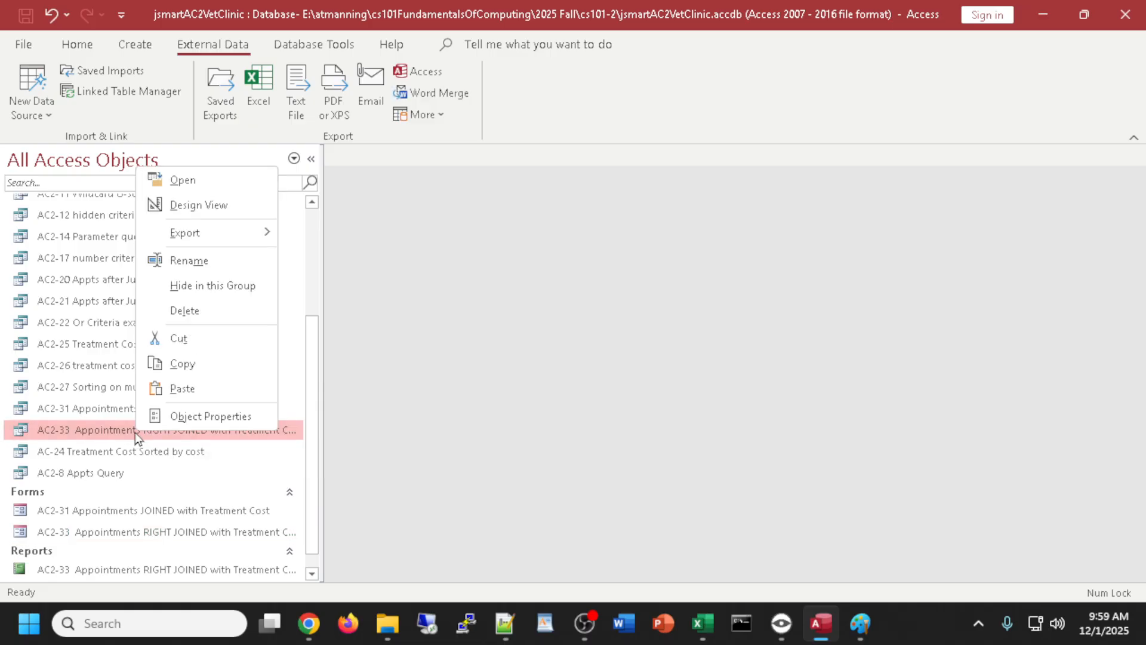
click(214, 205)
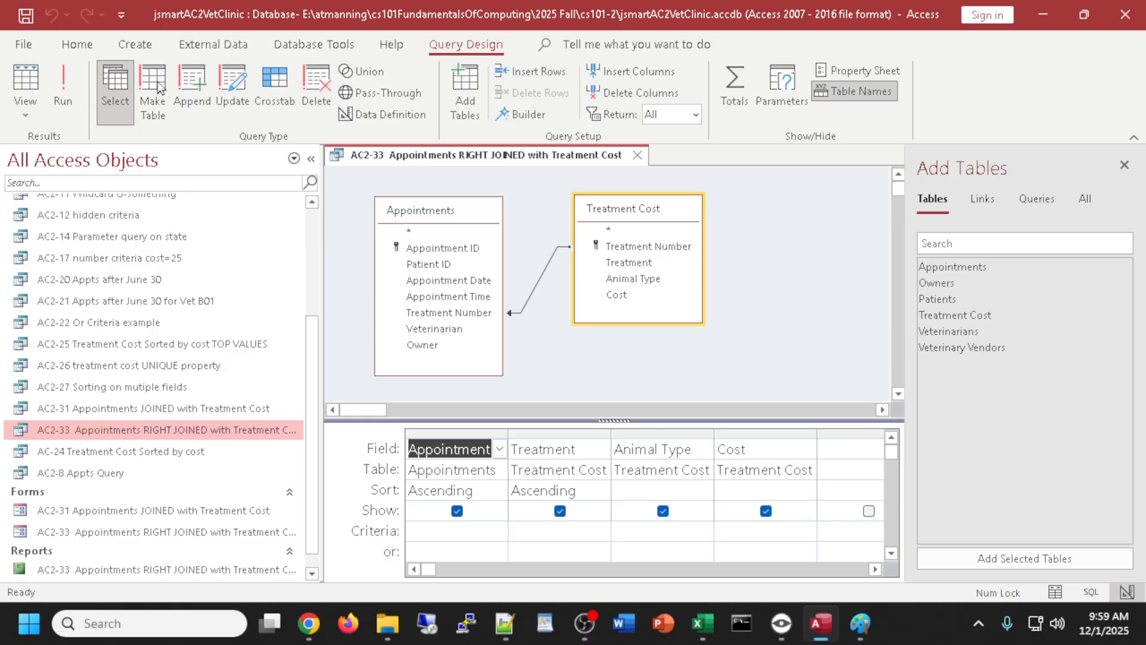
- Run the AC2-33 query to review its 15 records, then return to design
click(25, 82)
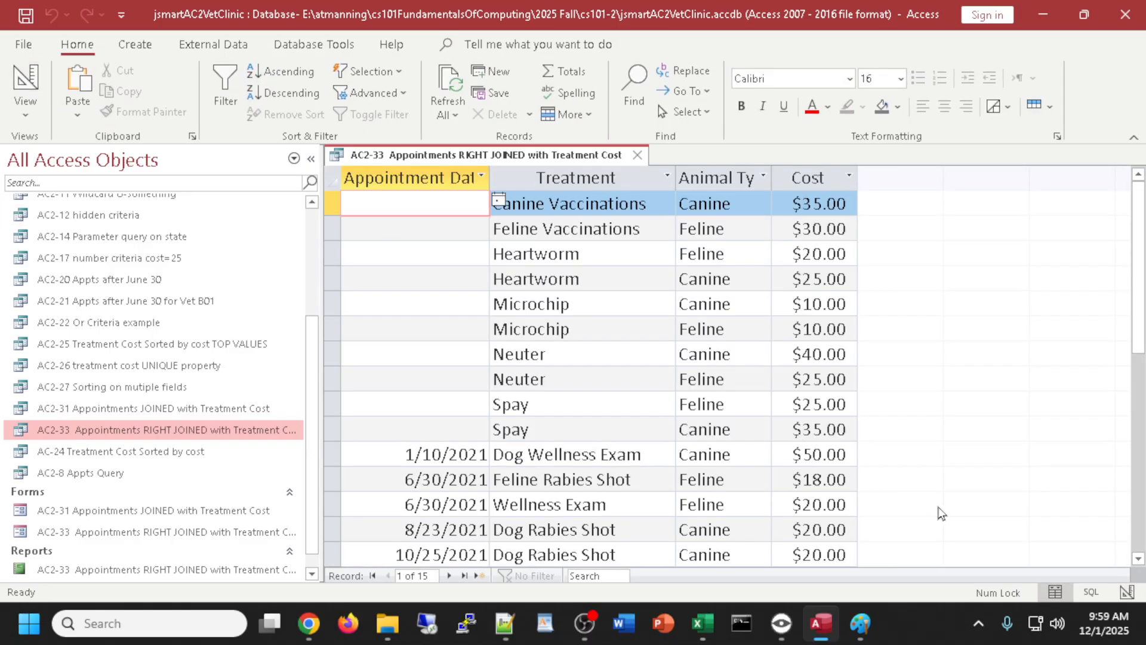
scroll(858, 382, down, 2)
scroll(853, 385, up, 2)
scroll(850, 385, down, 1)
scroll(851, 385, up, 1)
scroll(851, 385, down, 2)
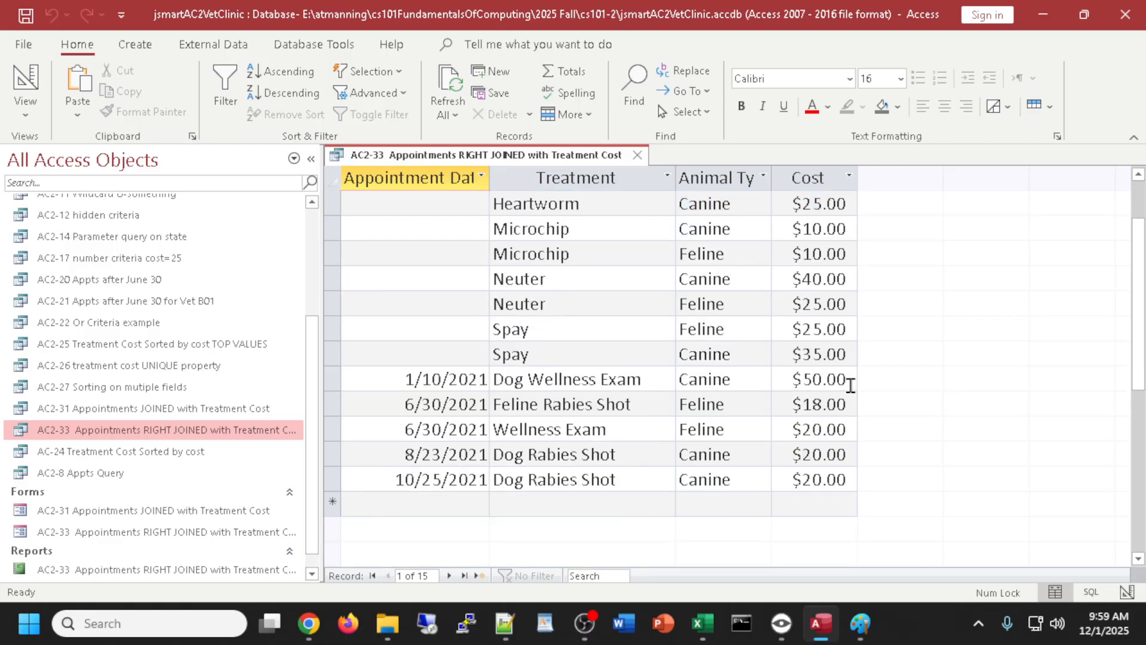
scroll(851, 385, up, 2)
scroll(849, 380, down, 2)
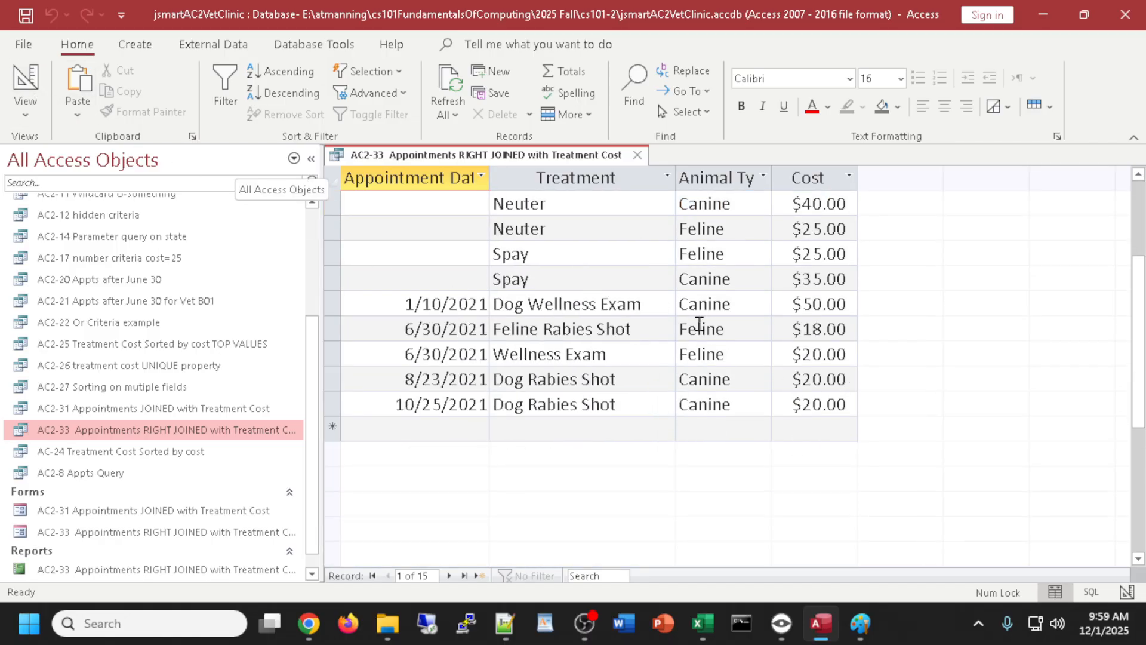
scroll(697, 324, up, 2)
click(25, 80)
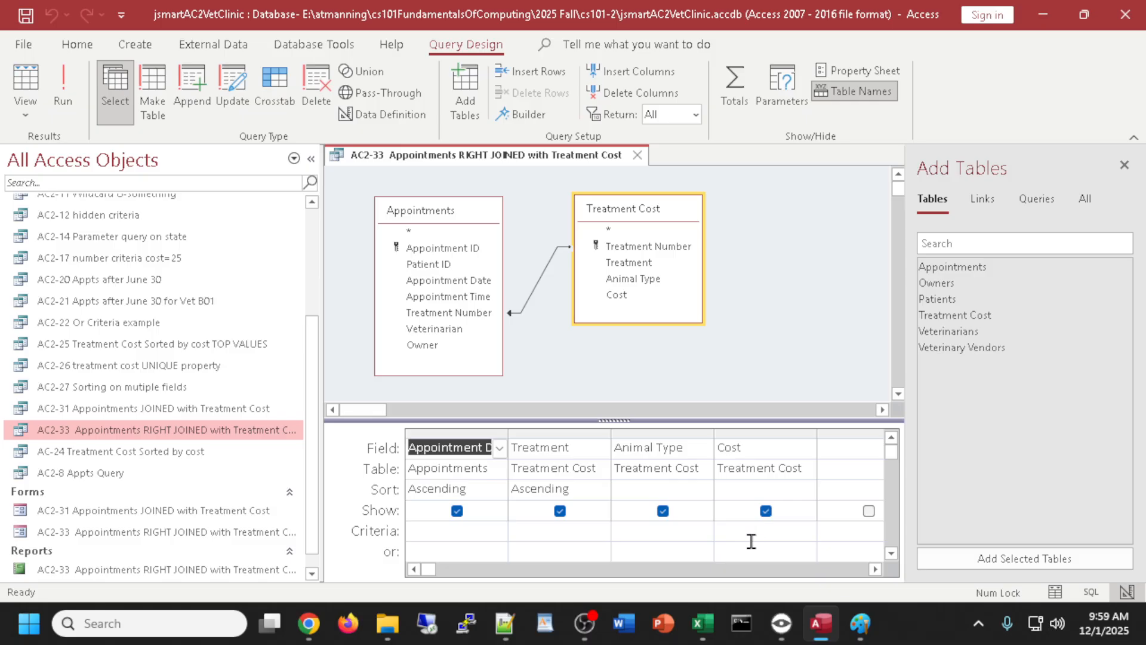
- Add the criterion >10 to the Cost field and confirm it returns 13 records
click(744, 532)
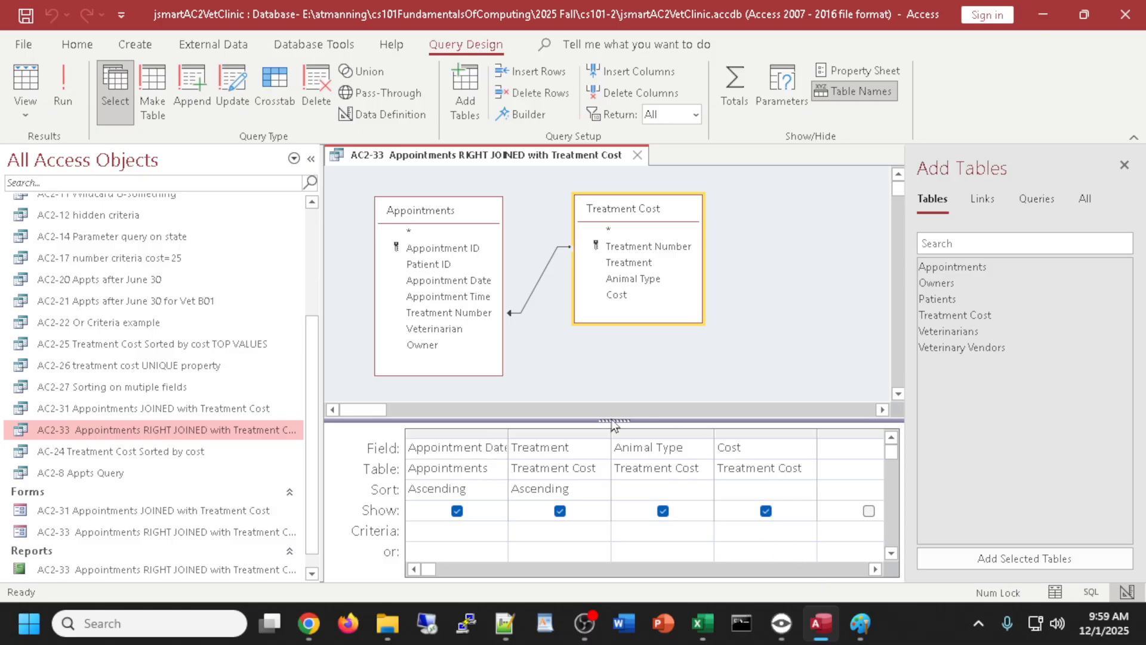
drag(614, 420, 612, 395)
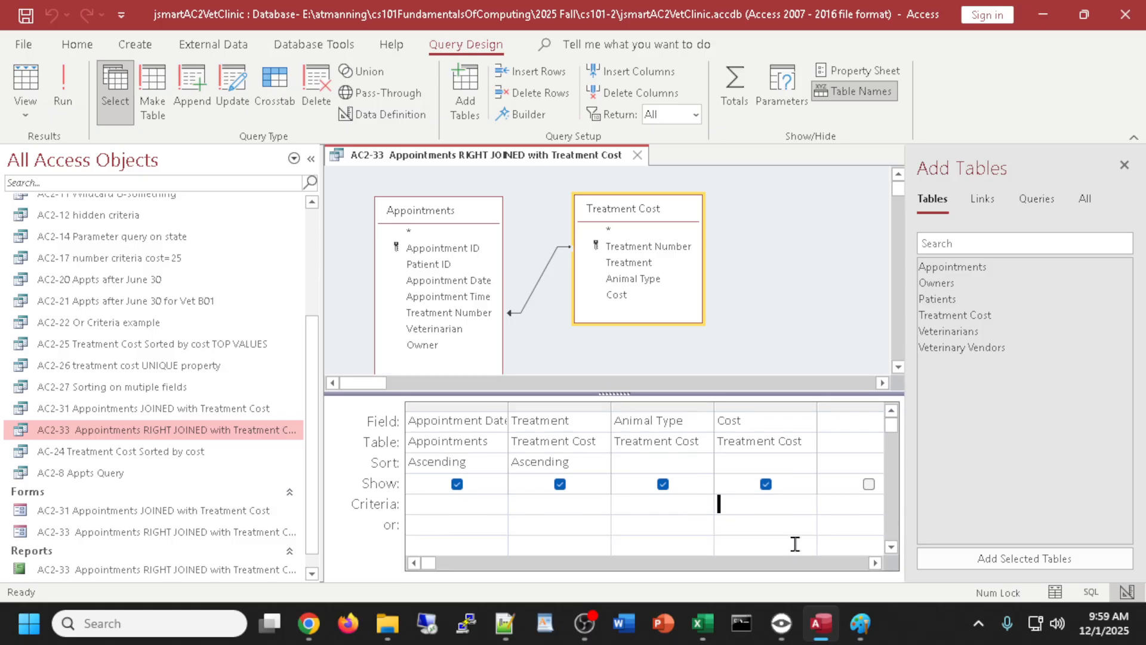
text(>10)
click(669, 505)
click(33, 86)
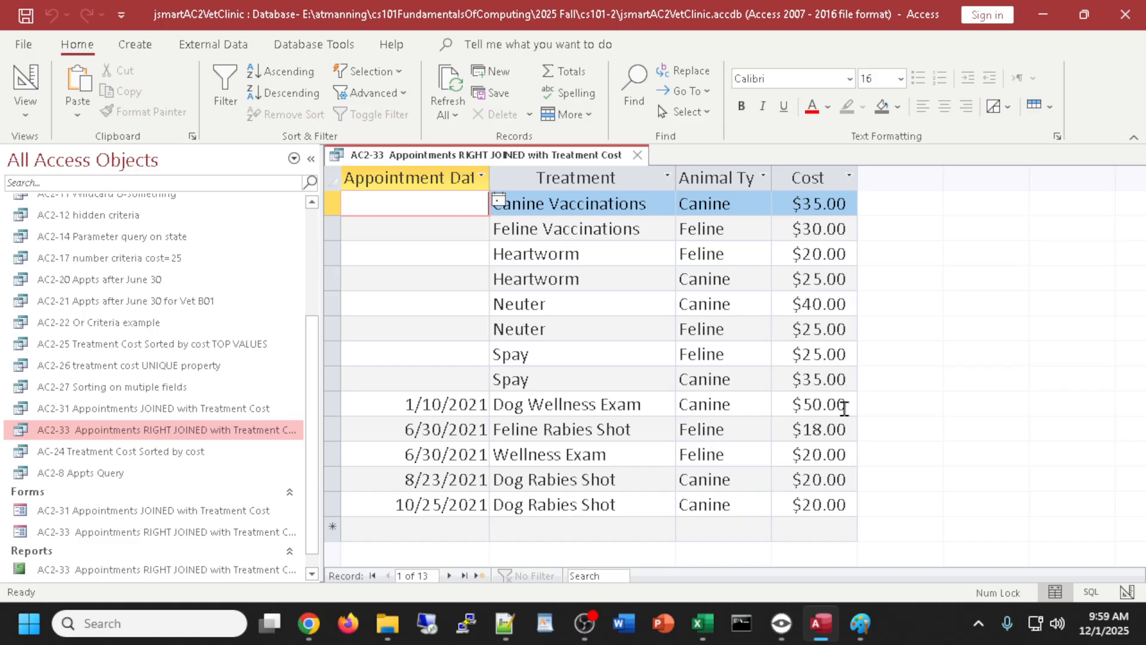
click(23, 79)
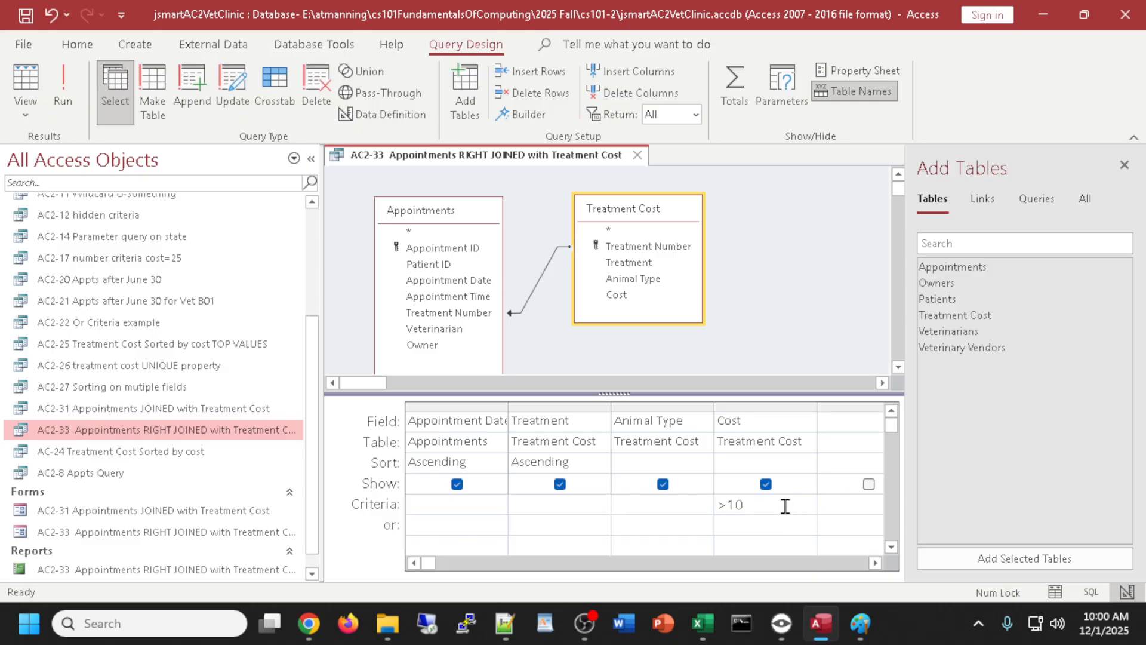
- Test the Cost criterion >10 and <40, which returns only 11 records
click(25, 79)
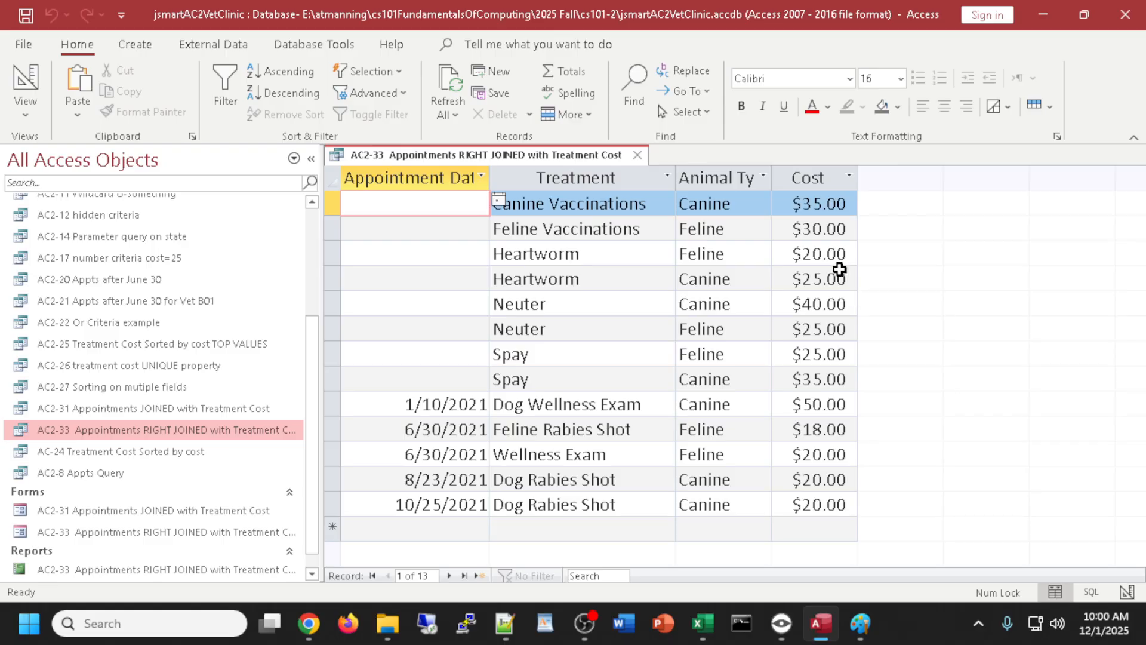
click(23, 84)
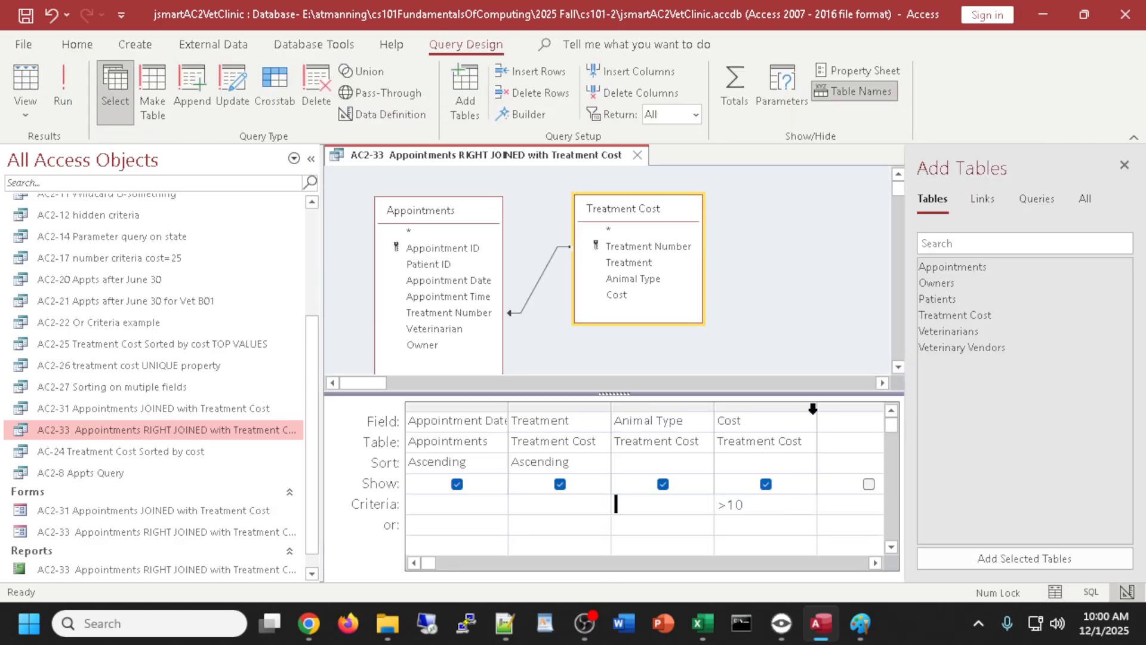
drag(812, 408, 848, 404)
click(824, 517)
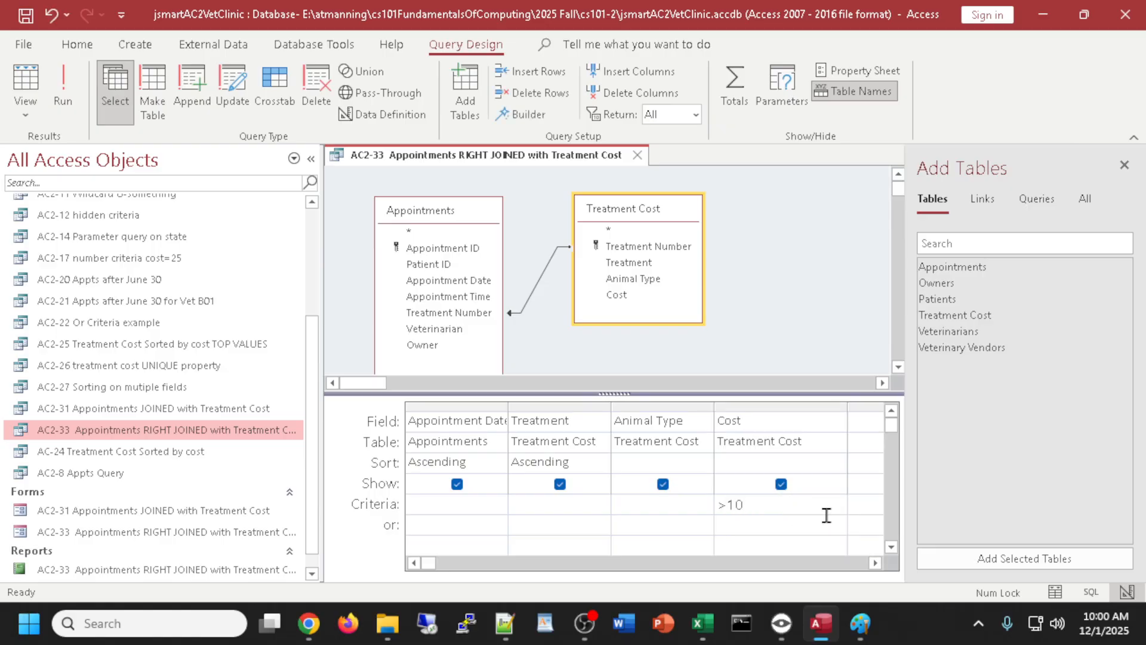
text(>10 and <40)
click(26, 79)
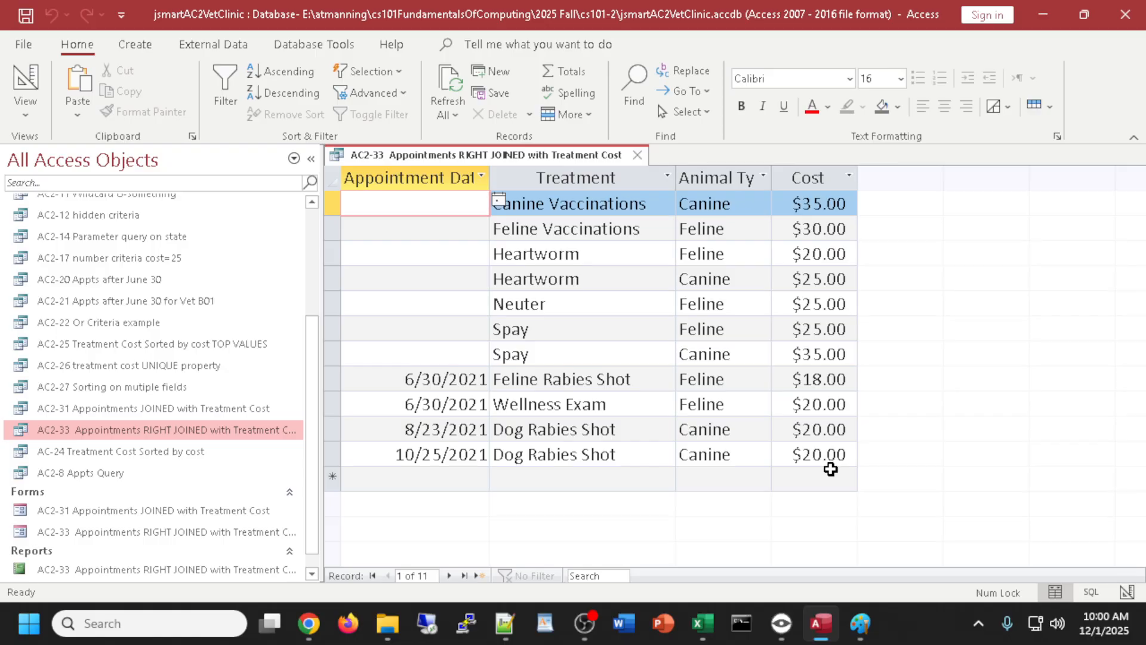
click(25, 78)
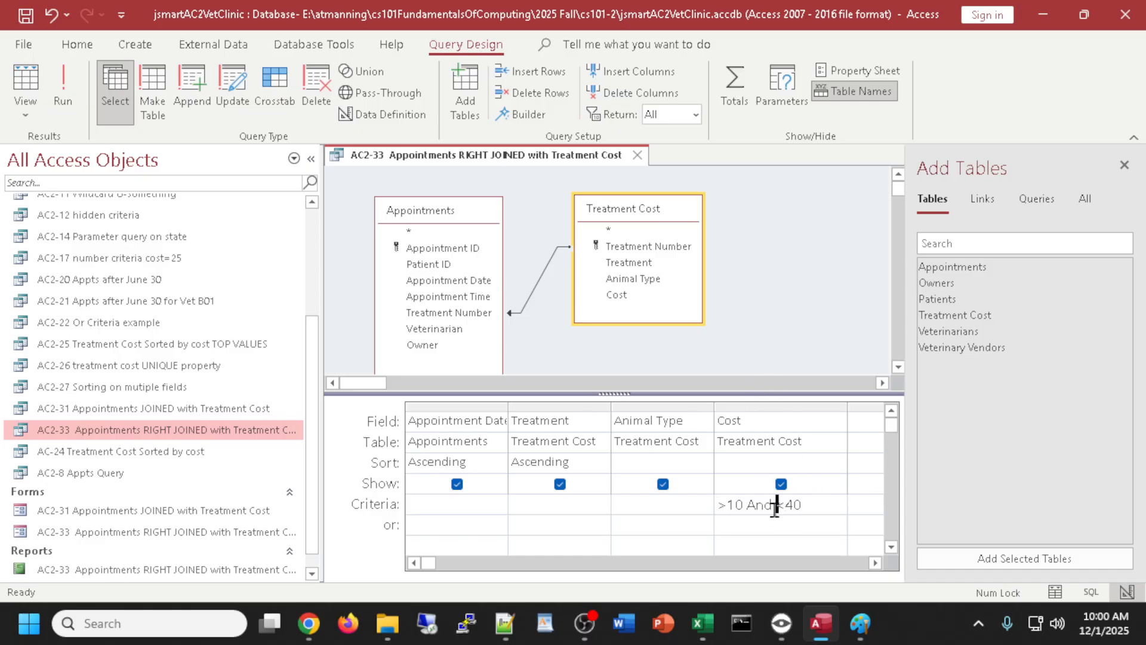
- Revert the Cost criterion to >10 and rerun the query to check it
drag(775, 508, 749, 507)
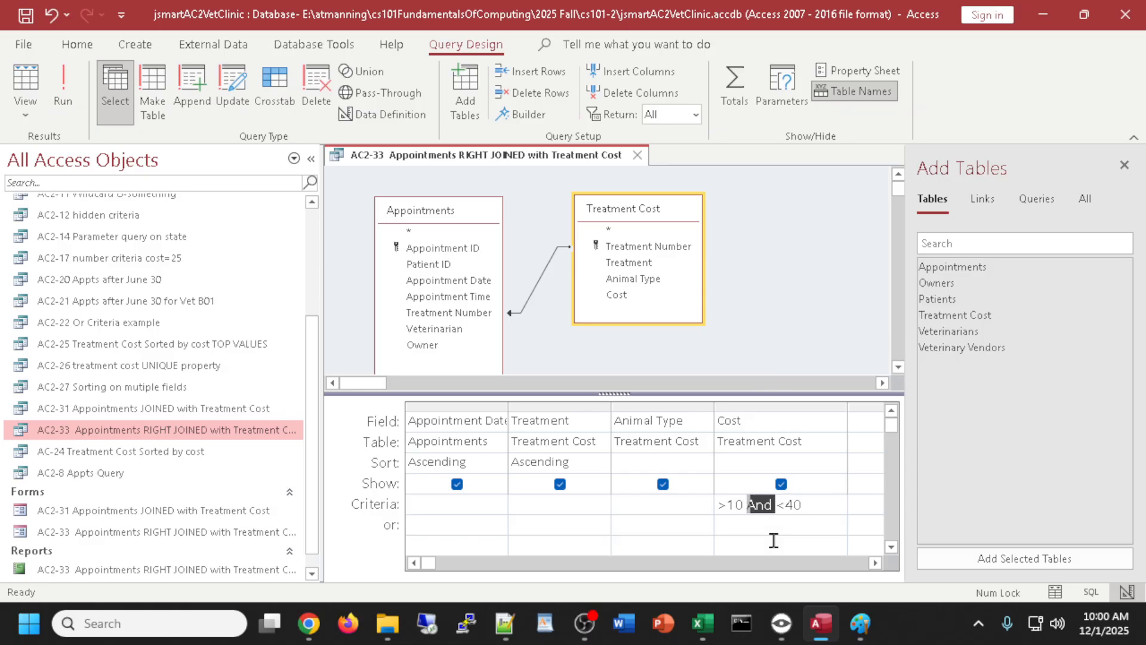
drag(828, 505, 745, 507)
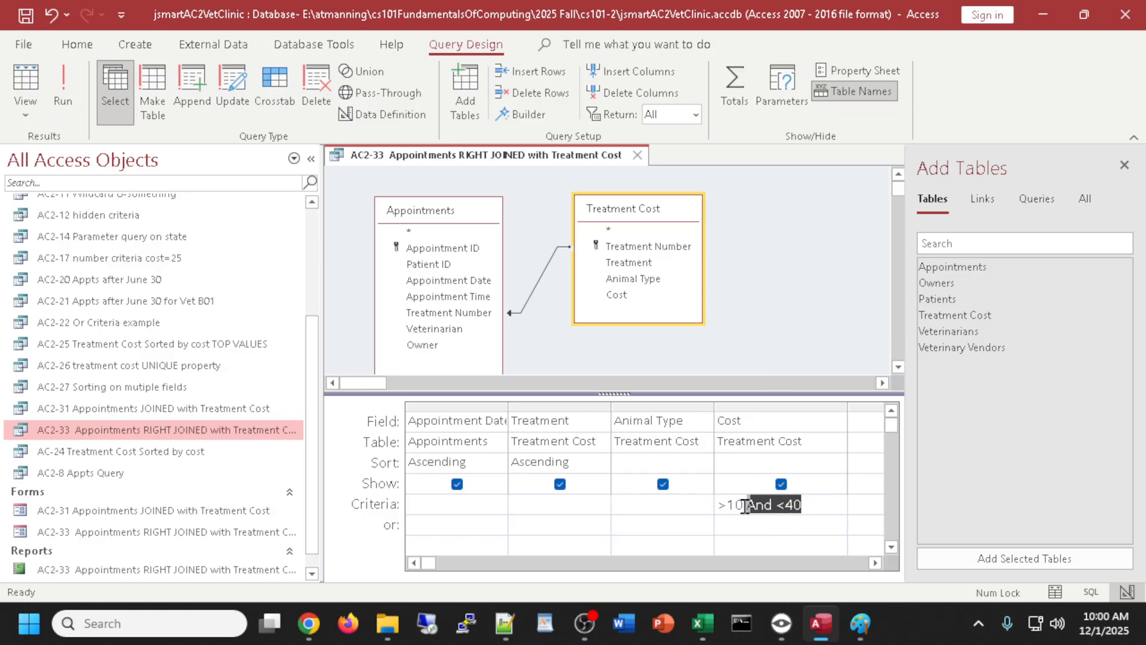
text(A)
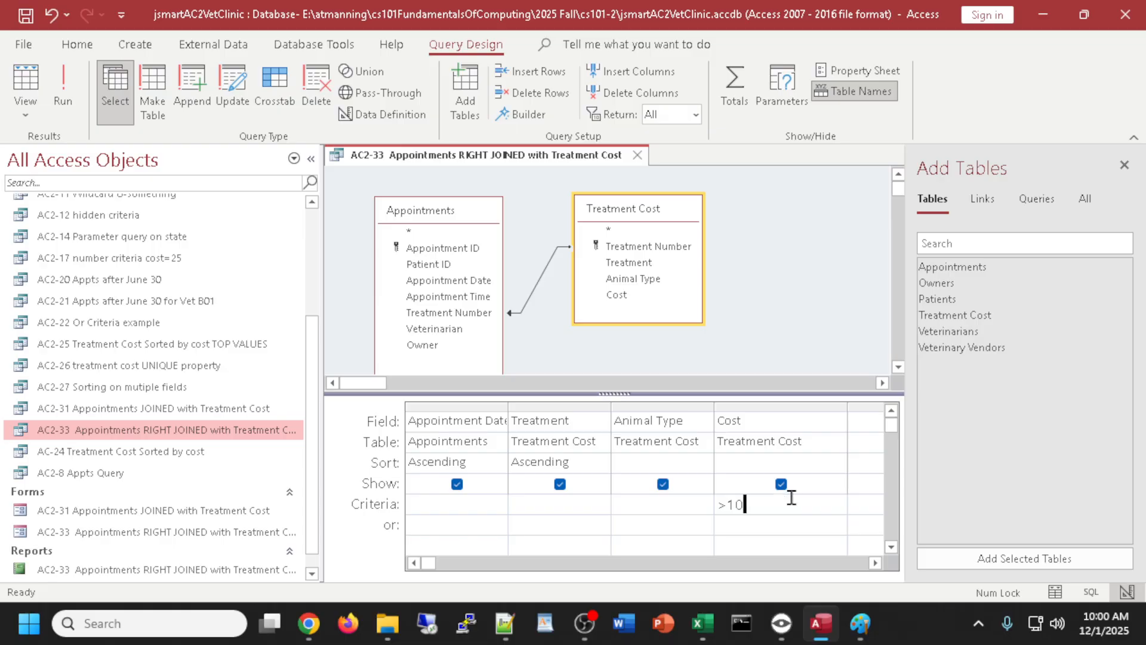
click(24, 81)
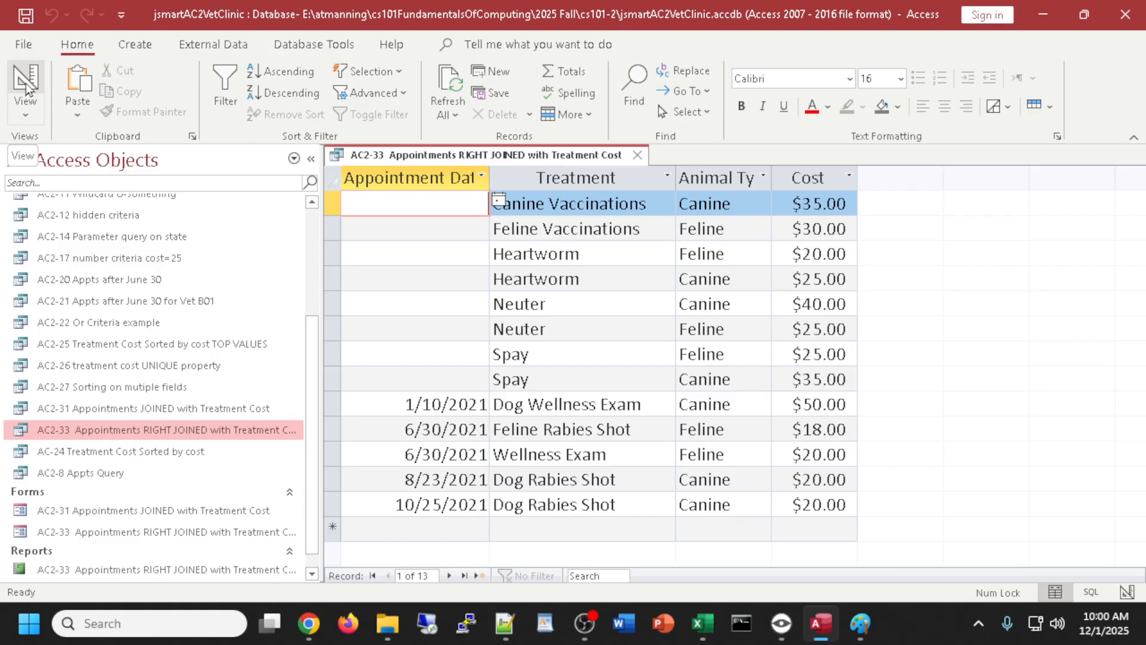
click(24, 81)
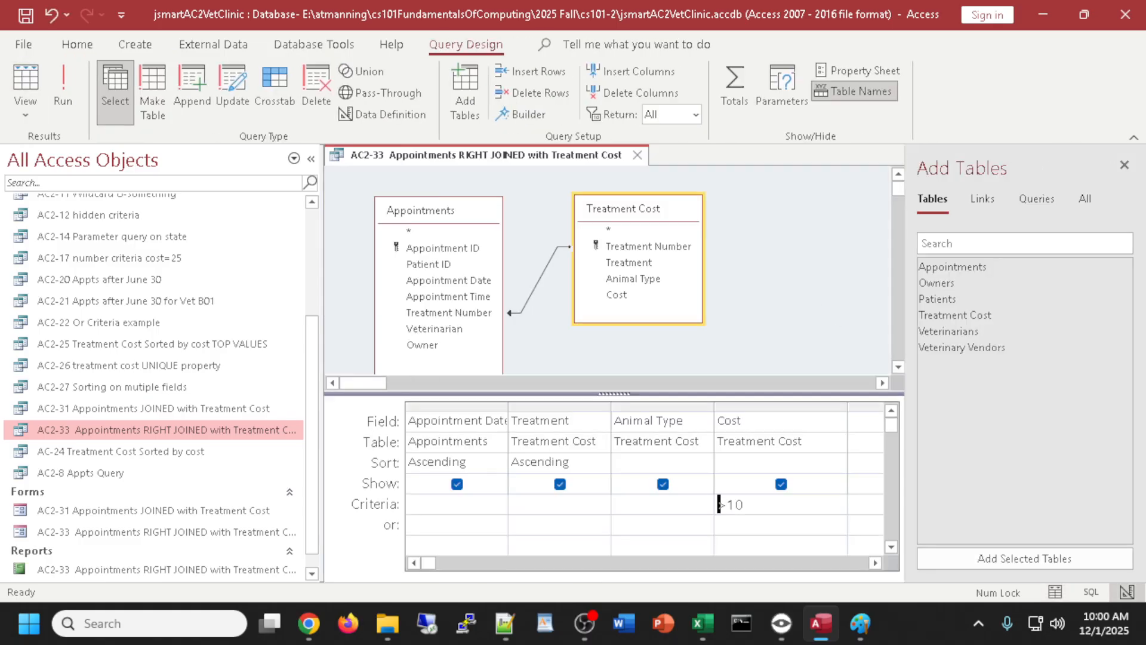
click(308, 624)
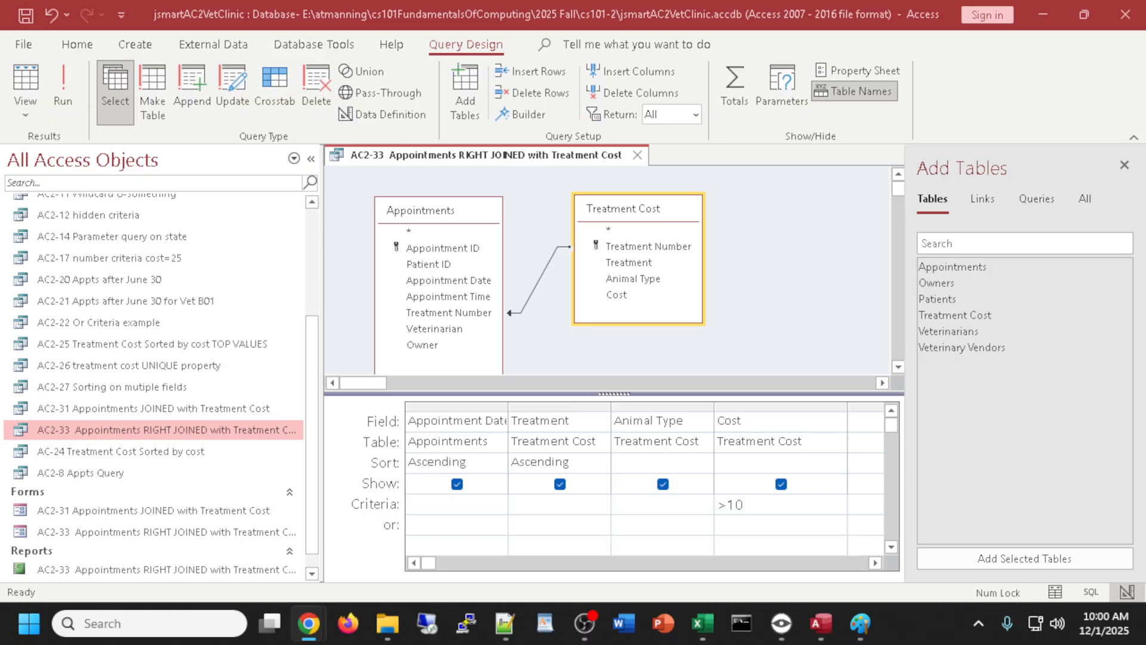
click(636, 353)
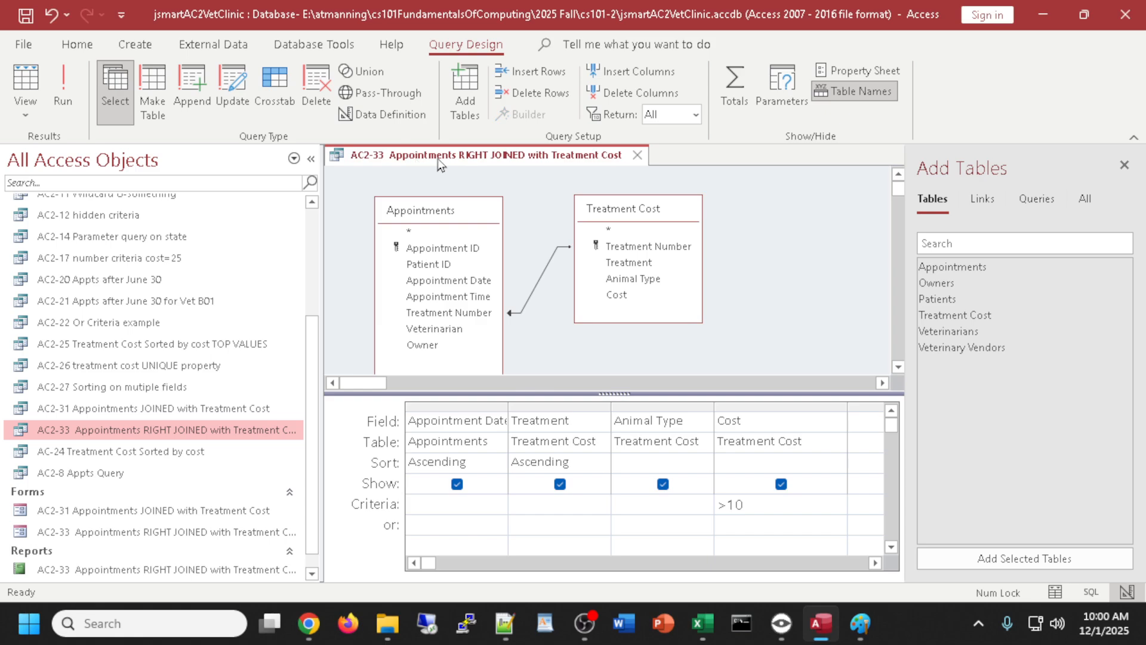
- Start saving the query as a new object with File > Save As > Save Object As
click(23, 44)
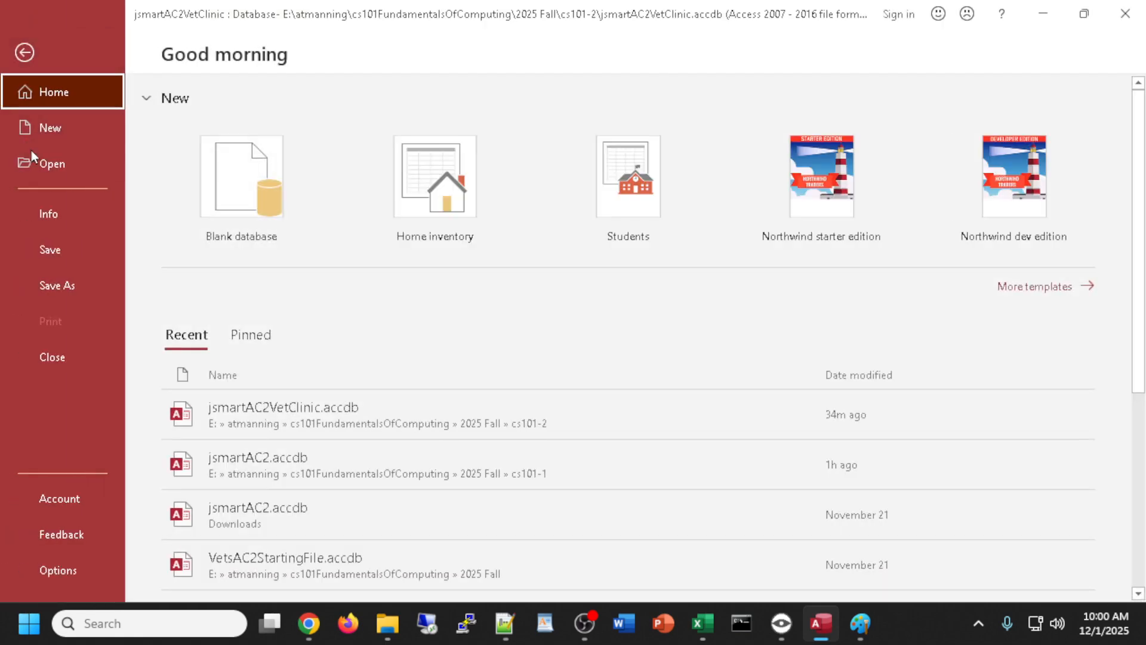
click(50, 284)
click(195, 203)
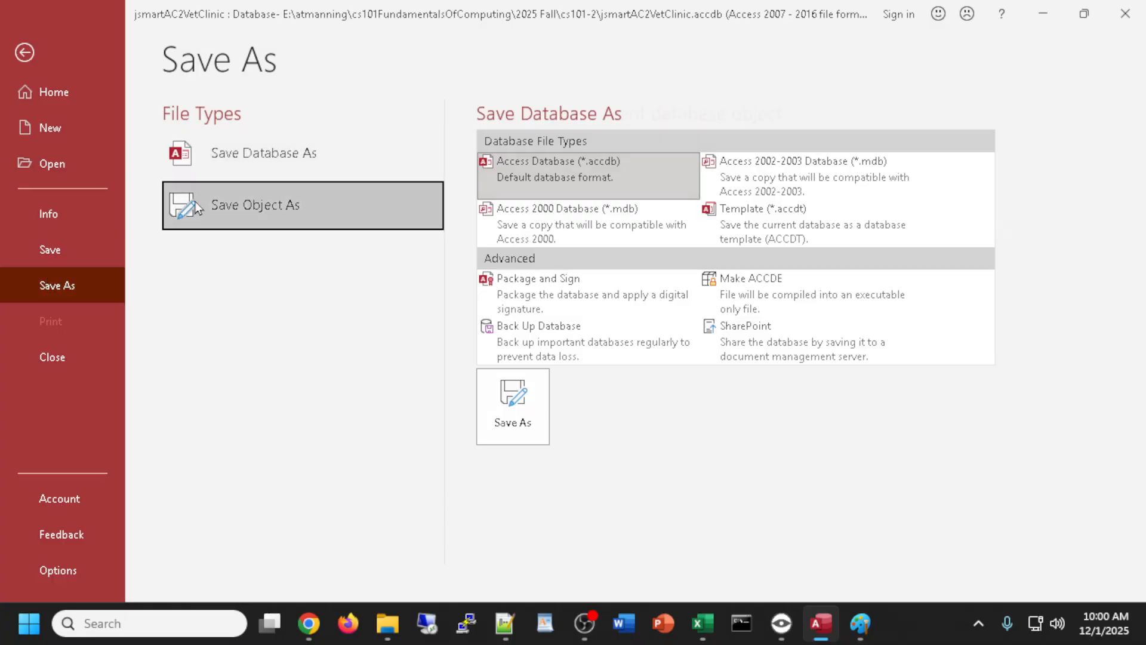
click(525, 312)
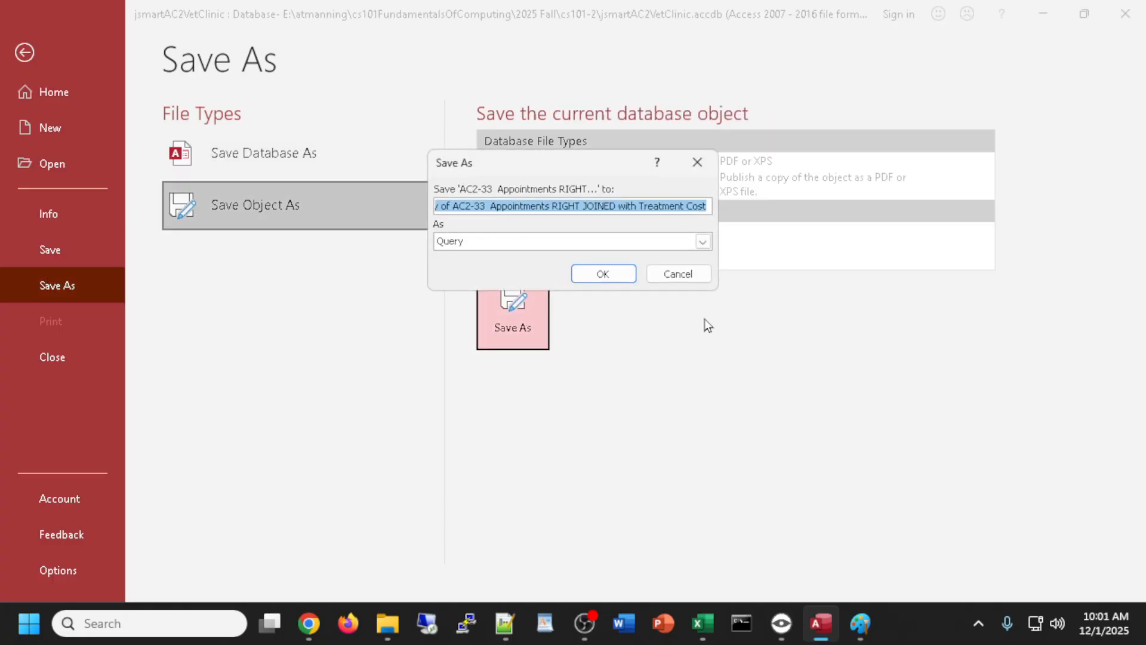
- Name the copy 'AC2-42 Appointments RIGHT JOINED with Treatment Cost > 10' and save it
click(470, 205)
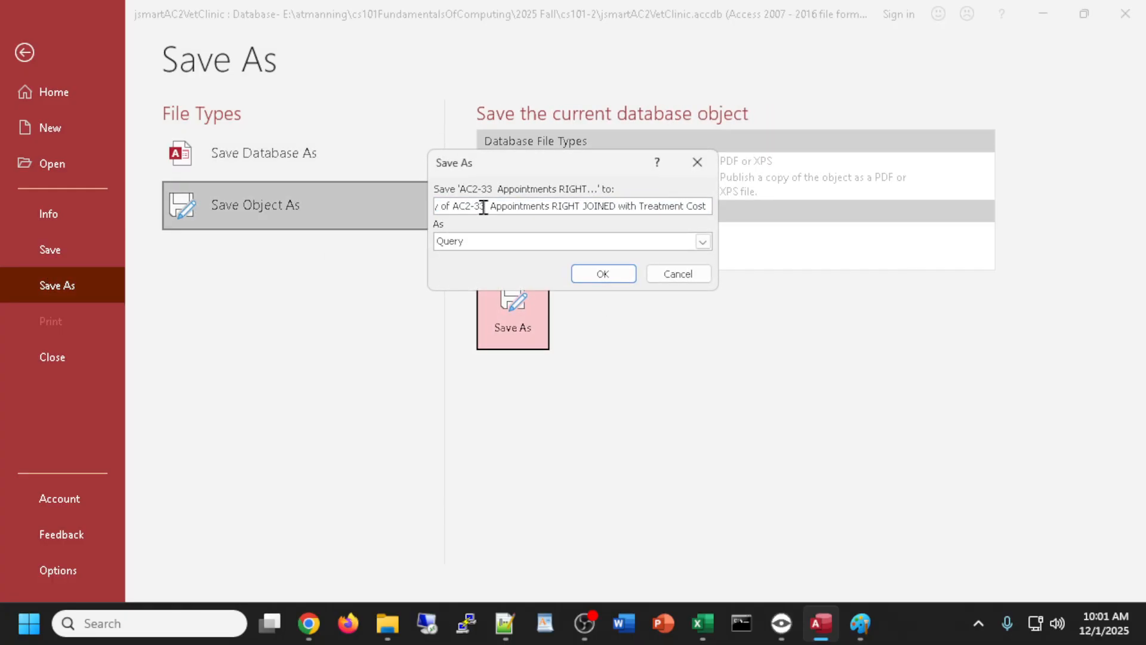
drag(484, 205, 384, 205)
text(AC2)
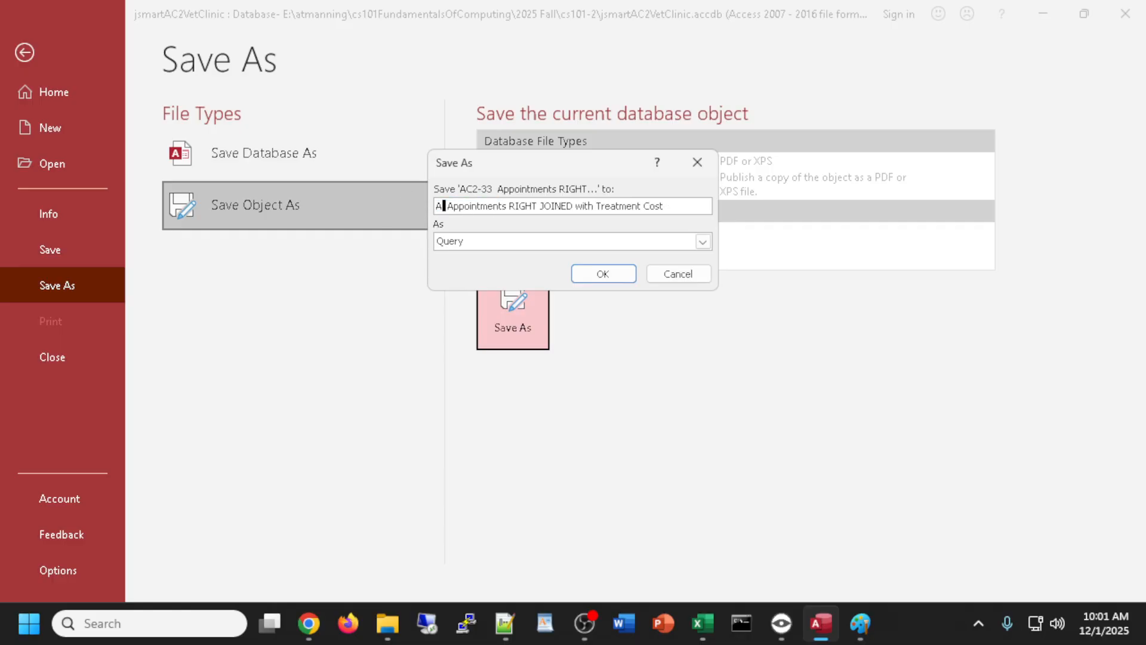
text(-412)
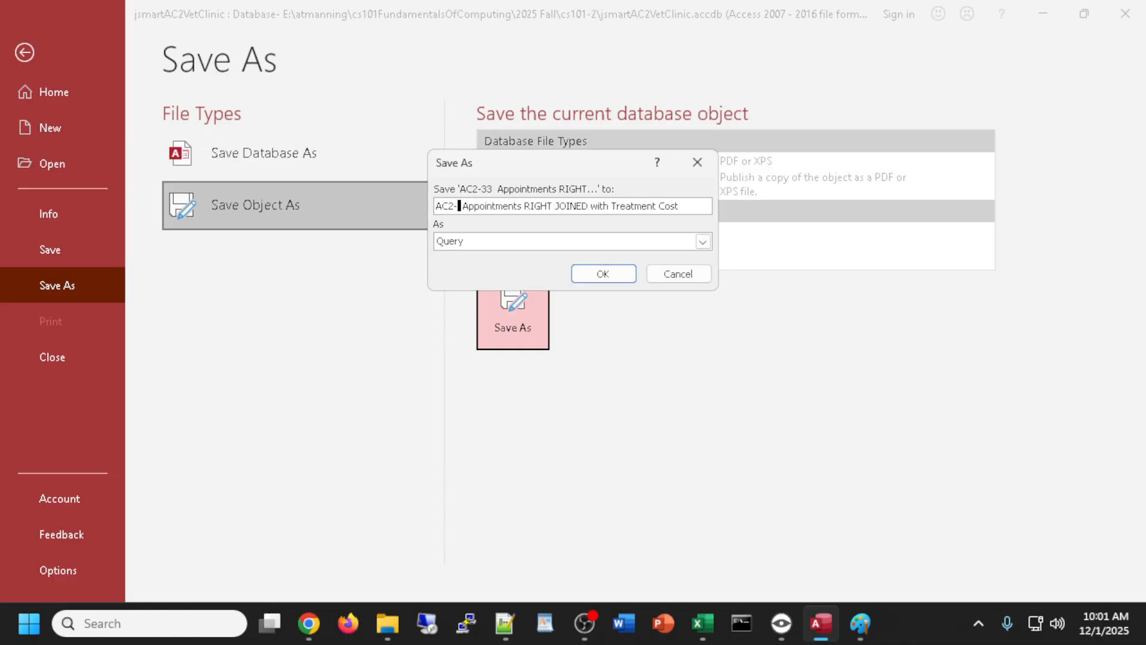
key(BackSpace)
key(BackSpace)
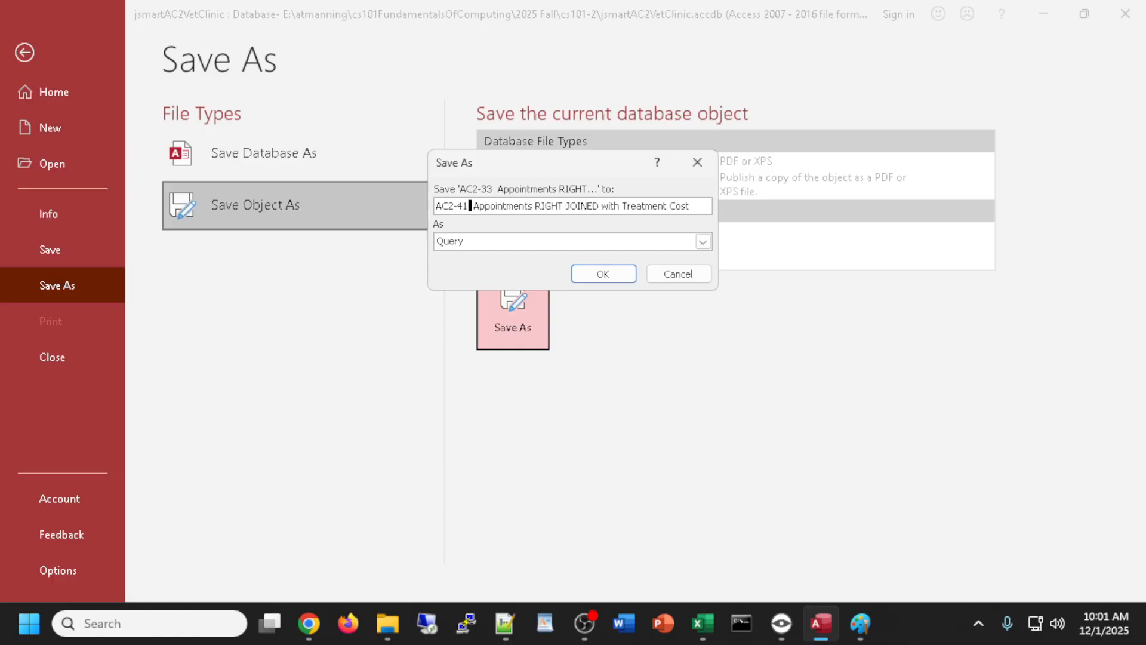
text(3)
key(BackSpace)
text(2)
click(696, 201)
text(>10)
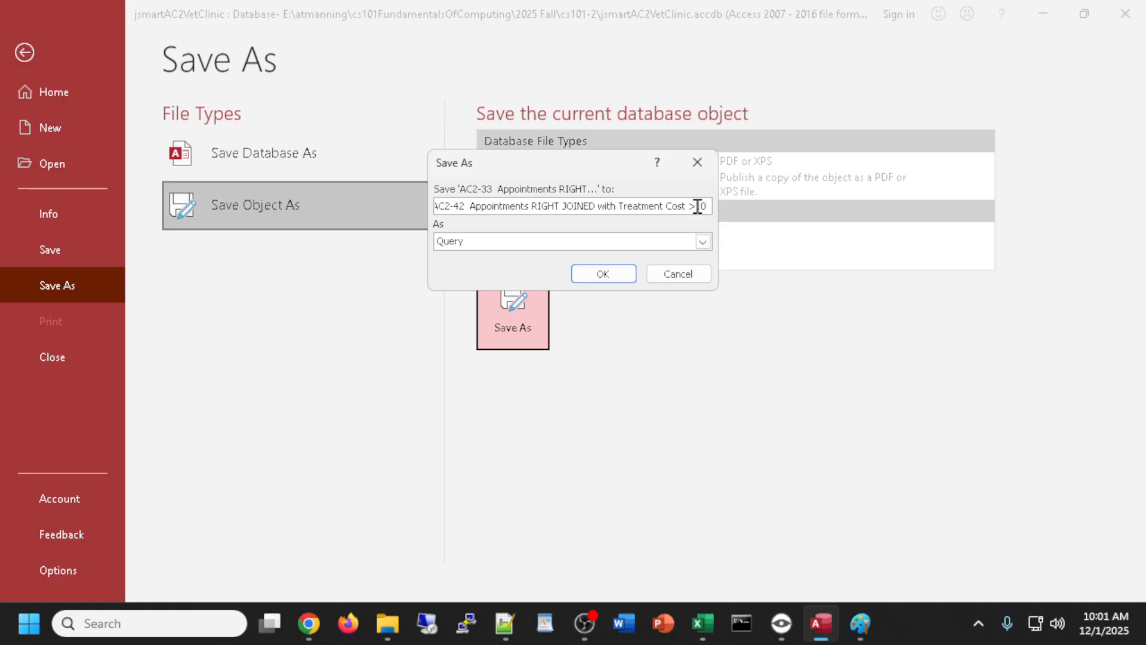
click(602, 274)
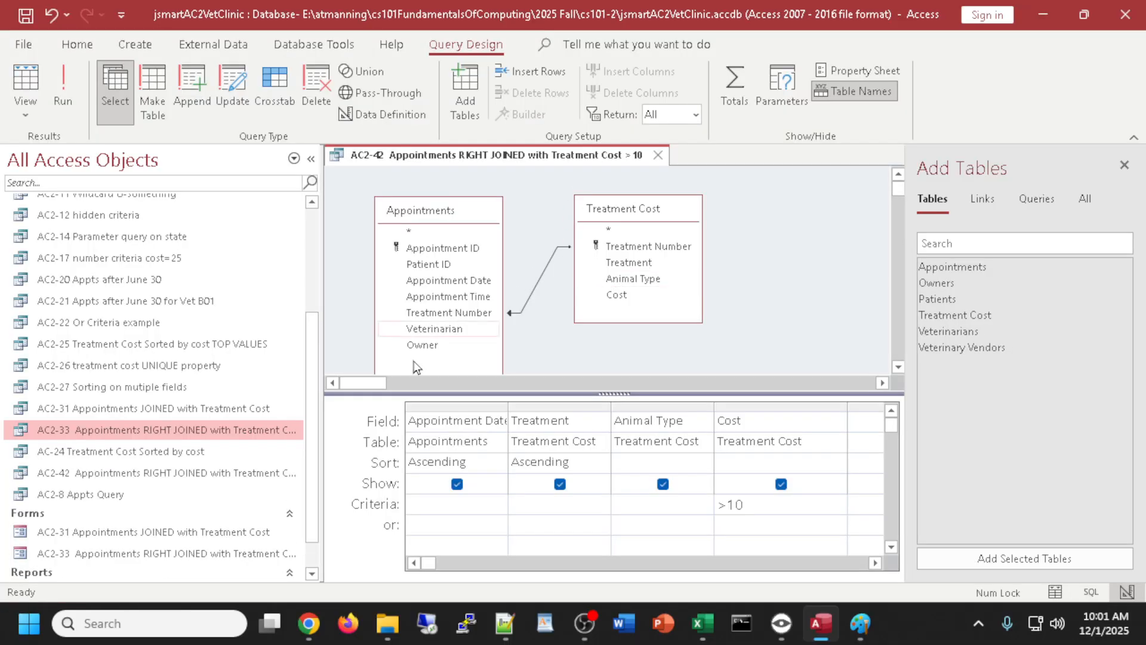
- Close the Add Tables pane, restoring the object list's width afterwards
drag(321, 436, 380, 437)
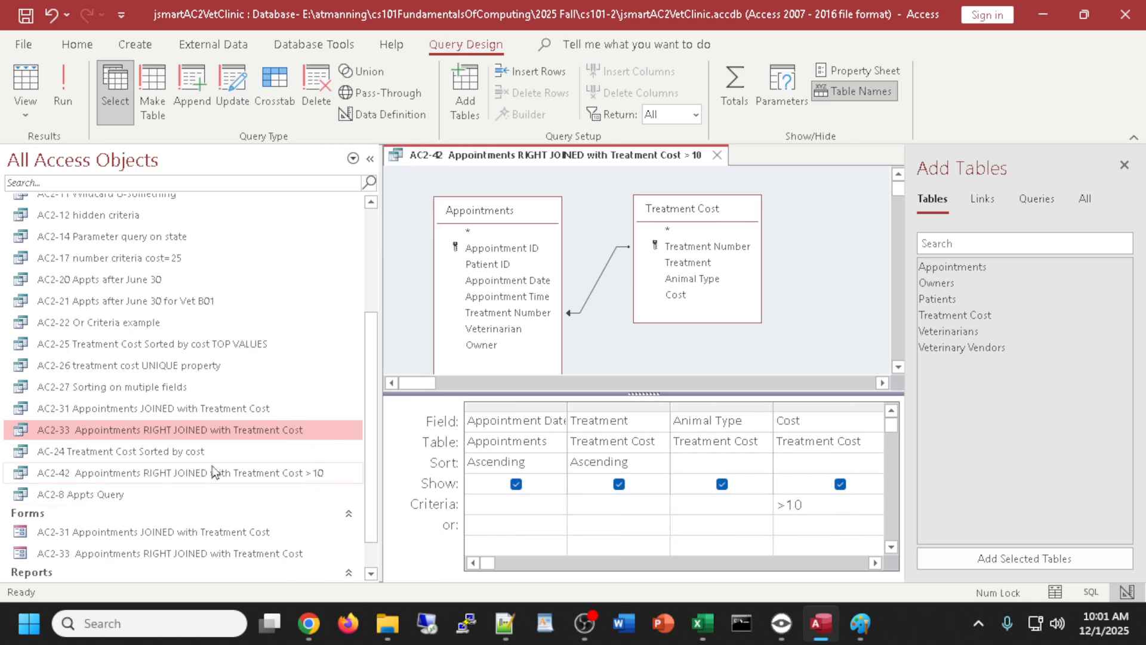
click(1124, 166)
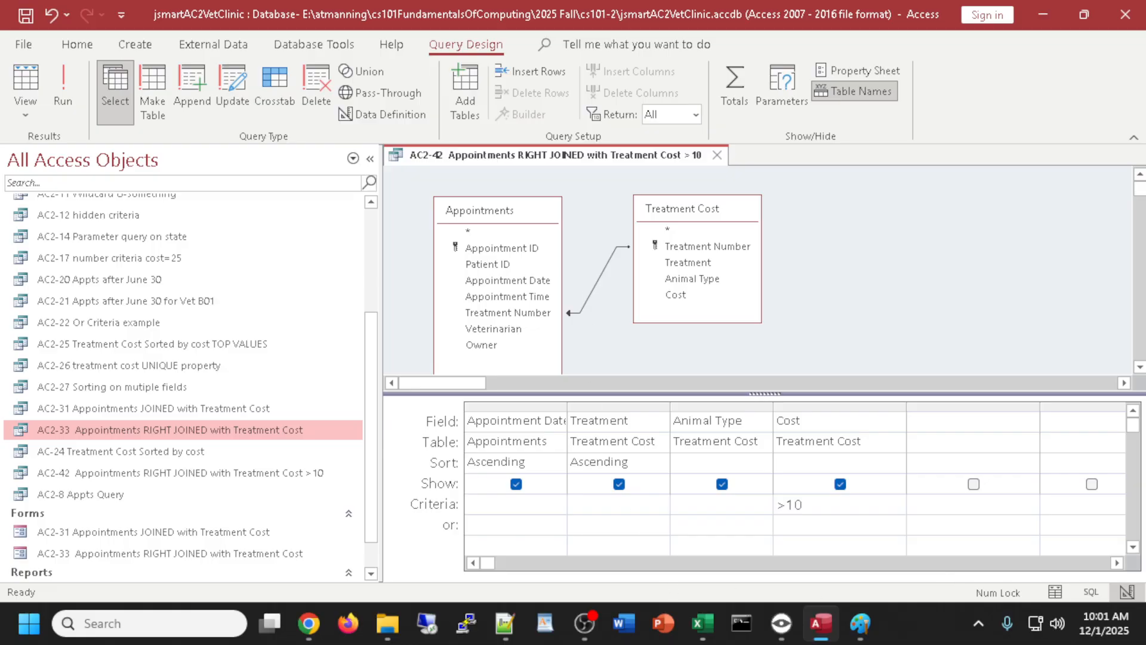
key(alt+Tab)
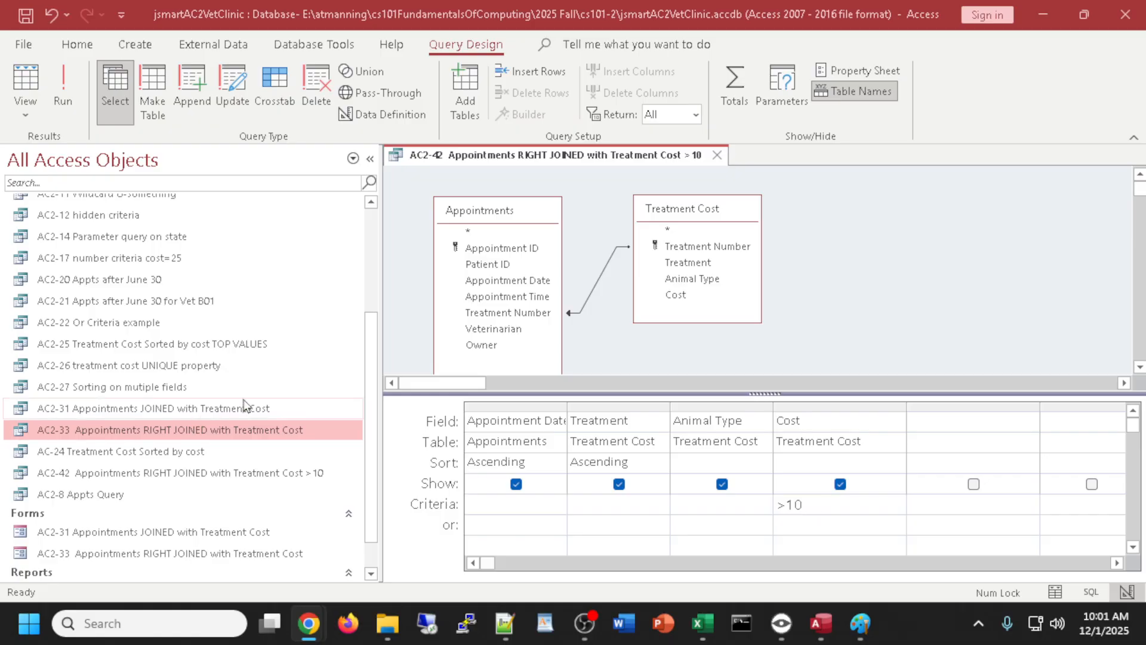
drag(368, 404, 239, 405)
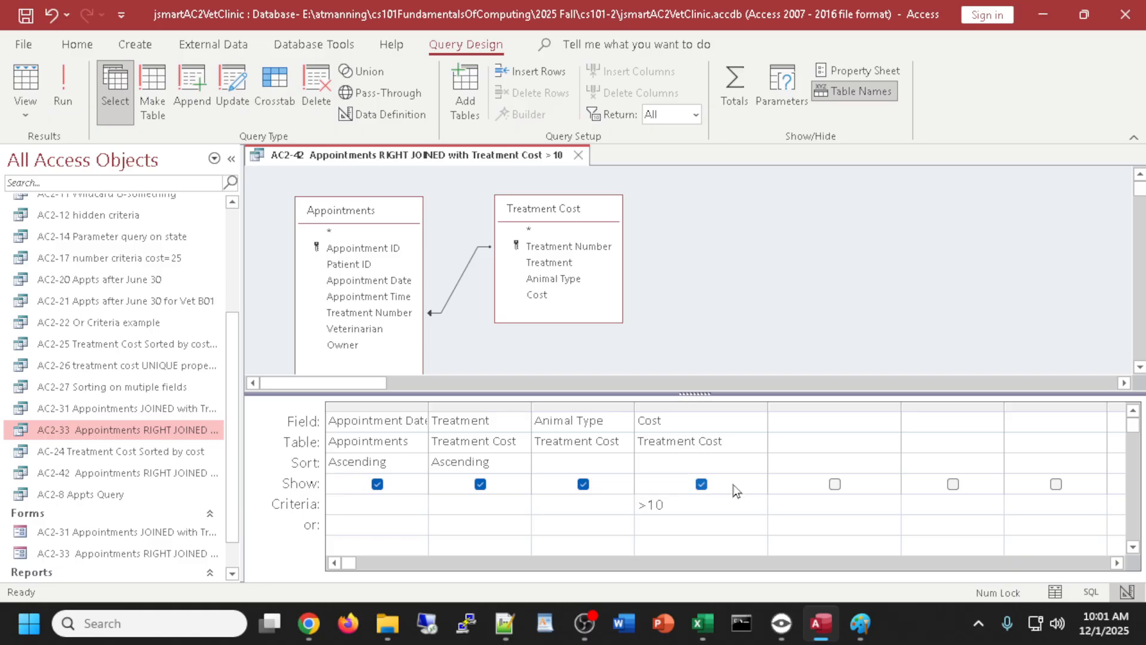
- Delete the >10 Cost criterion and widen the first empty grid column
drag(665, 505, 632, 509)
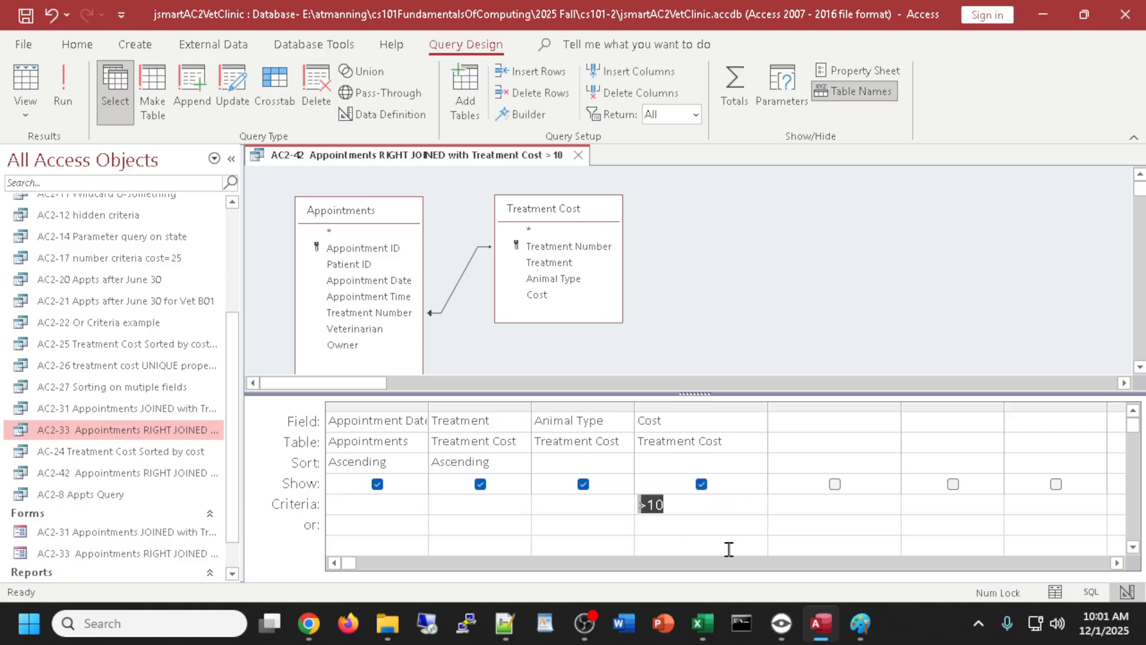
key(Delete)
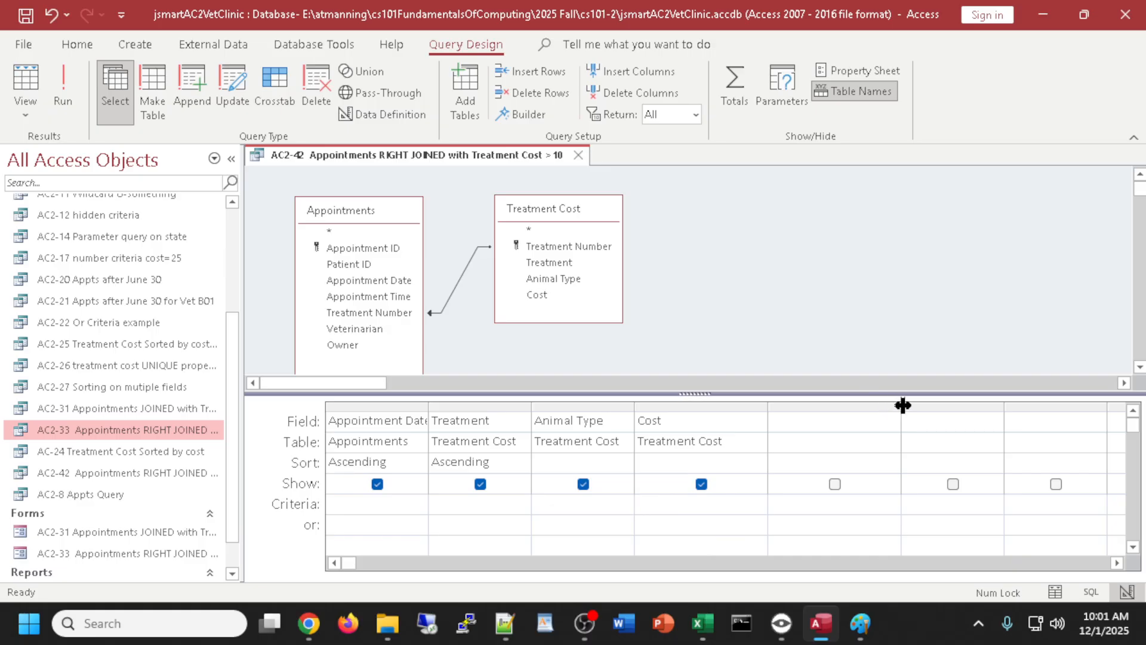
drag(903, 405, 1026, 410)
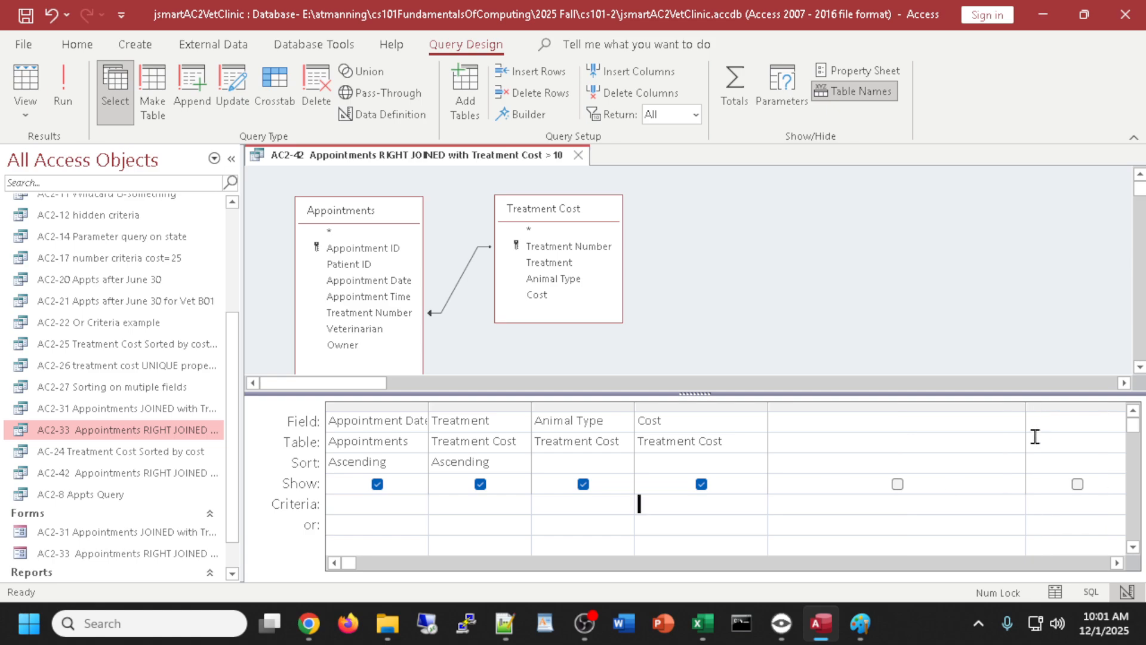
- Start a Total Cost expression, then close AC2-42 and decline to save the changes
click(812, 425)
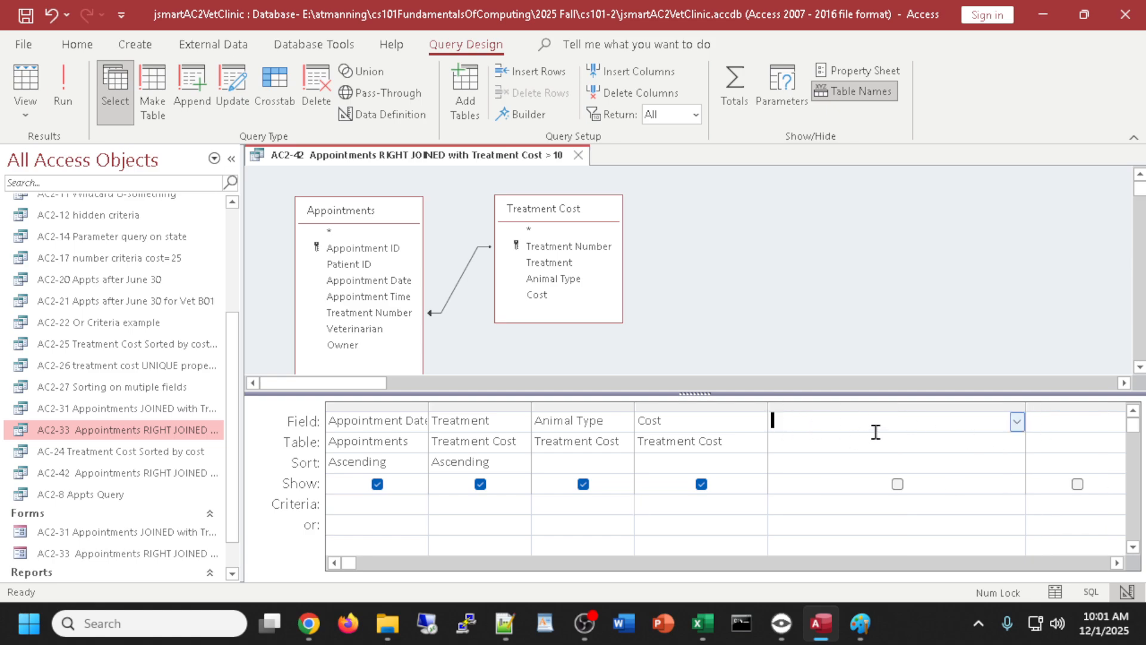
text(To)
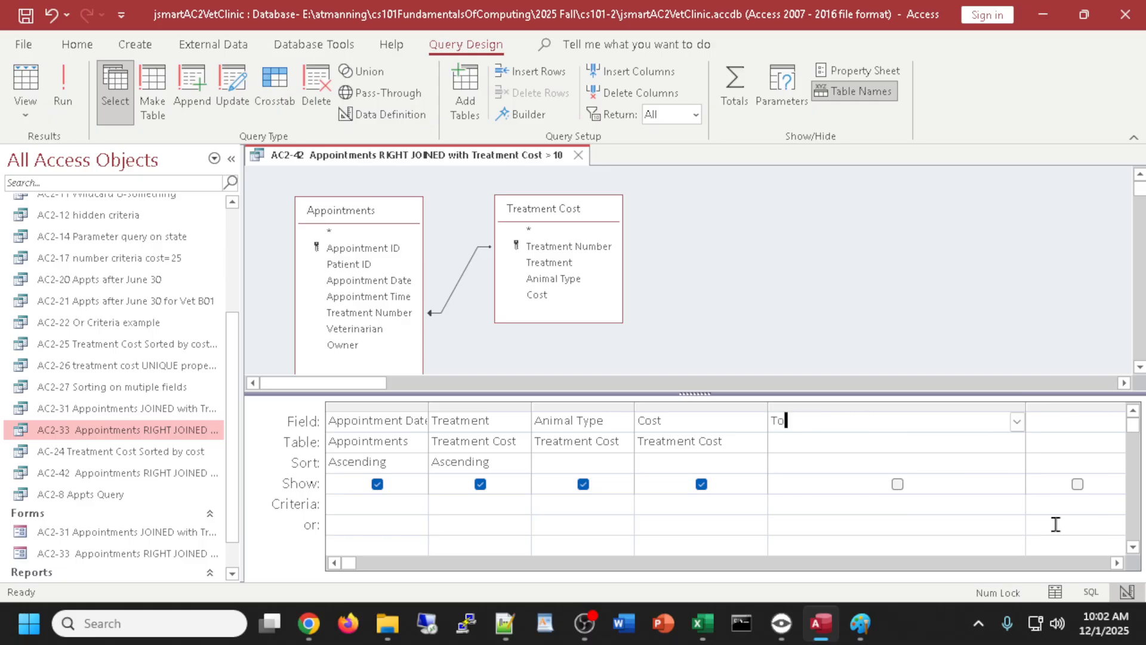
text(tal Cost:)
text([)
key(BackSpace)
key(BackSpace)
key(BackSpace)
key(BackSpace)
key(BackSpace)
key(BackSpace)
key(BackSpace)
key(BackSpace)
key(BackSpace)
key(BackSpace)
key(BackSpace)
key(BackSpace)
key(BackSpace)
click(578, 155)
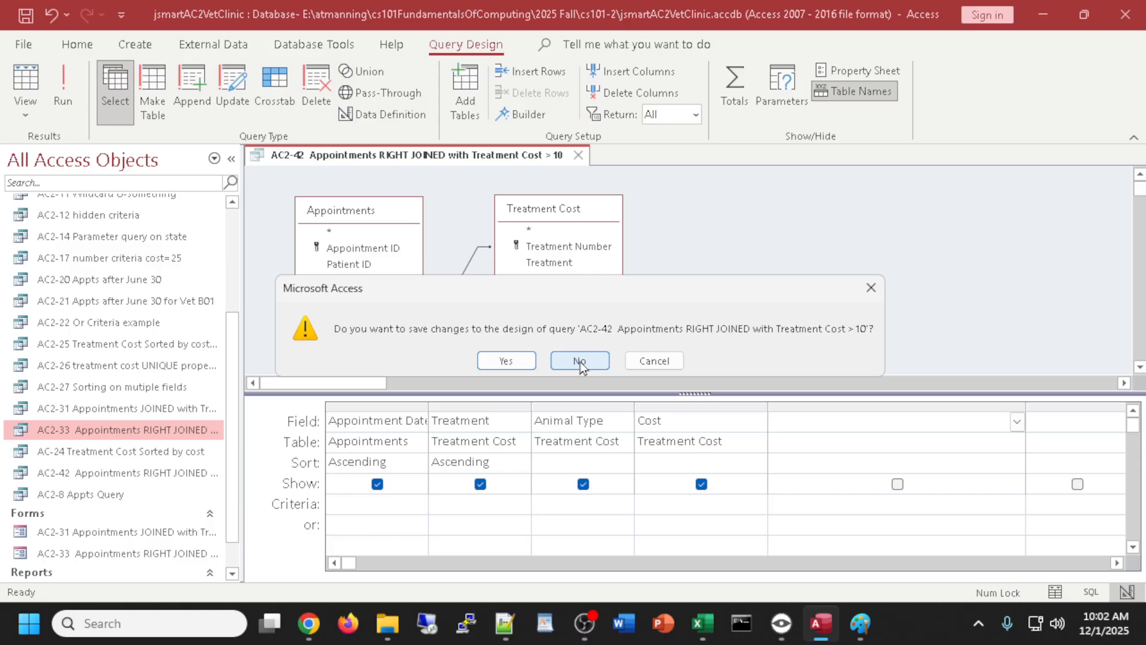
click(579, 361)
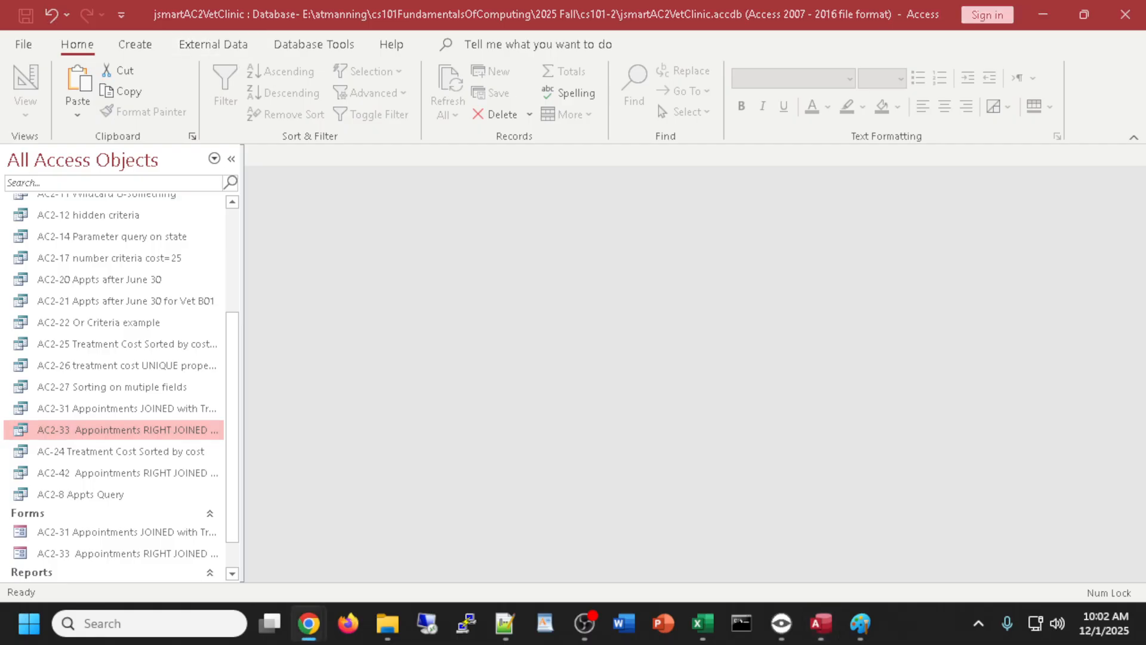
- Copy the Veterinary Vendors step text from the e-book and switch back to Access
drag(1145, 185, 638, 65)
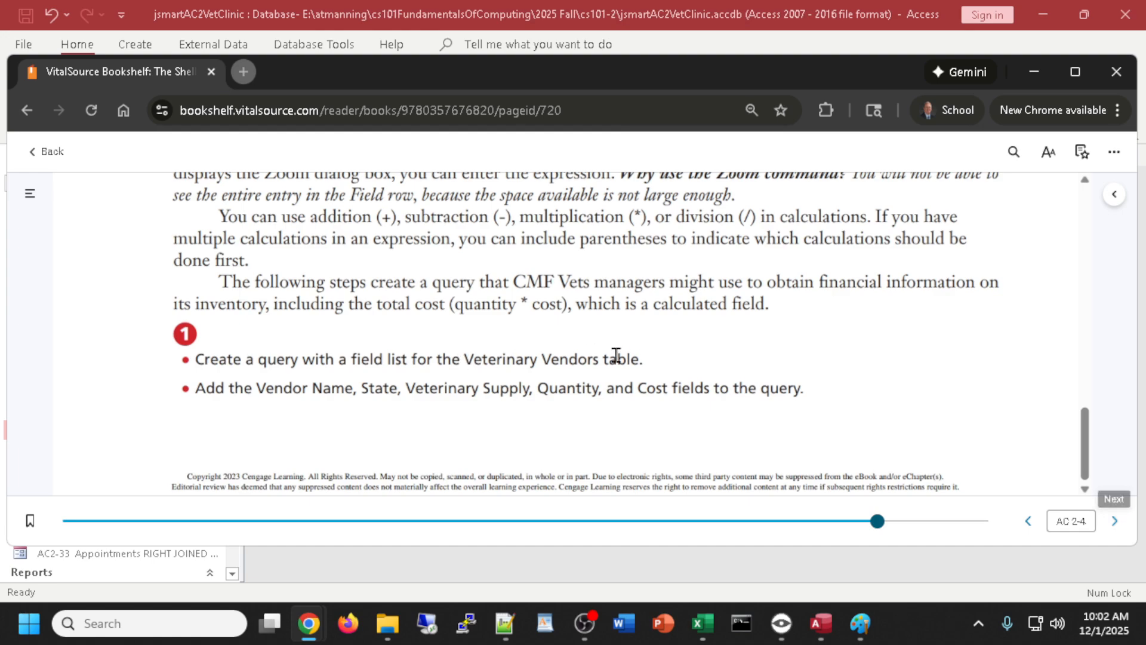
mouse_move(643, 359)
mouse_down()
mouse_move(464, 366)
mouse_move(644, 359)
mouse_up()
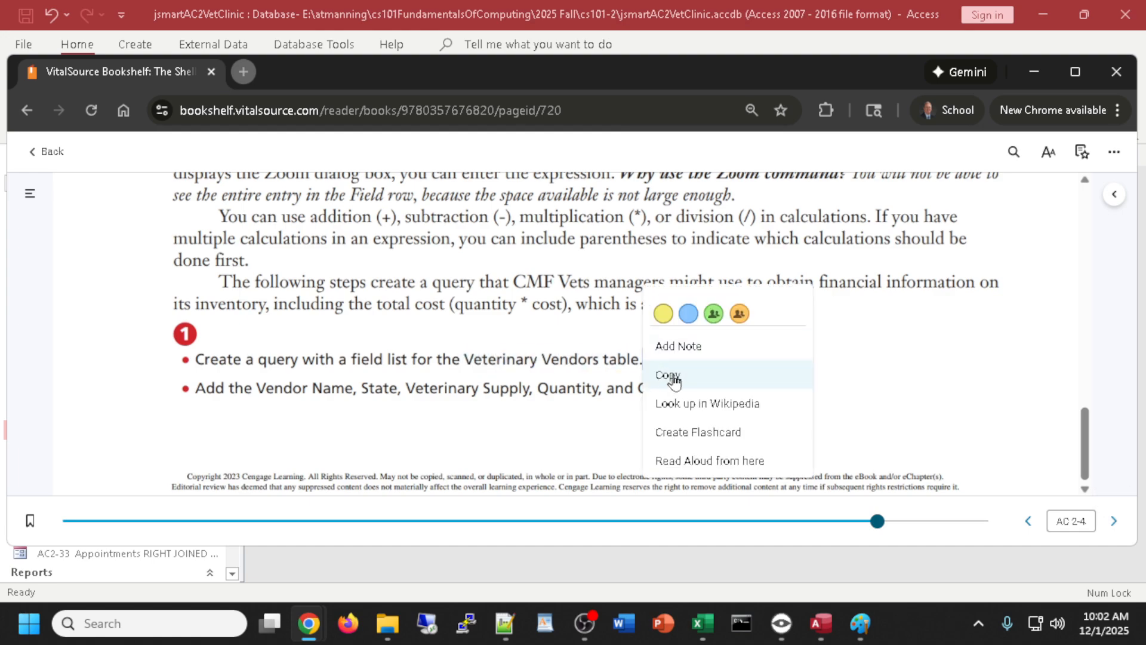
click(903, 328)
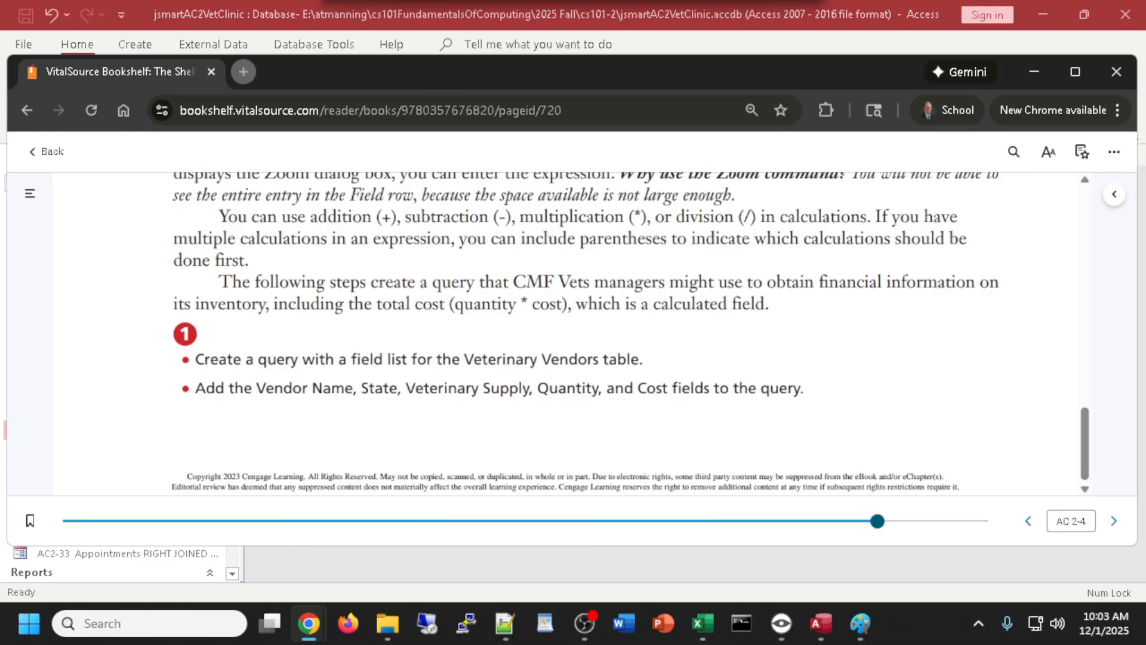
key(alt+Tab)
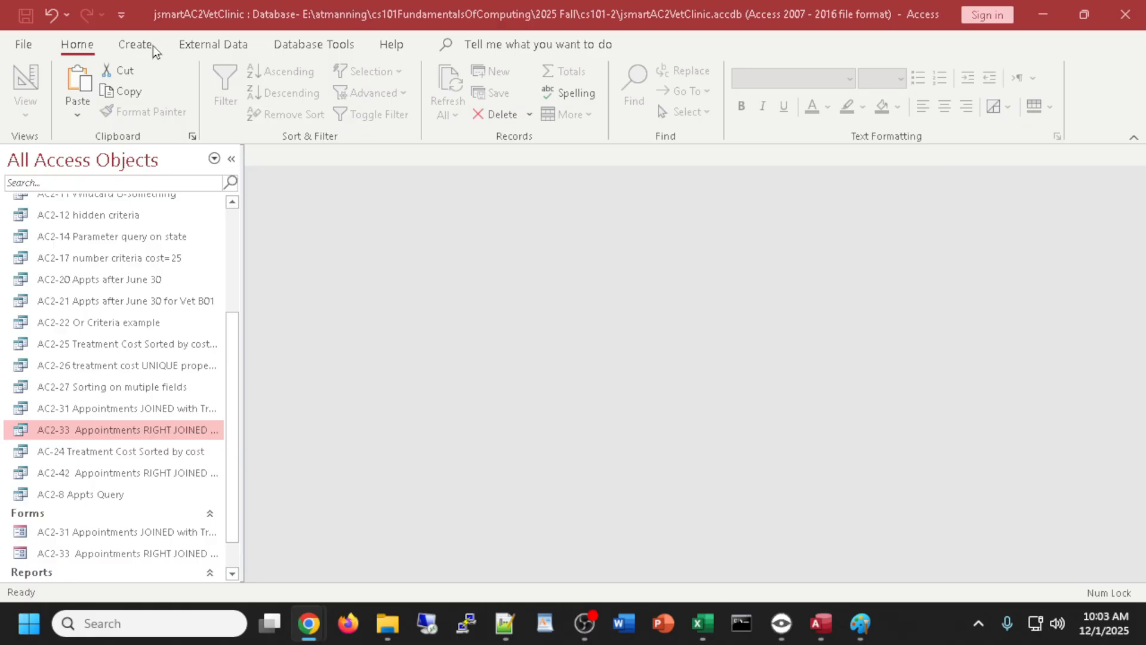
- Create a new query design containing the Veterinary Vendors table
click(136, 44)
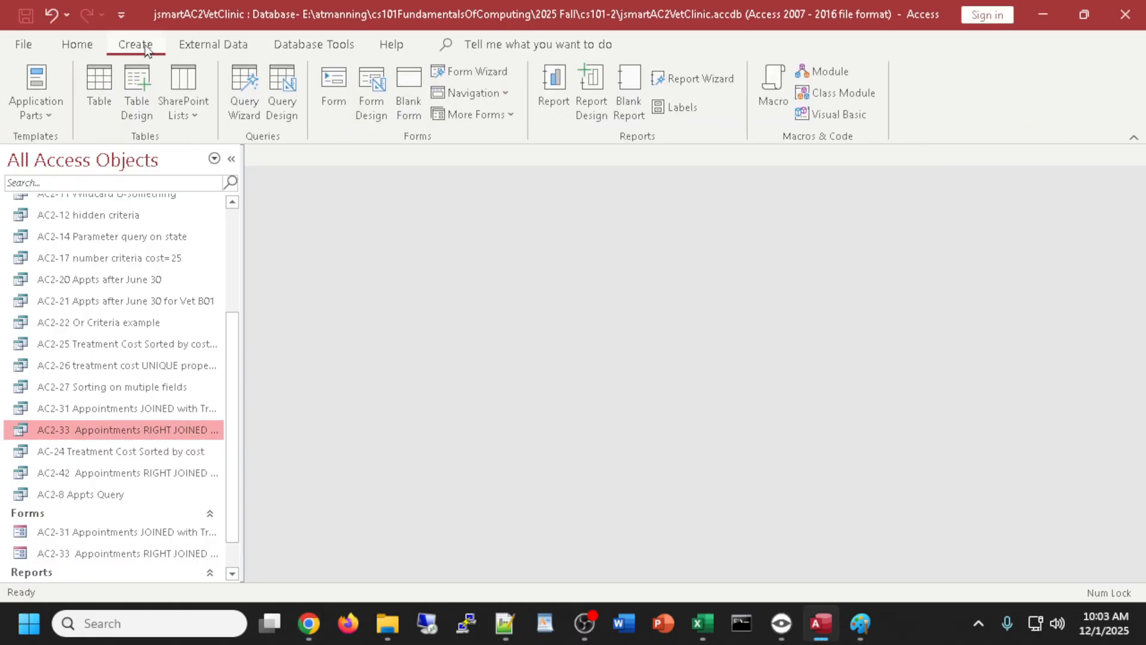
click(287, 86)
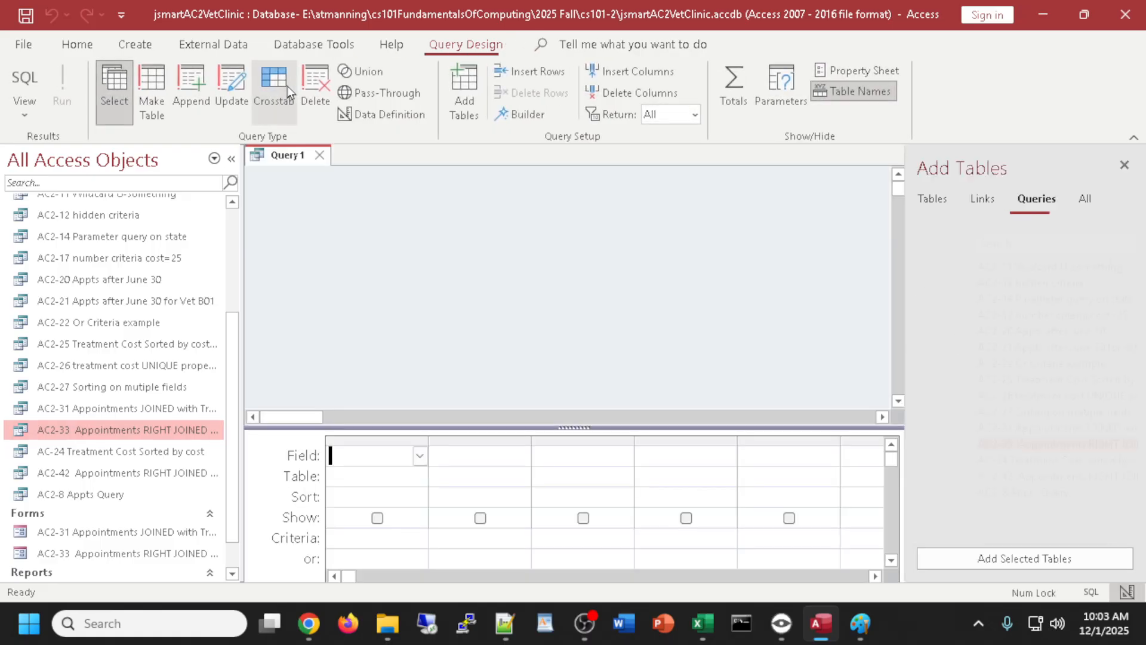
click(938, 202)
double_click(961, 348)
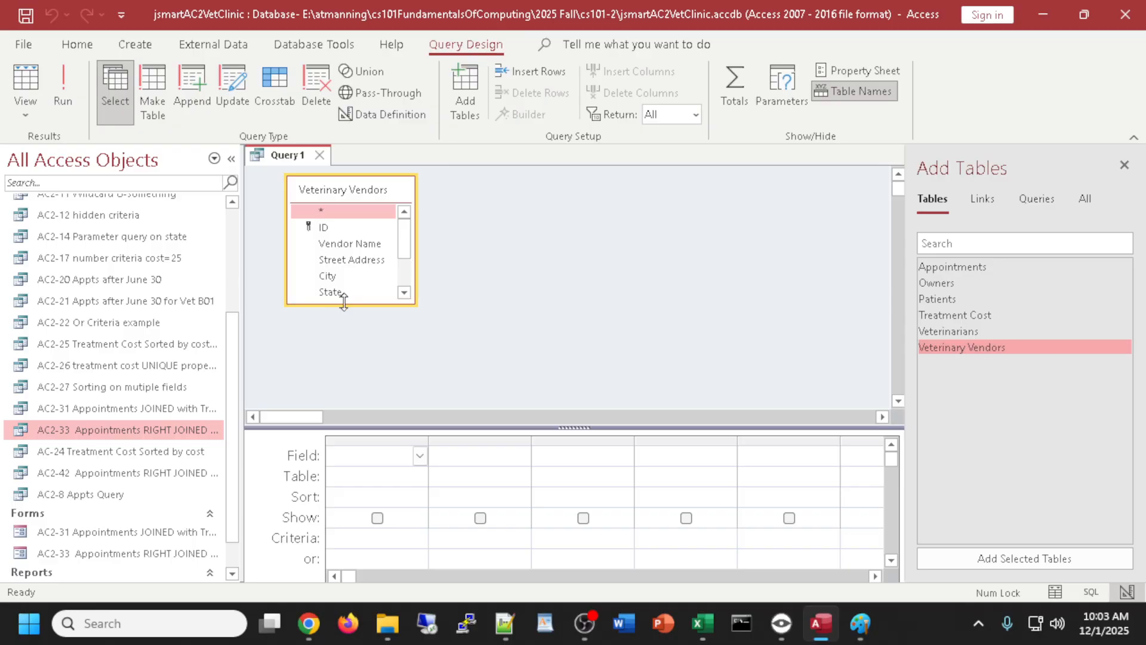
drag(338, 305, 338, 382)
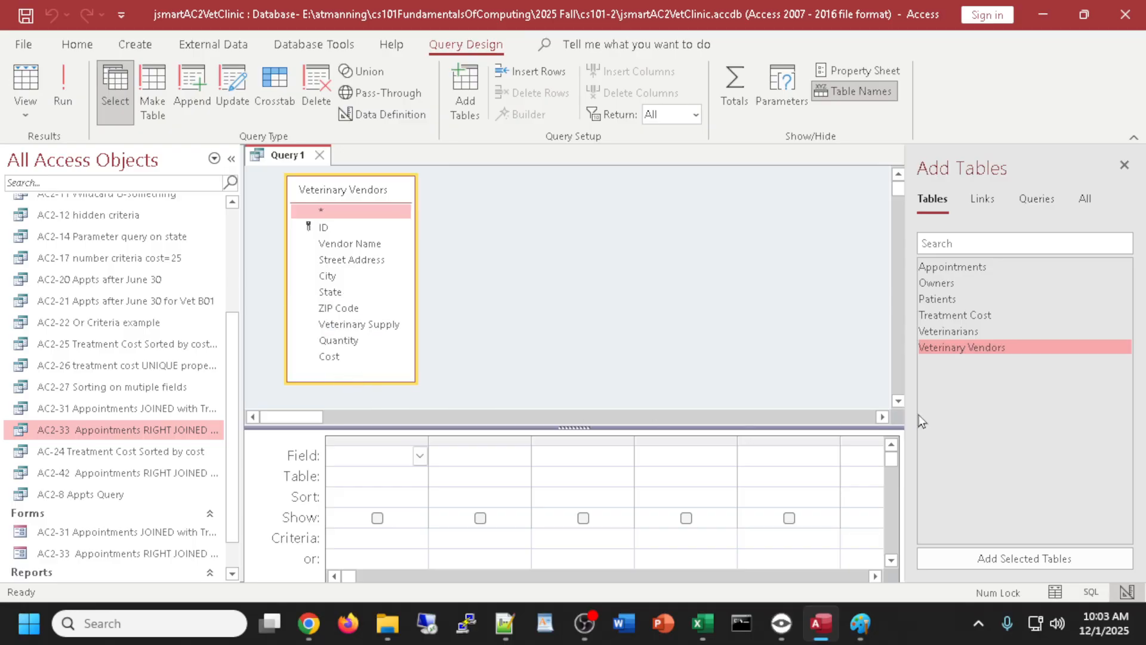
- Add Vendor Name, State, Veterinary Supply, Quantity and Cost to the design grid
double_click(351, 244)
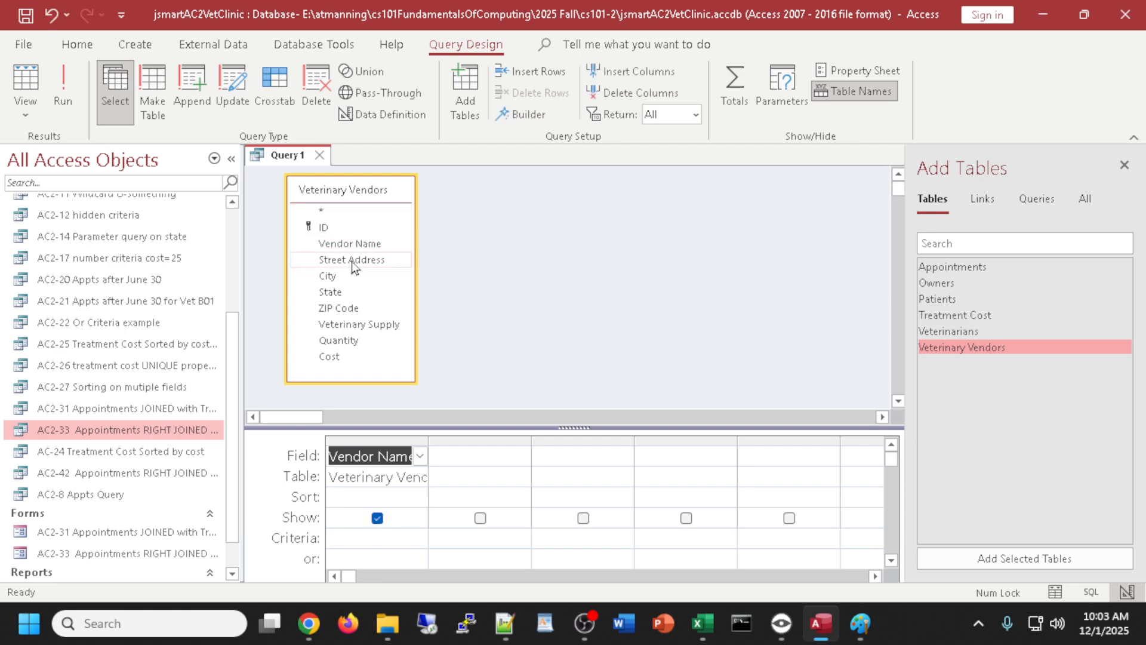
double_click(331, 292)
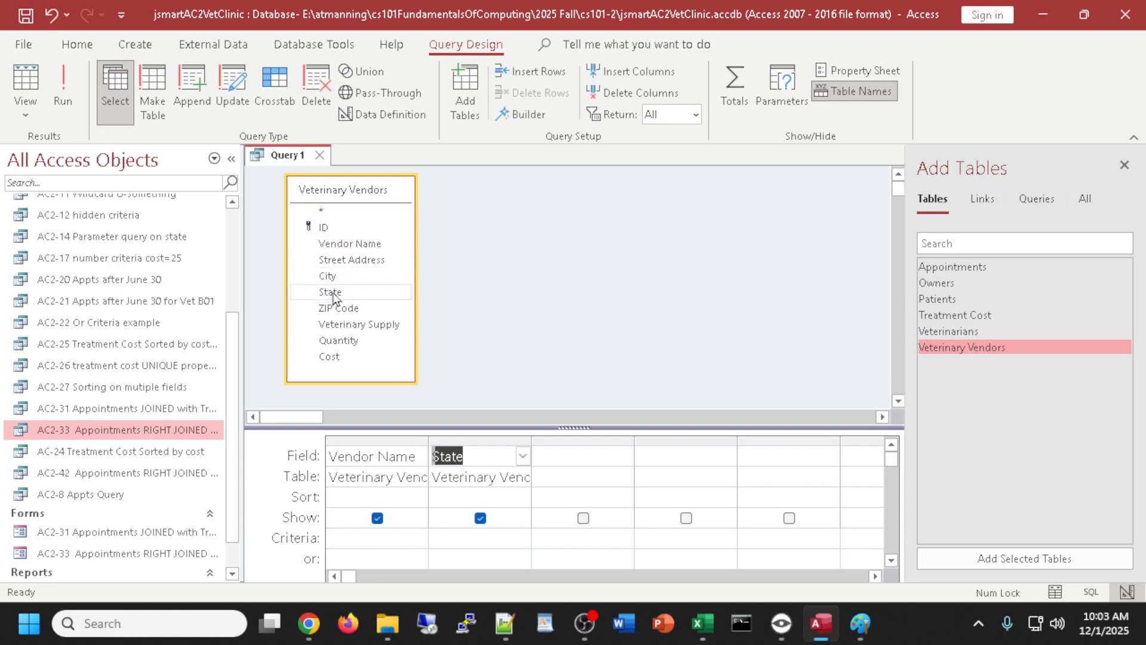
double_click(353, 326)
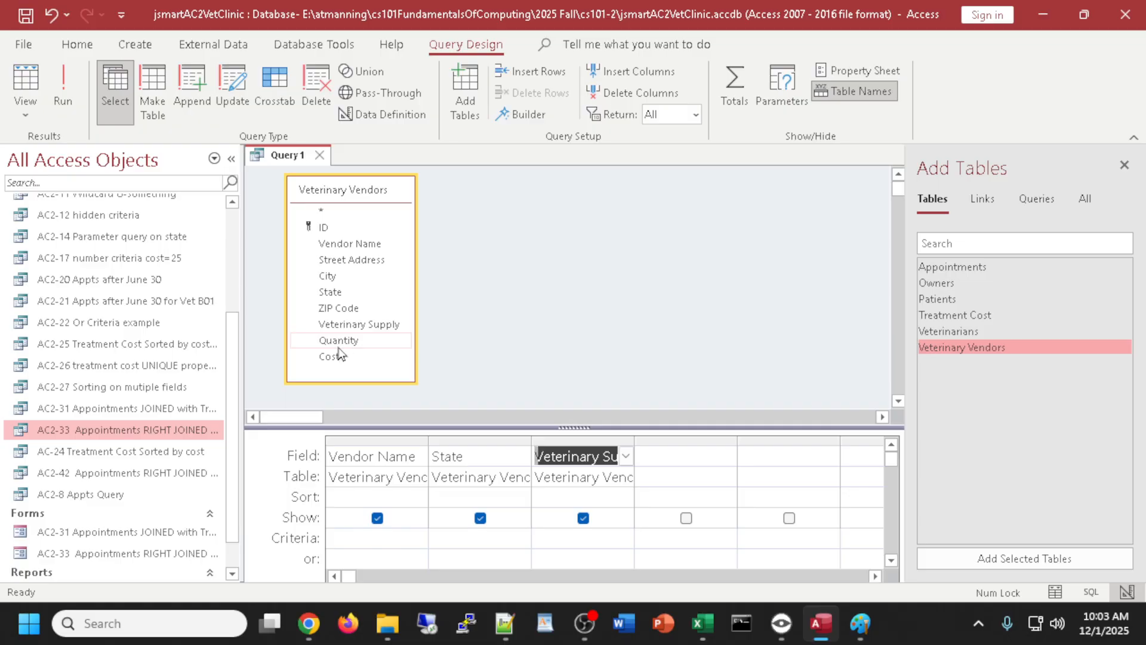
double_click(339, 340)
double_click(330, 357)
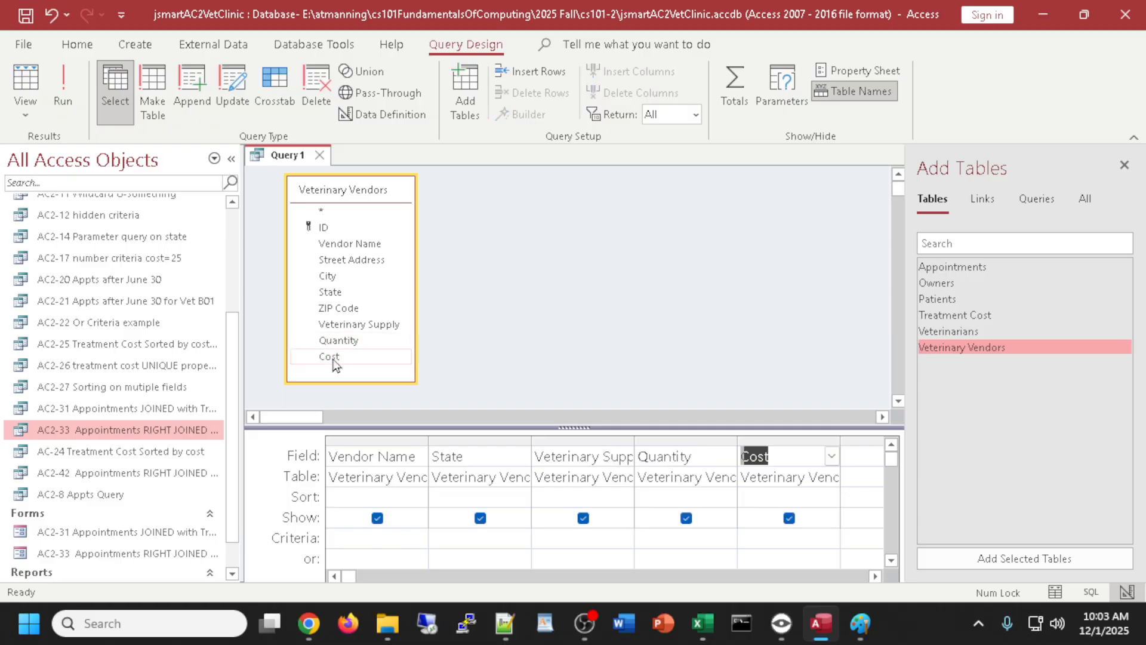
click(1125, 165)
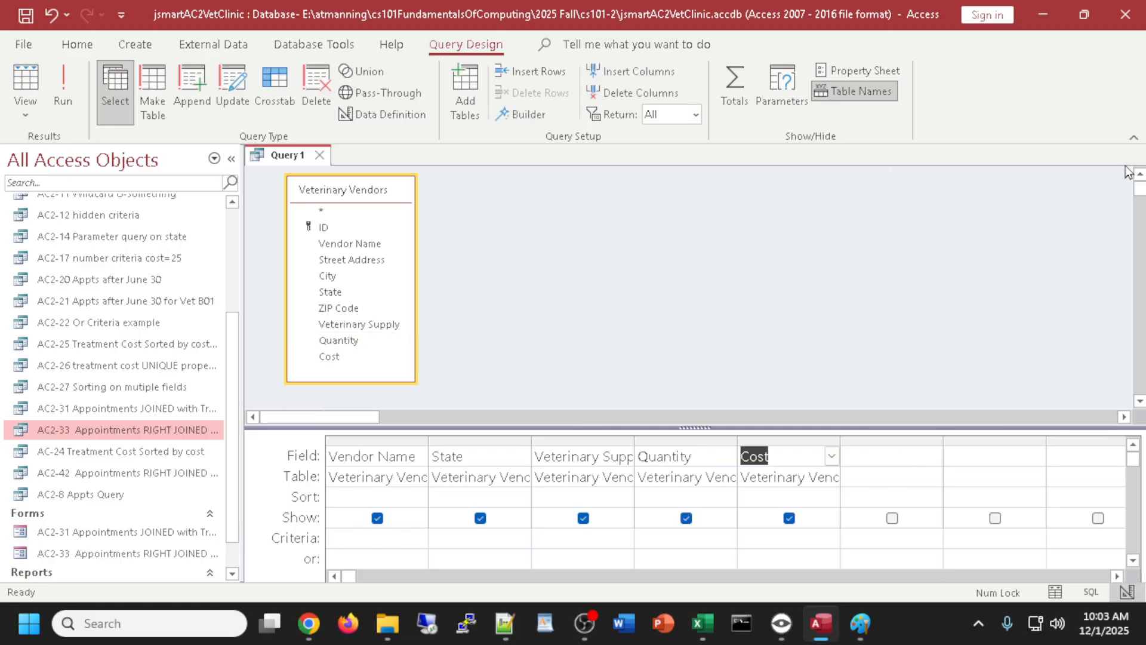
drag(706, 428, 707, 408)
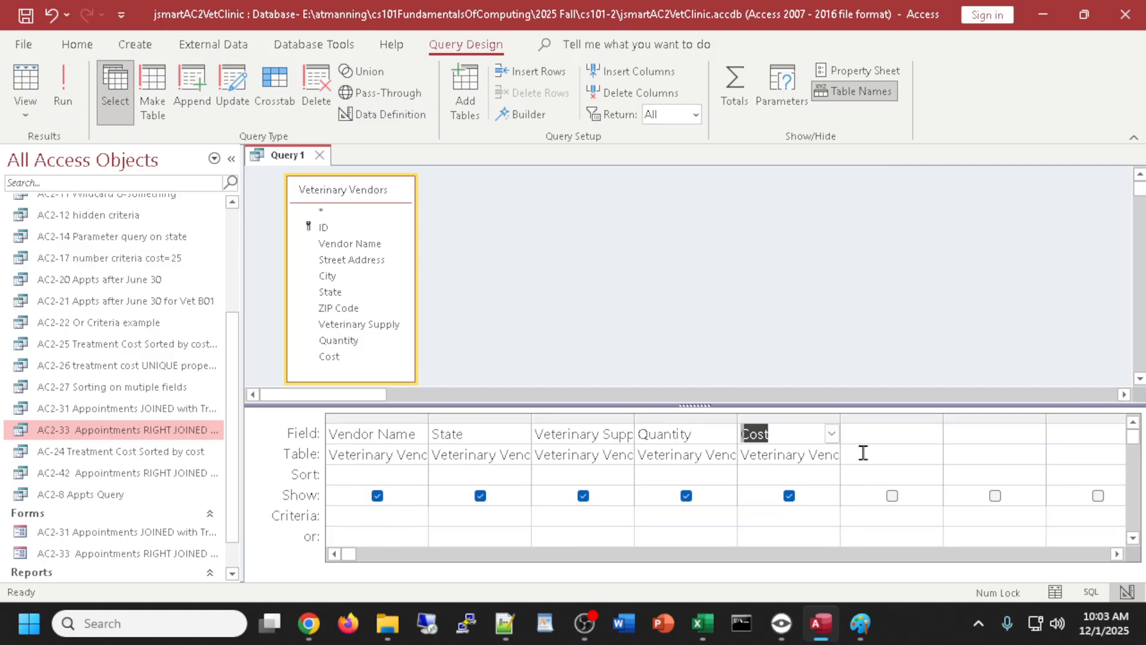
- Enter Total Cost: [Quantity]*[cost] in the widened sixth column and tick its Show box
drag(944, 423, 1066, 402)
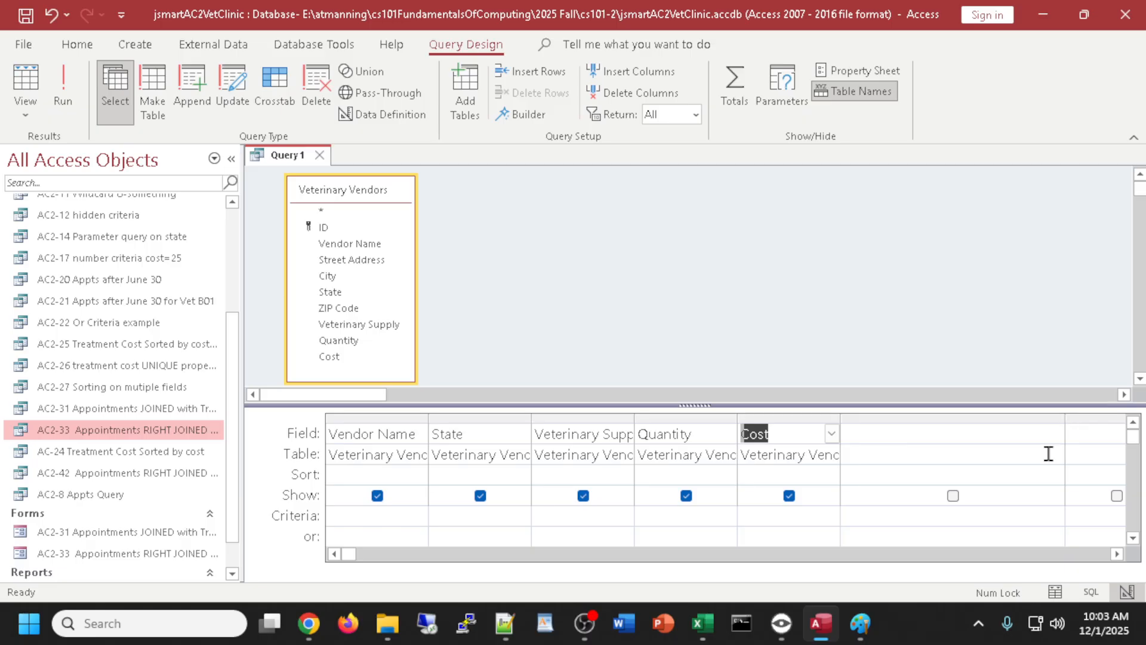
click(860, 439)
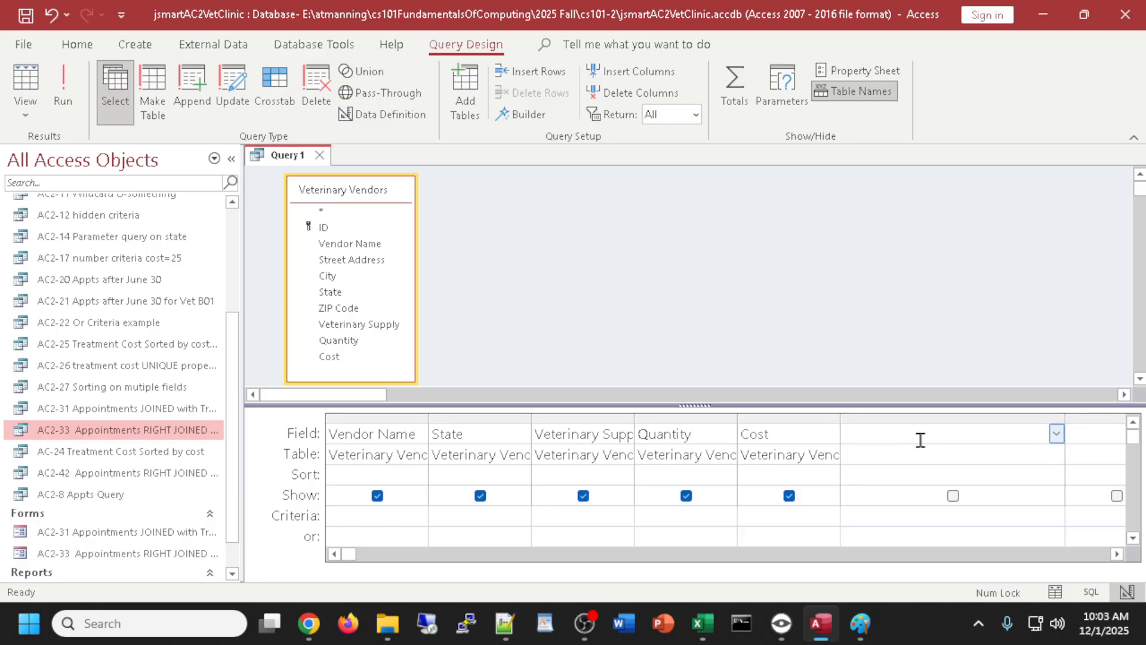
text(Total Cost: [Q)
text(uantity]*[c)
text(ost)
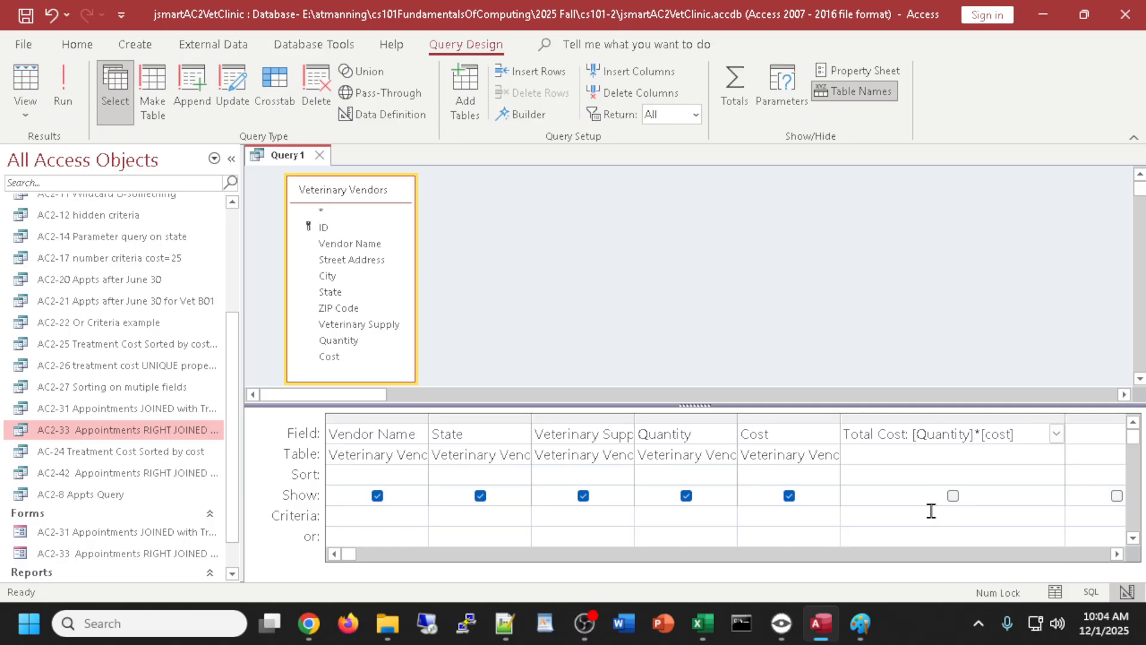
click(953, 495)
- Run the query and widen the Total Cost column to show full values up to $1,312.50
click(24, 81)
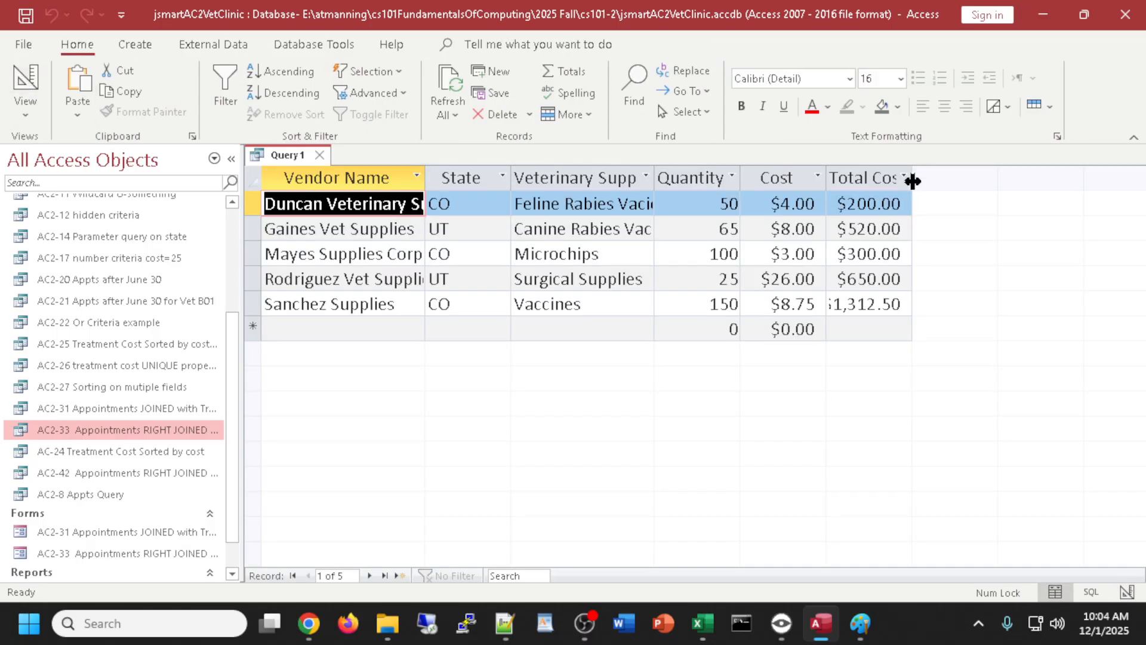
drag(919, 172, 938, 173)
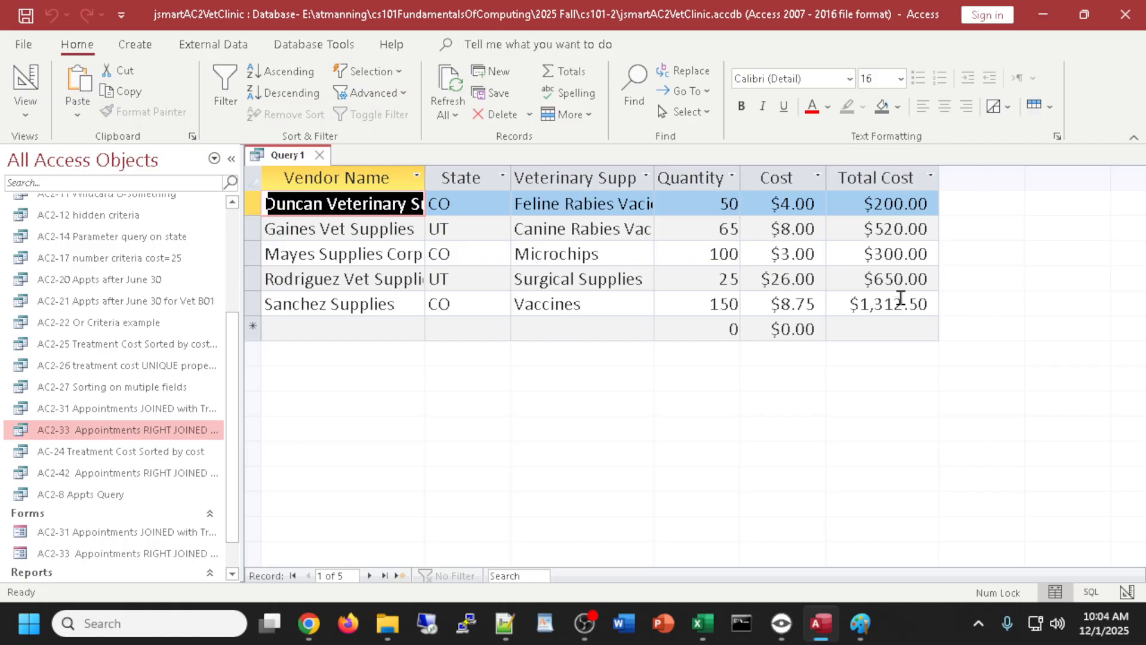
click(25, 81)
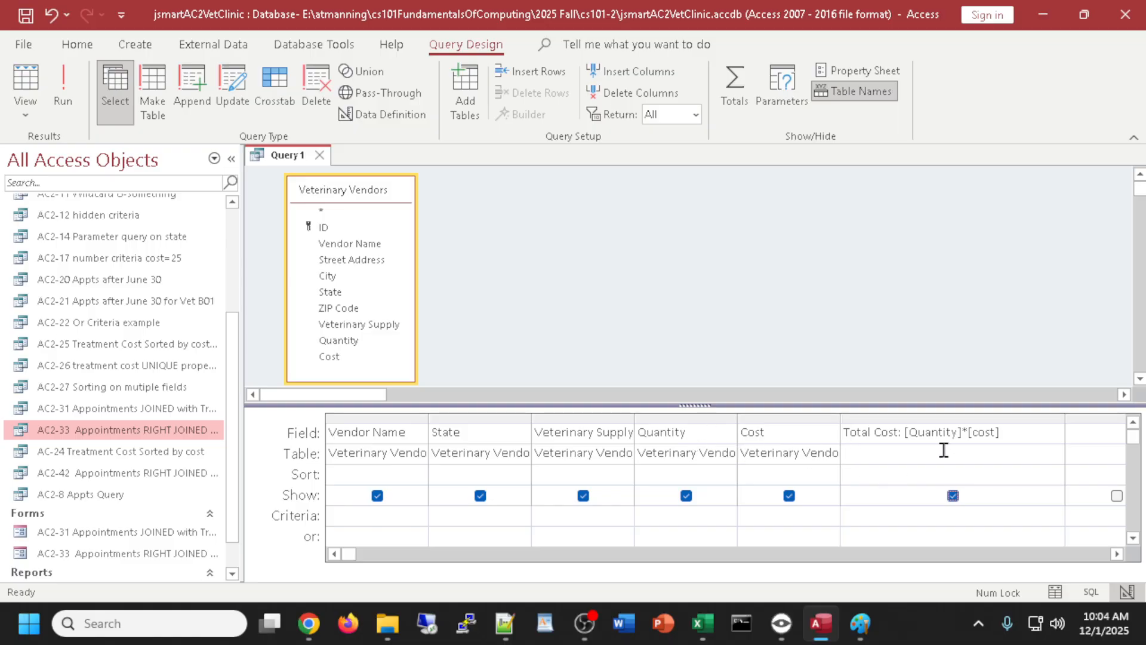
- Re-run the query, inspect the new record's Total Cost cell, and return to Design view
click(23, 78)
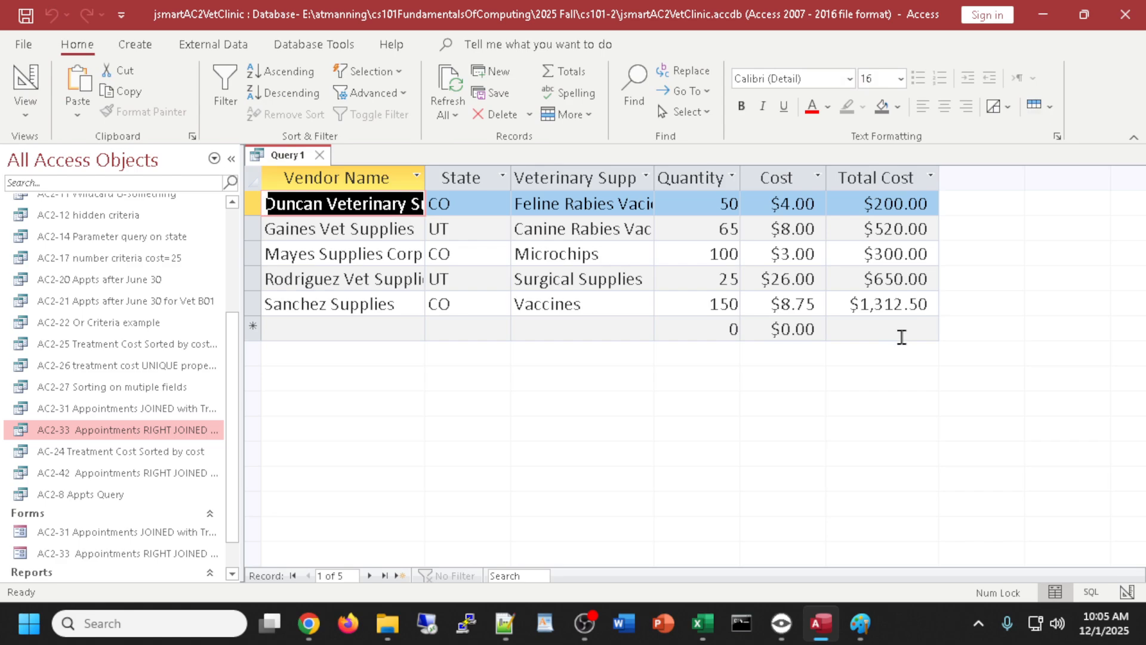
click(900, 333)
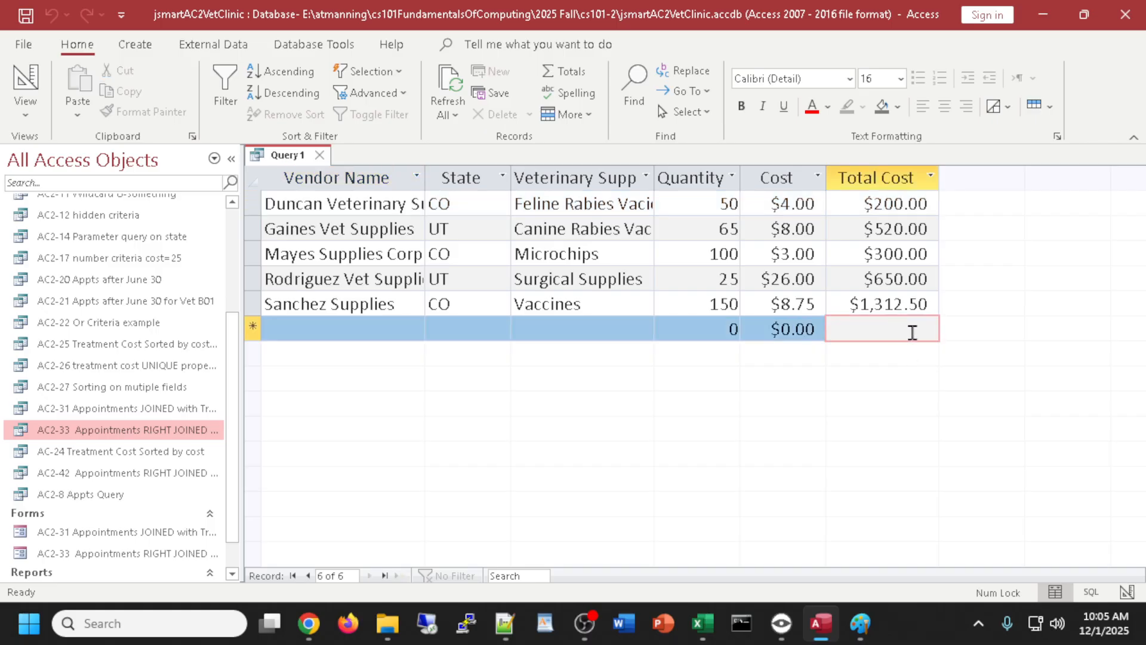
right_click(913, 333)
click(883, 329)
click(26, 80)
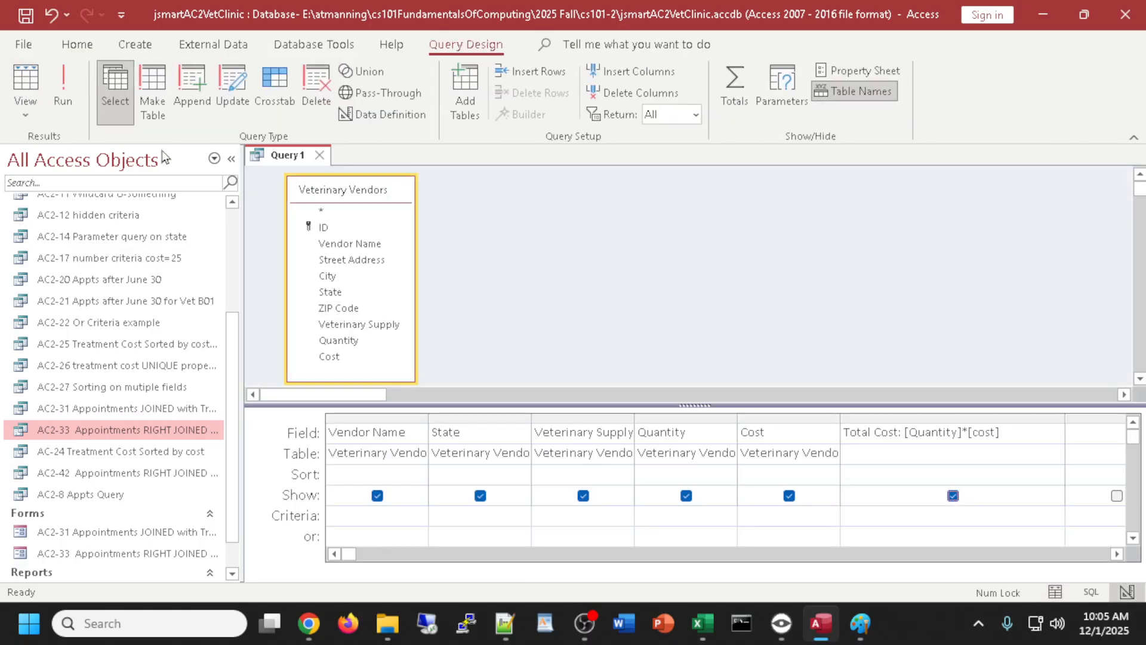
scroll(906, 505, down, 2)
click(739, 77)
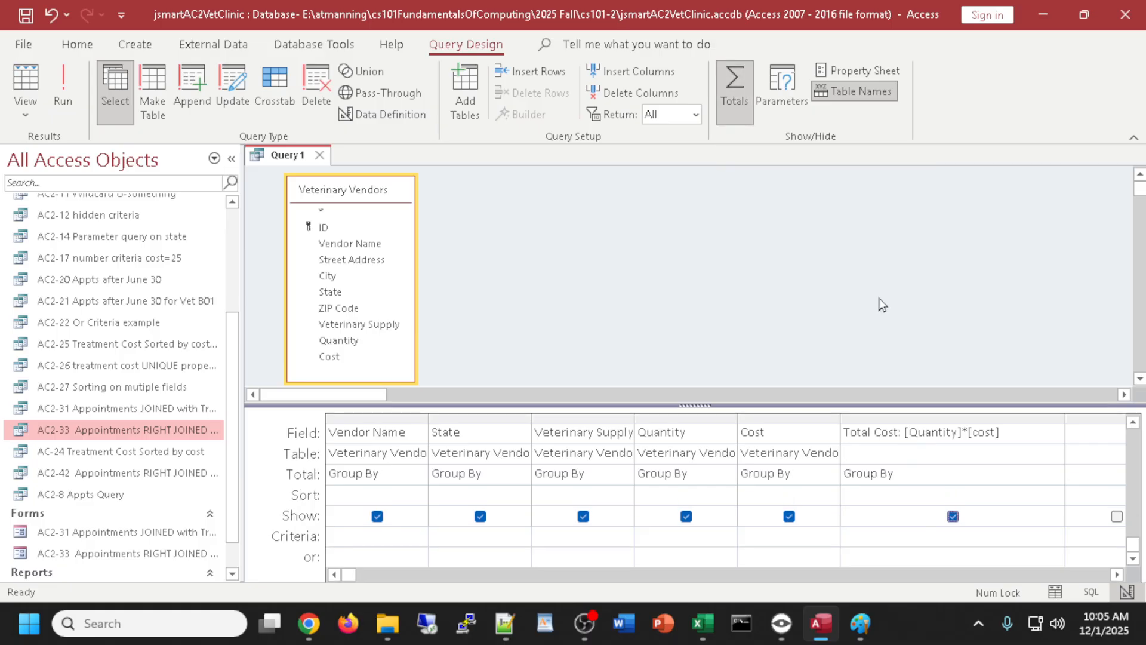
click(918, 480)
click(1057, 477)
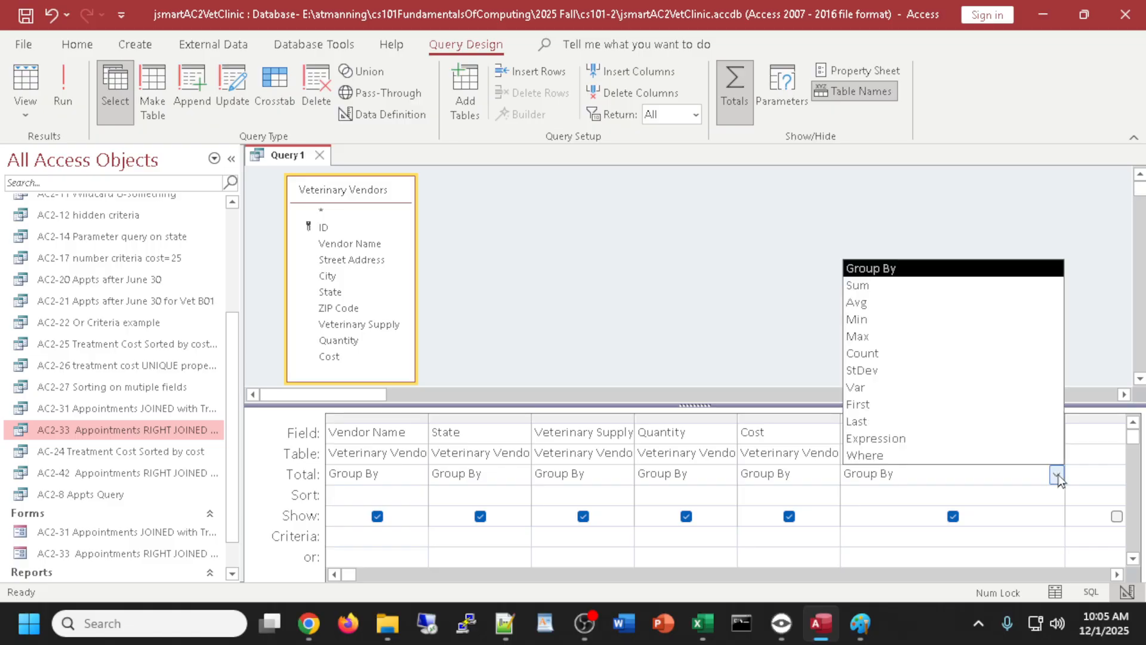
click(882, 289)
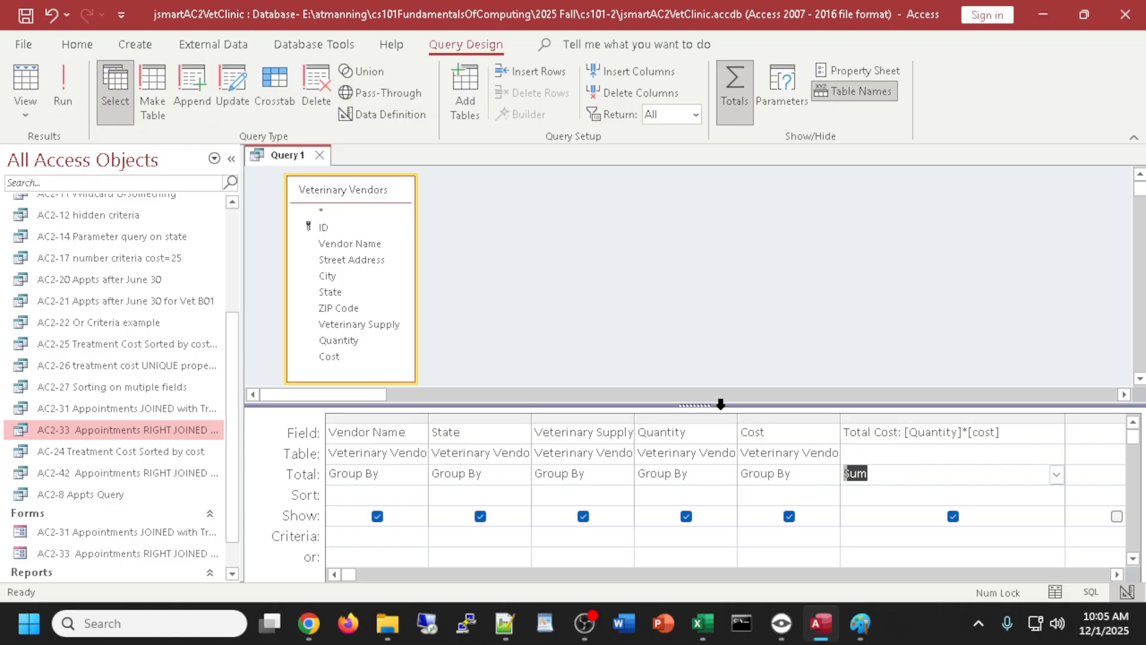
click(24, 79)
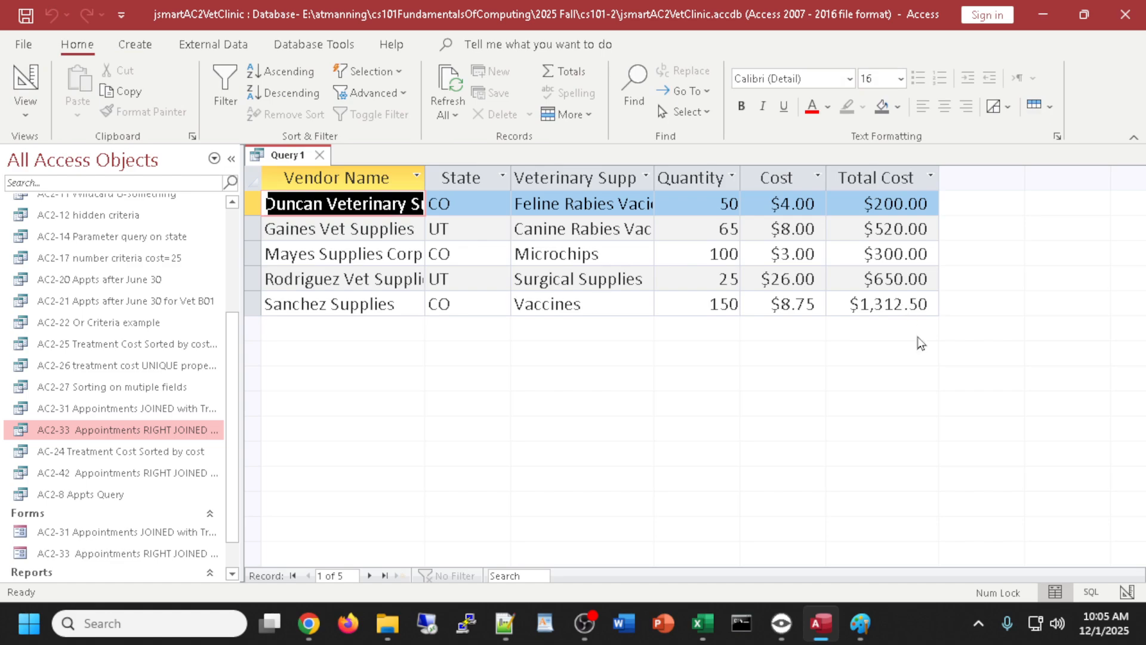
click(26, 80)
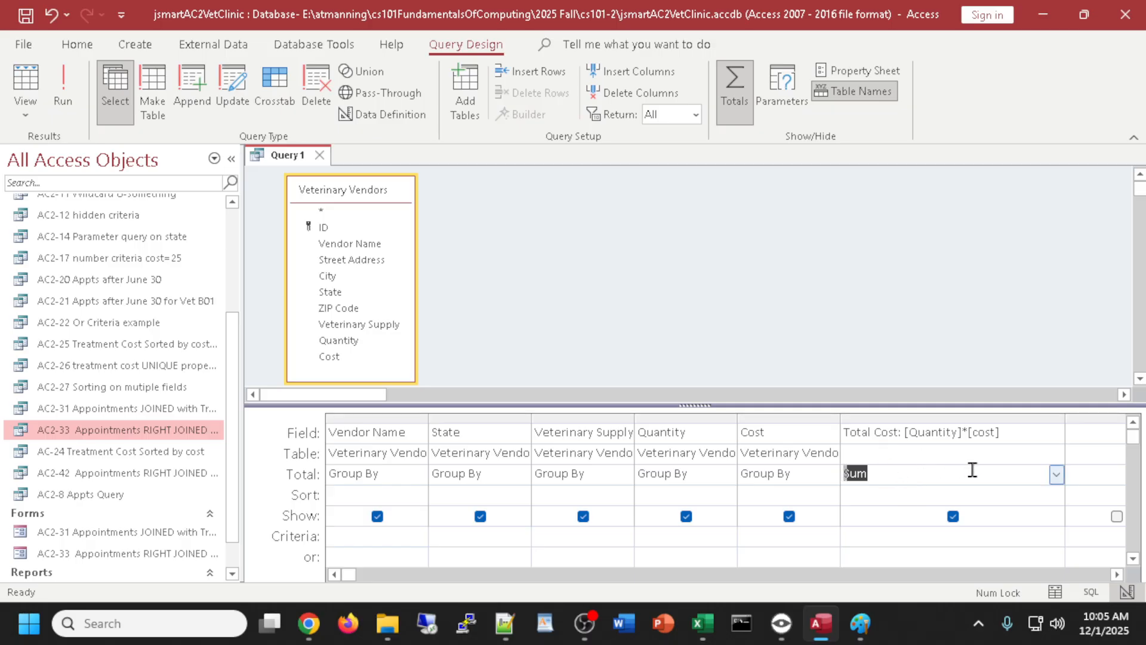
click(727, 80)
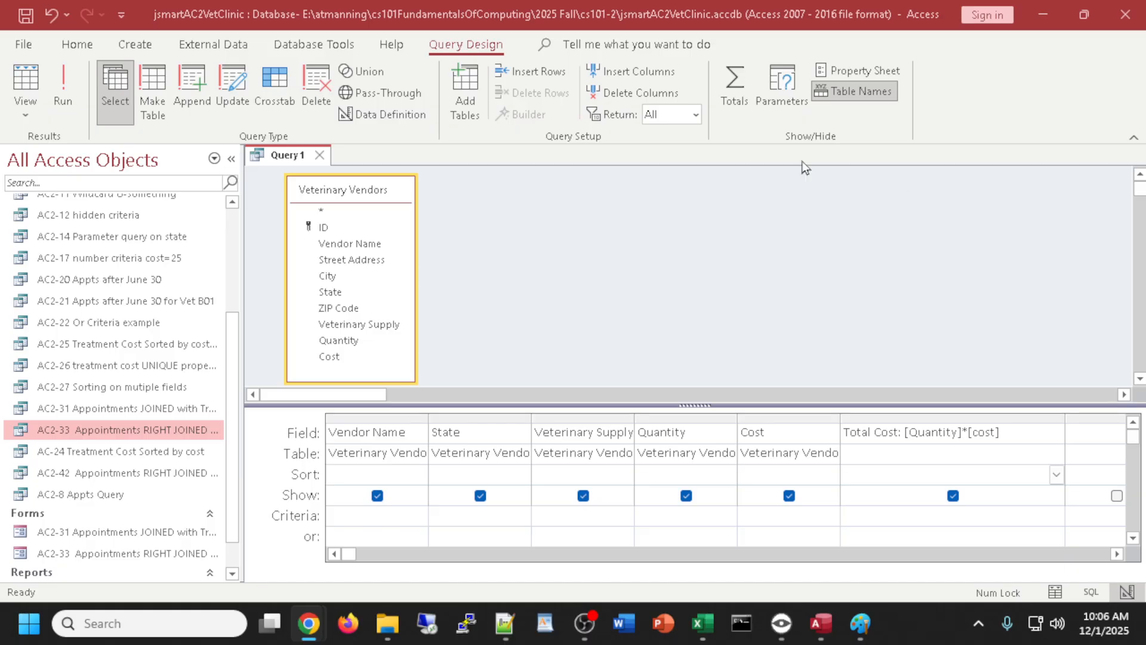
click(8, 79)
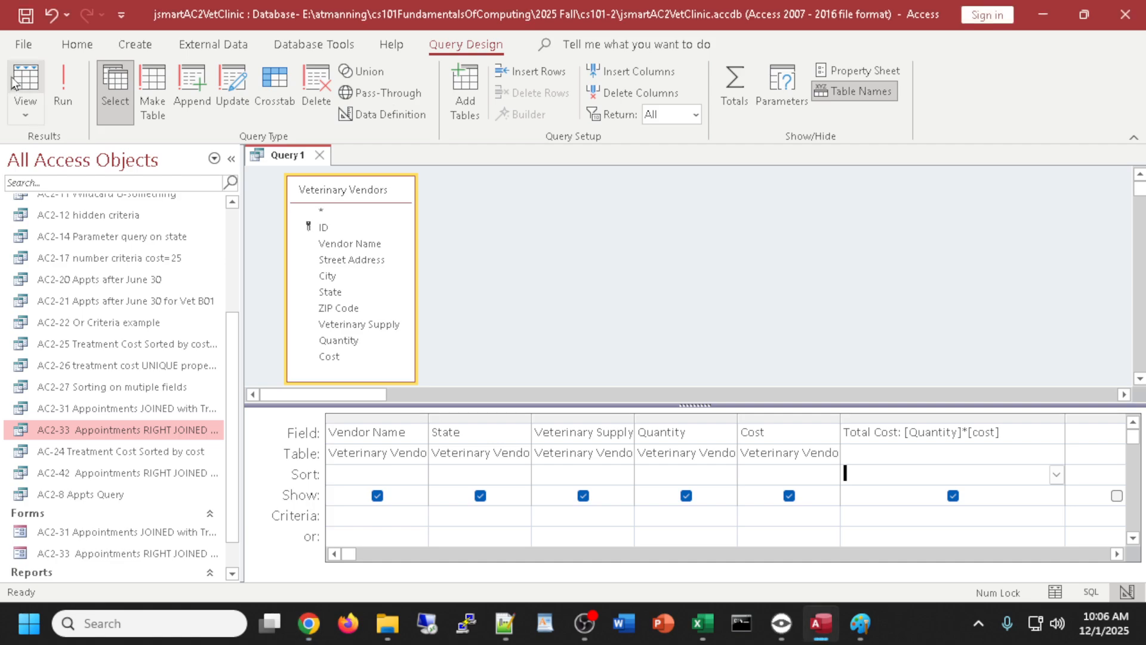
click(23, 78)
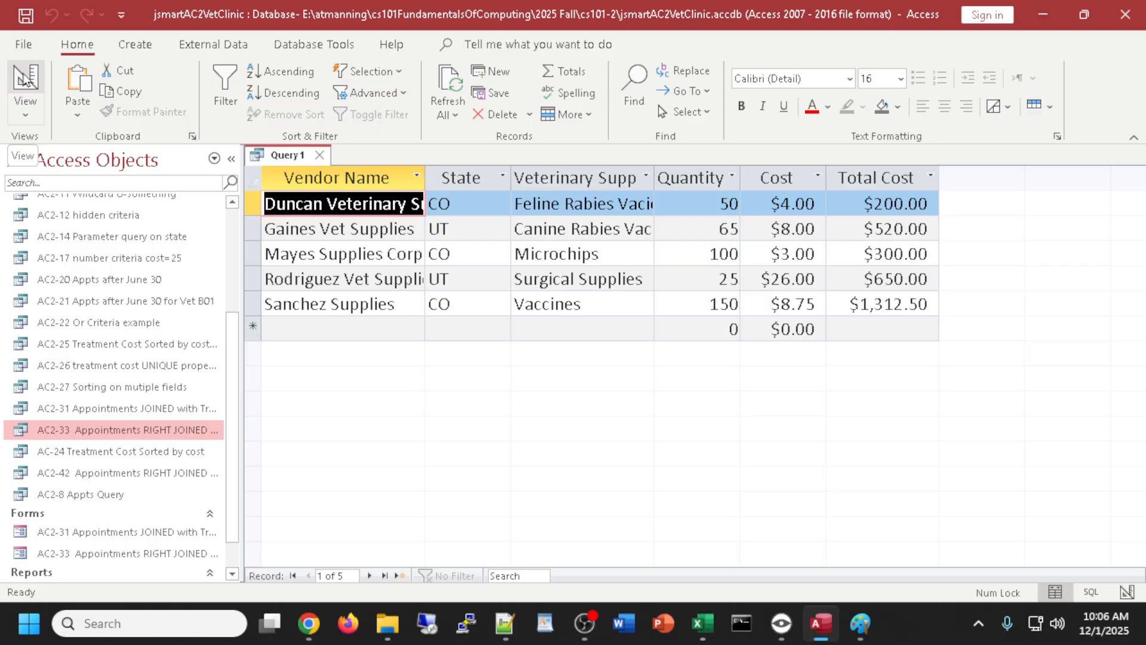
click(24, 78)
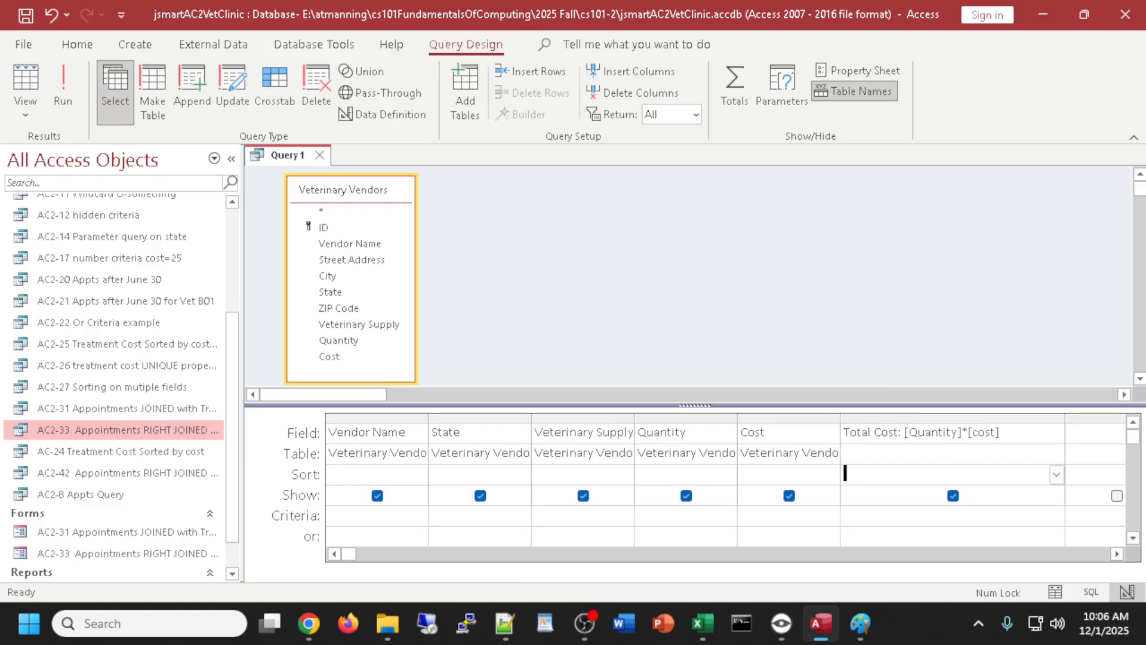
key(alt+Tab)
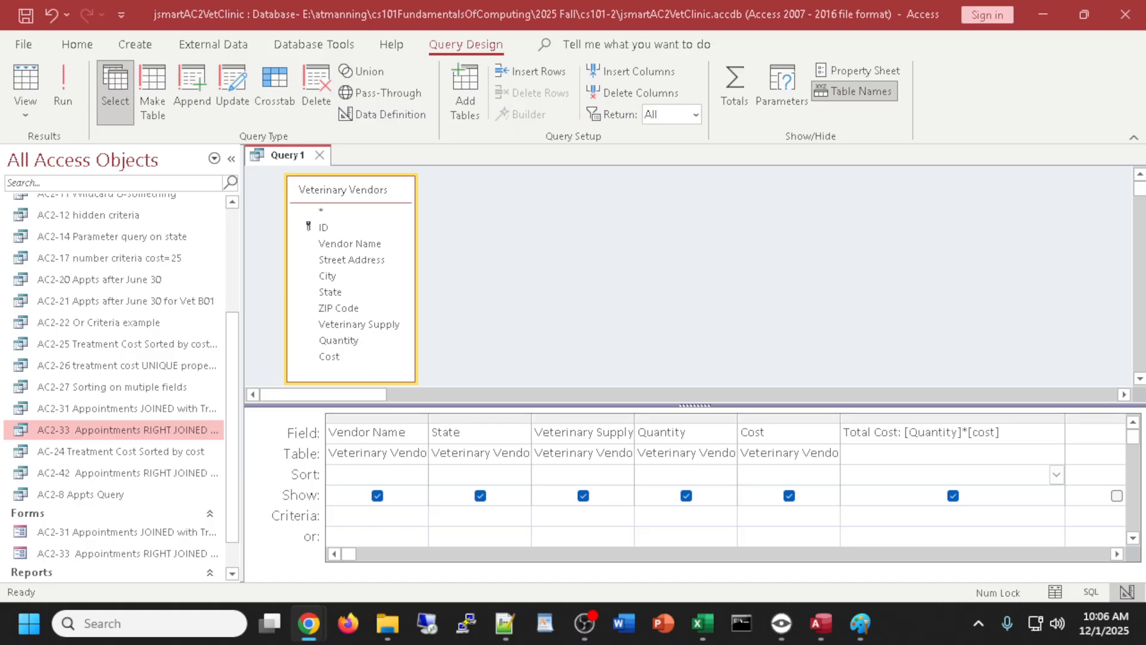
click(675, 305)
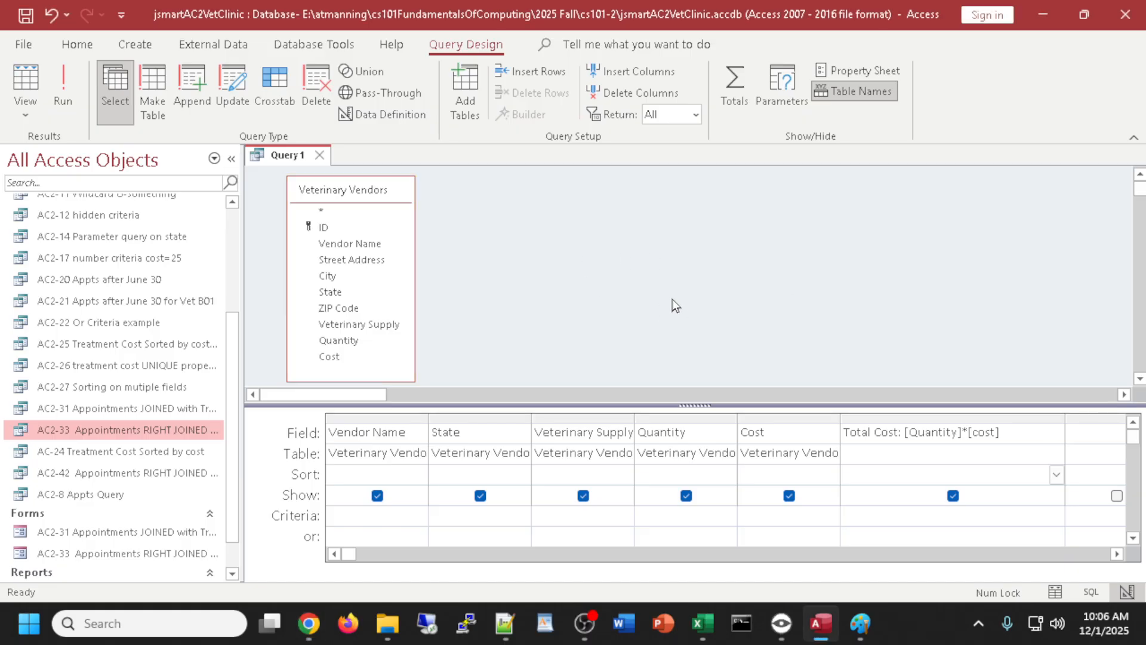
click(896, 436)
key(Down)
click(26, 80)
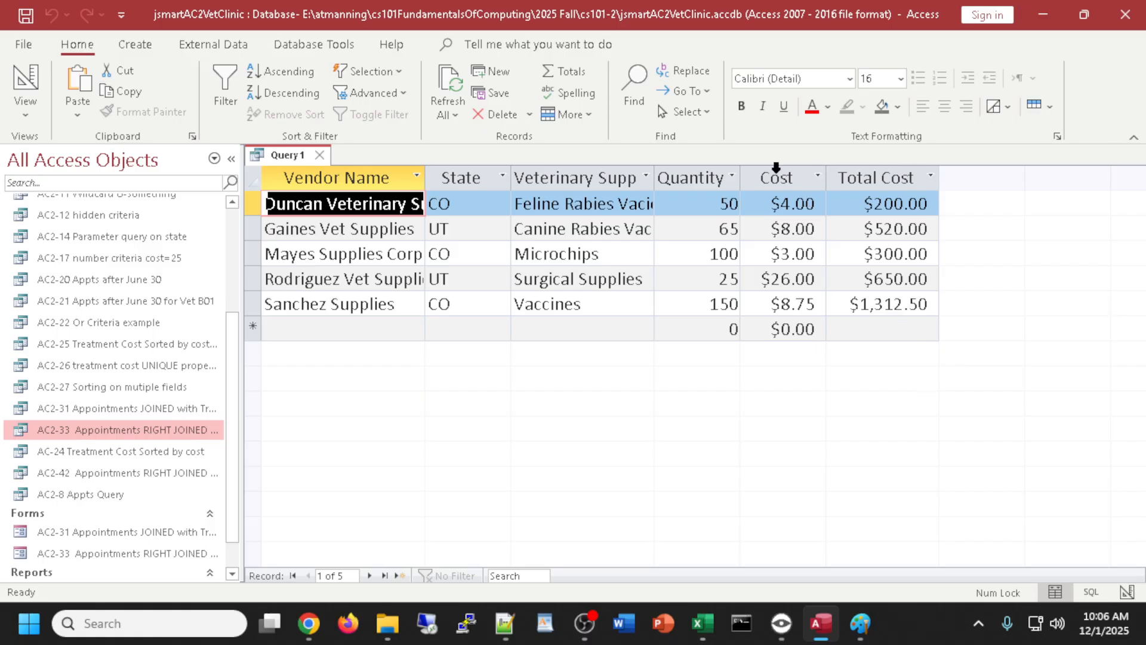
click(858, 330)
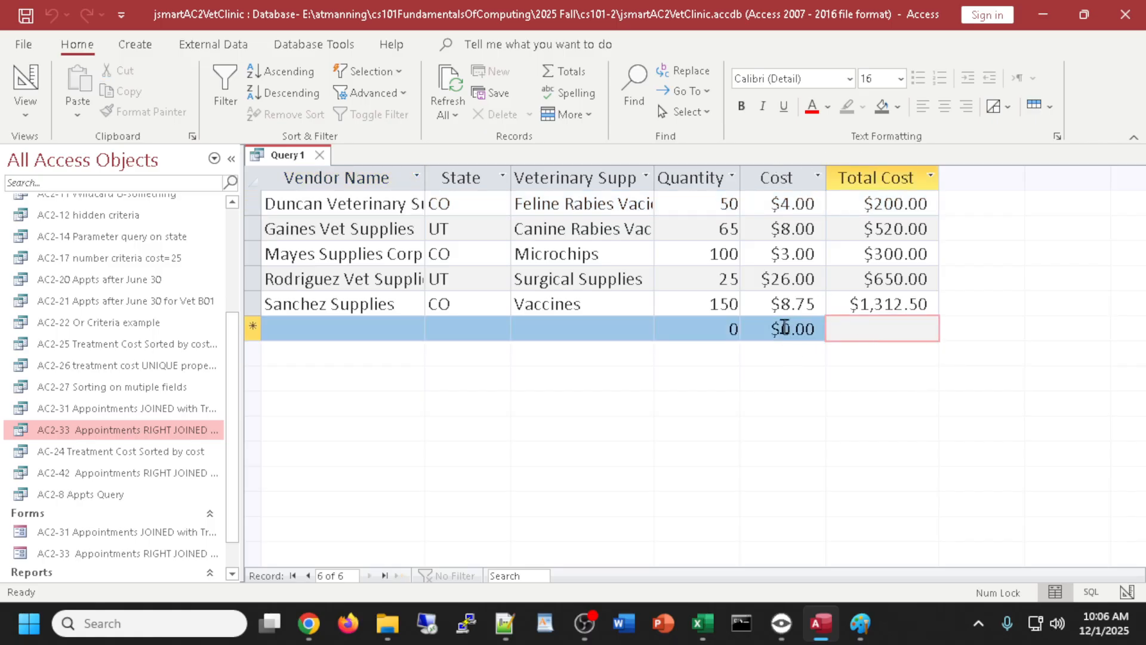
click(784, 328)
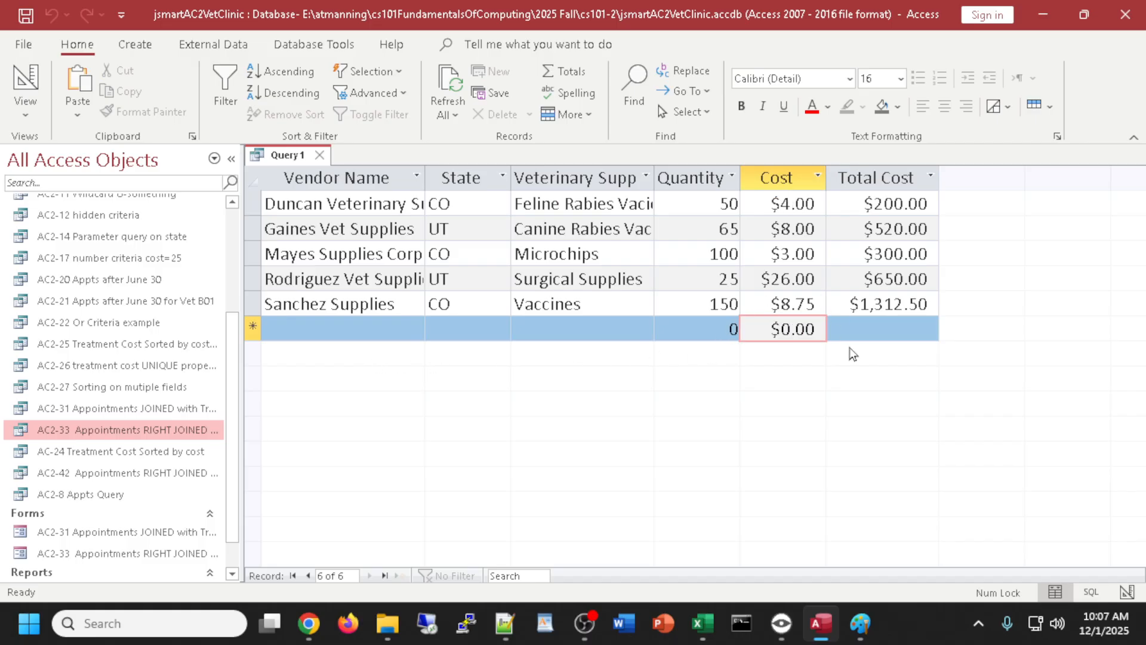
click(864, 328)
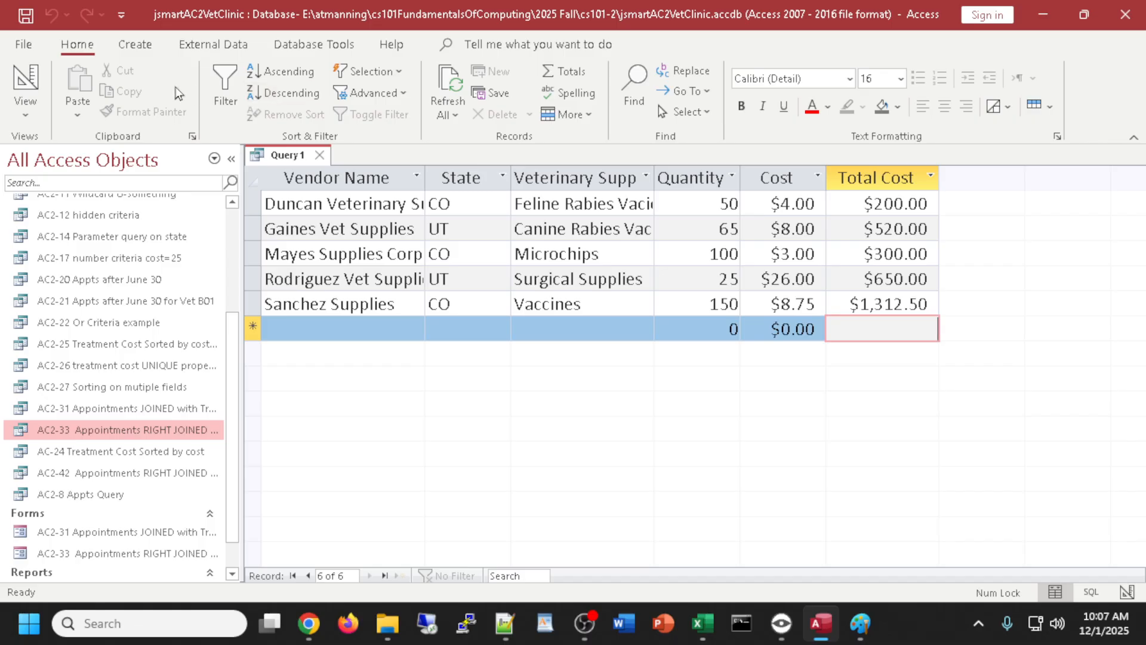
click(25, 78)
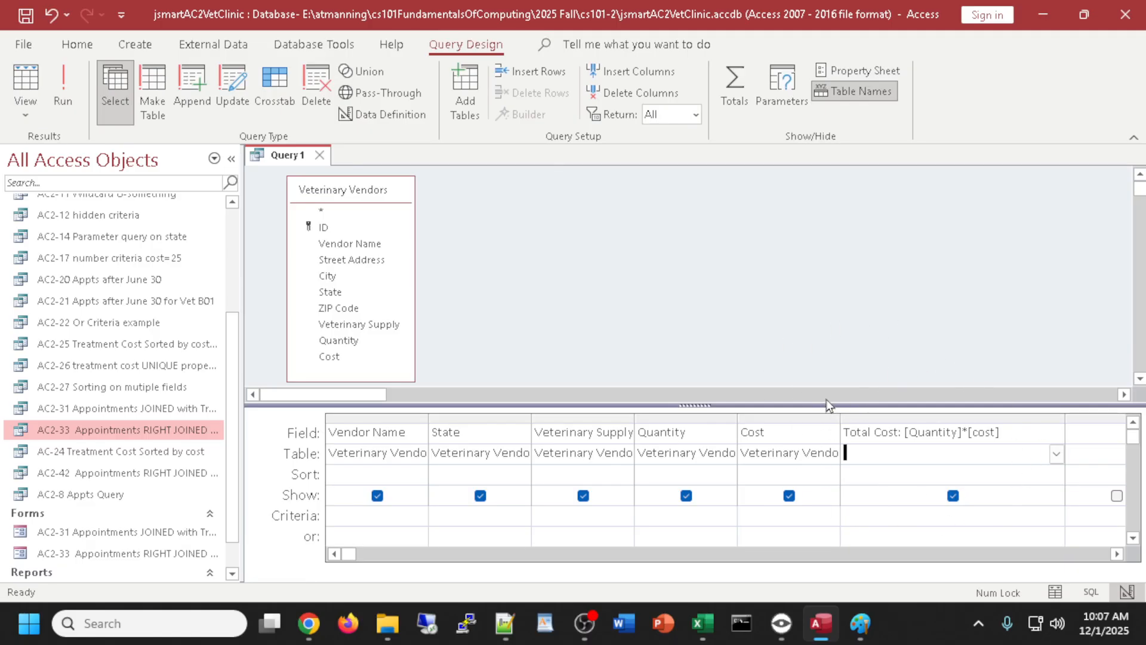
- Enlarge the design grid and review the Total Cost: [Quantity]*[cost] expression
drag(826, 407, 819, 379)
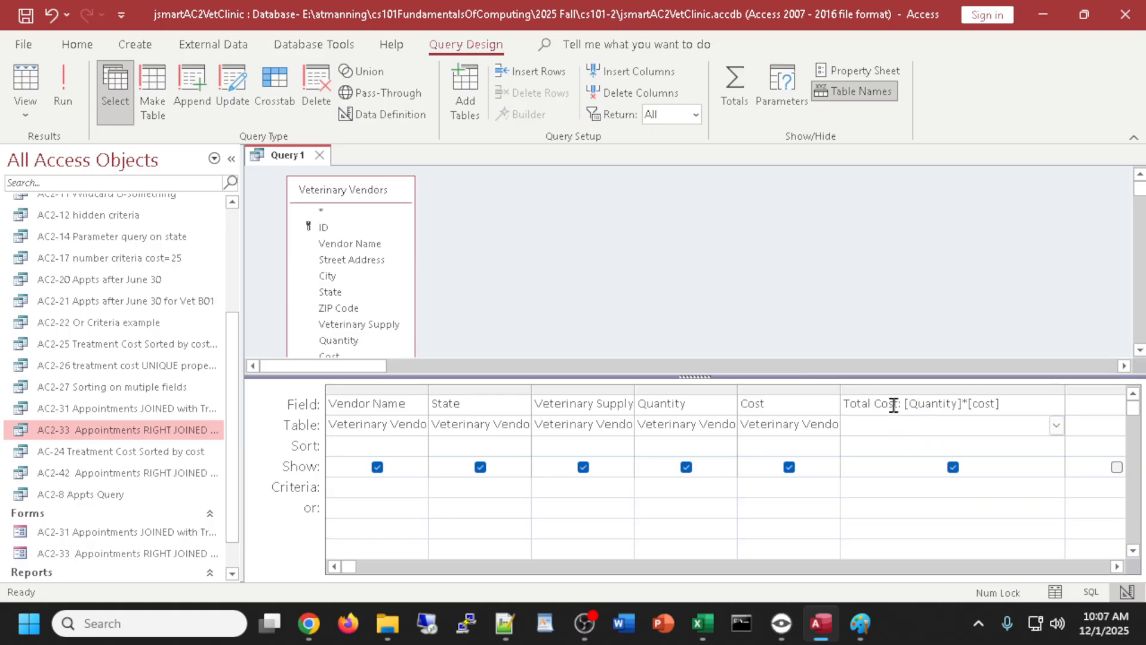
drag(903, 405, 834, 398)
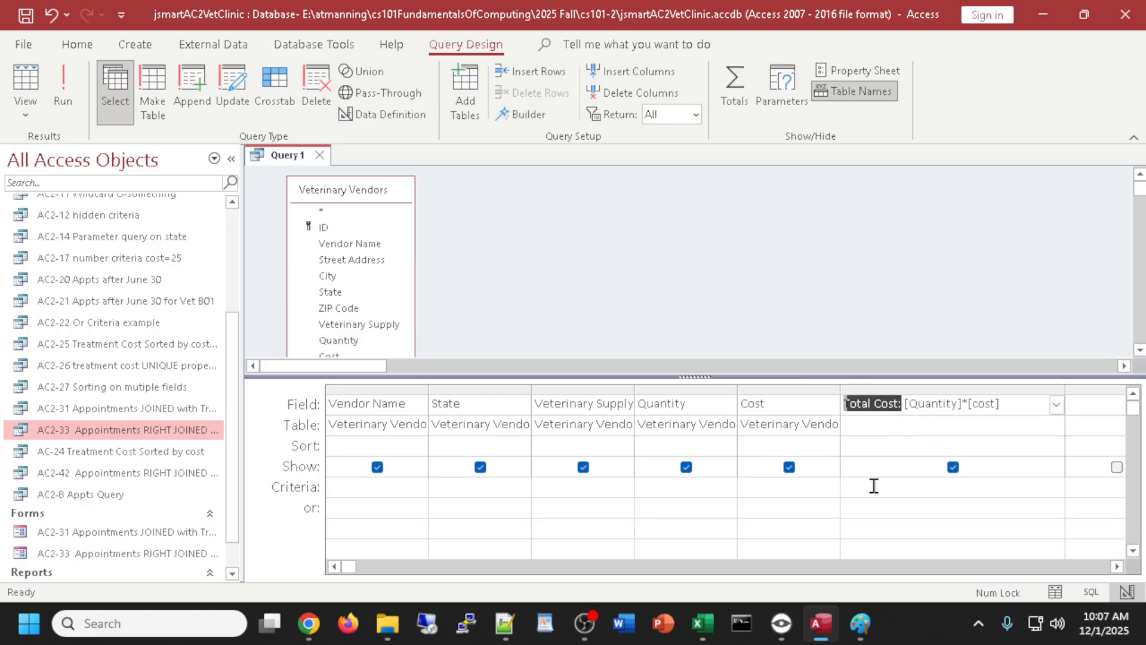
click(904, 404)
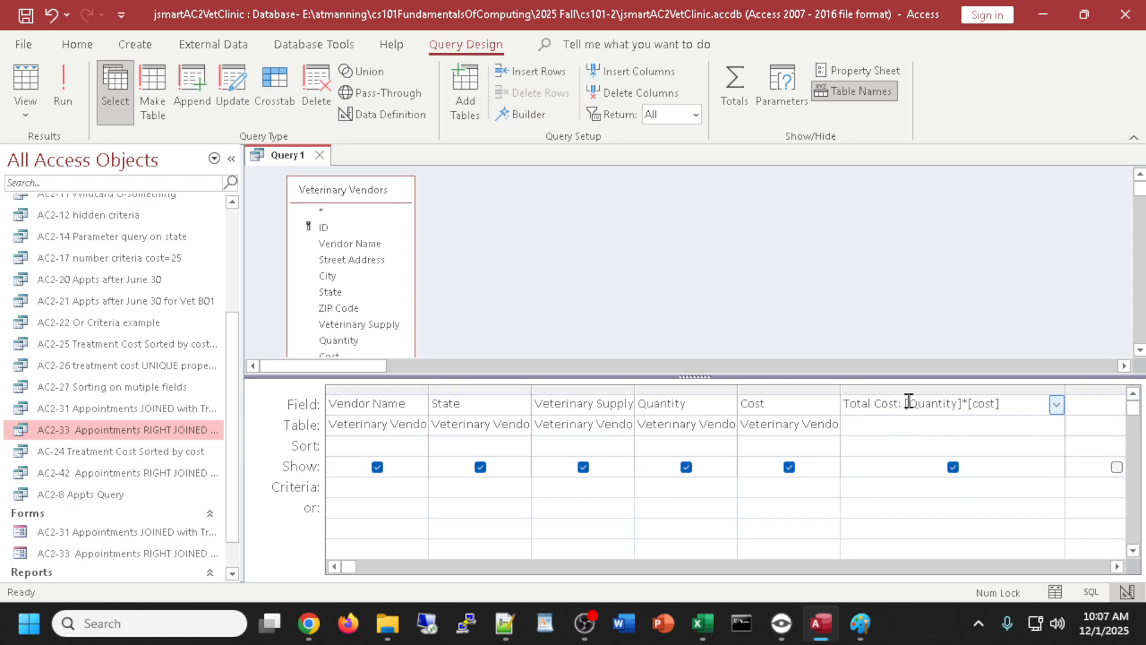
drag(904, 404, 1006, 404)
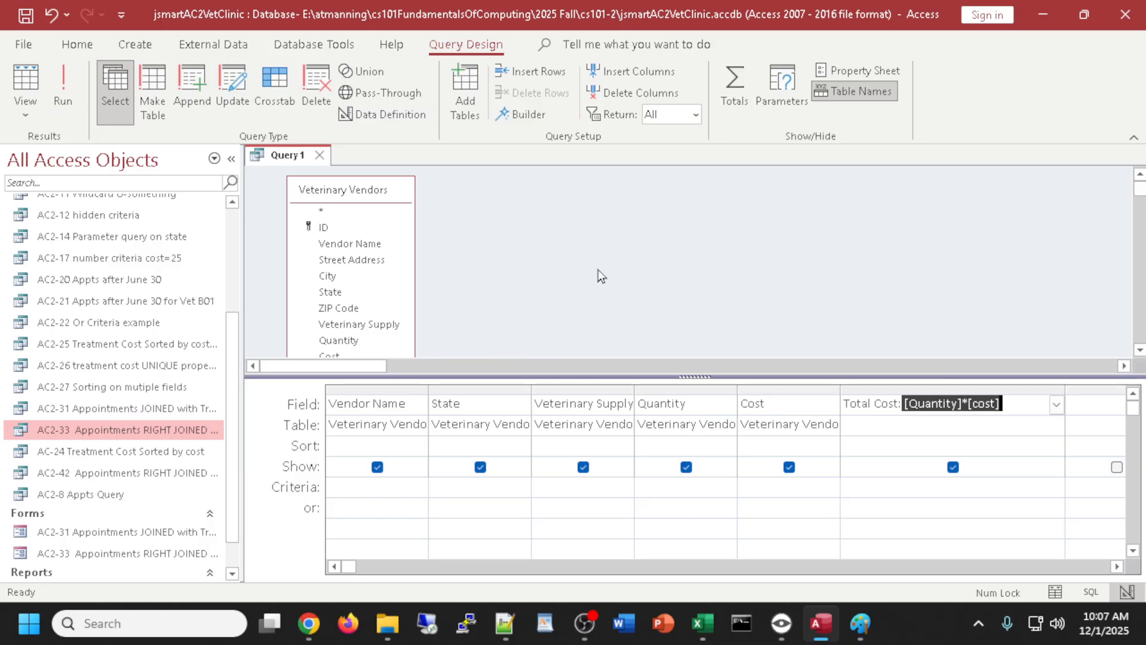
- Save the query as 'AC2-47 Calculated Field'
key(ctrl+s)
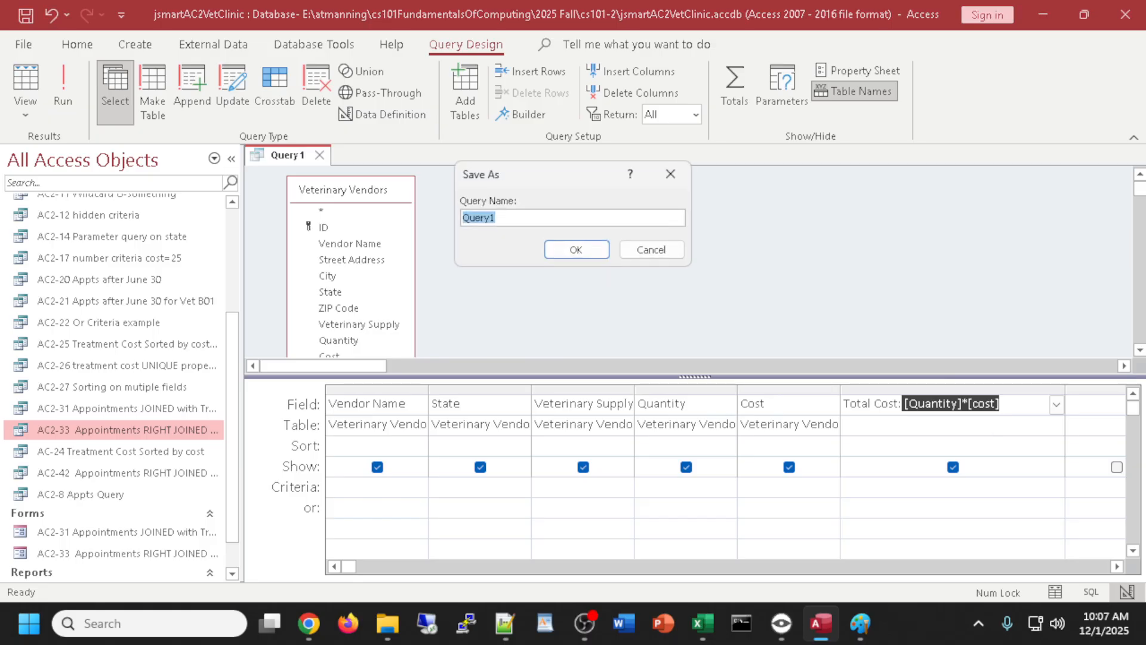
key(alt+Tab)
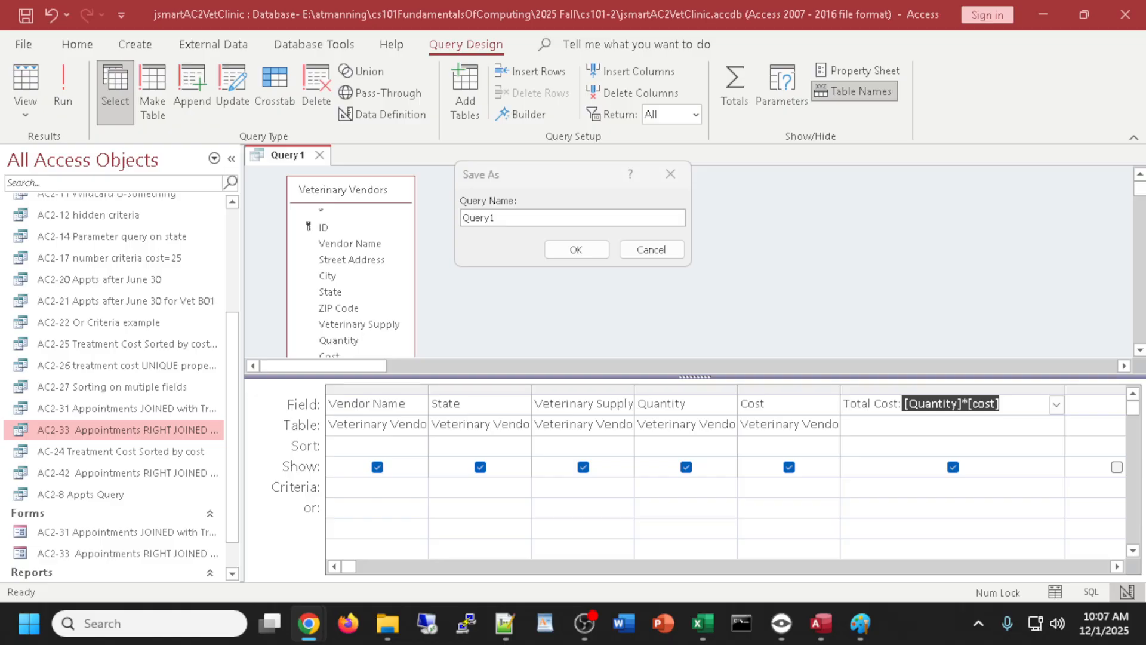
click(513, 213)
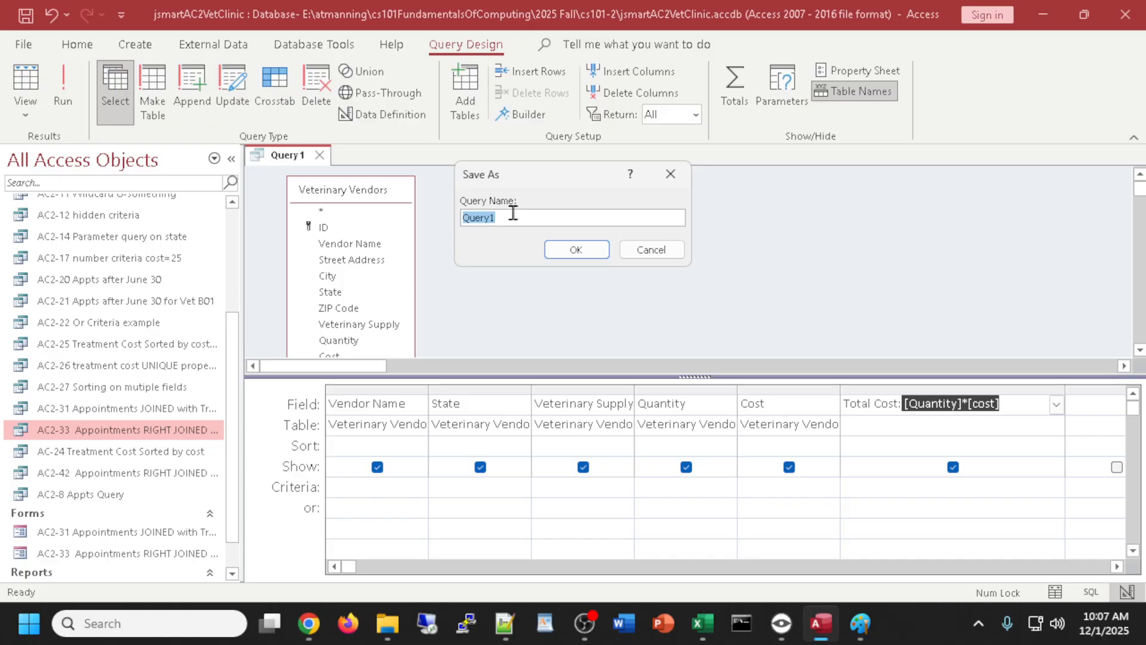
text(AC2-47 Calculated Field)
click(576, 250)
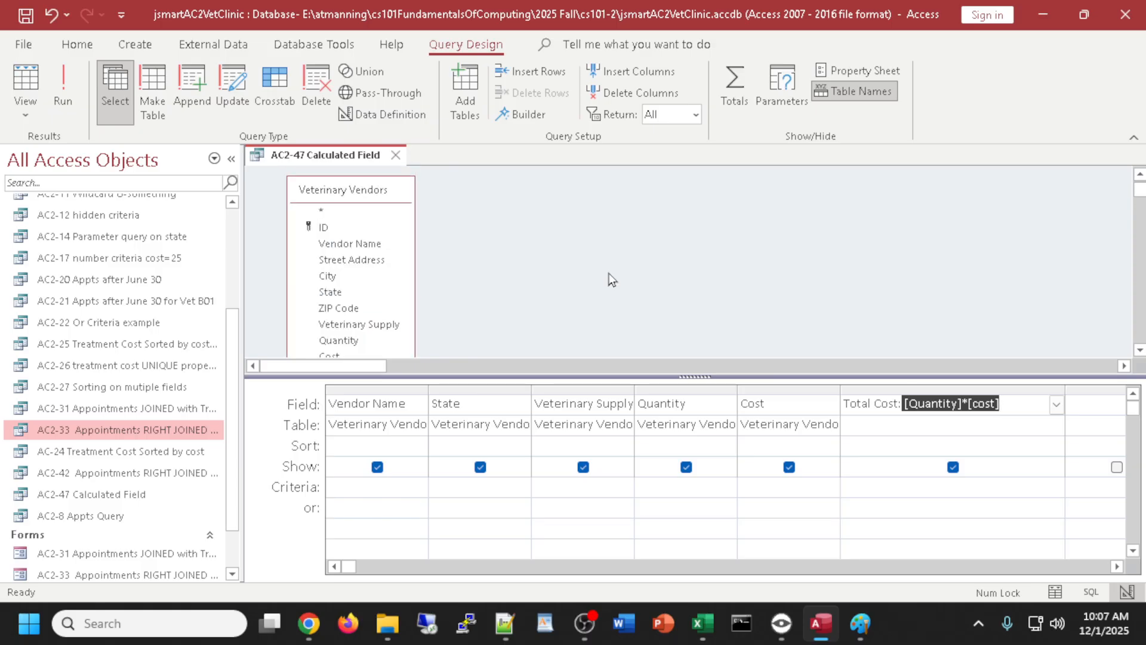
- Make the table pane taller and widen the Veterinary Vendors field list to show more fields
drag(599, 376, 599, 424)
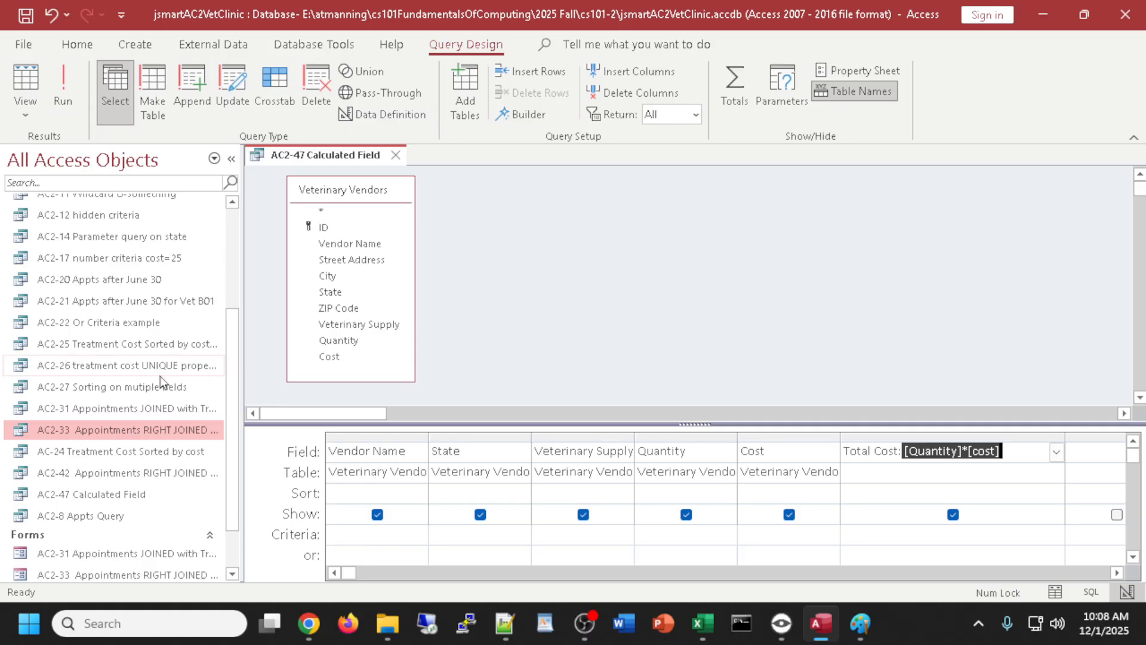
scroll(144, 358, up, 2)
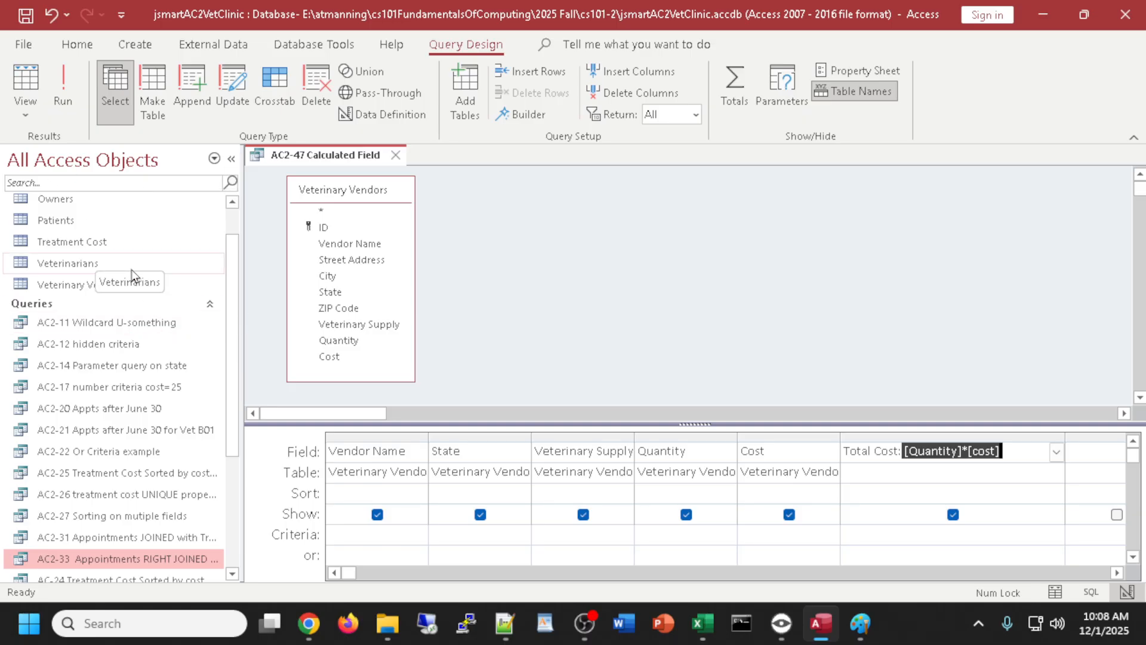
scroll(138, 266, up, 1)
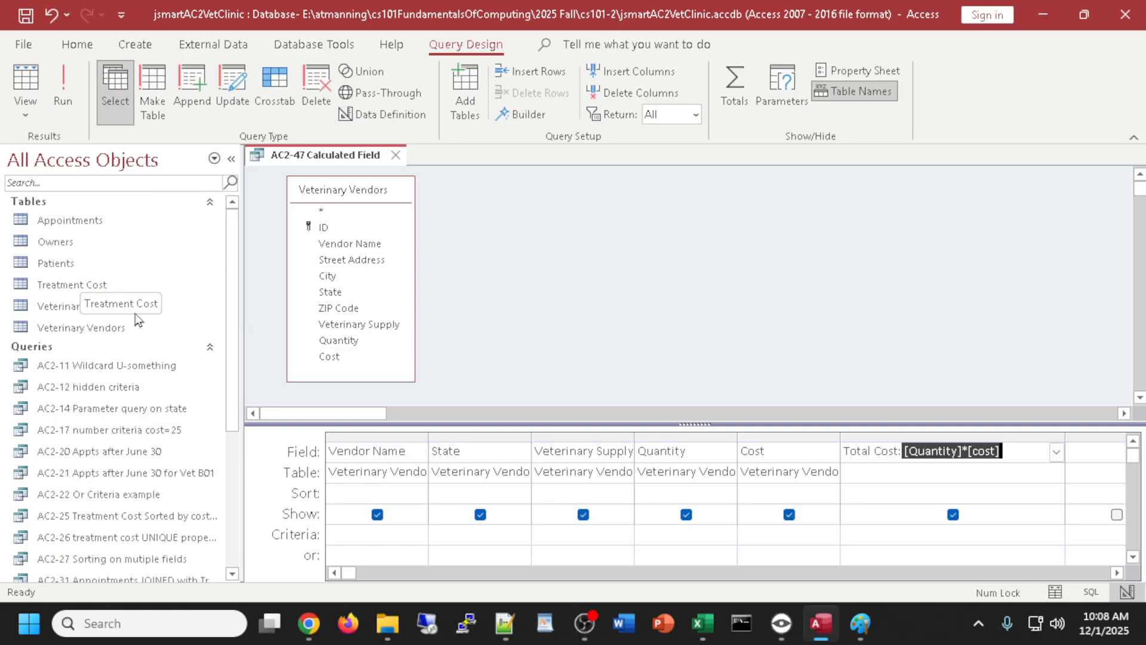
scroll(166, 373, down, 2)
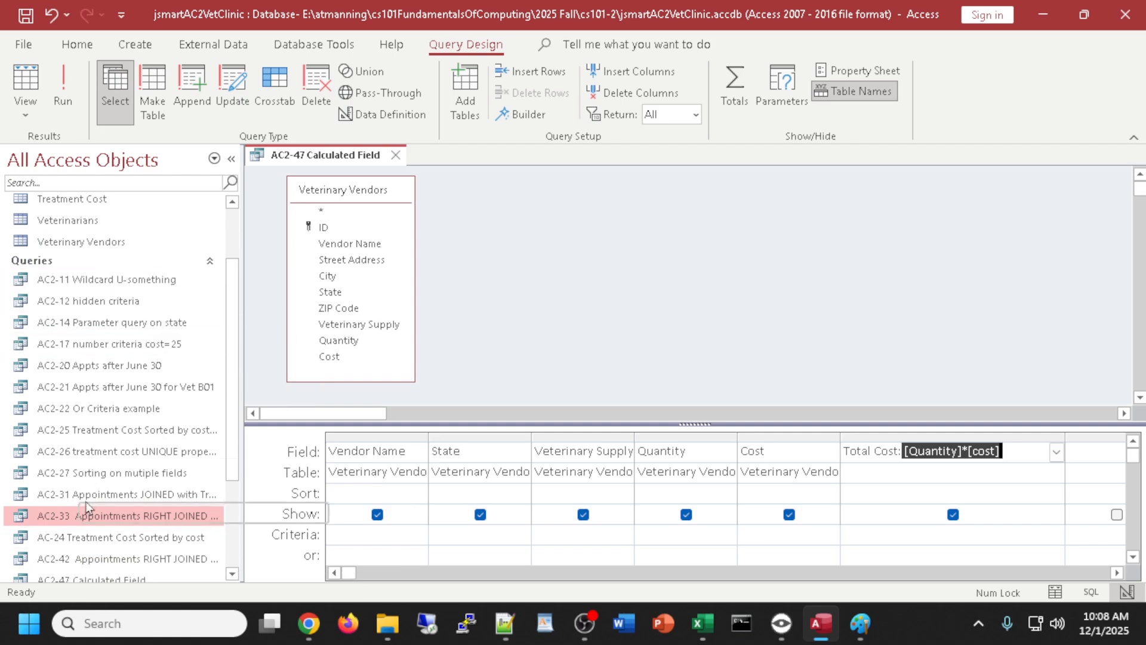
scroll(137, 502, up, 1)
scroll(138, 500, up, 1)
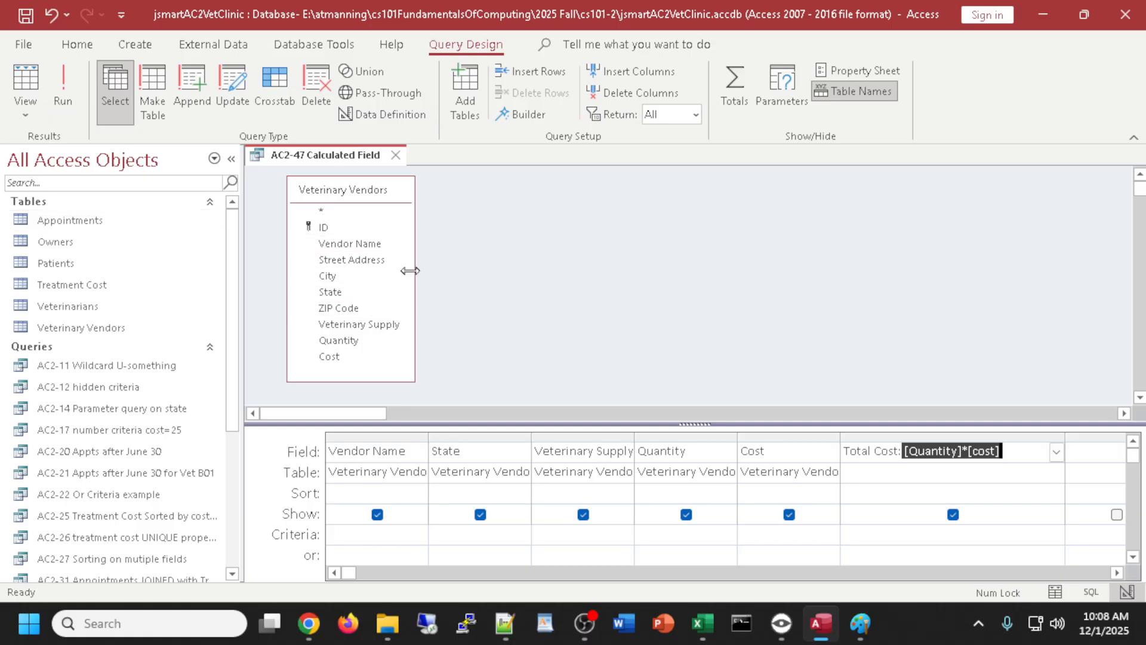
drag(410, 271, 427, 273)
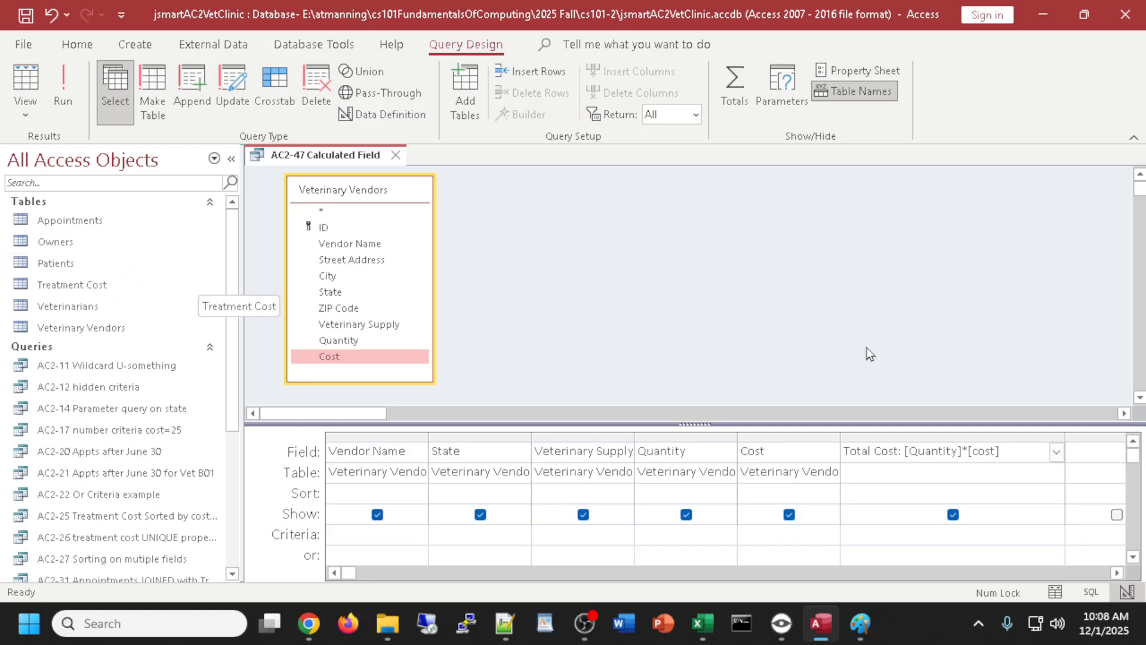
click(855, 307)
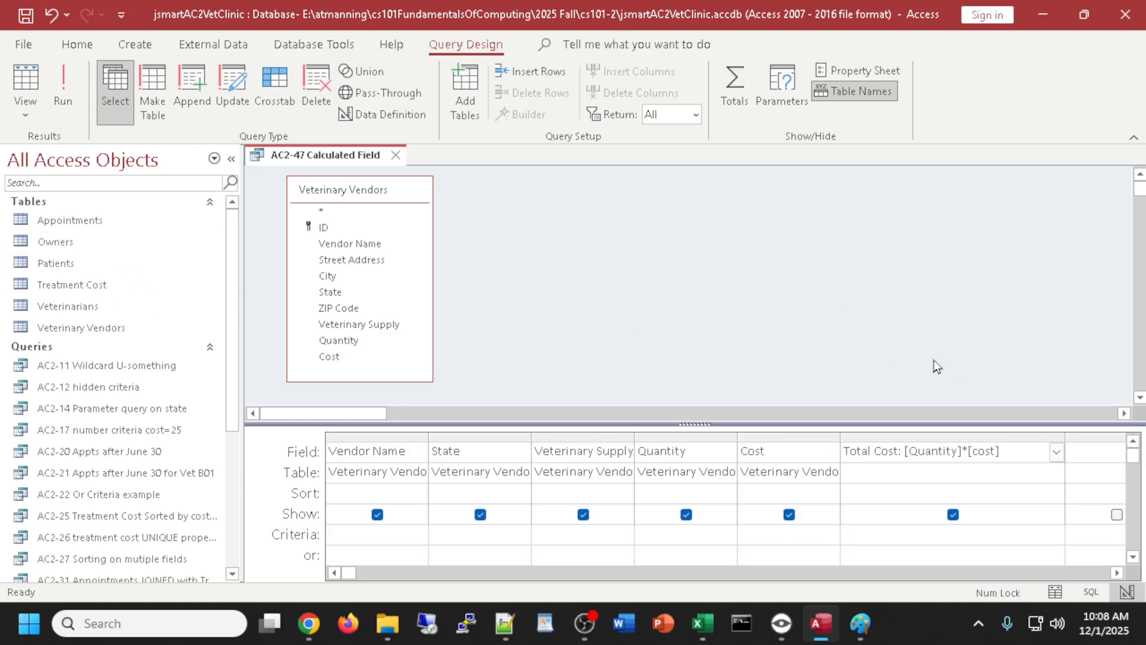
- Close the AC2-47 Calculated Field query saving its changes, then quit Access, confirming the clipboard prompt
click(394, 156)
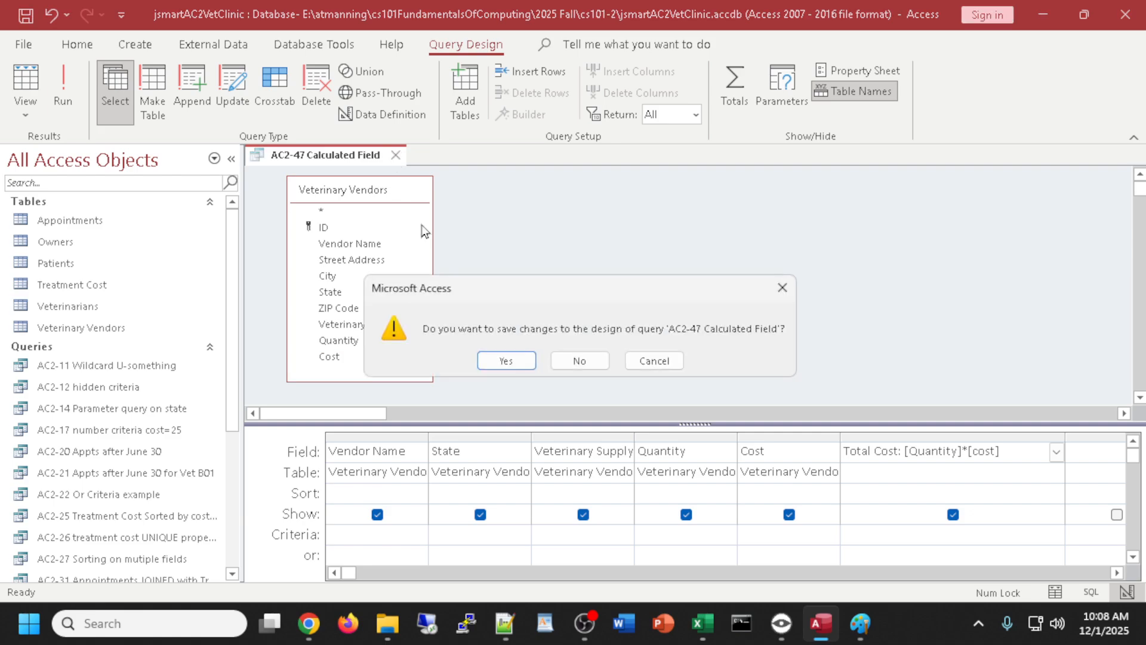
click(510, 360)
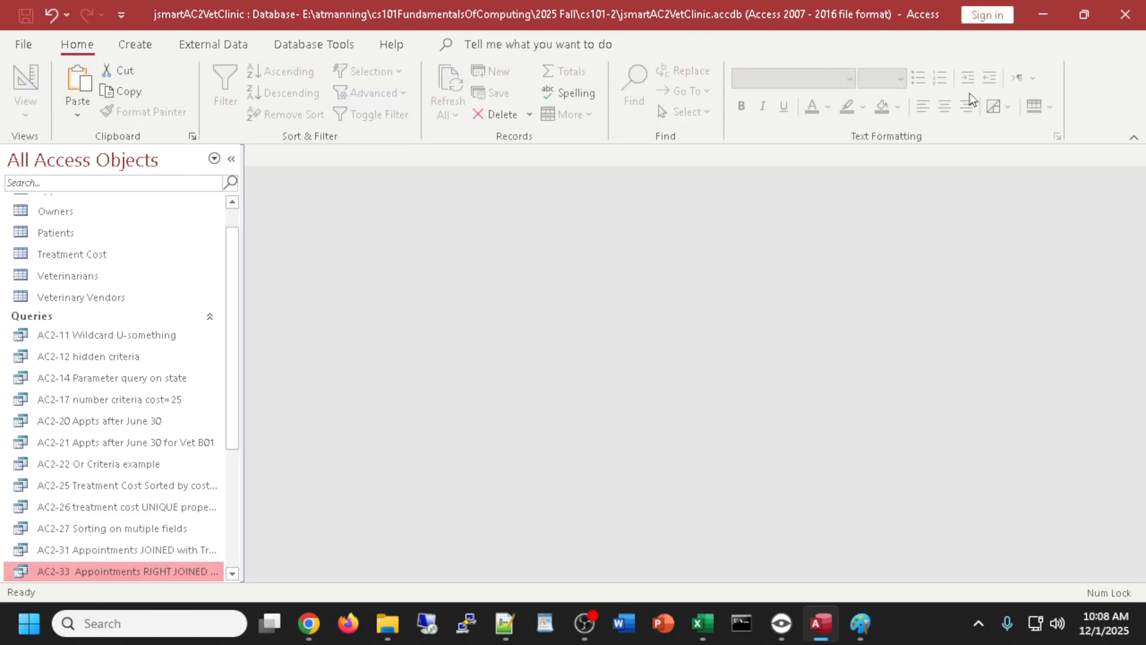
click(1125, 21)
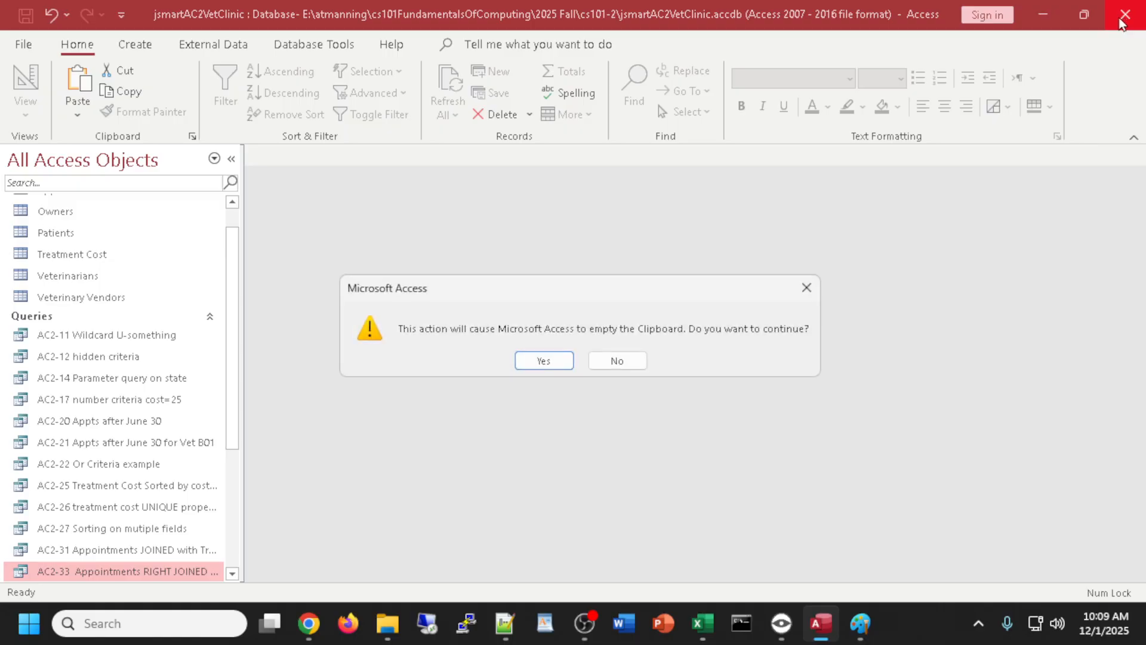
click(543, 362)
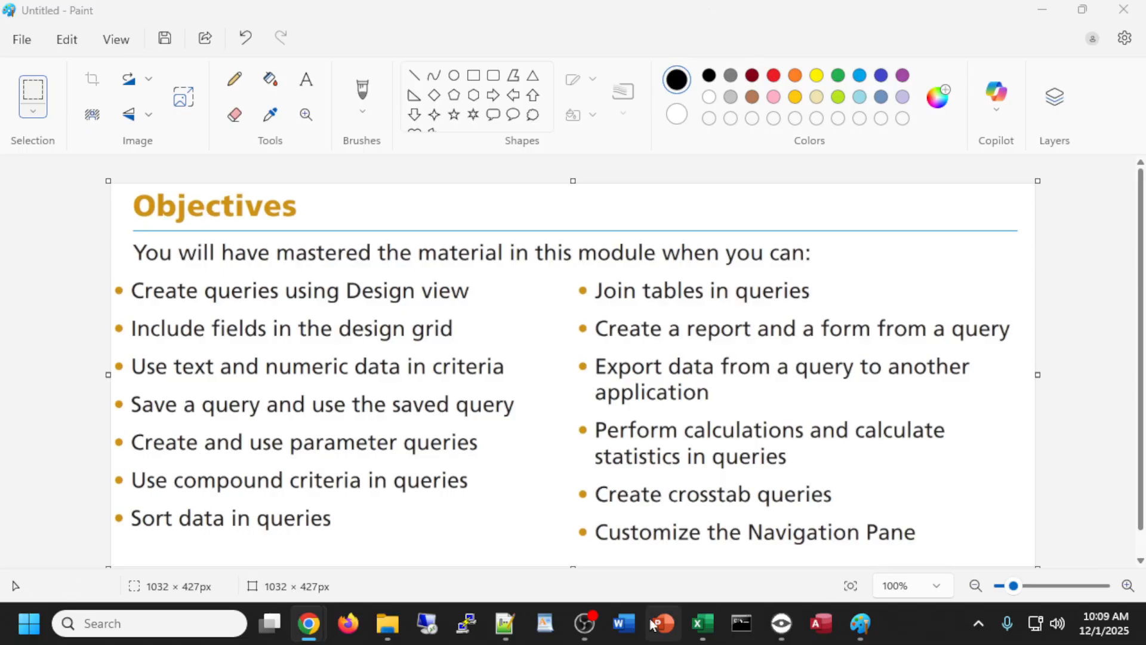
mouse_move(584, 630)
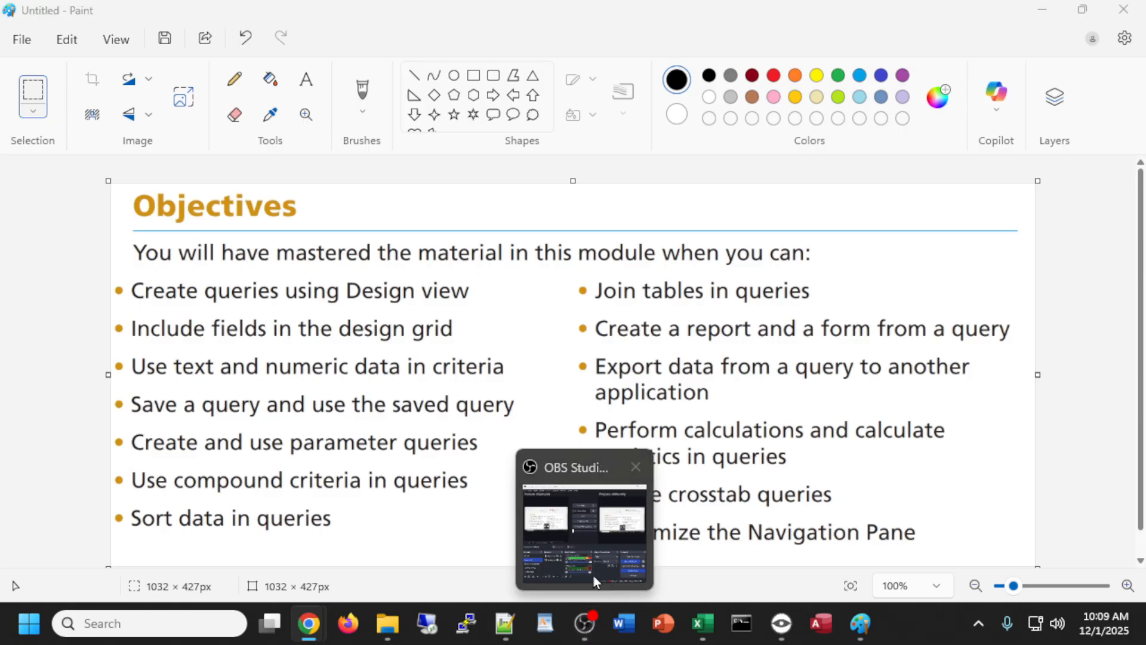